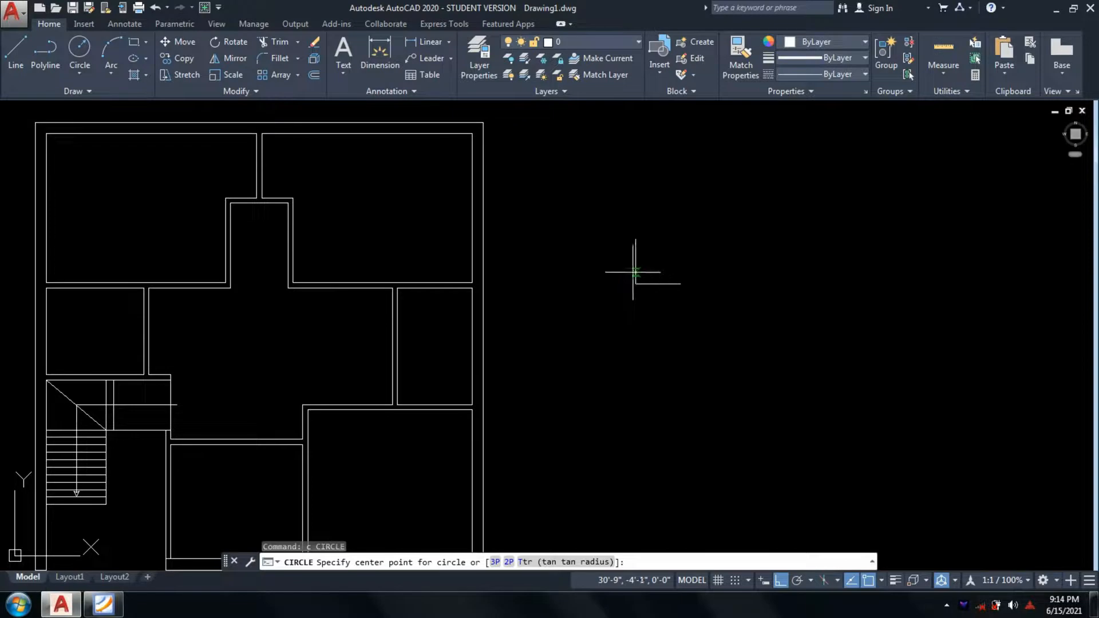
# Draw a circle centred on the two lines' corner reaching the vertical line's end, and trim it to the quarter arc between the lines
pyautogui.click(639, 304)
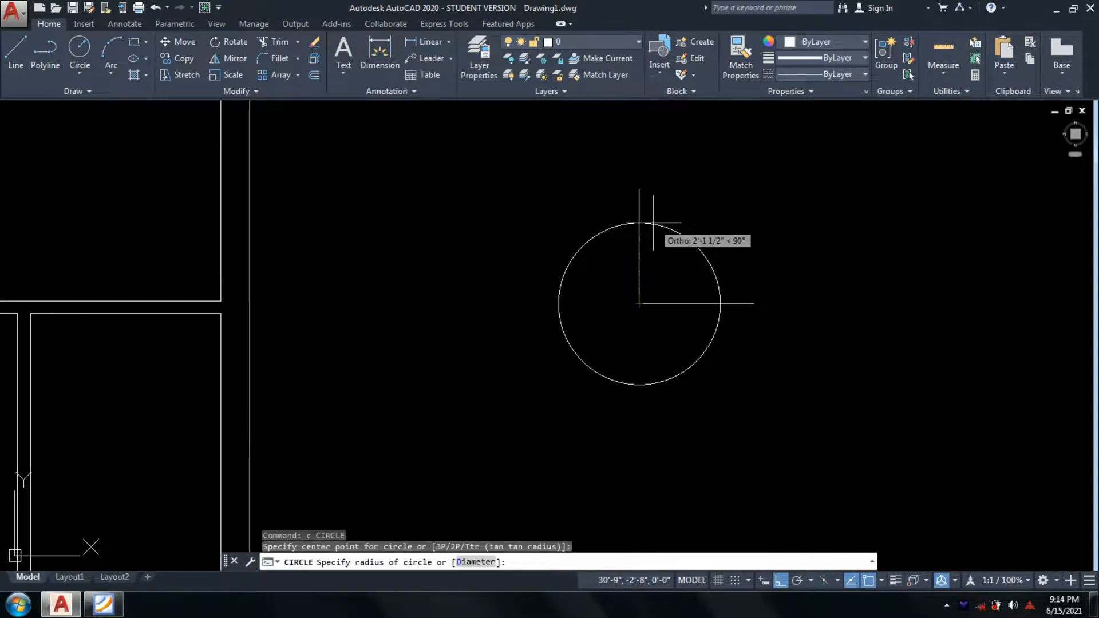
pyautogui.click(640, 191)
pyautogui.scroll(-3, 686, 388)
pyautogui.scroll(4, 684, 384)
pyautogui.write('tr')
pyautogui.press('Return')
pyautogui.press('Return')
pyautogui.click(598, 359)
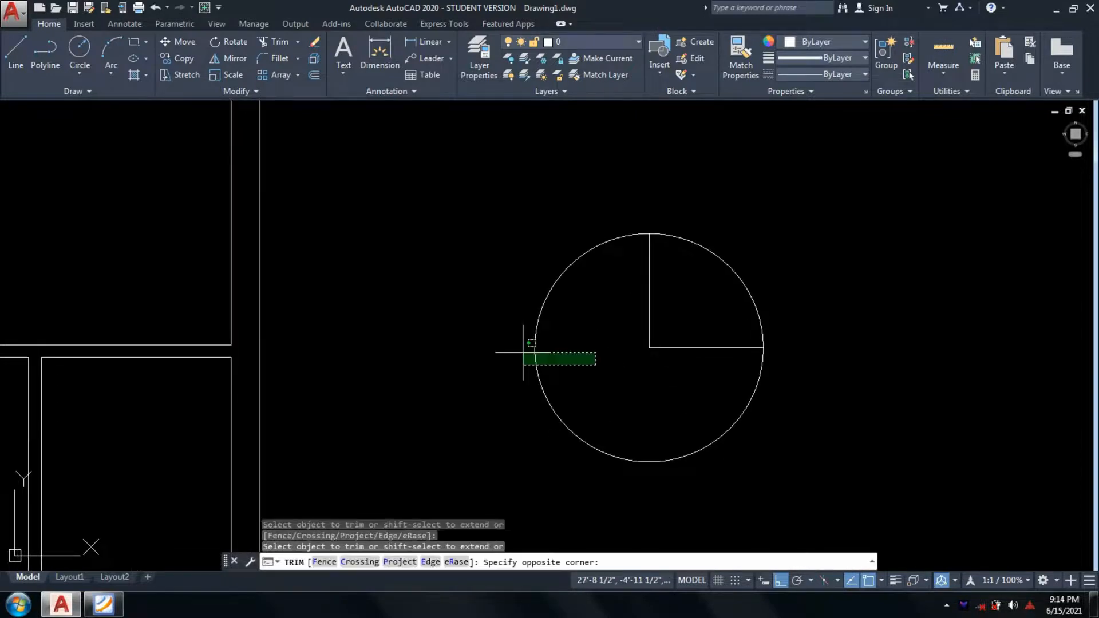
pyautogui.click(524, 362)
pyautogui.scroll(-5, 676, 355)
pyautogui.press('Return')
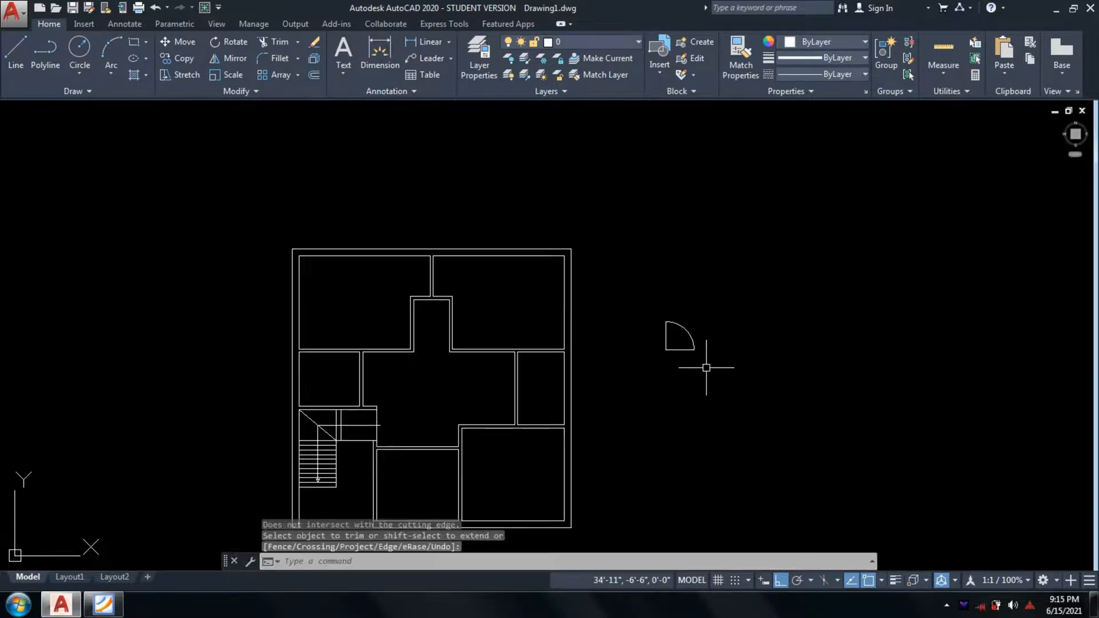
# Switch to the ex 10-Model.pdf reference plan in Foxit Reader, examine the door positions, and return to the AutoCAD drawing
pyautogui.click(94, 605)
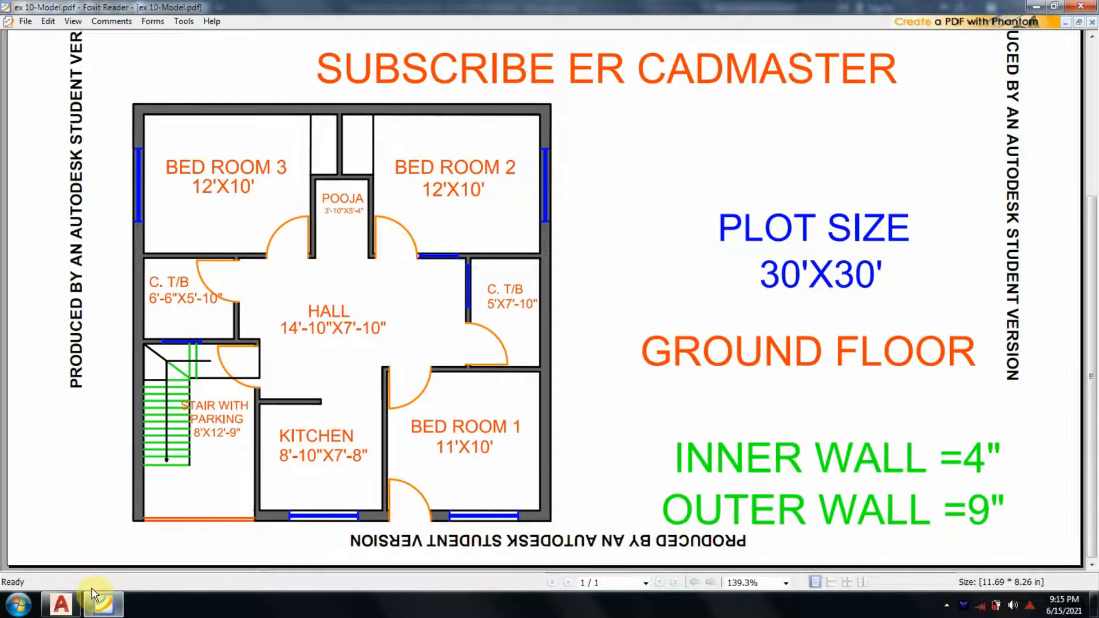
pyautogui.moveTo(94, 607)
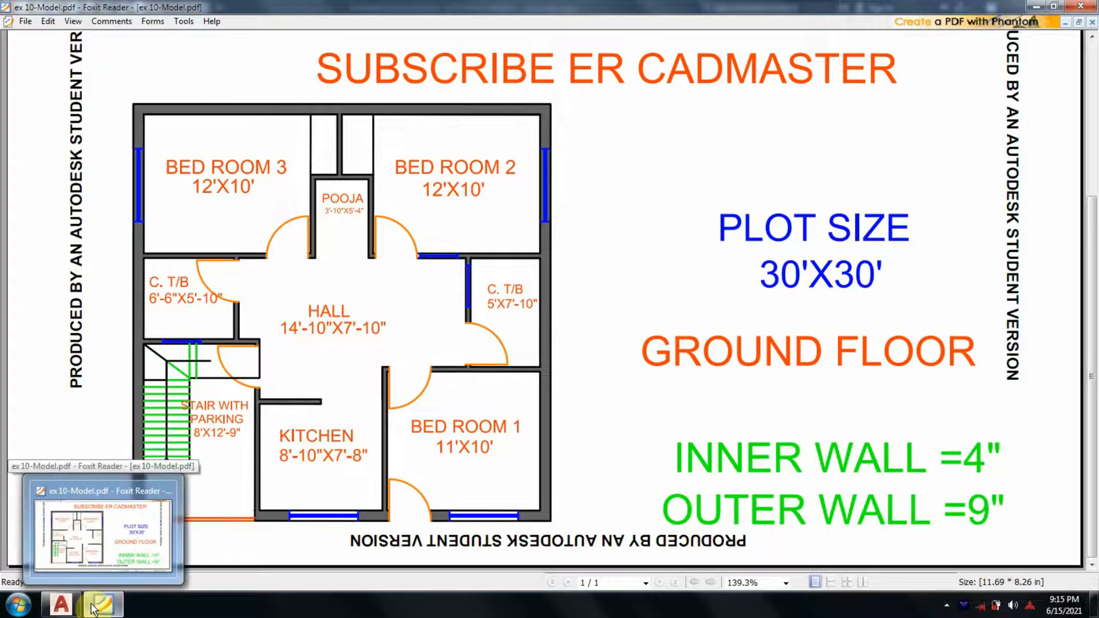
pyautogui.click(94, 606)
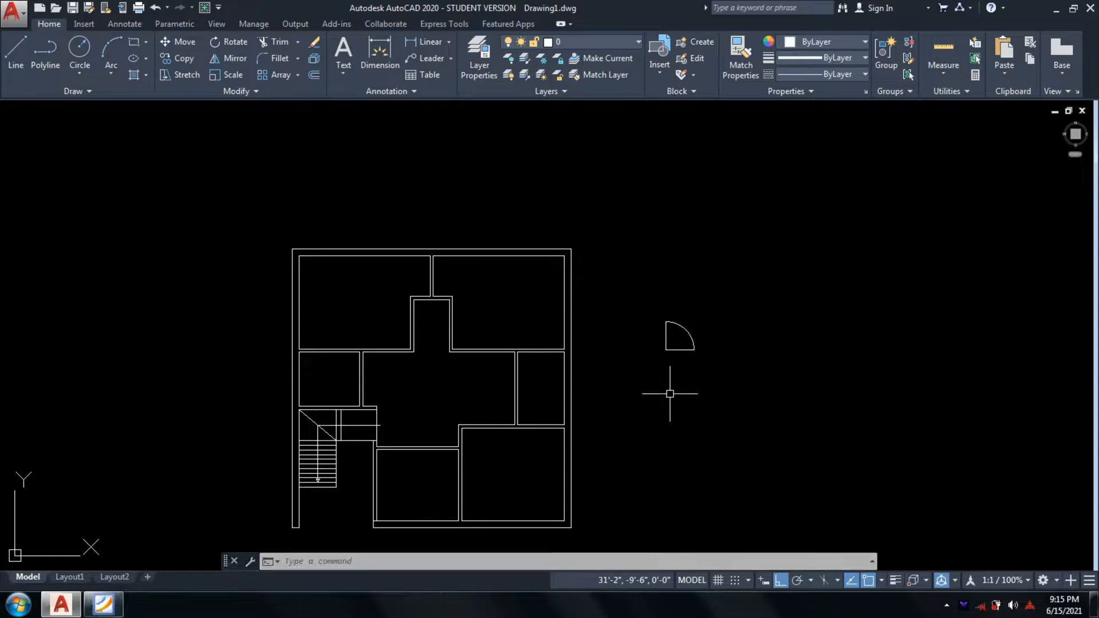
pyautogui.click(105, 605)
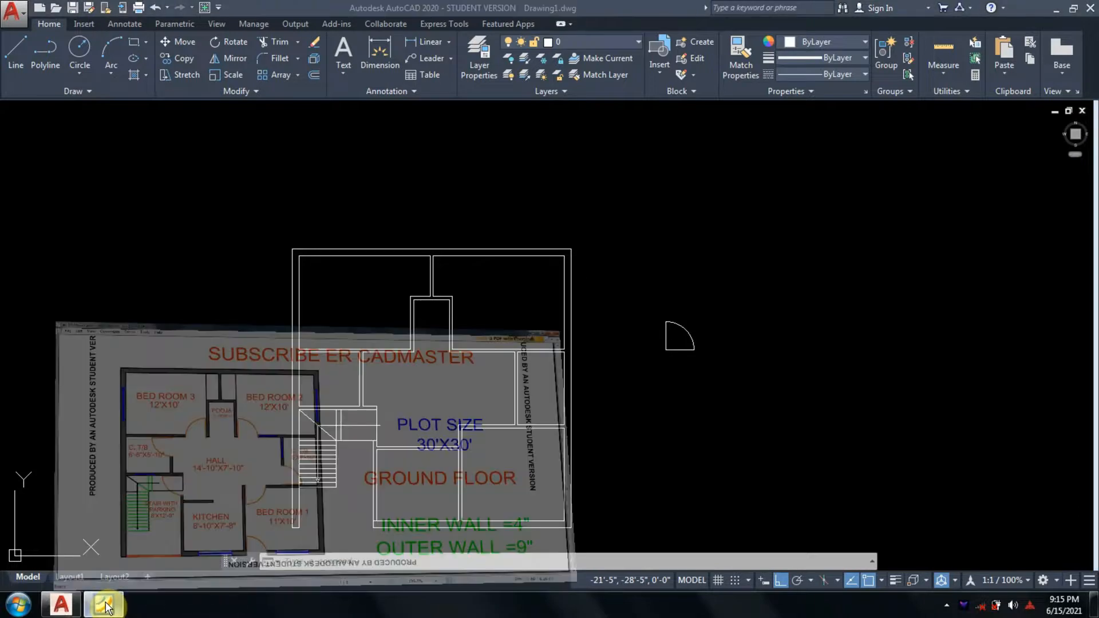
pyautogui.click(104, 605)
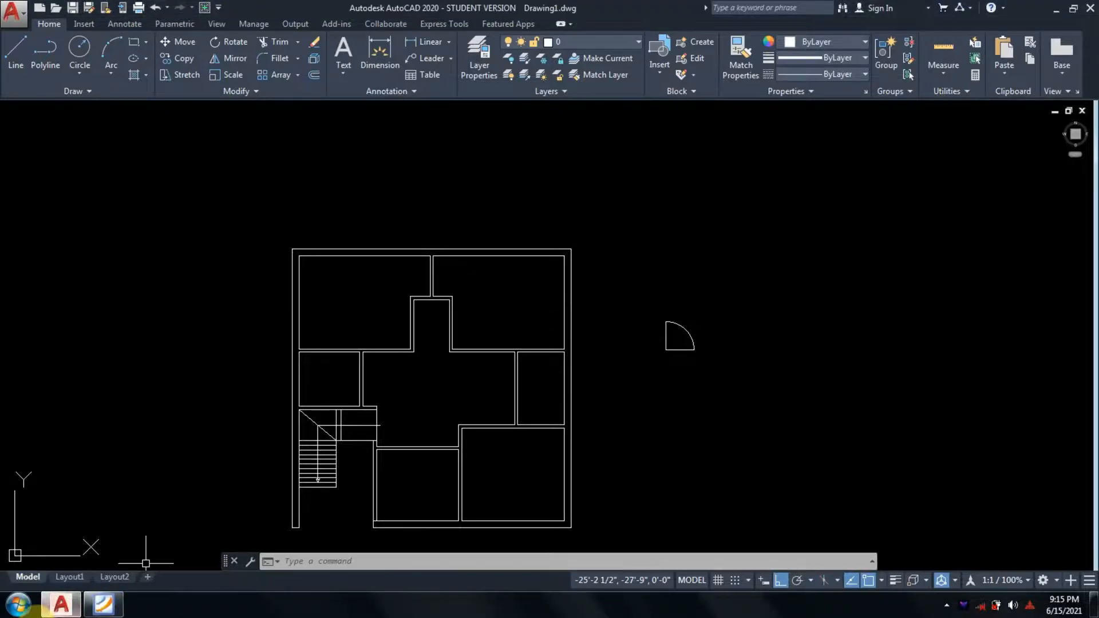
pyautogui.click(105, 605)
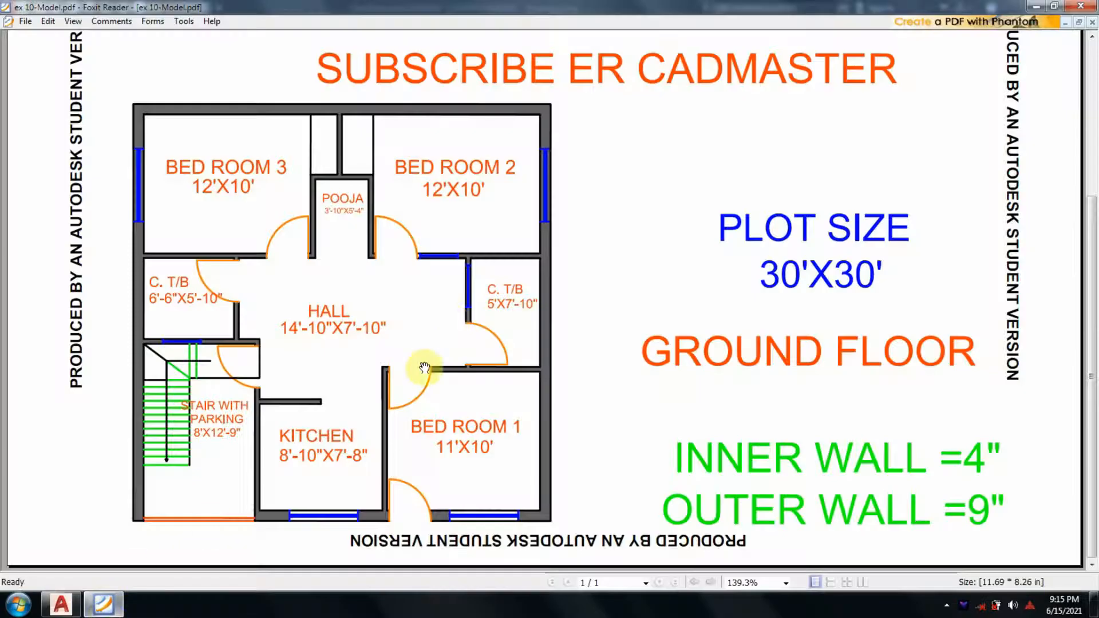
pyautogui.click(105, 606)
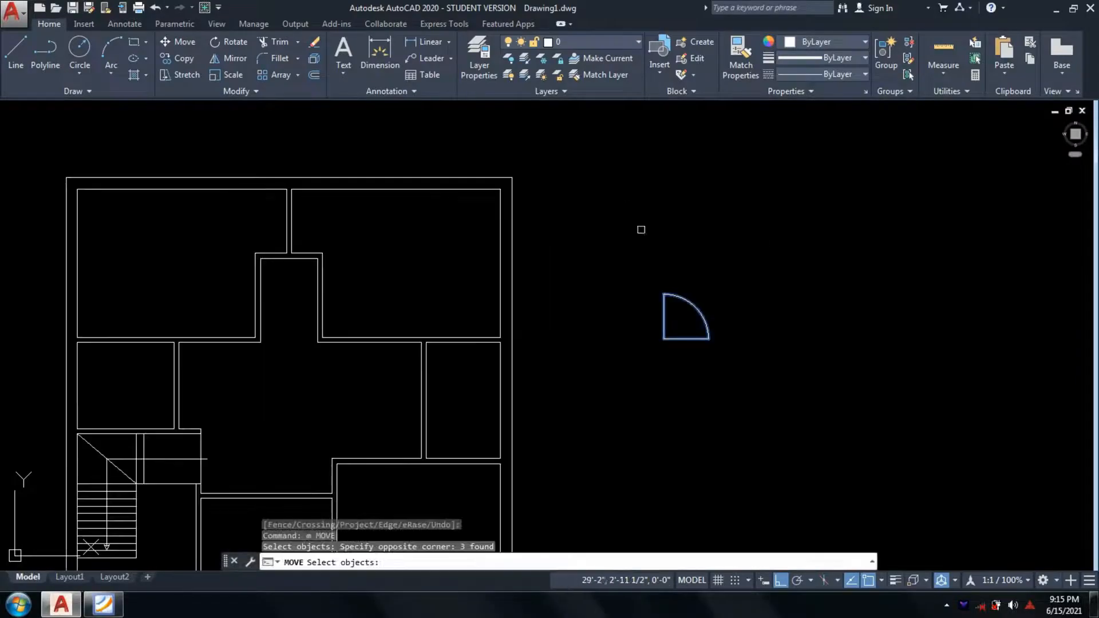
# Move the door symbol by its corner onto the inner corner of Bed Room 2 beside the pooja room wall
pyautogui.press('Return')
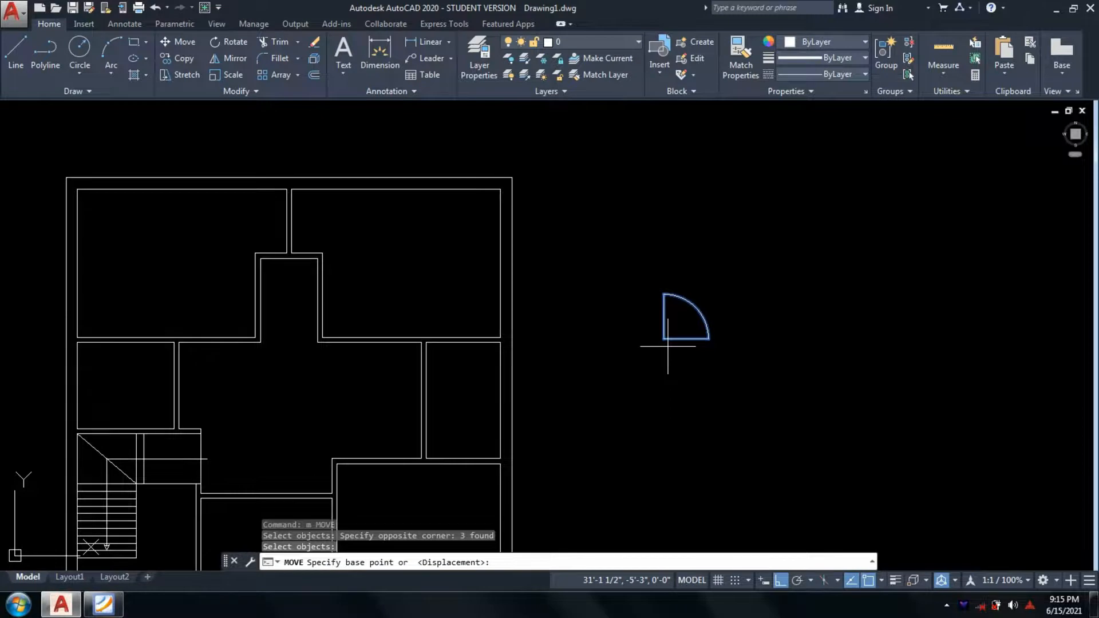
pyautogui.click(665, 339)
pyautogui.scroll(4, 380, 299)
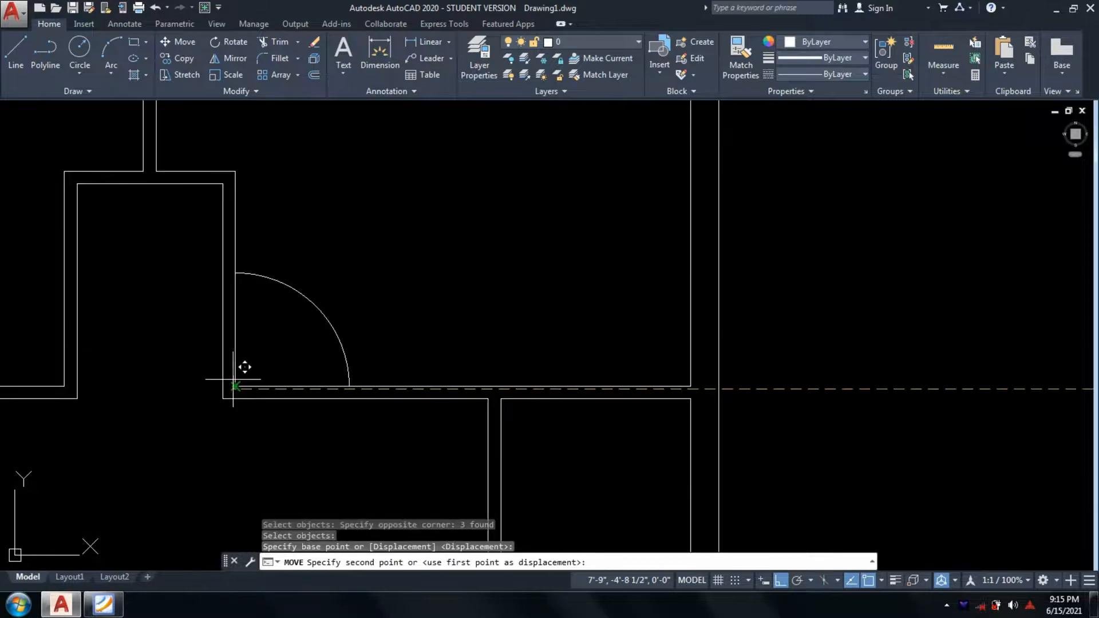
pyautogui.scroll(2, 244, 367)
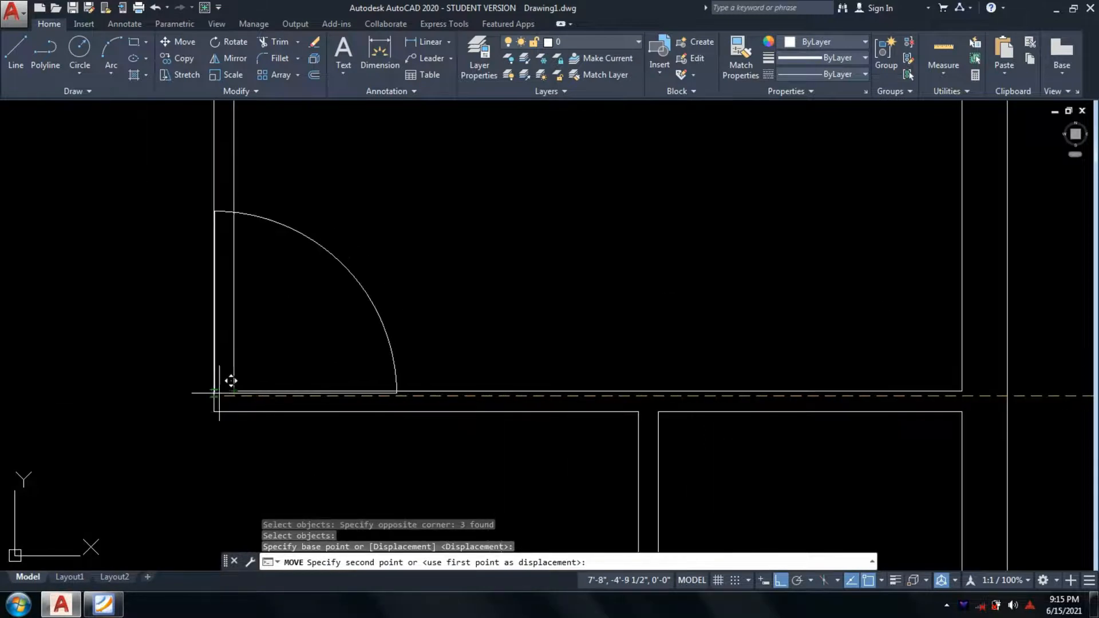
pyautogui.scroll(3, 245, 378)
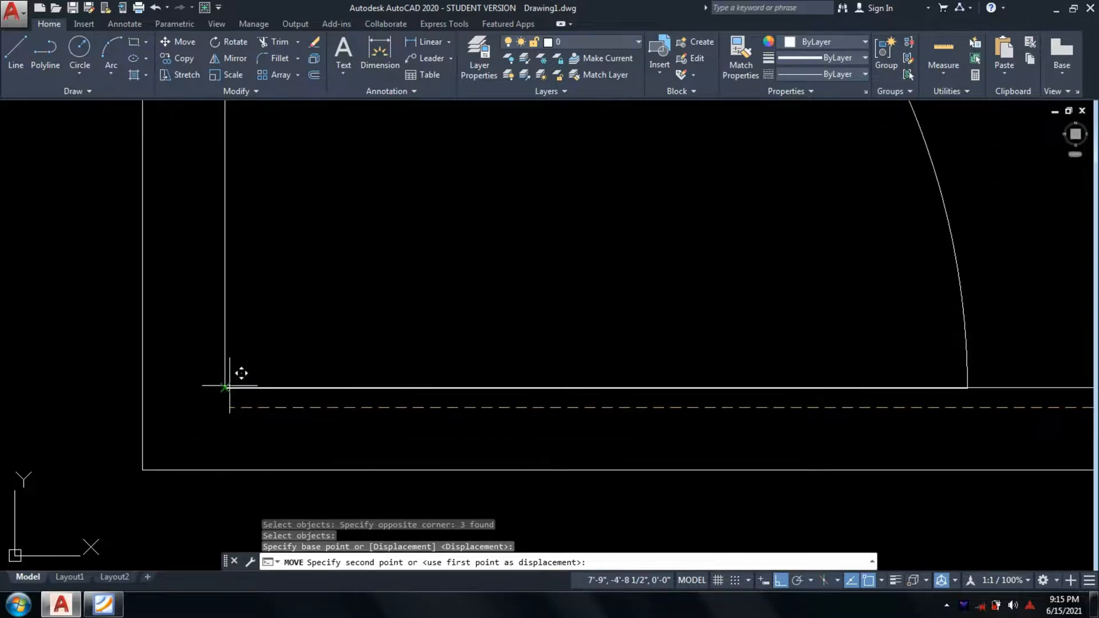
pyautogui.scroll(5, 236, 375)
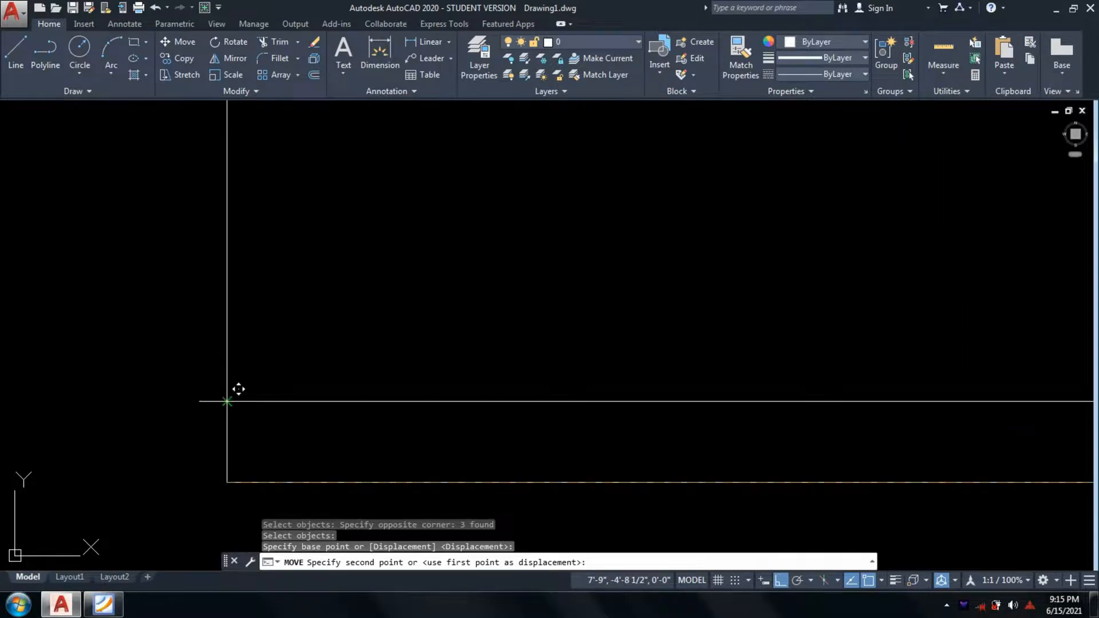
pyautogui.click(227, 399)
pyautogui.scroll(-5, 466, 417)
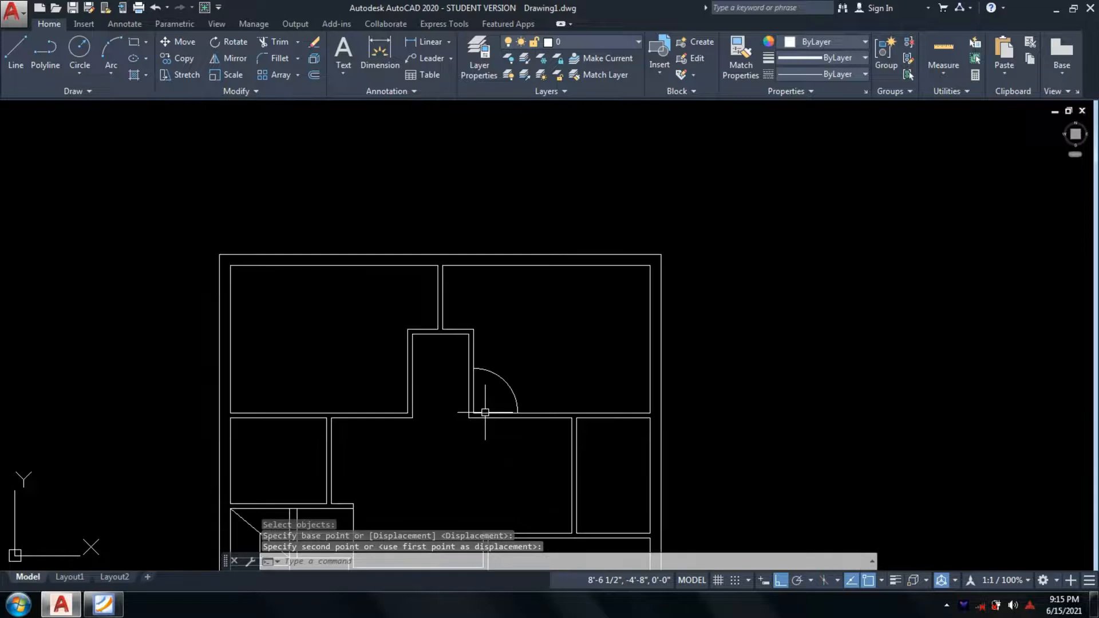
# Move the door's arc and vertical leaf line 4 inches straight down to the outer face of the wall
pyautogui.scroll(5, 485, 412)
pyautogui.write('m')
pyautogui.press('Return')
pyautogui.click(532, 368)
pyautogui.click(449, 444)
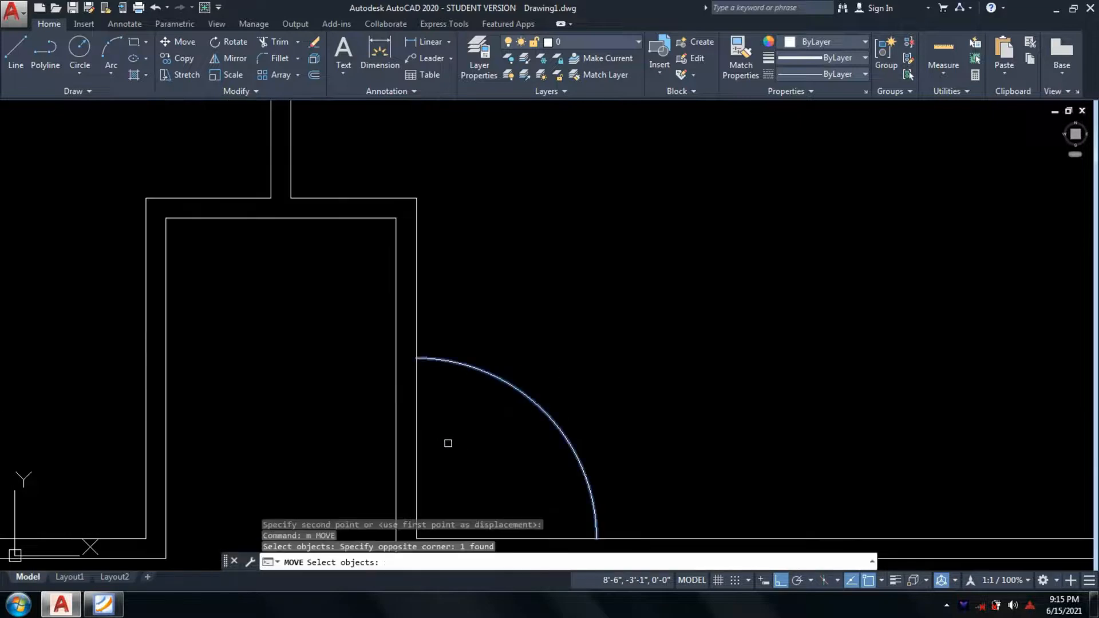
pyautogui.click(415, 417)
pyautogui.scroll(-3, 471, 445)
pyautogui.scroll(4, 437, 304)
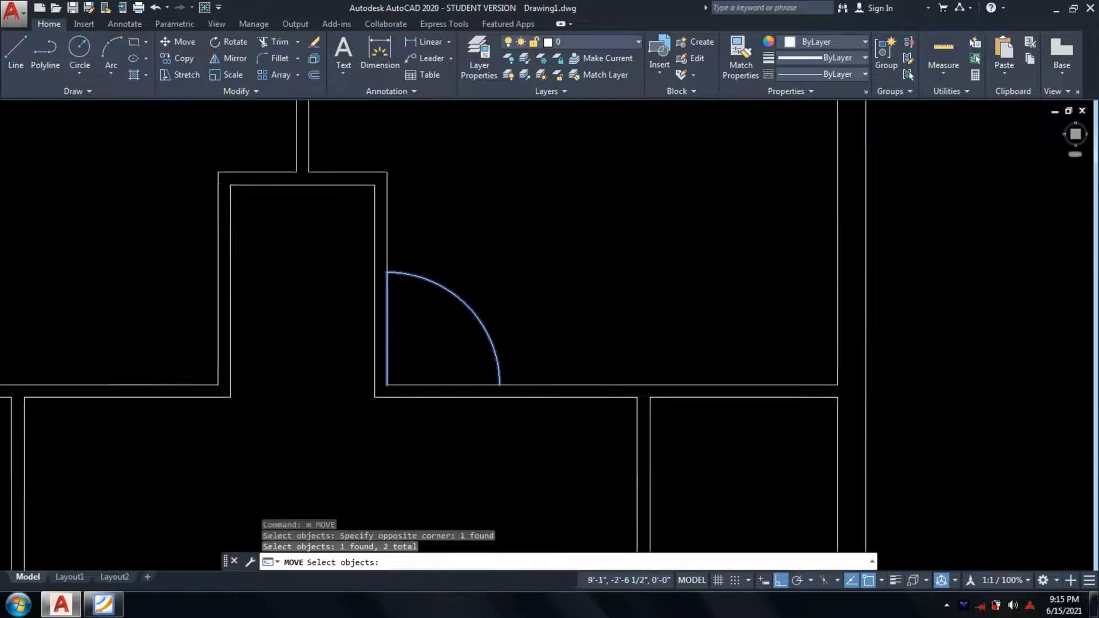
pyautogui.press('Return')
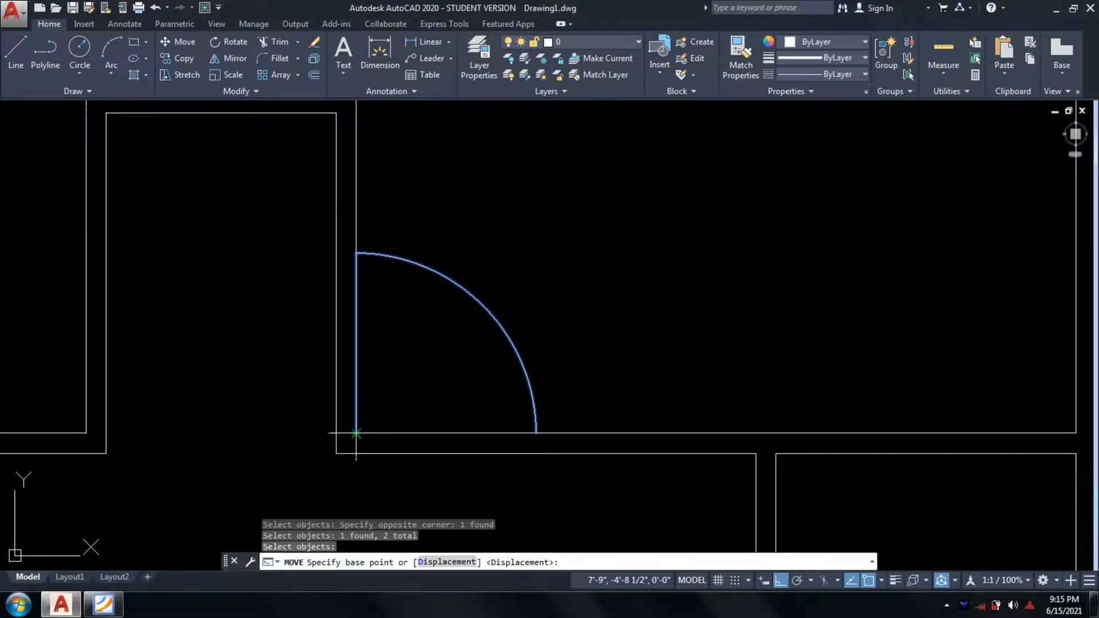
pyautogui.click(357, 431)
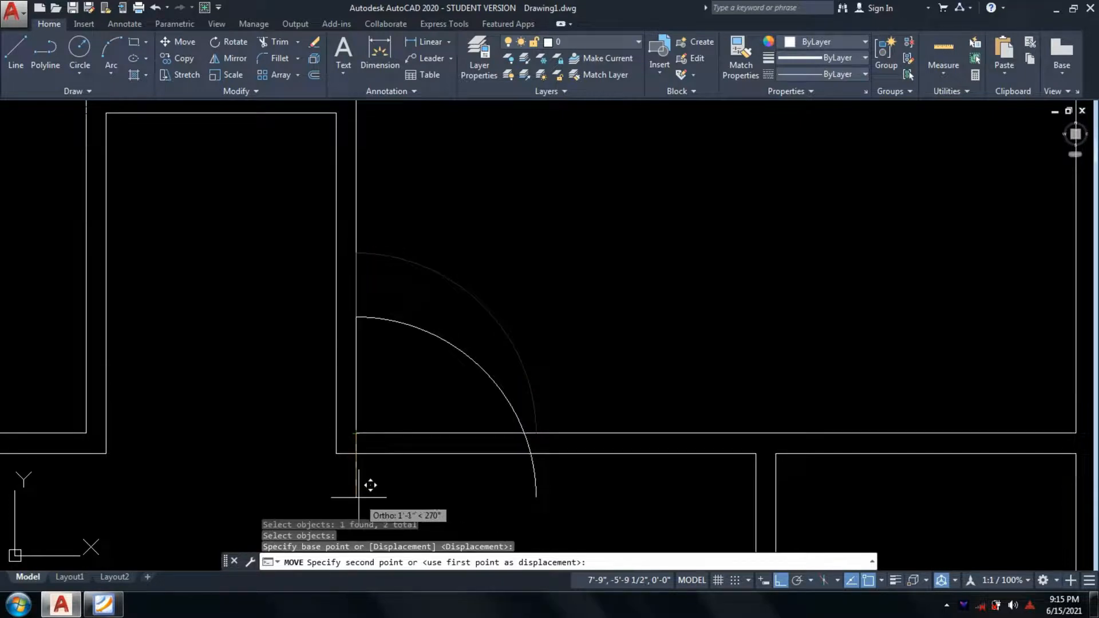
pyautogui.write('4')
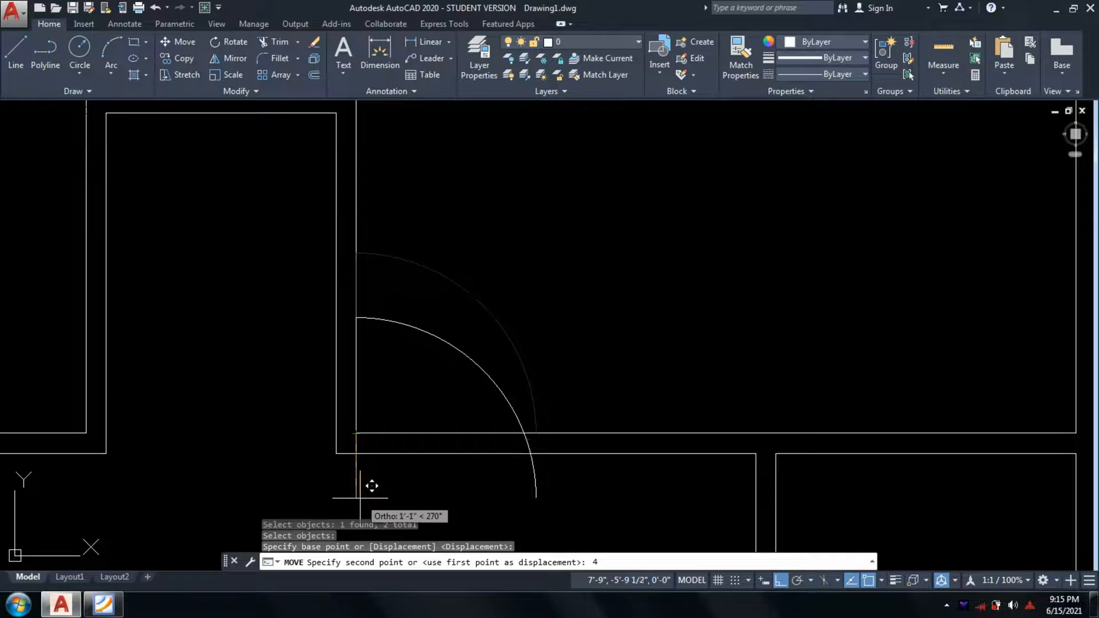
pyautogui.press('Return')
# Trim the wall lines between the door leaf and the arc to open the Bed Room 2 doorway
pyautogui.write('tr')
pyautogui.press('Return')
pyautogui.click(444, 465)
pyautogui.click(403, 398)
pyautogui.scroll(-6, 519, 417)
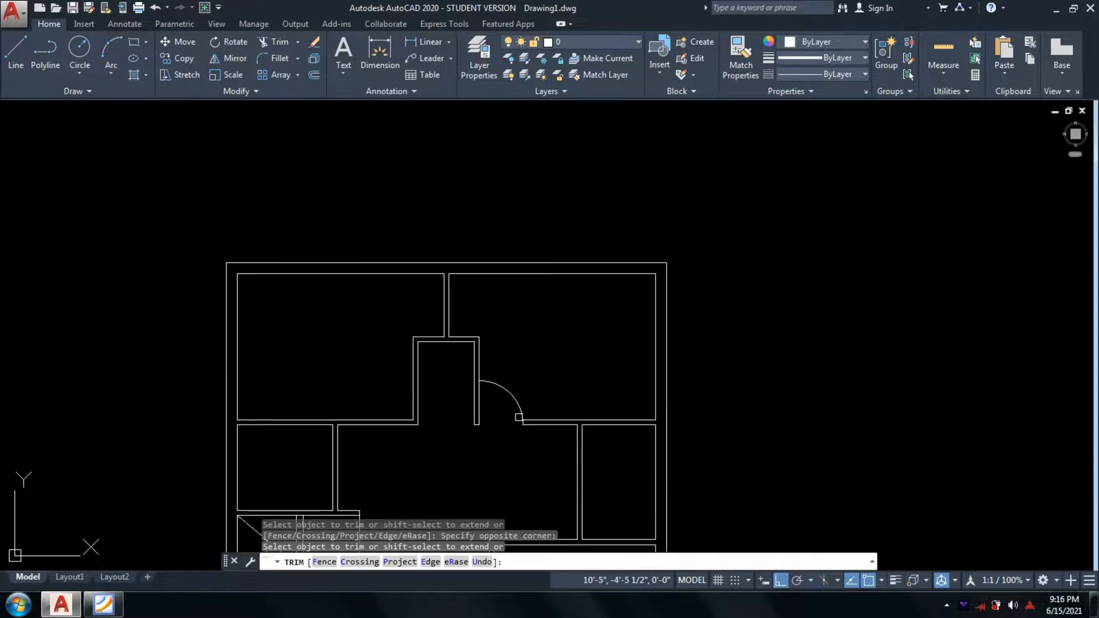
pyautogui.press('Escape')
# Move the door's arc and leaf line 2 inches horizontally away from the pooja room wall
pyautogui.write('m')
pyautogui.press('Return')
pyautogui.scroll(4, 503, 414)
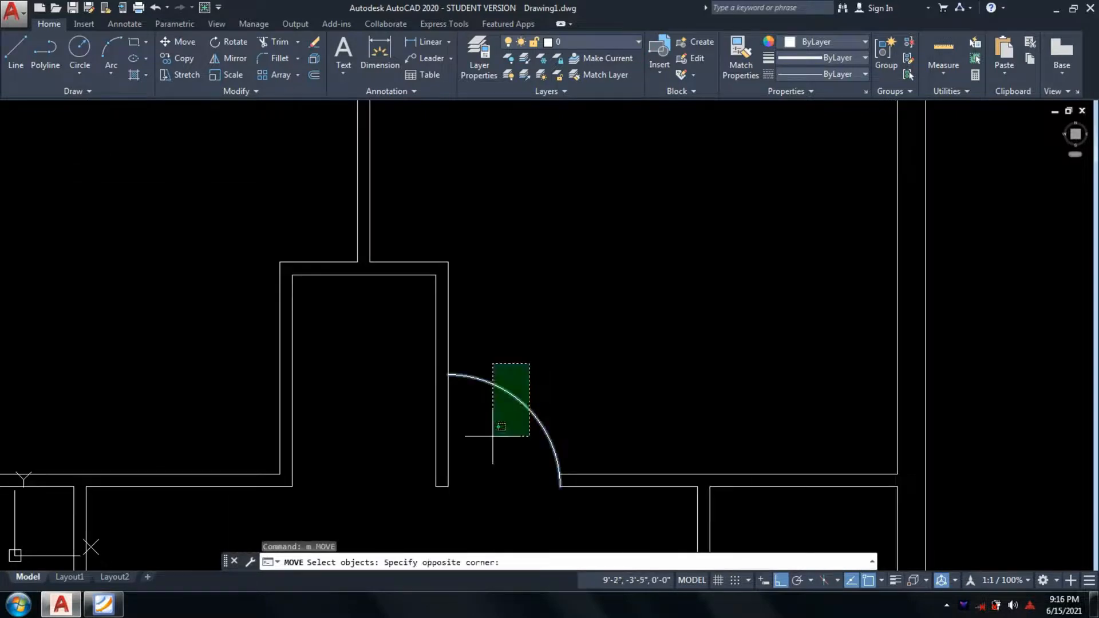
pyautogui.click(529, 364)
pyautogui.click(448, 412)
pyautogui.click(444, 417)
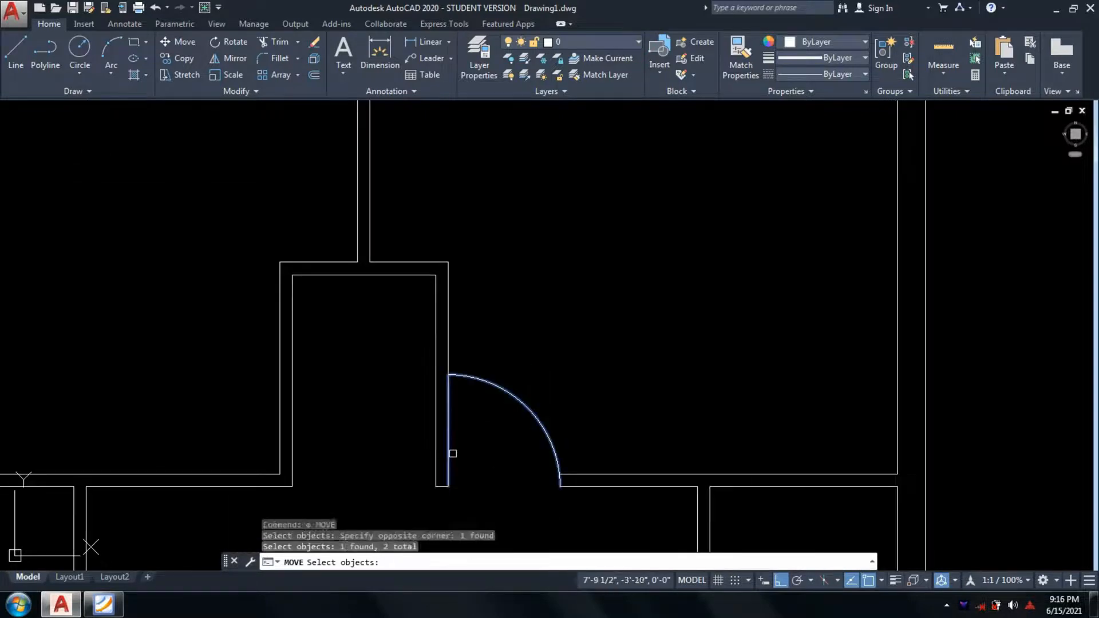
pyautogui.press('Return')
pyautogui.click(449, 486)
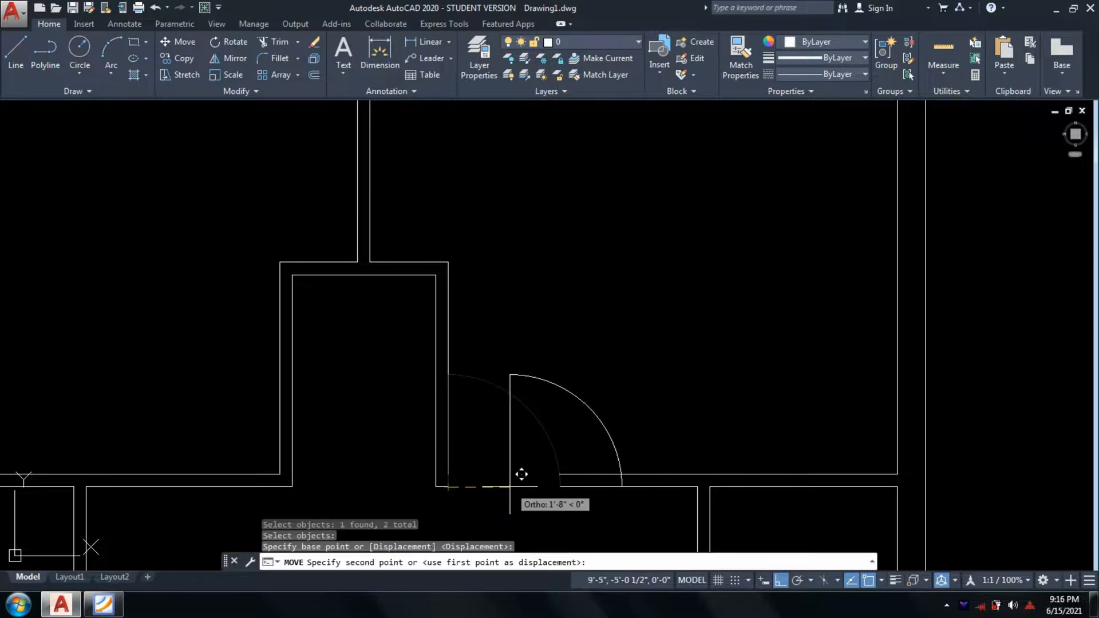
pyautogui.write('2')
pyautogui.press('Return')
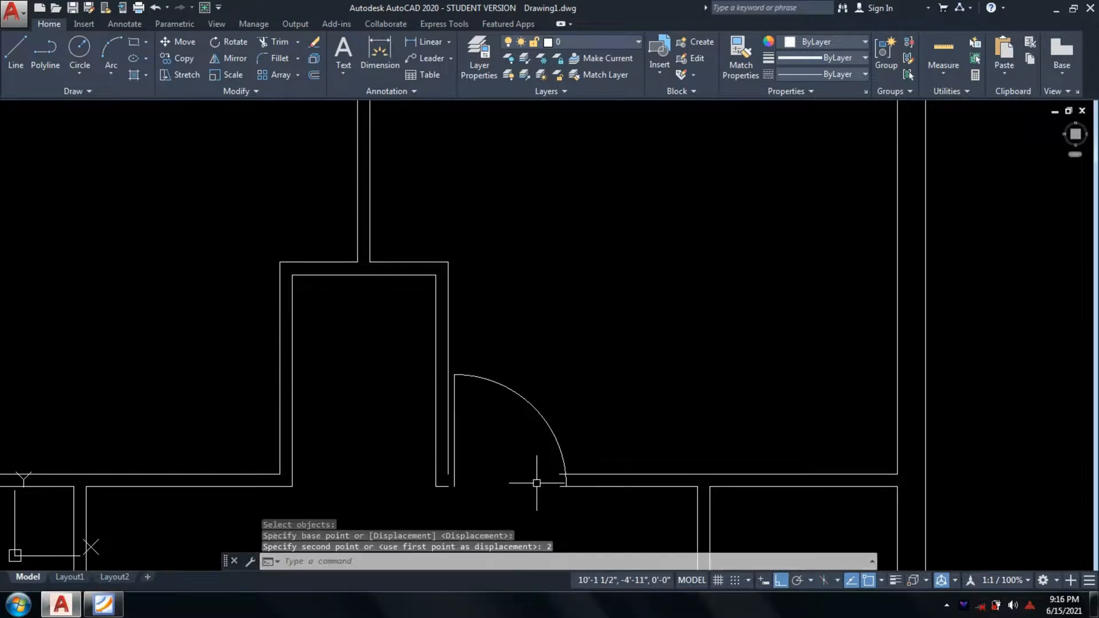
# Trim the ends of the two horizontal wall lines that project past the door arc into the opening
pyautogui.write('tr')
pyautogui.press('Return')
pyautogui.press('Return')
pyautogui.scroll(4, 561, 481)
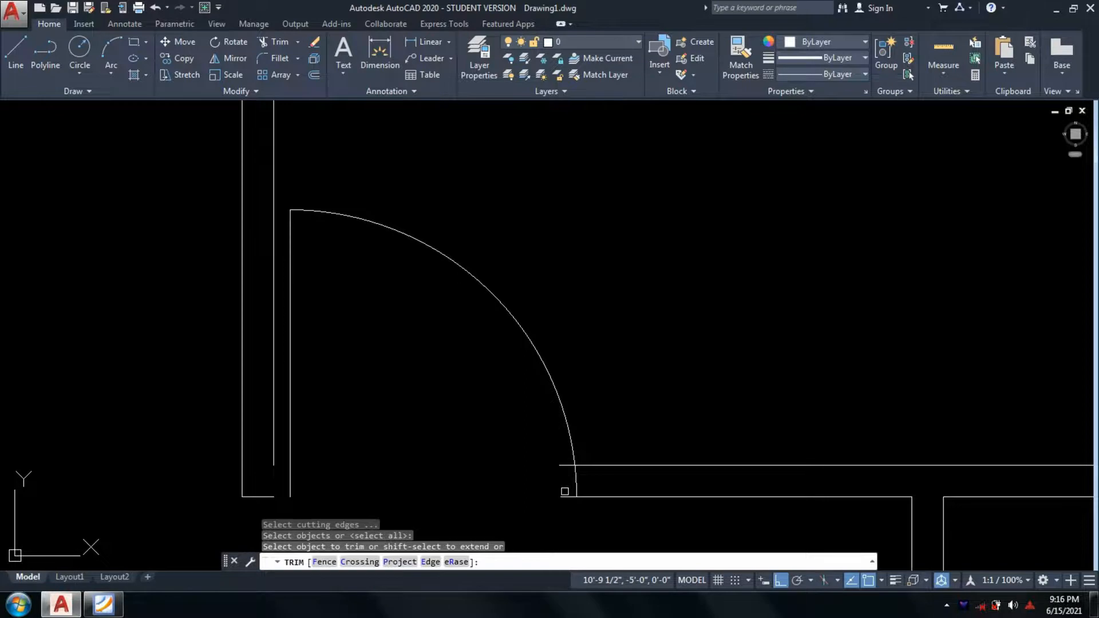
pyautogui.click(564, 464)
pyautogui.scroll(-2, 490, 478)
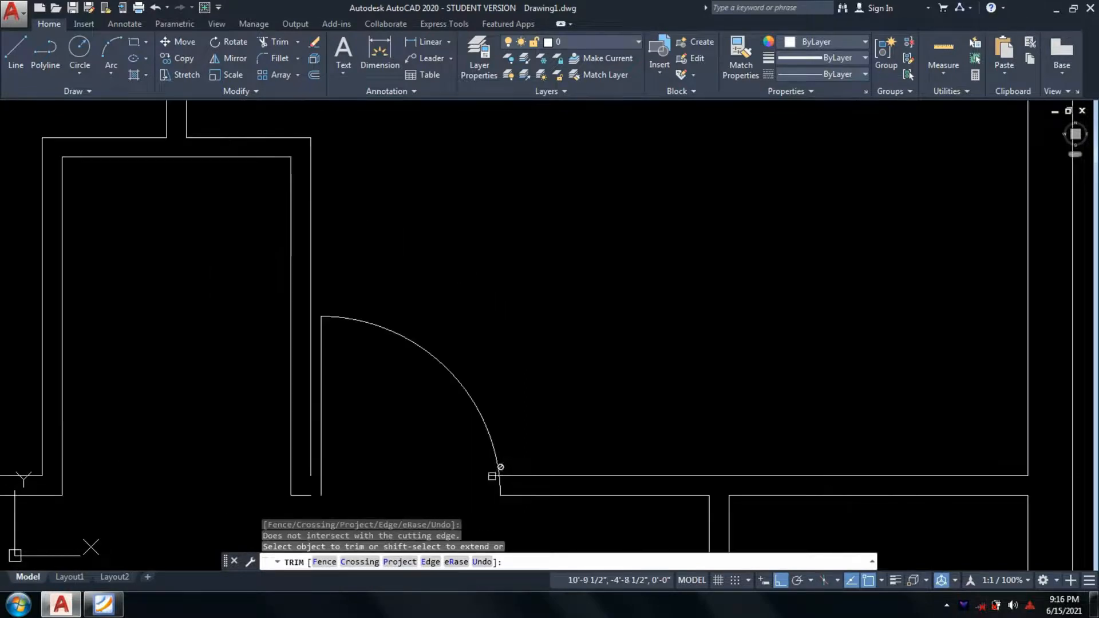
pyautogui.scroll(6, 475, 475)
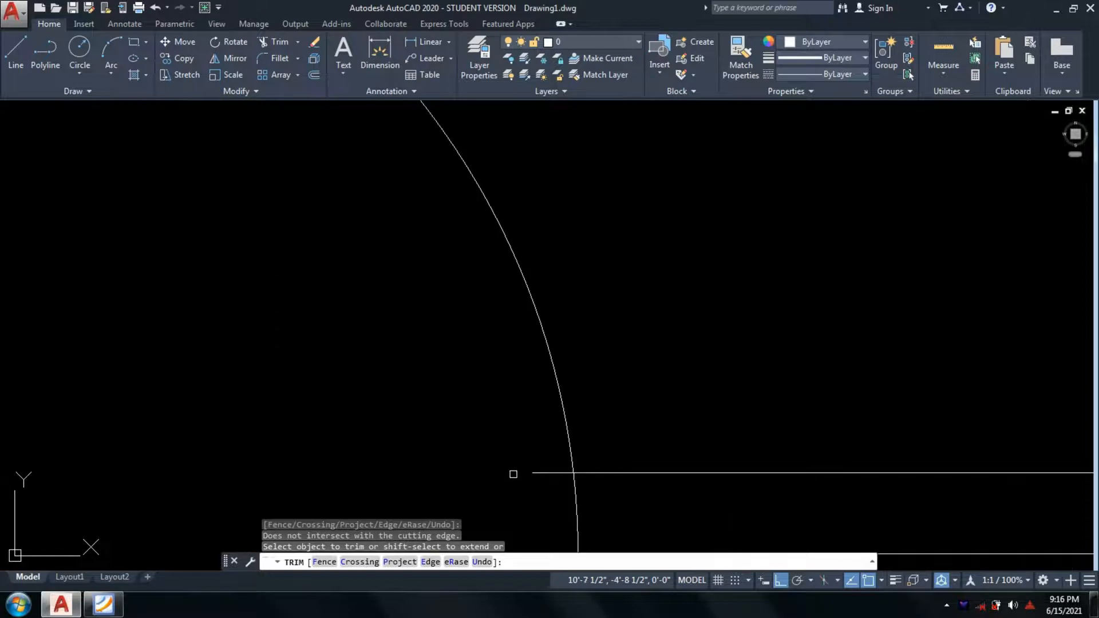
pyautogui.click(544, 484)
pyautogui.click(520, 449)
pyautogui.scroll(4, 476, 480)
pyautogui.press('Return')
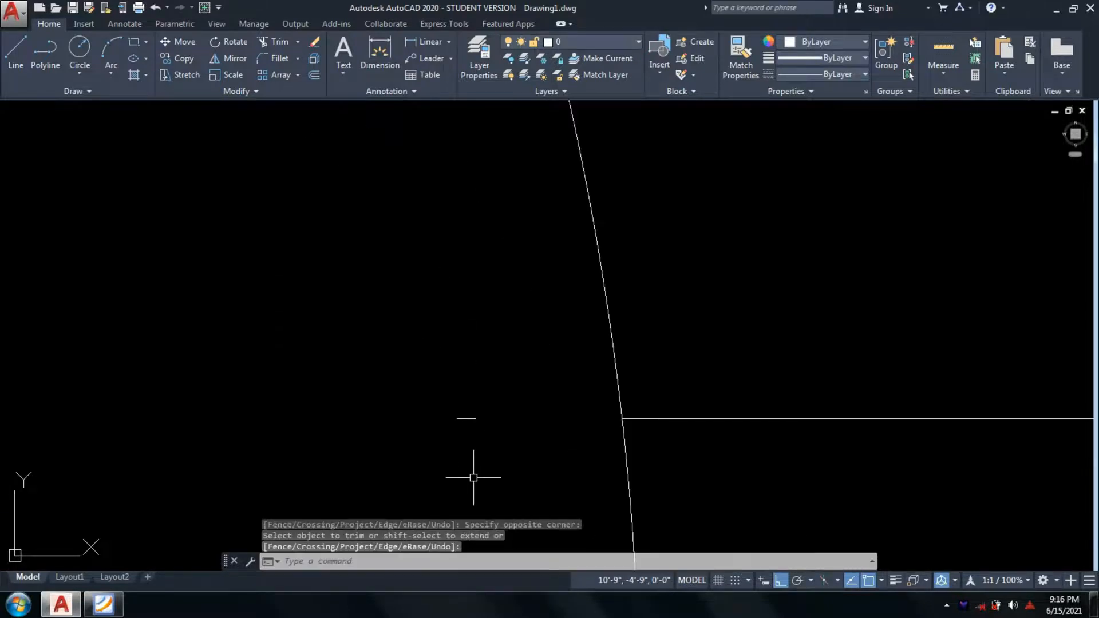
# Erase the leftover wall line fragment inside the door opening
pyautogui.scroll(-3, 498, 452)
pyautogui.scroll(2, 532, 334)
pyautogui.scroll(-1, 531, 335)
pyautogui.scroll(1, 531, 336)
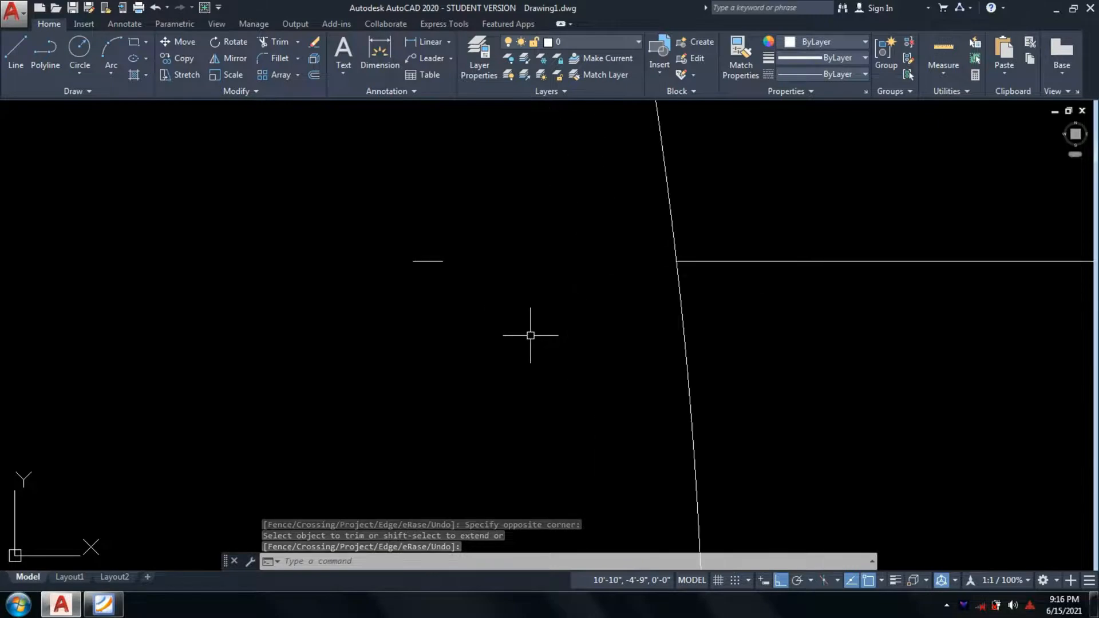
pyautogui.click(331, 181)
pyautogui.click(444, 289)
pyautogui.write('e')
pyautogui.press('Return')
pyautogui.scroll(-2, 544, 334)
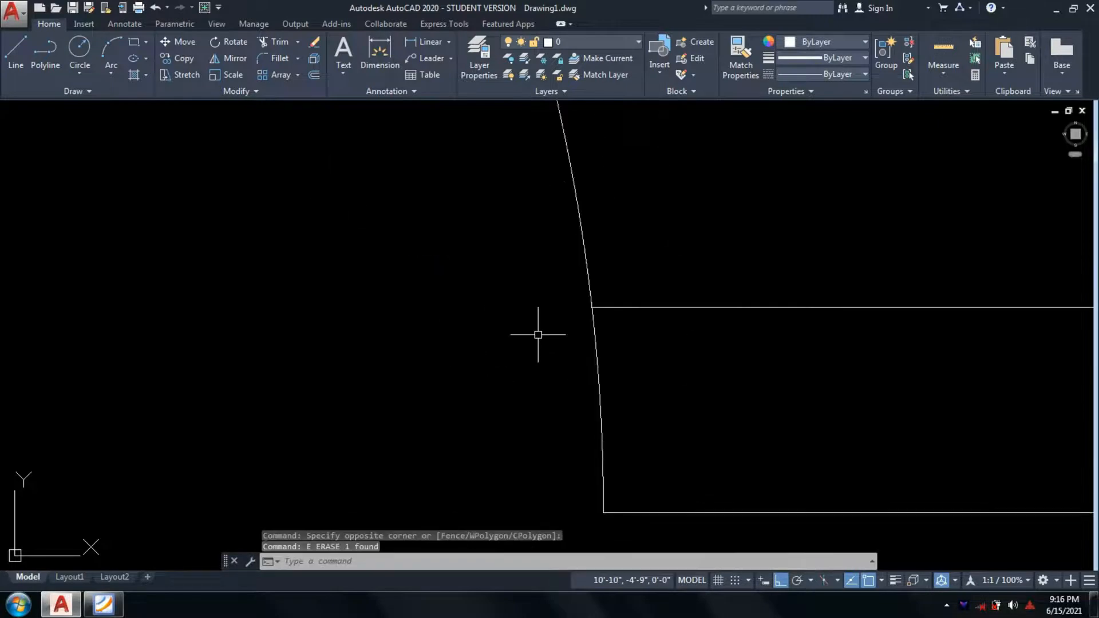
pyautogui.scroll(-3, 233, 348)
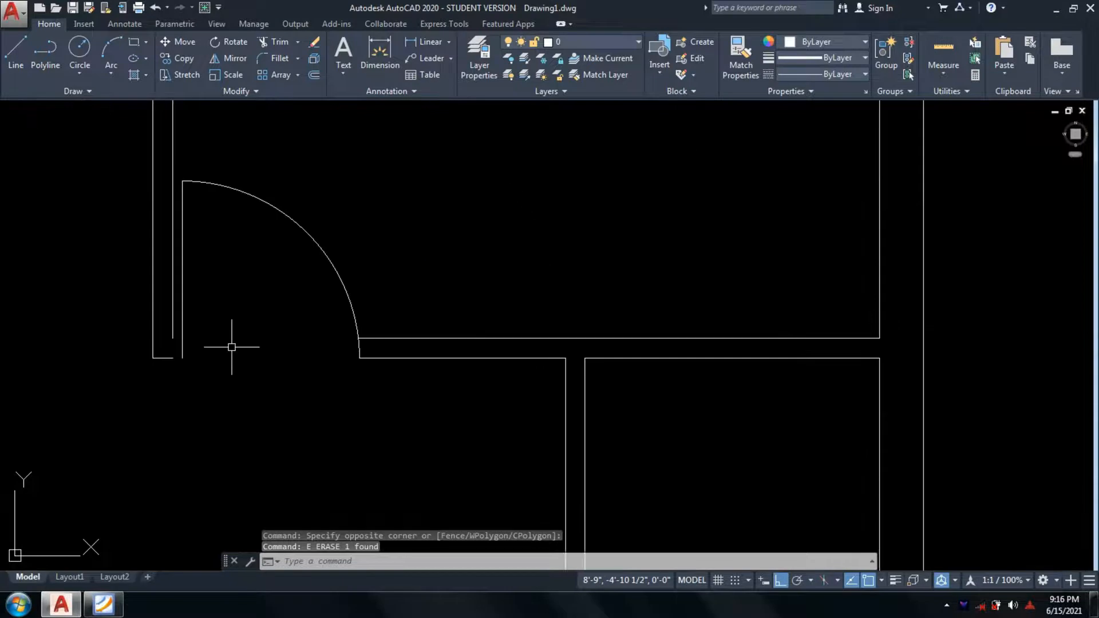
pyautogui.write('e')
pyautogui.press('Return')
pyautogui.scroll(3, 232, 347)
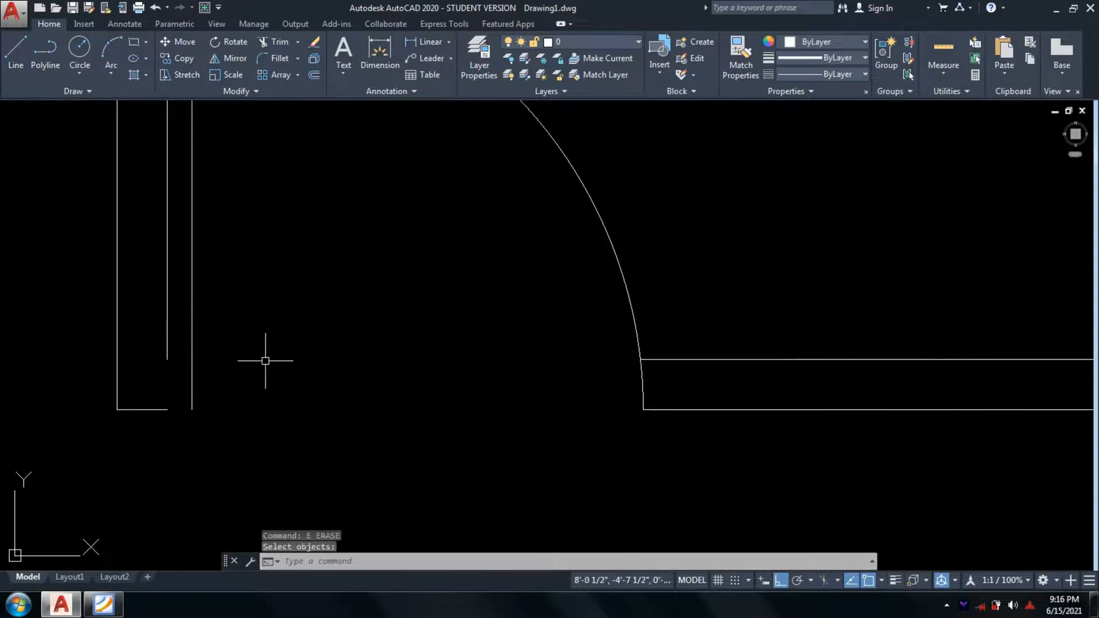
# Extend the pooja room's short vertical wall line beside the Bed Room 2 door down to the wall's end line
pyautogui.scroll(-5, 391, 356)
pyautogui.write('ex')
pyautogui.press('Return')
pyautogui.press('Return')
pyautogui.scroll(5, 326, 347)
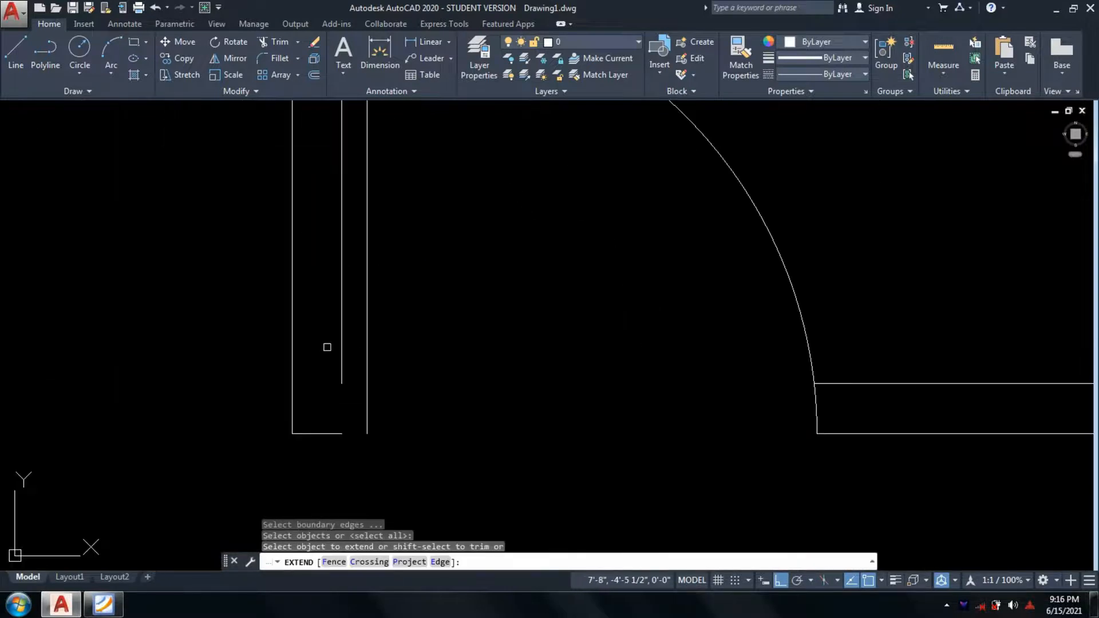
pyautogui.click(345, 372)
pyautogui.click(338, 365)
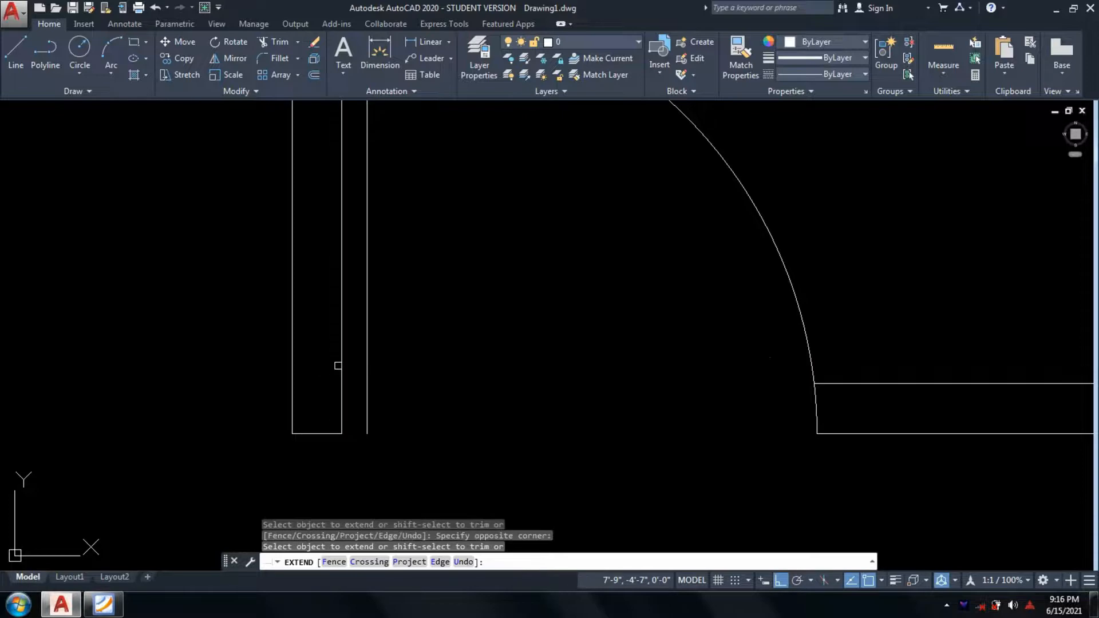
pyautogui.click(338, 366)
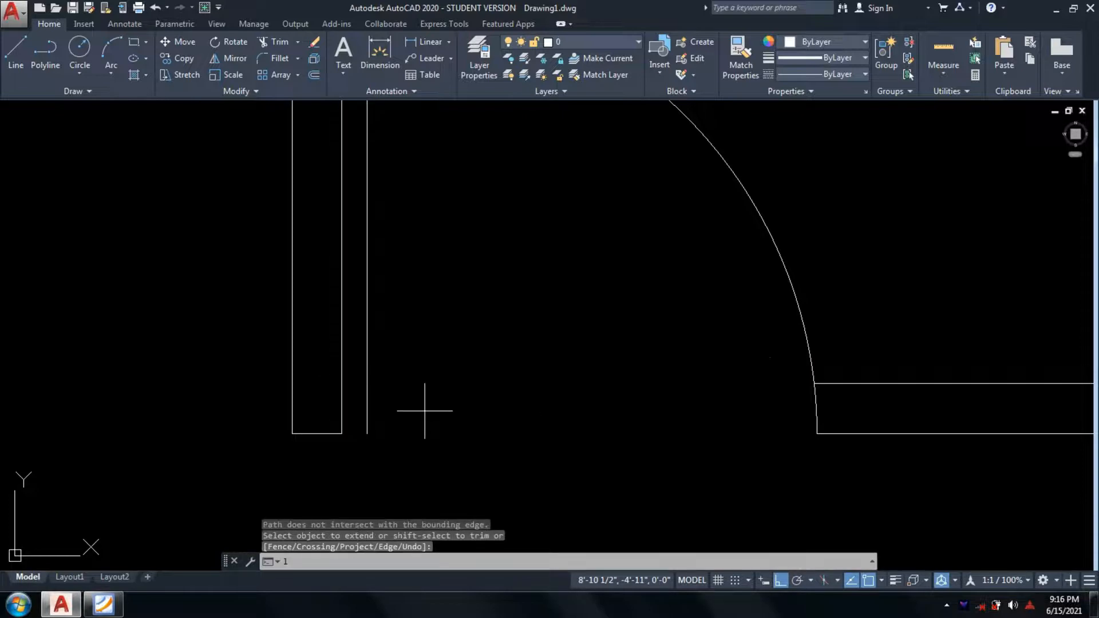
# Draw a short line closing the gap between the pooja wall's lower end and the foot of the door leaf
pyautogui.press('Return')
pyautogui.scroll(4, 312, 450)
pyautogui.click(391, 404)
pyautogui.click(455, 405)
pyautogui.press('Return')
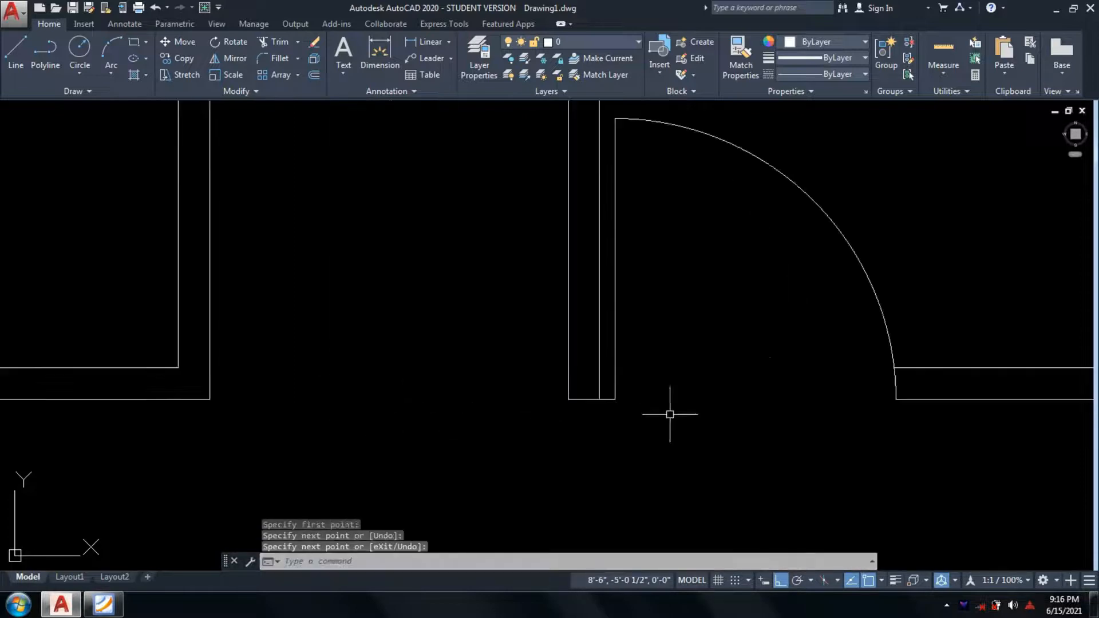
# Following the reference PDF, draw a short horizontal line from door leaf to pooja wall, level with the upper wall line
pyautogui.scroll(-10, 678, 424)
pyautogui.scroll(-4, 464, 430)
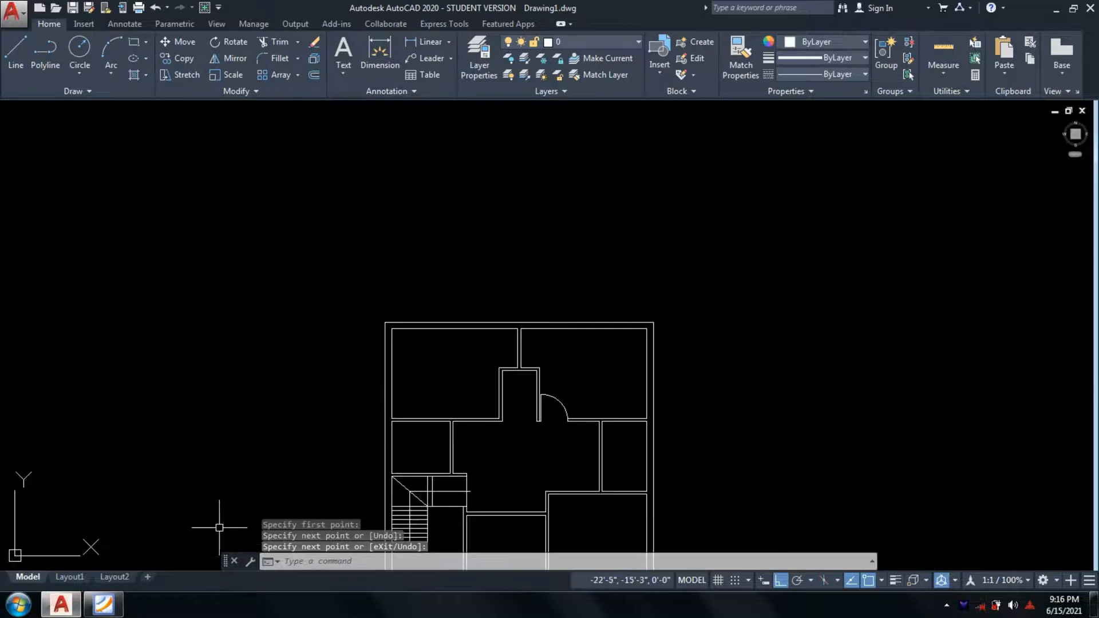
pyautogui.click(104, 605)
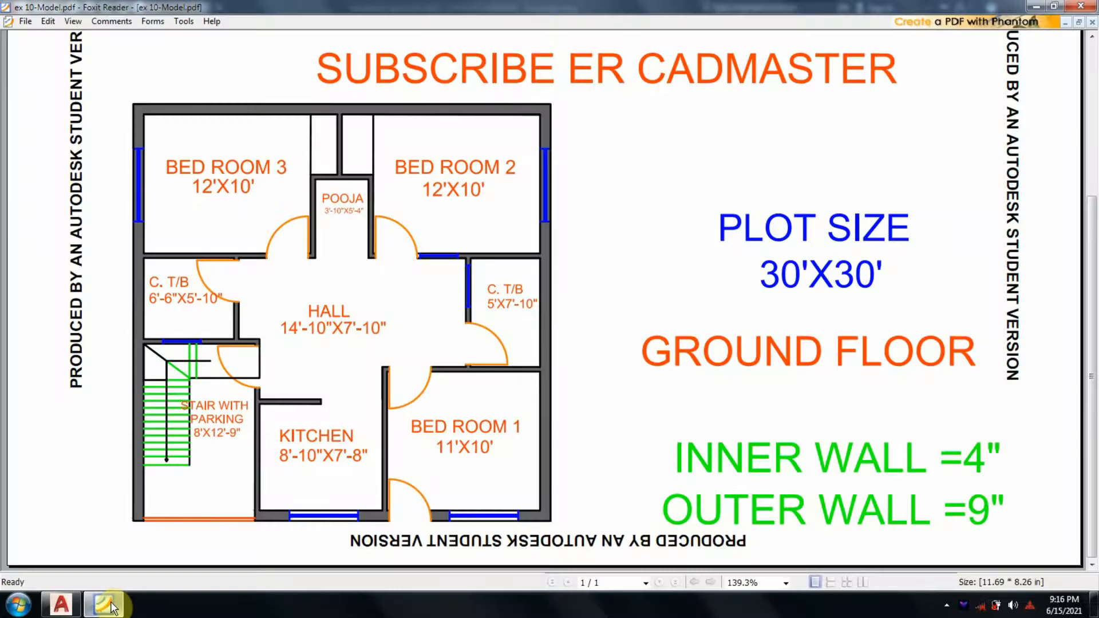
pyautogui.click(106, 605)
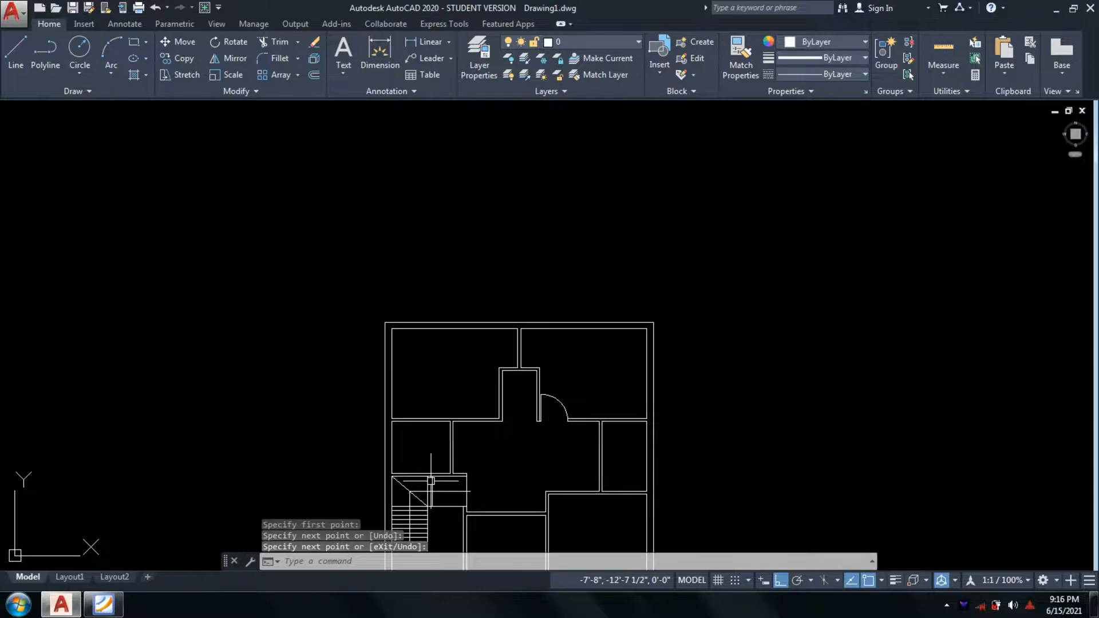
pyautogui.scroll(8, 536, 418)
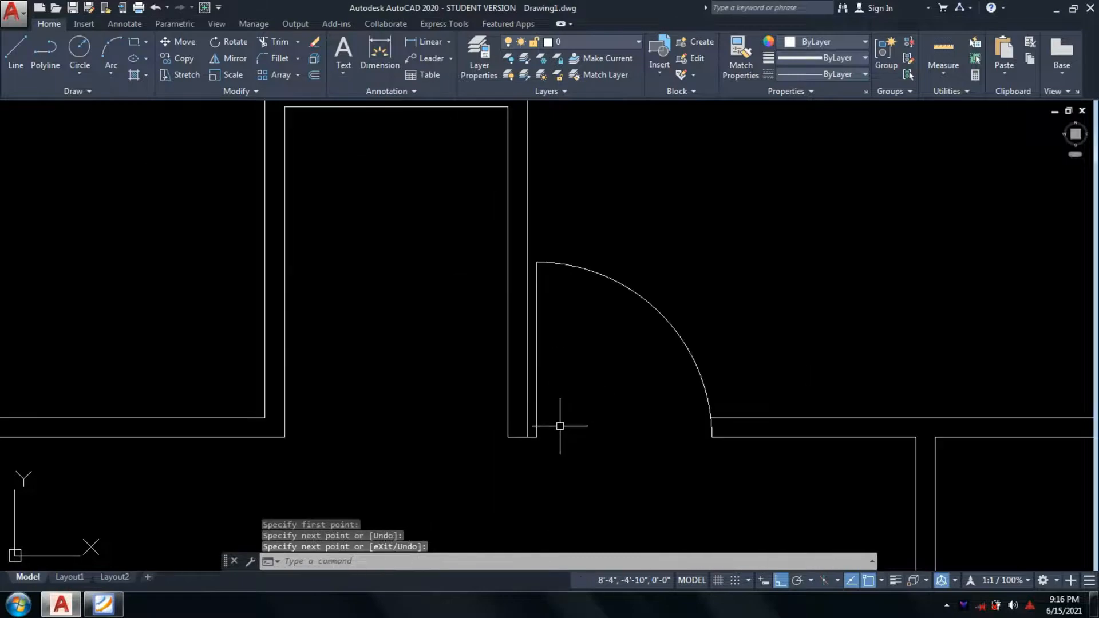
pyautogui.write('l')
pyautogui.press('Return')
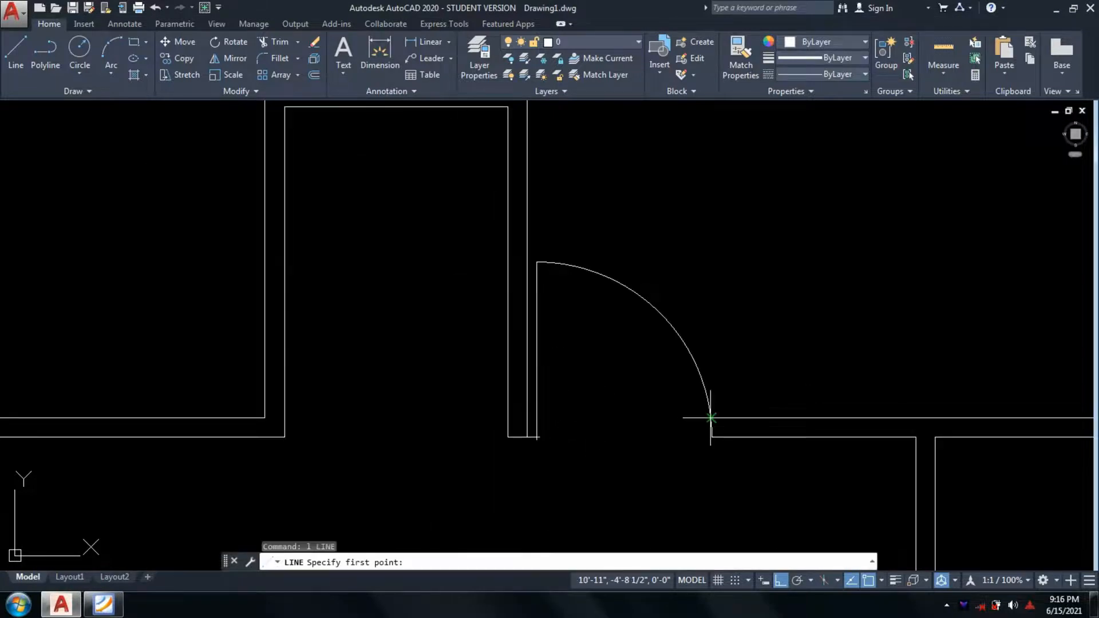
pyautogui.click(537, 418)
pyautogui.scroll(3, 532, 414)
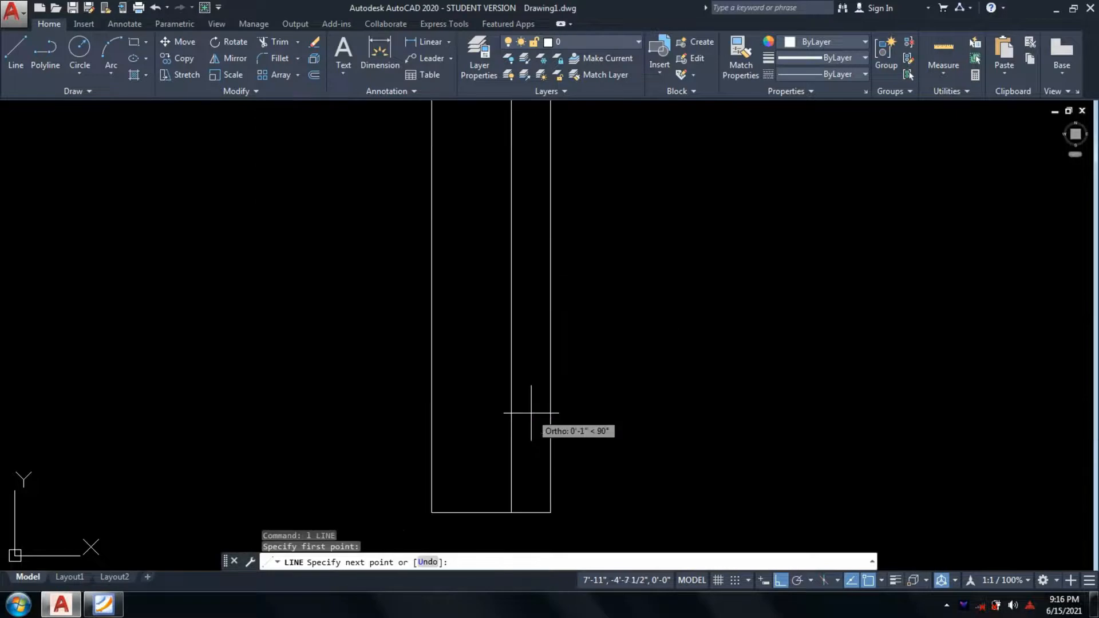
pyautogui.scroll(2, 511, 430)
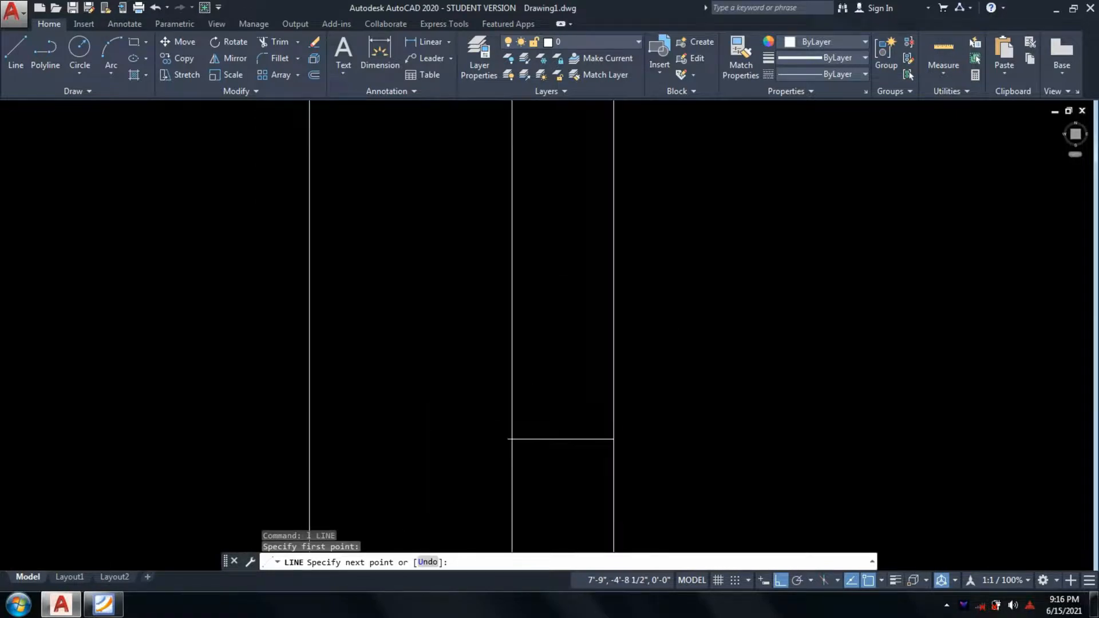
pyautogui.scroll(1, 509, 438)
pyautogui.scroll(-3, 530, 449)
pyautogui.moveTo(530, 449); pyautogui.dragTo(501, 317, button='middle')
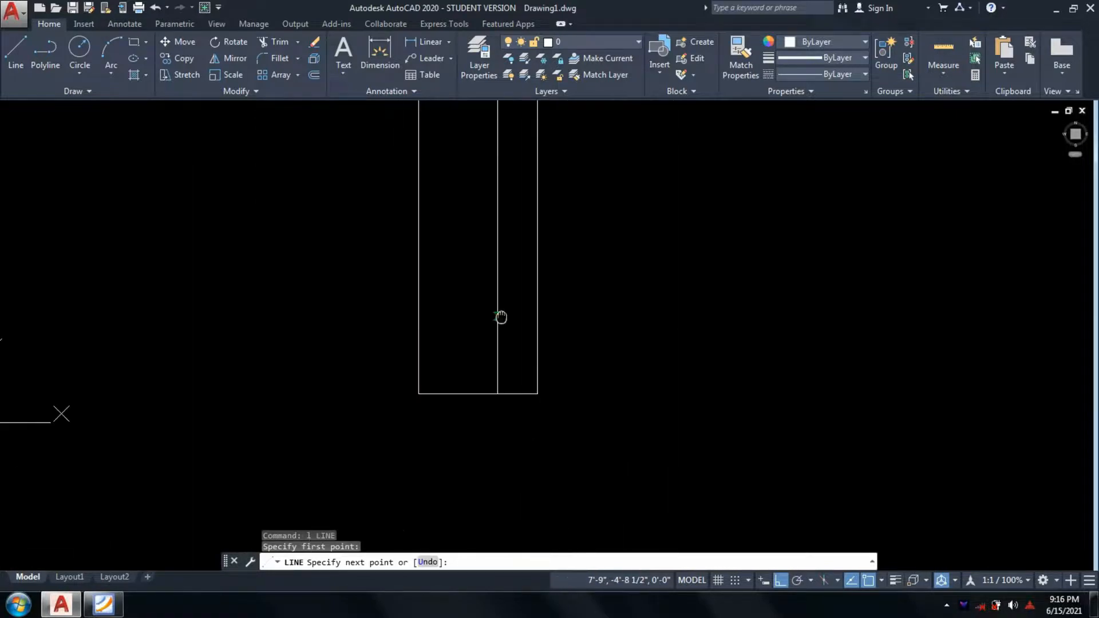
pyautogui.scroll(2, 505, 318)
pyautogui.click(410, 321)
pyautogui.press('space')
# Trim the vertical pooja wall line below the new short line so the door jamb becomes one open piece
pyautogui.write('tr')
pyautogui.press('space')
pyautogui.press('space')
pyautogui.click(447, 328)
pyautogui.click(382, 236)
pyautogui.click(515, 385)
pyautogui.click(431, 392)
pyautogui.scroll(-5, 432, 392)
pyautogui.scroll(3, 693, 430)
pyautogui.scroll(-5, 693, 430)
pyautogui.scroll(3, 583, 435)
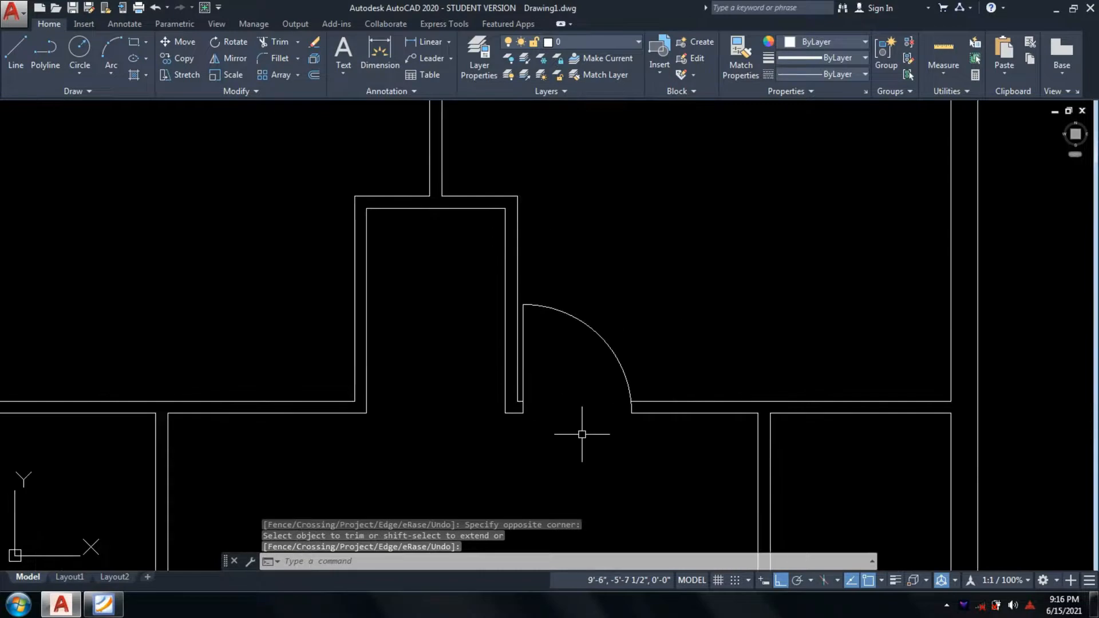
pyautogui.write('cl')
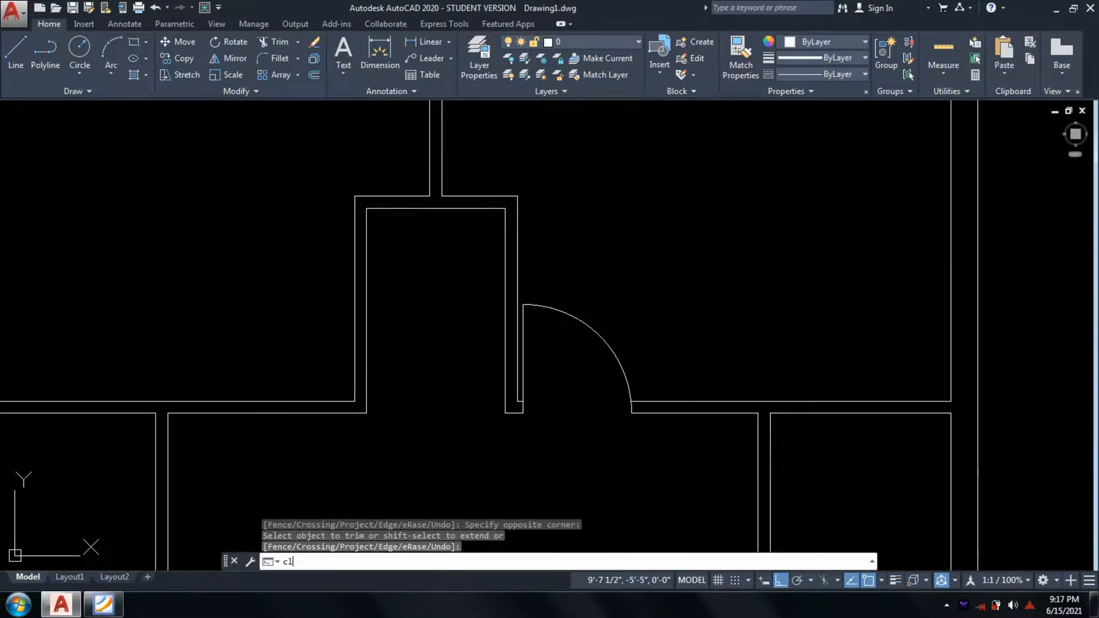
pyautogui.press('Return')
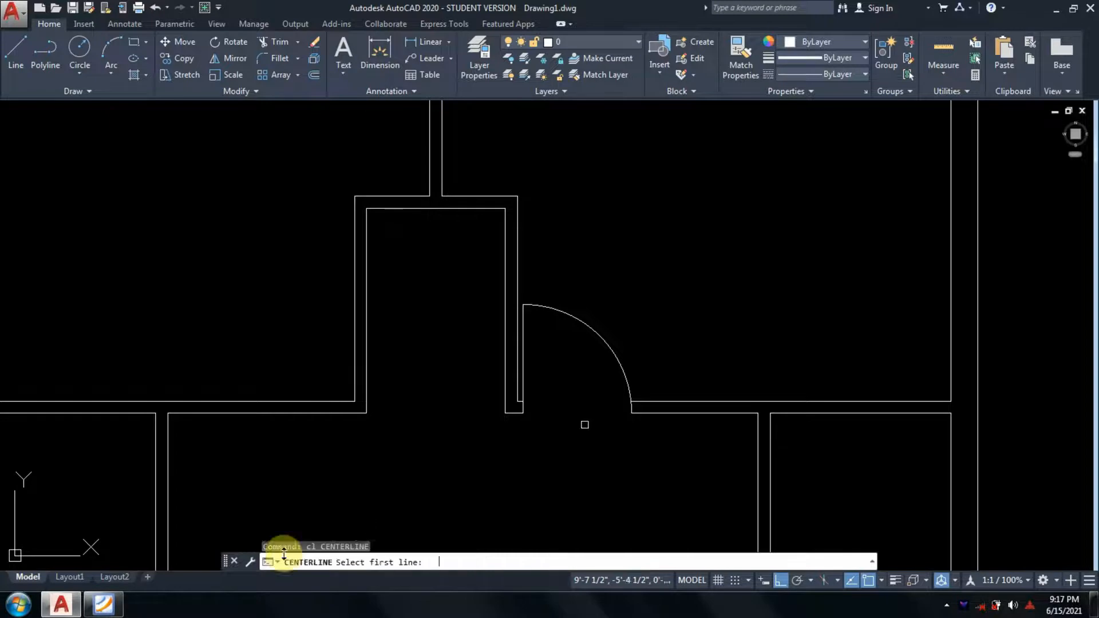
pyautogui.press('Escape')
pyautogui.press('Escape')
pyautogui.press('Escape')
pyautogui.press('Escape')
# Copy the Bed Room 2 door's arc and leaf horizontally from the leaf's foot into the empty space beside the plan
pyautogui.click(376, 560)
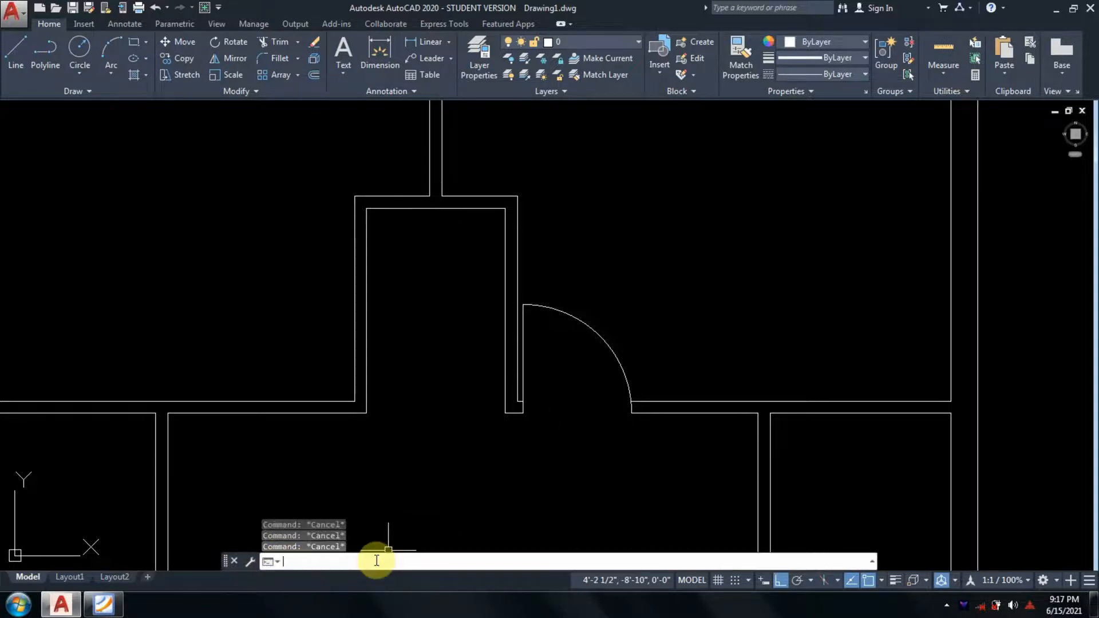
pyautogui.write('co')
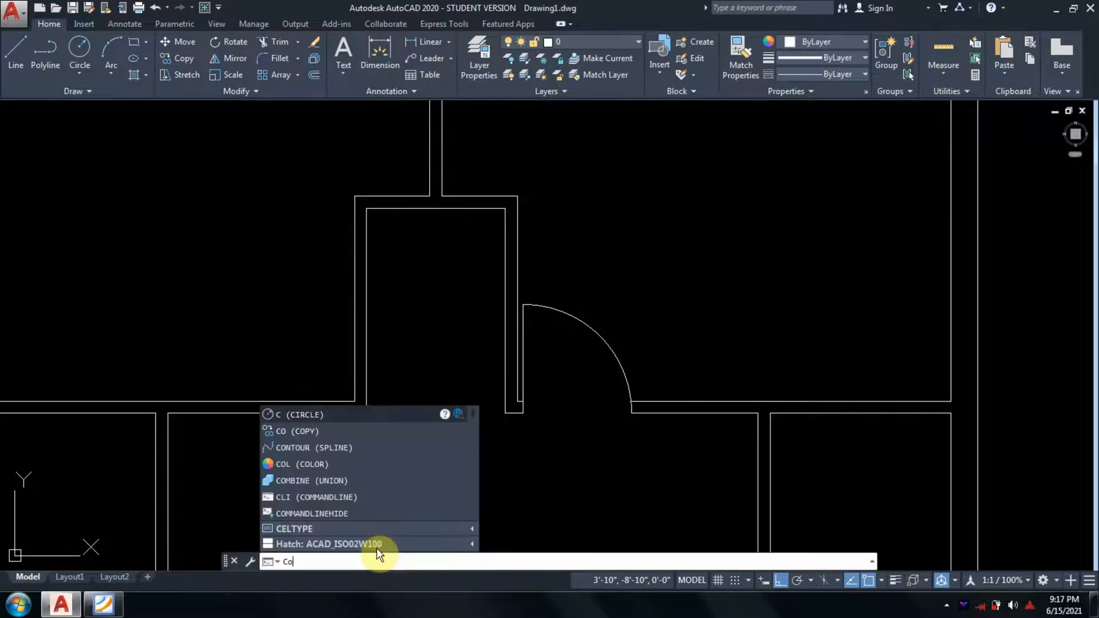
pyautogui.press('Return')
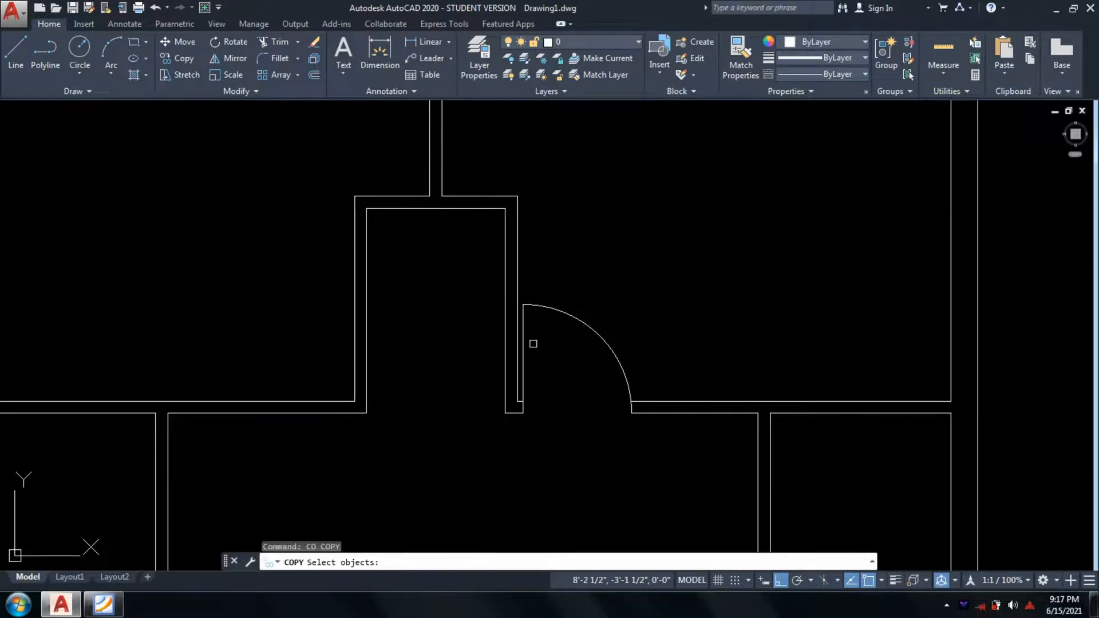
pyautogui.click(549, 336)
pyautogui.click(545, 282)
pyautogui.scroll(2, 542, 324)
pyautogui.click(493, 316)
pyautogui.scroll(-3, 588, 398)
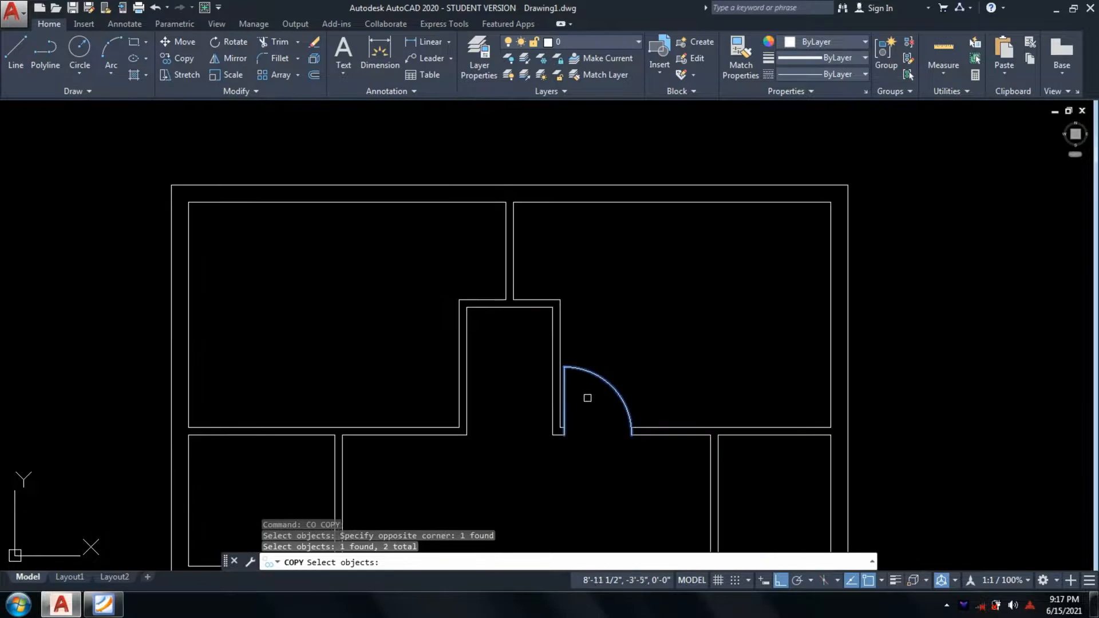
pyautogui.scroll(3, 520, 312)
pyautogui.press('Return')
pyautogui.click(456, 316)
pyautogui.scroll(-4, 679, 318)
pyautogui.moveTo(678, 318); pyautogui.dragTo(370, 315, button='middle')
pyautogui.click(628, 304)
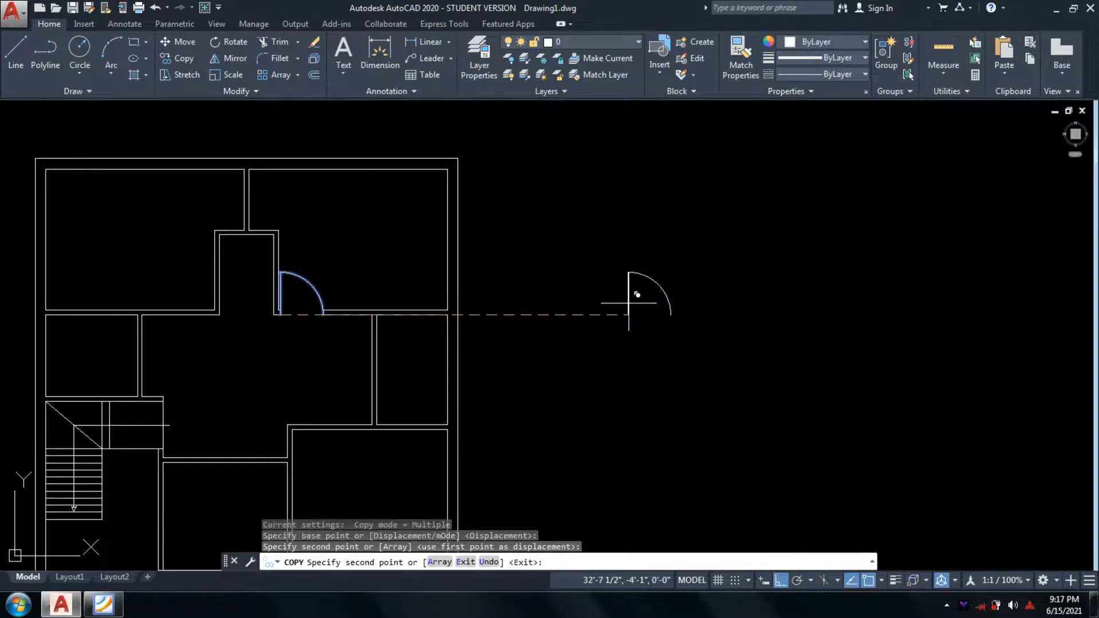
pyautogui.press('Return')
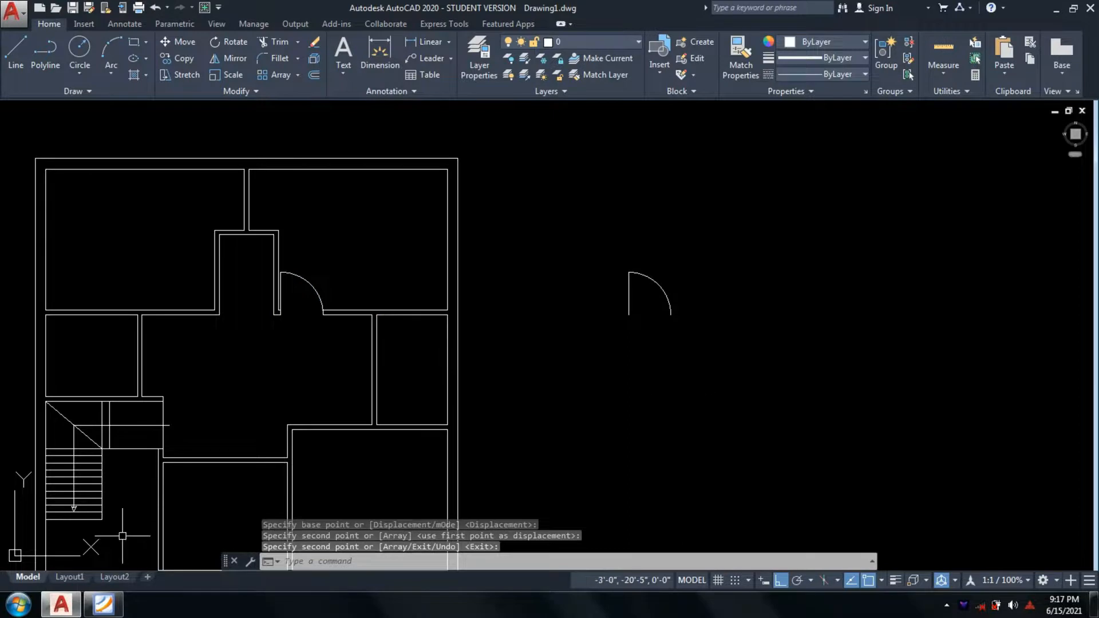
# Check the reference PDF for how the doors are oriented on either side of the pooja room
pyautogui.click(102, 607)
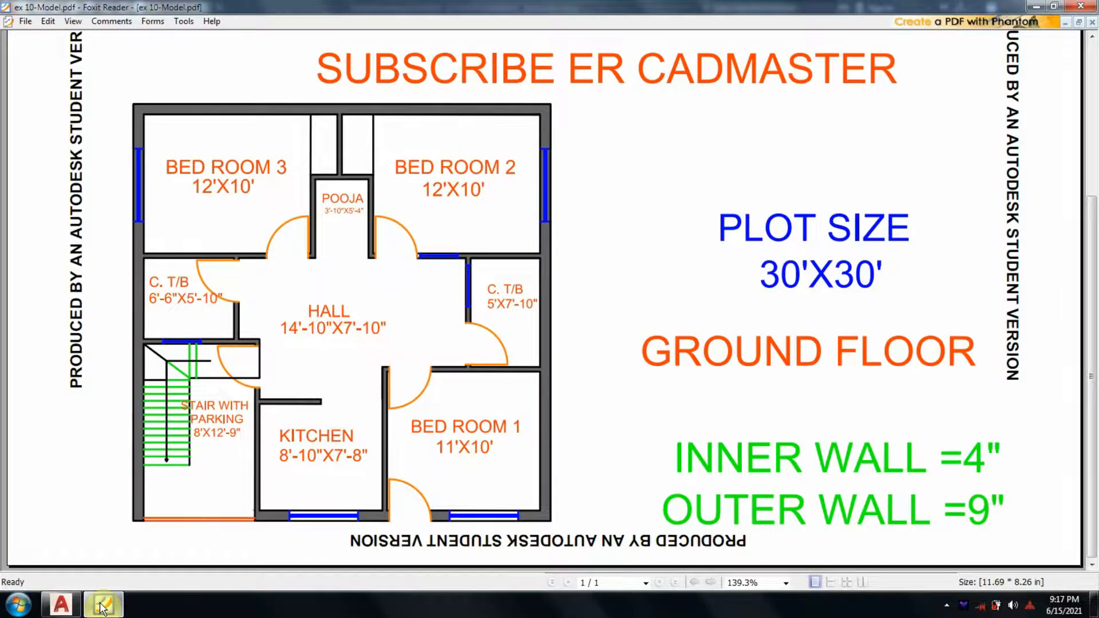
pyautogui.click(102, 607)
pyautogui.click(102, 607)
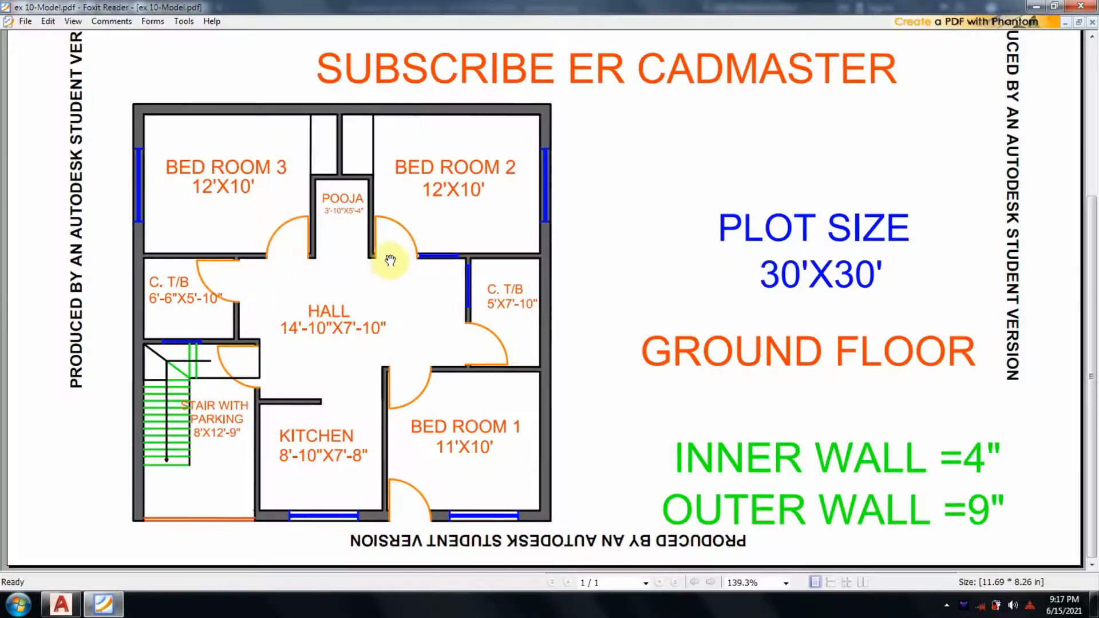
pyautogui.click(61, 605)
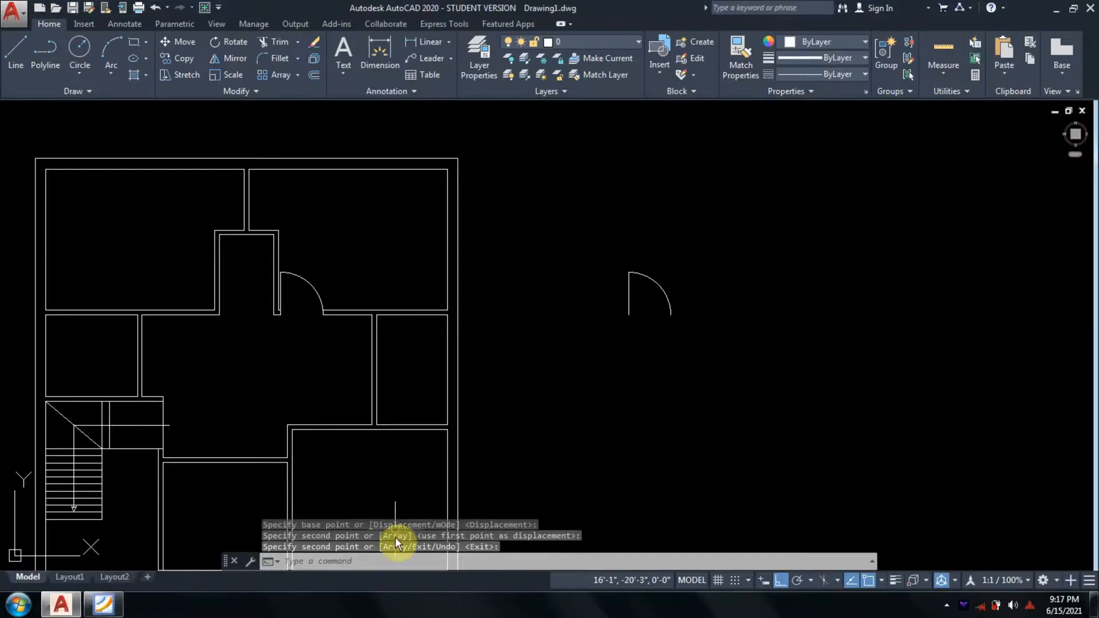
pyautogui.press('Escape')
pyautogui.write('ro')
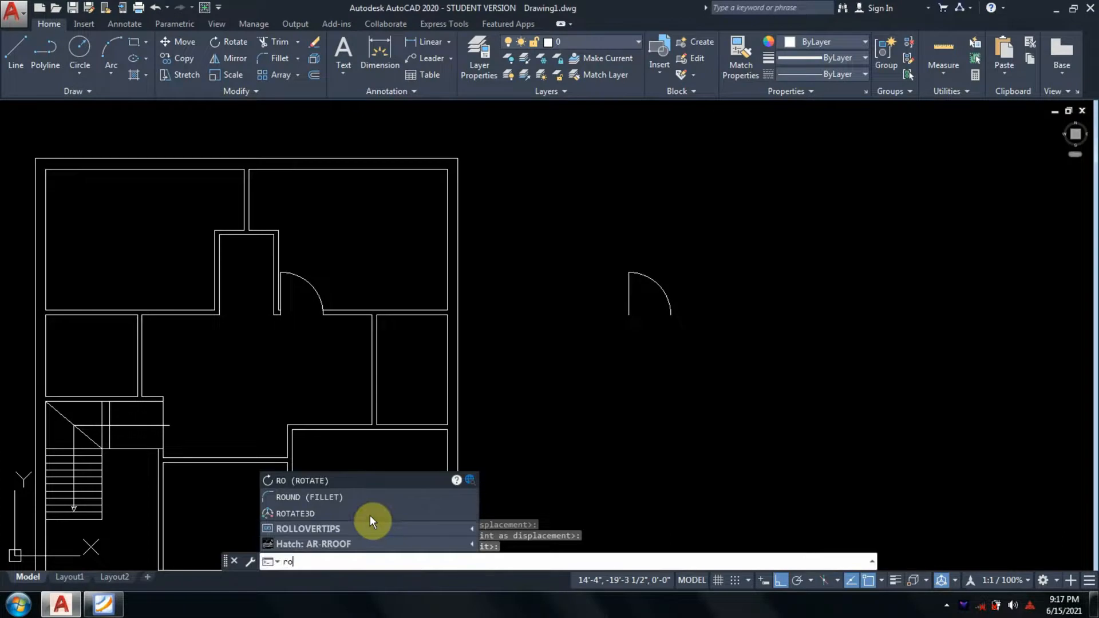
pyautogui.press('Return')
pyautogui.click(699, 392)
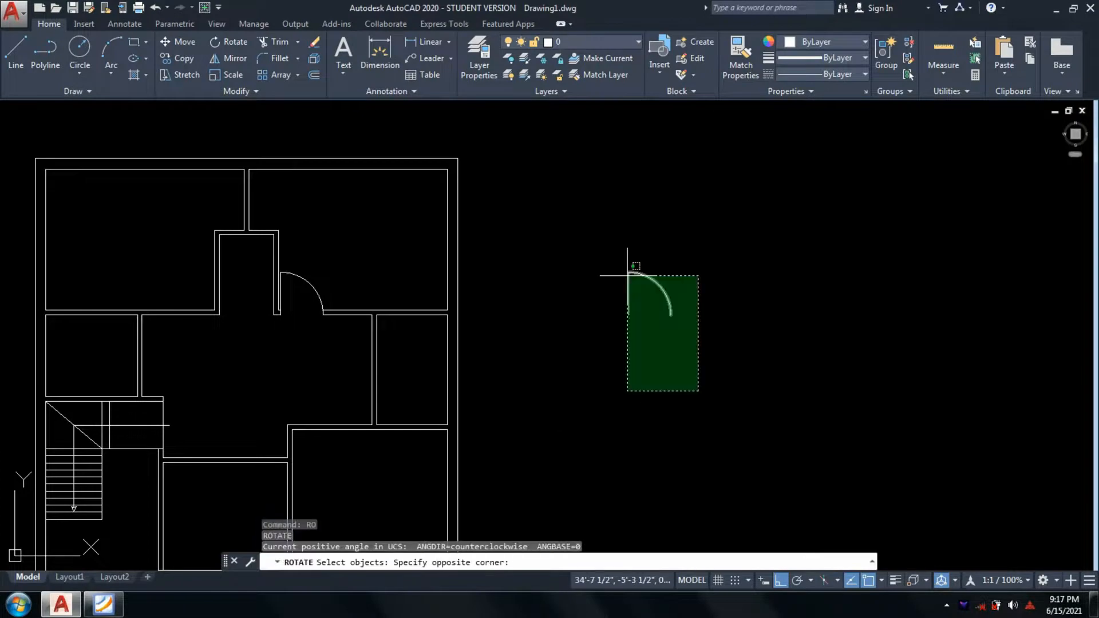
pyautogui.click(628, 276)
pyautogui.press('Return')
pyautogui.click(630, 317)
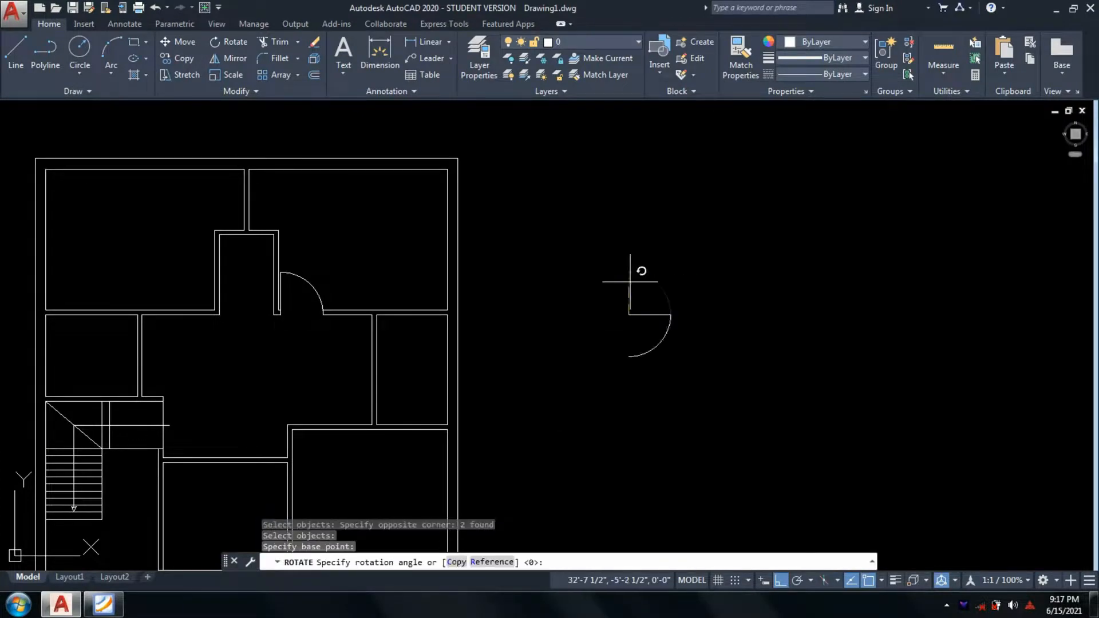
pyautogui.click(741, 360)
pyautogui.press('Escape')
pyautogui.press('Escape')
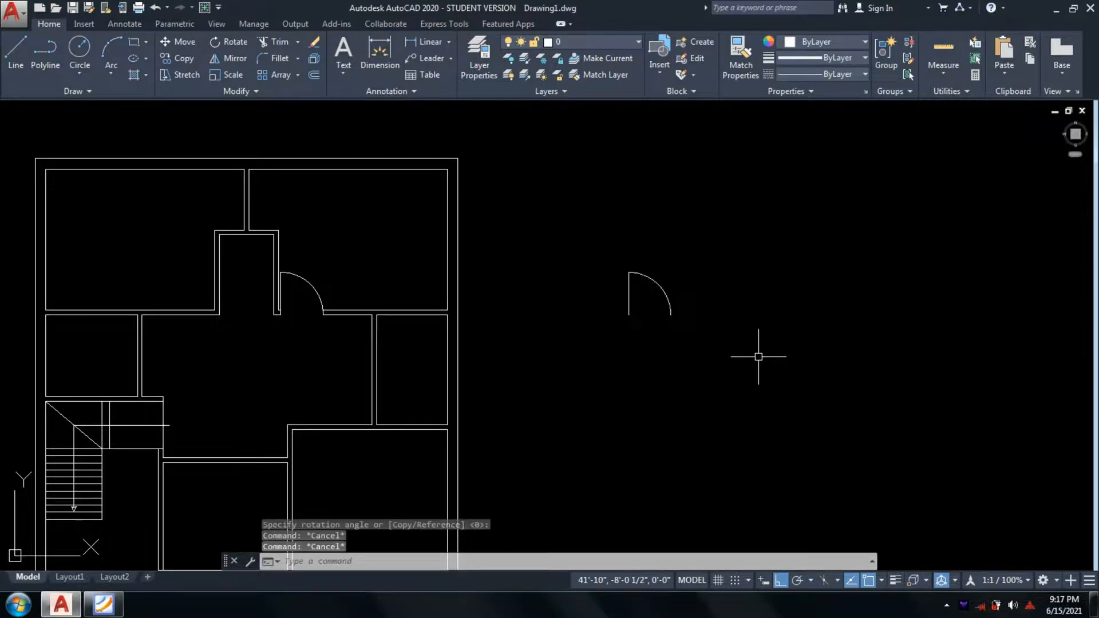
# Mirror the copied door about a vertical line through its leaf, keeping the source objects
pyautogui.write('mi')
pyautogui.press('Return')
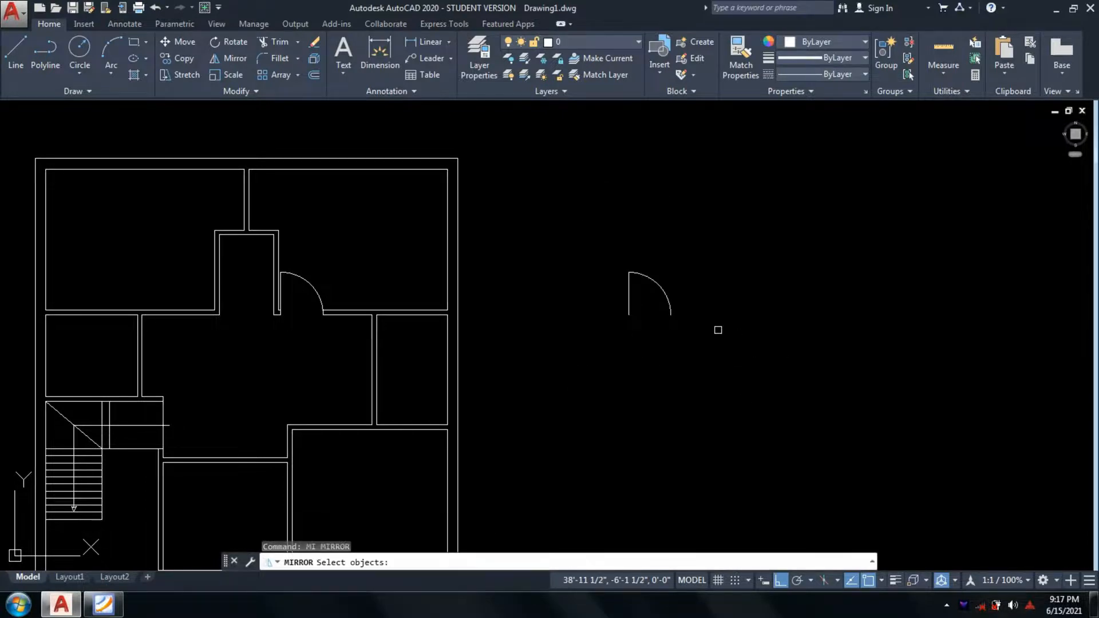
pyautogui.click(718, 330)
pyautogui.click(586, 200)
pyautogui.press('Return')
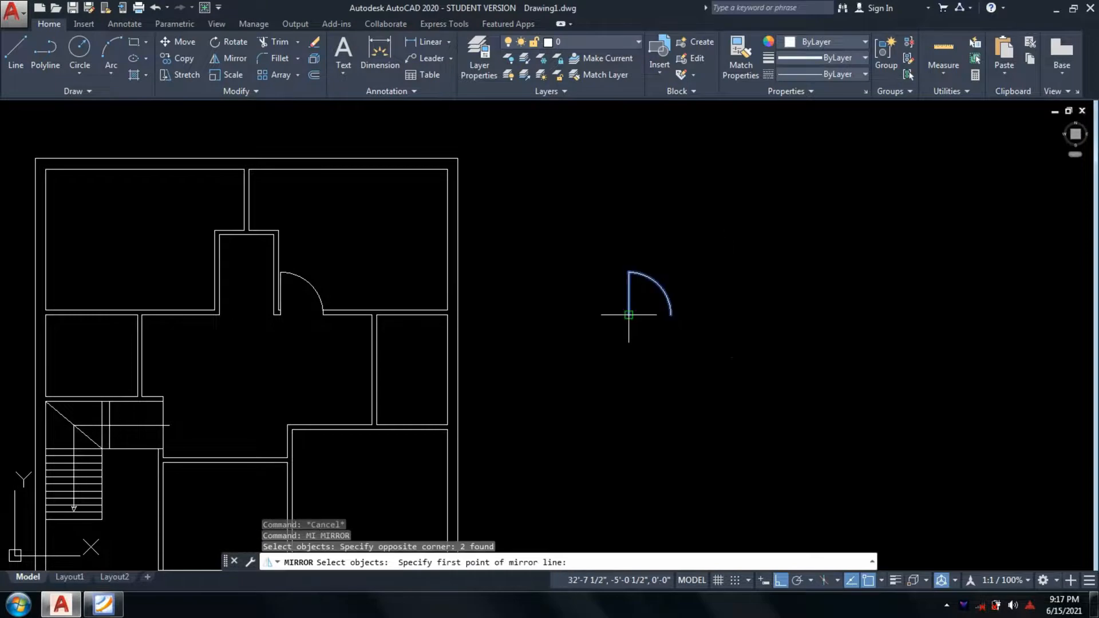
pyautogui.click(629, 315)
pyautogui.click(616, 173)
pyautogui.press('Return')
# Erase the unmirrored arc and its leaf line from the copied door pair
pyautogui.click(681, 346)
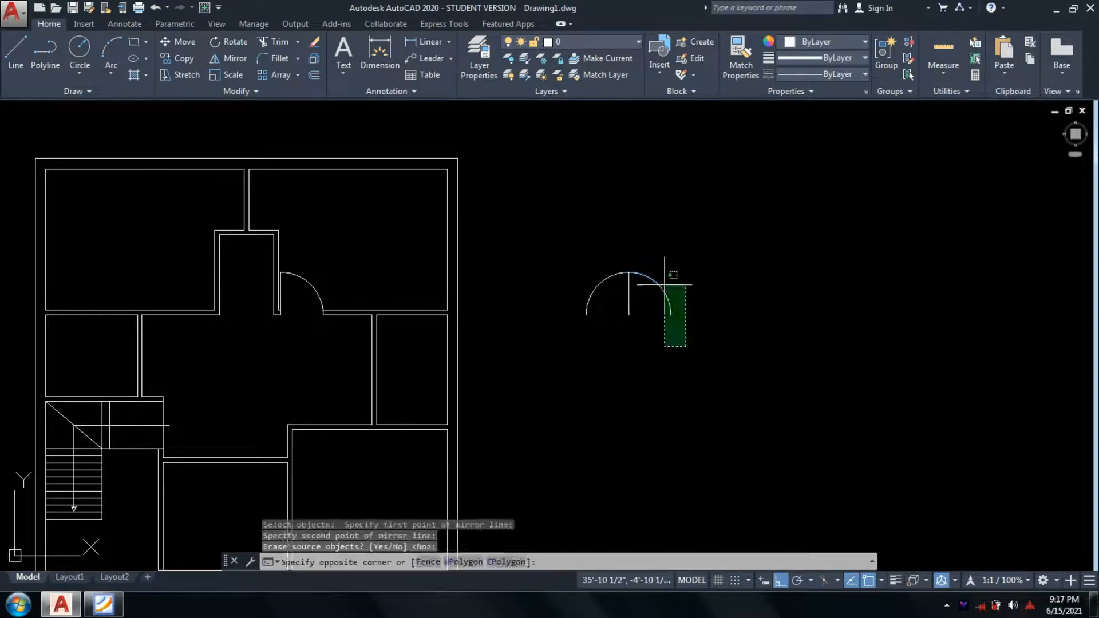
pyautogui.click(653, 286)
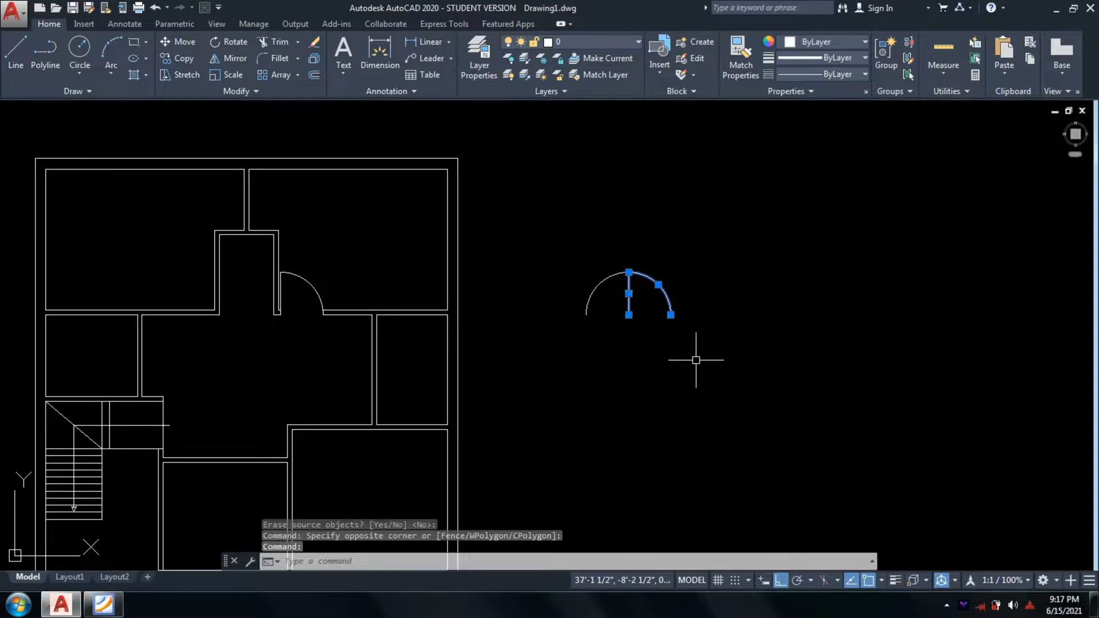
pyautogui.write('e')
pyautogui.press('Return')
# Move the mirrored door by its leaf's foot to the Bed Room 3 corner where the pooja wall meets the upper wall line
pyautogui.write('m')
pyautogui.press('Return')
pyautogui.click(657, 346)
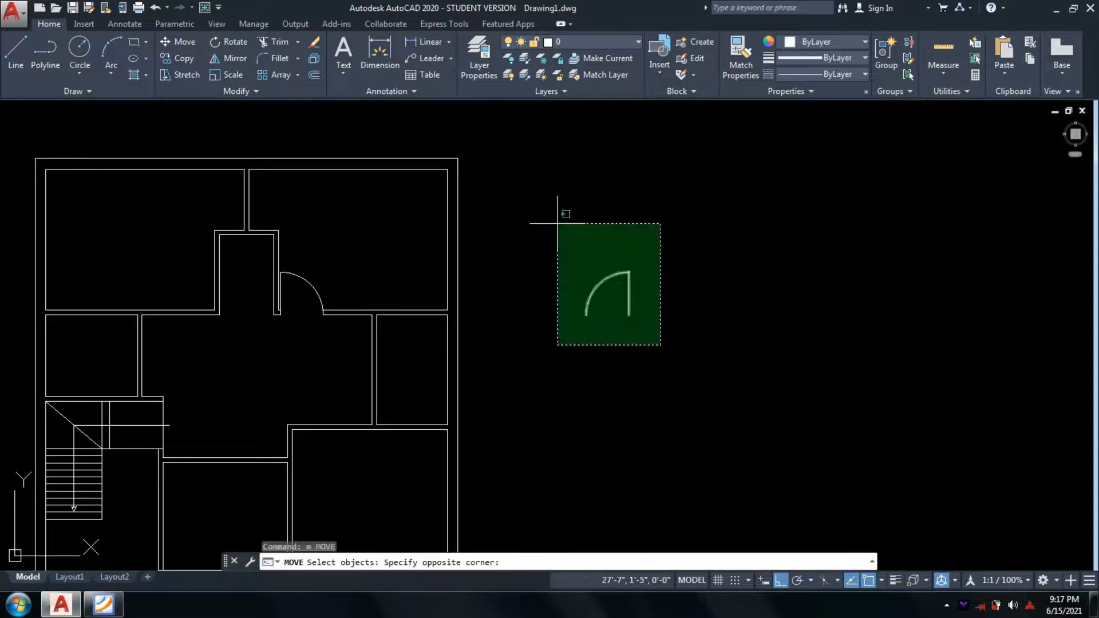
pyautogui.click(564, 217)
pyautogui.press('Return')
pyautogui.click(629, 314)
pyautogui.moveTo(214, 313); pyautogui.dragTo(382, 319, button='middle')
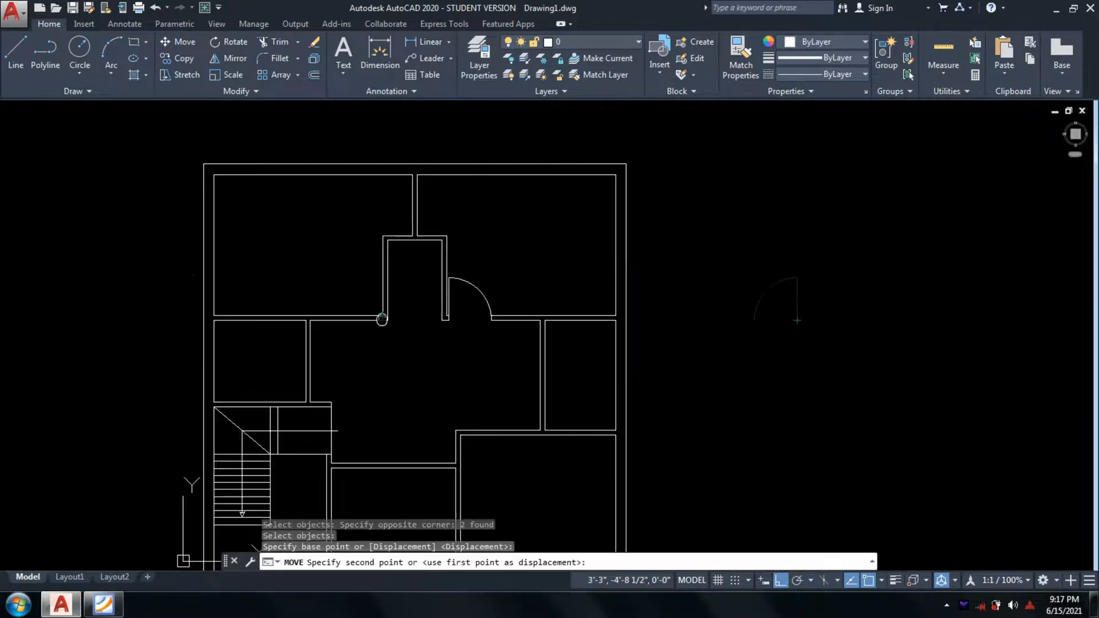
pyautogui.scroll(4, 382, 319)
pyautogui.click(383, 315)
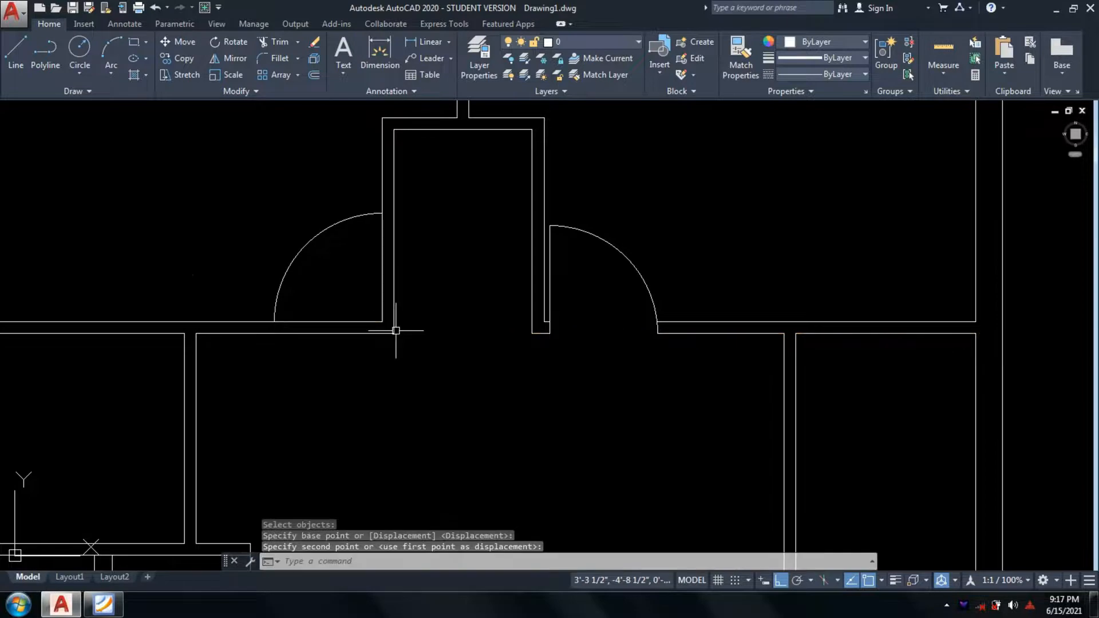
# Move the Bed Room 3 door arc and leaf down 4" to the lower wall line
pyautogui.write('m')
pyautogui.press('Return')
pyautogui.click(307, 275)
pyautogui.click(289, 259)
pyautogui.scroll(5, 341, 283)
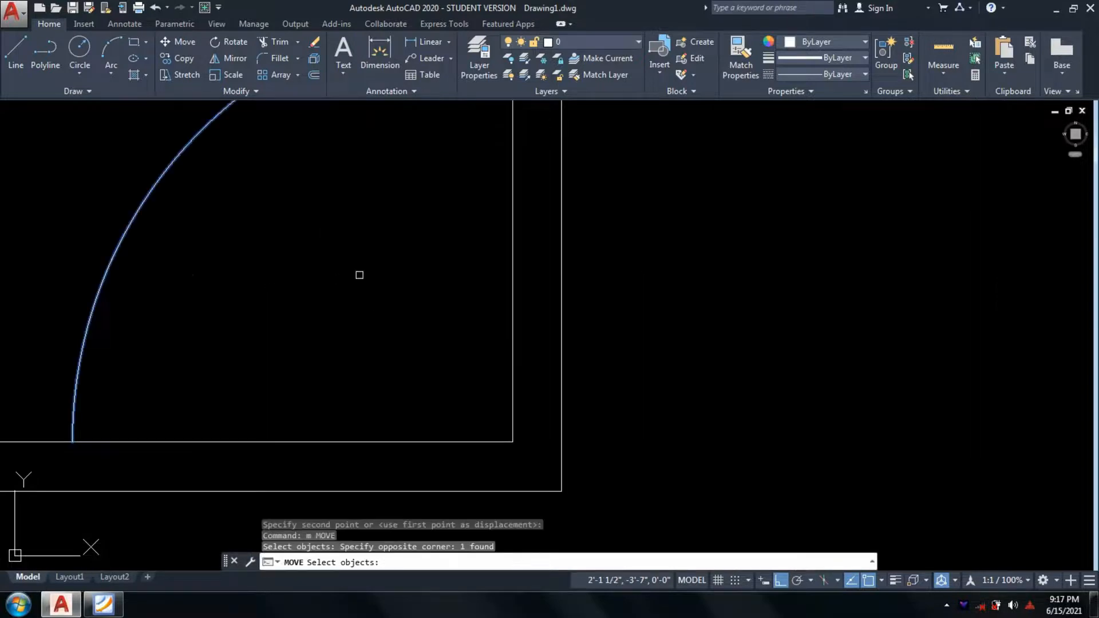
pyautogui.click(512, 321)
pyautogui.press('Return')
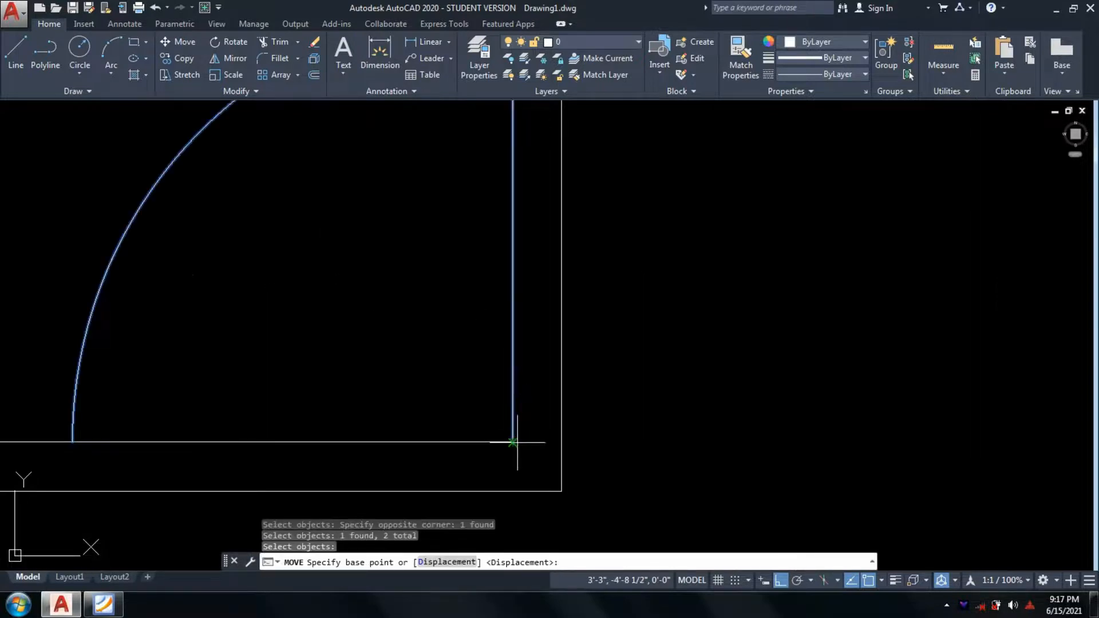
pyautogui.click(513, 441)
pyautogui.write('4')
pyautogui.press('Return')
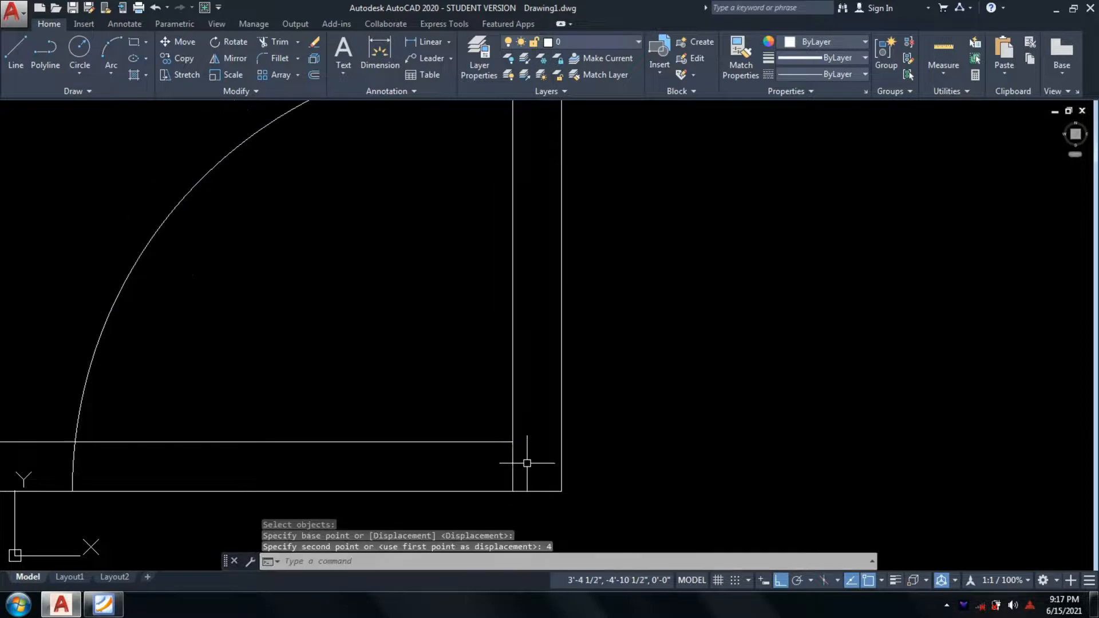
# Trim both wall lines crossing the Bed Room 3 door opening
pyautogui.write('tr')
pyautogui.press('Return')
pyautogui.press('Return')
pyautogui.click(466, 504)
pyautogui.click(420, 395)
pyautogui.press('Return')
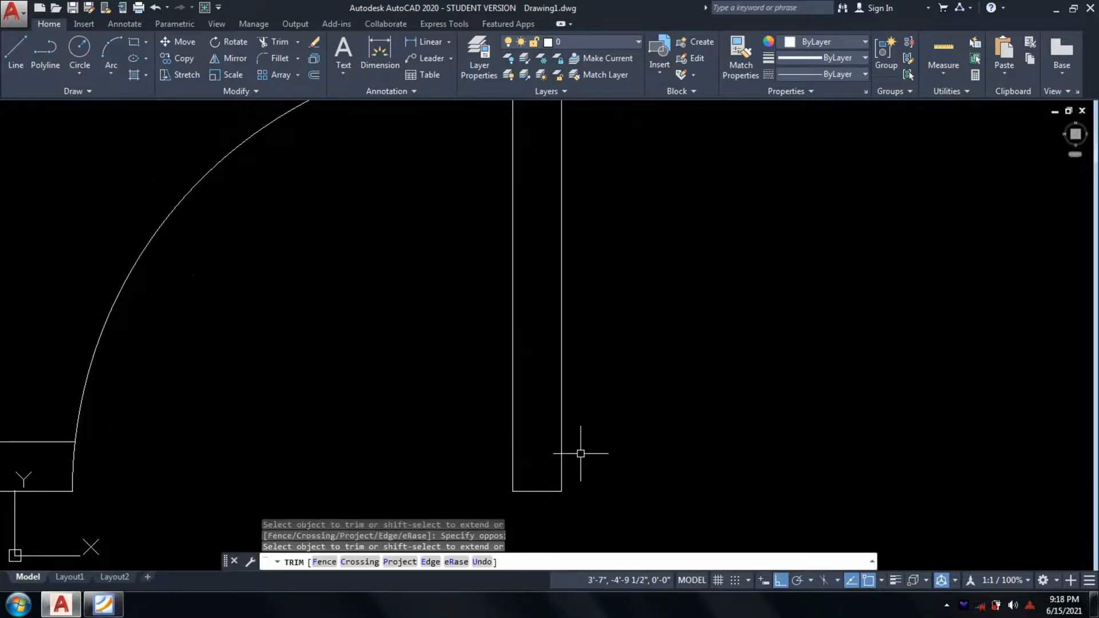
# Move the Bed Room 3 door arc and leaf 2" horizontally away from the pooja wall
pyautogui.scroll(-4, 621, 219)
pyautogui.write('m')
pyautogui.press('Return')
pyautogui.click(468, 269)
pyautogui.click(360, 176)
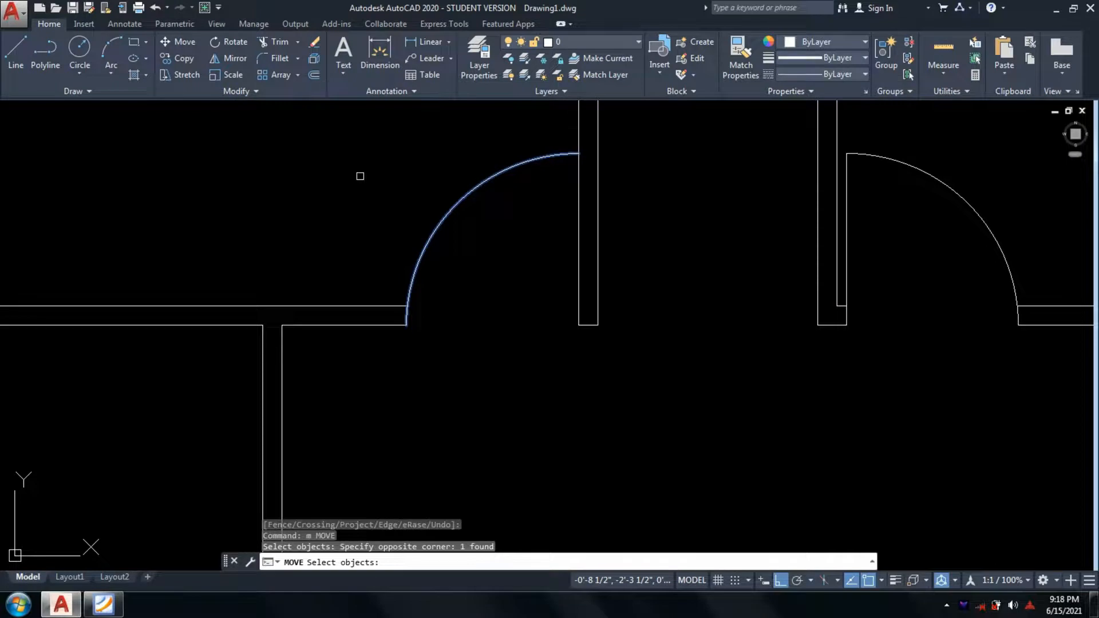
pyautogui.click(579, 298)
pyautogui.press('Return')
pyautogui.click(579, 323)
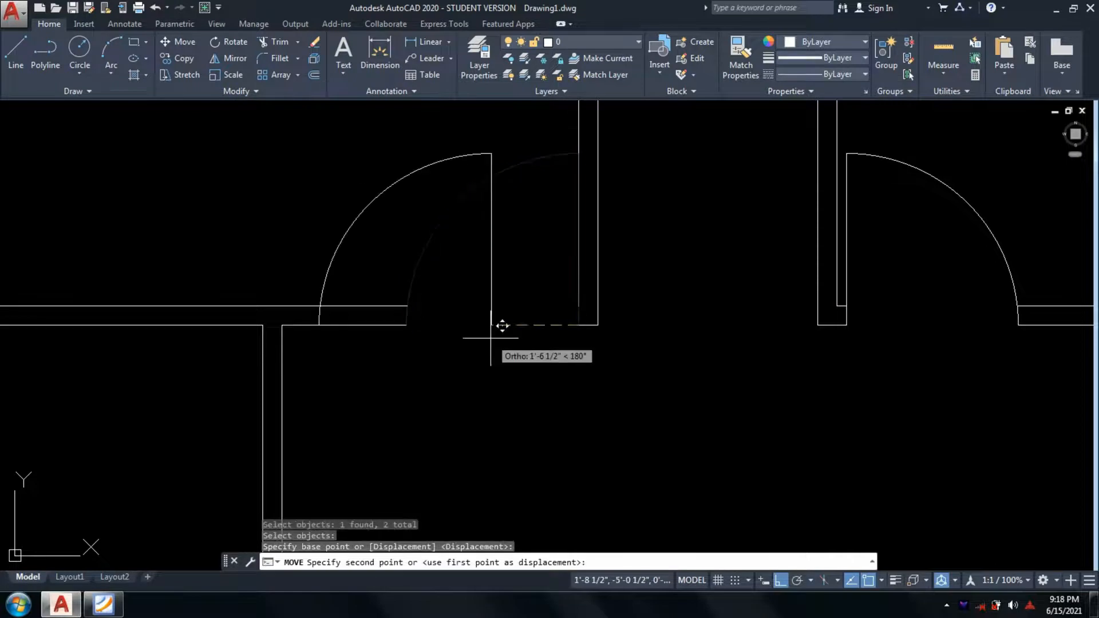
pyautogui.write('2')
pyautogui.press('Return')
# Trim the two wall line stubs projecting past the Bed Room 3 door's arc
pyautogui.write('te cor')
pyautogui.press('Return')
pyautogui.scroll(5, 408, 333)
pyautogui.click(412, 330)
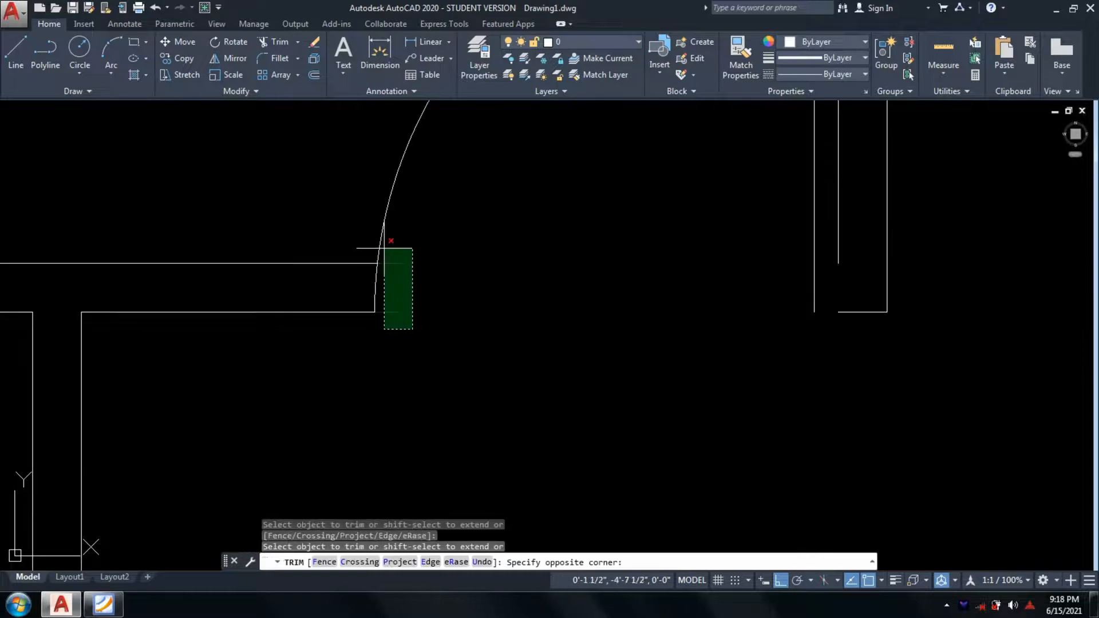
pyautogui.press('Escape')
# Draw a short horizontal line from the end of the pooja wall's Bed Room 3 face across the door leaf
pyautogui.write('l')
pyautogui.press('Return')
pyautogui.click(533, 282)
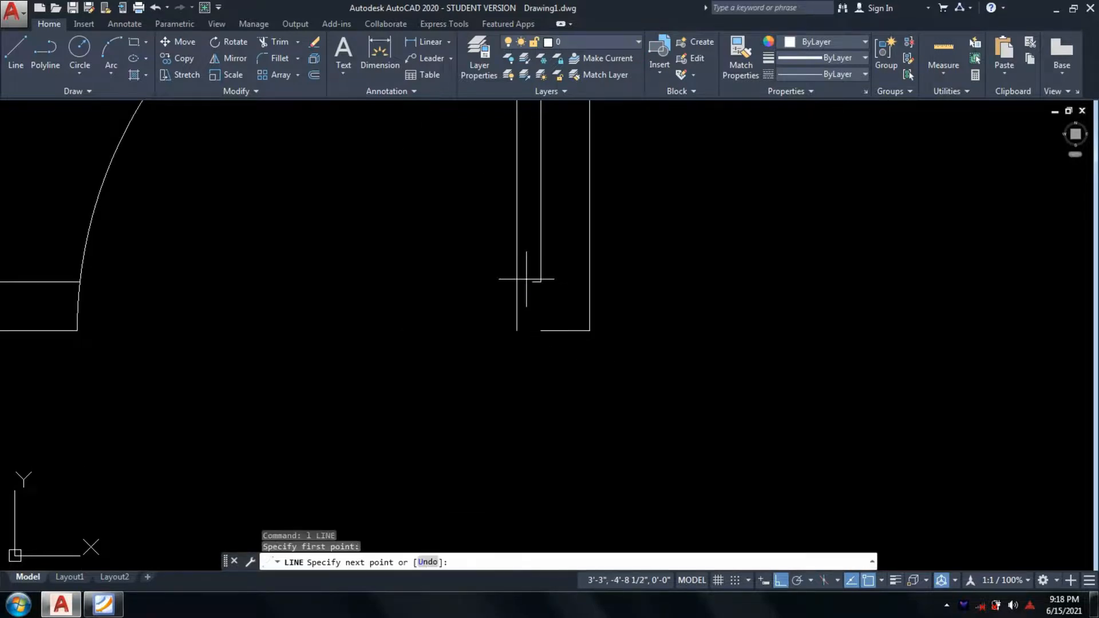
pyautogui.scroll(3, 528, 279)
pyautogui.click(413, 284)
pyautogui.press('Return')
# Stretch the pooja wall's lower end line to the foot of the Bed Room 3 door leaf
pyautogui.click(571, 408)
pyautogui.click(550, 361)
pyautogui.click(560, 410)
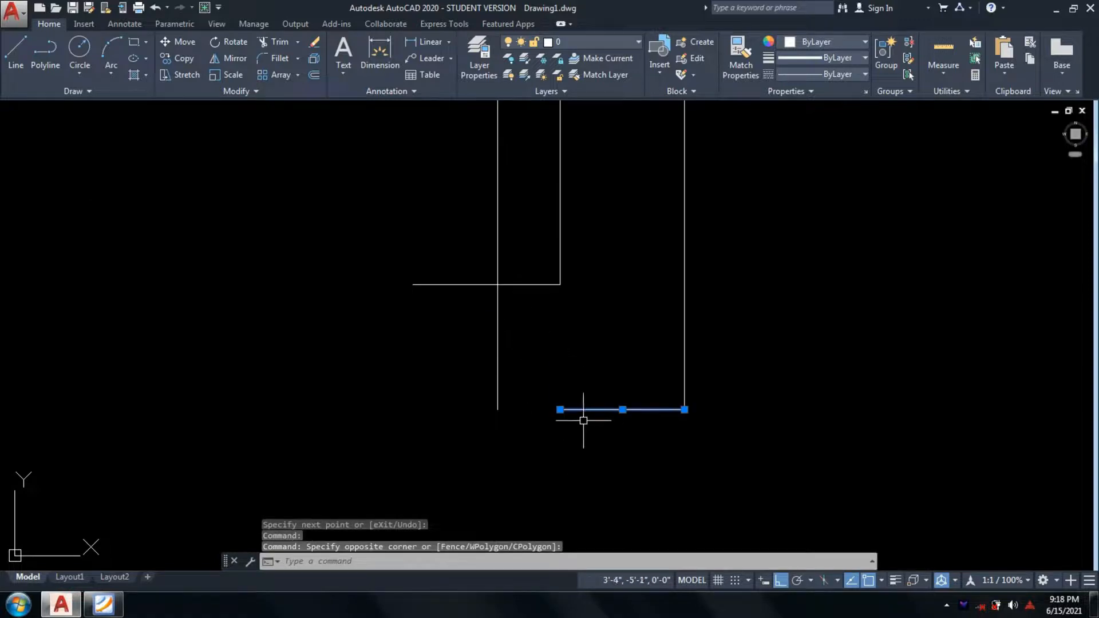
pyautogui.click(560, 410)
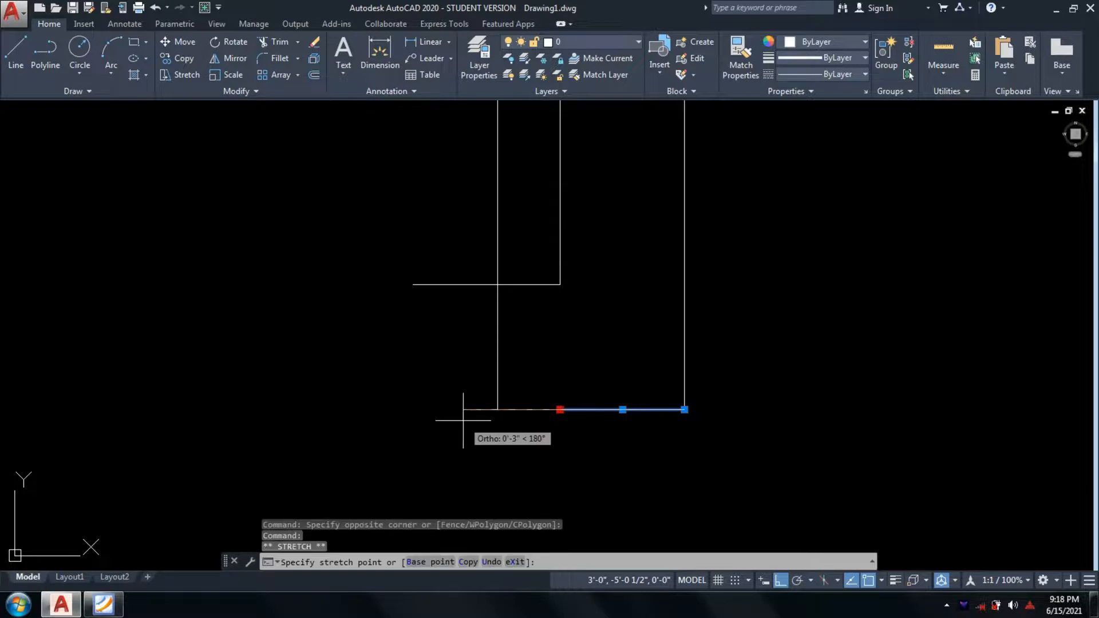
pyautogui.click(498, 409)
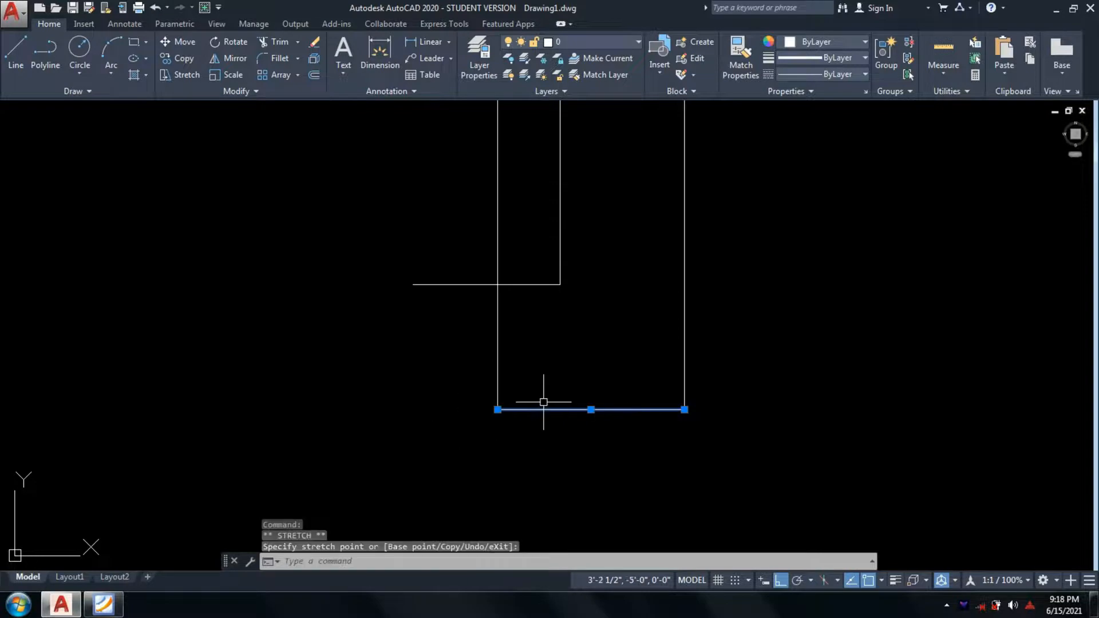
pyautogui.press('Escape')
# Trim the part of the short jamb line that overhangs the Bed Room 3 door leaf
pyautogui.write('tr')
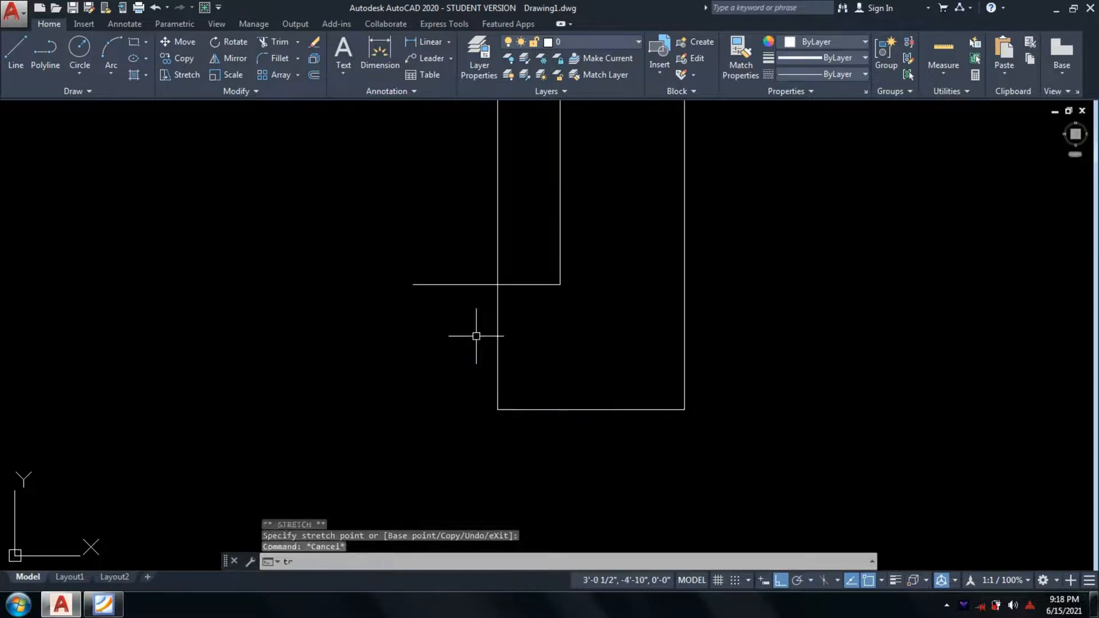
pyautogui.press('Return')
pyautogui.scroll(-3, 584, 363)
pyautogui.scroll(-3, 656, 403)
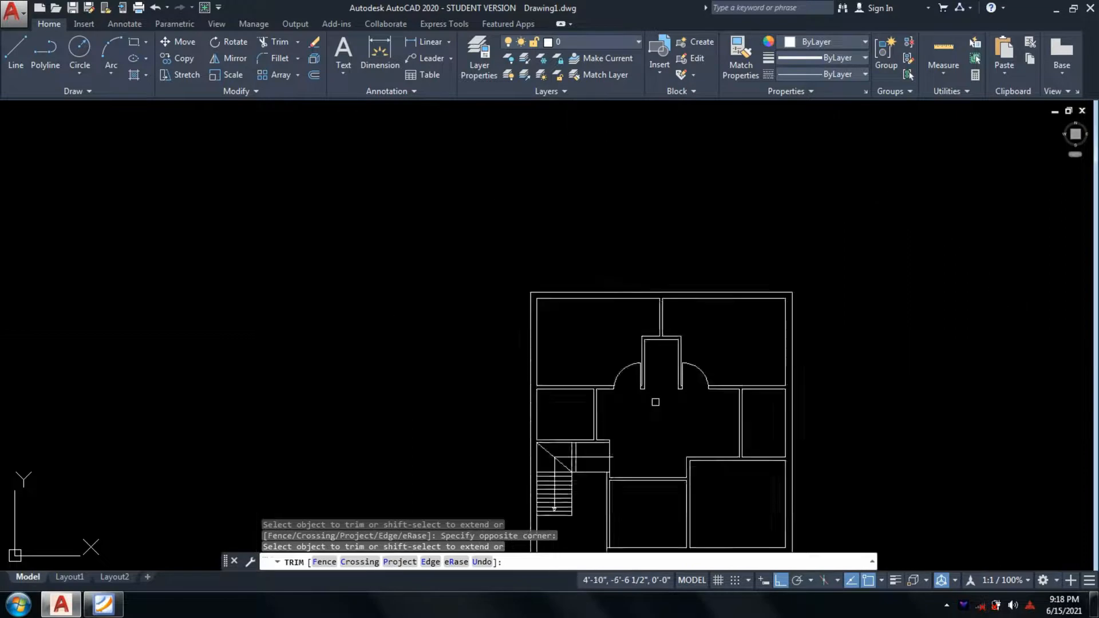
pyautogui.scroll(4, 656, 402)
pyautogui.scroll(4, 655, 403)
pyautogui.press('Return')
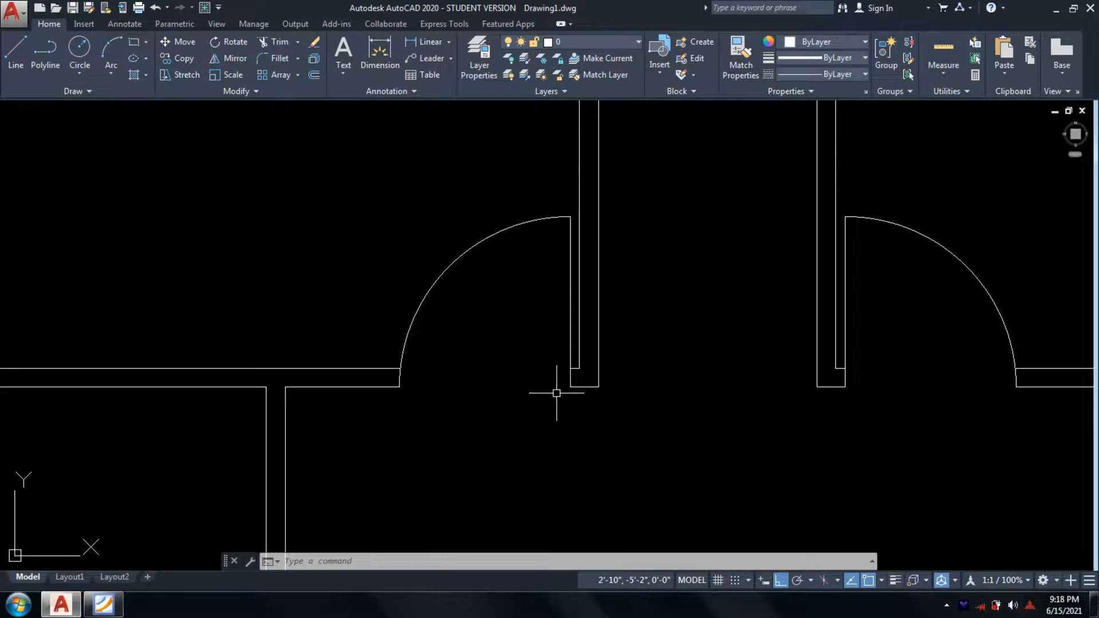
# Check the reference PDF for the position and swing of the remaining doors, and return to the AutoCAD plan
pyautogui.scroll(-4, 637, 393)
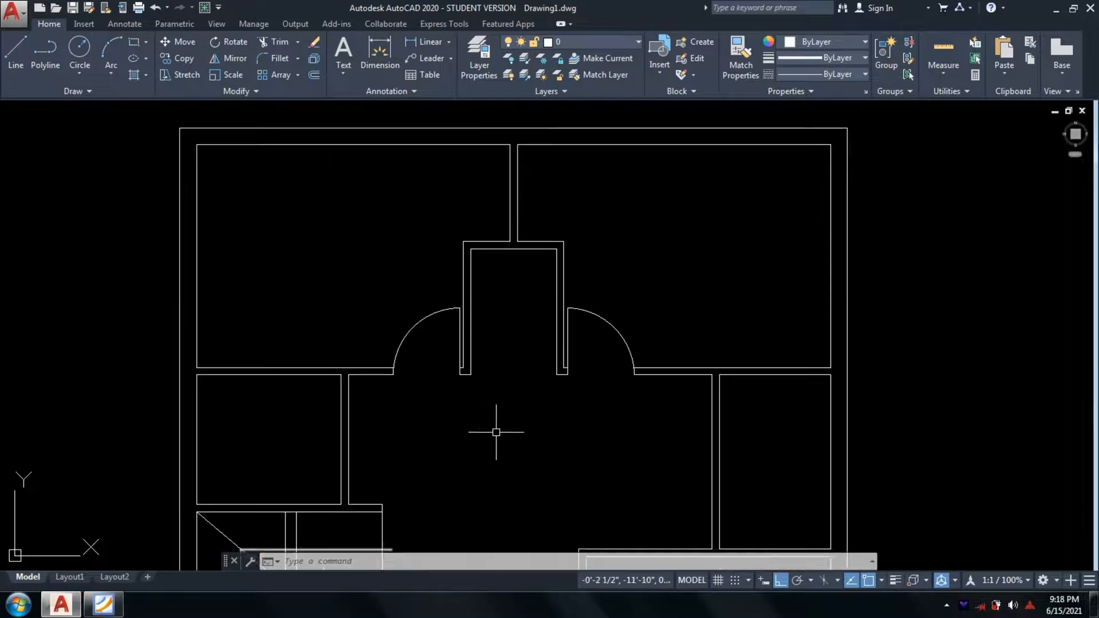
pyautogui.scroll(-2, 534, 405)
pyautogui.scroll(-2, 534, 404)
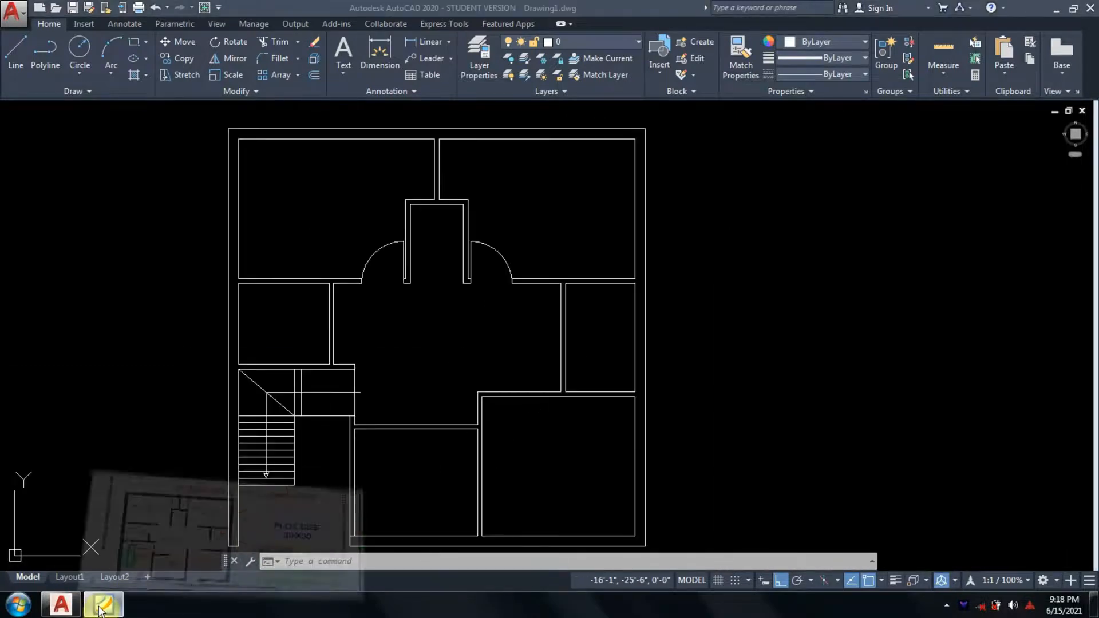
pyautogui.click(102, 608)
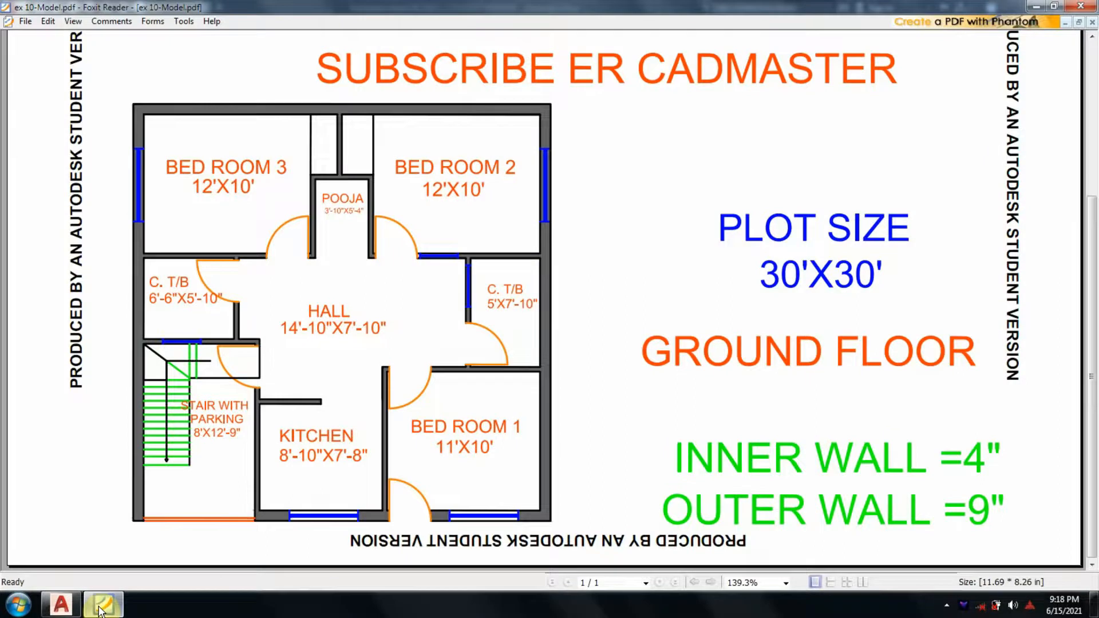
pyautogui.click(106, 604)
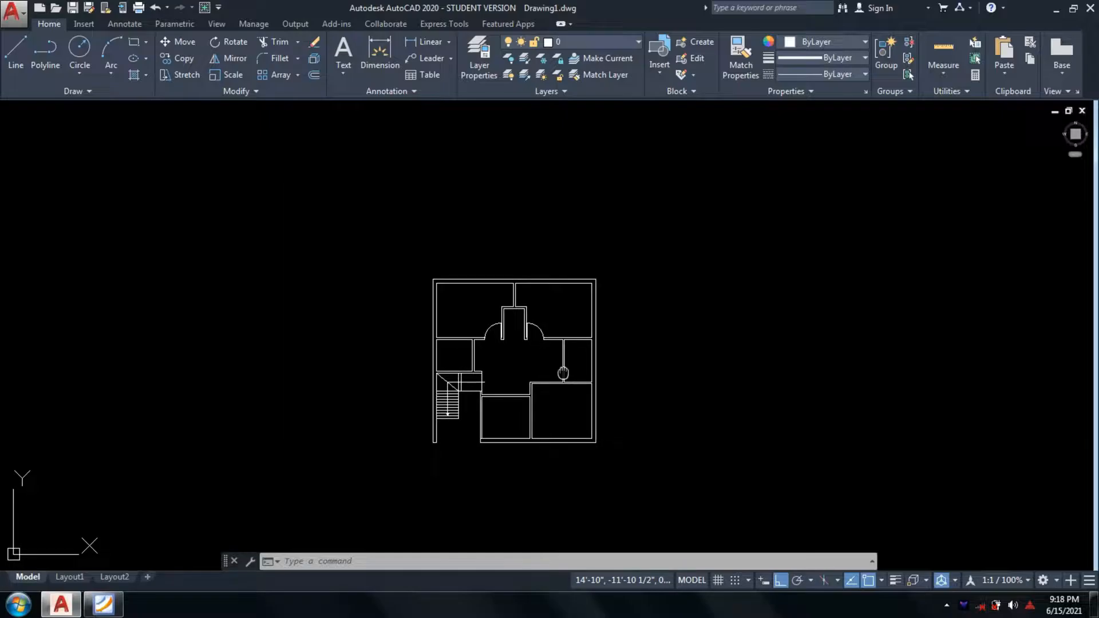
pyautogui.moveTo(563, 373); pyautogui.dragTo(523, 322, button='middle')
pyautogui.scroll(2, 522, 321)
# Copy the Bed Room 3 door arc and leaf to the empty area beside the plan's Bed Room 2 side
pyautogui.write('co')
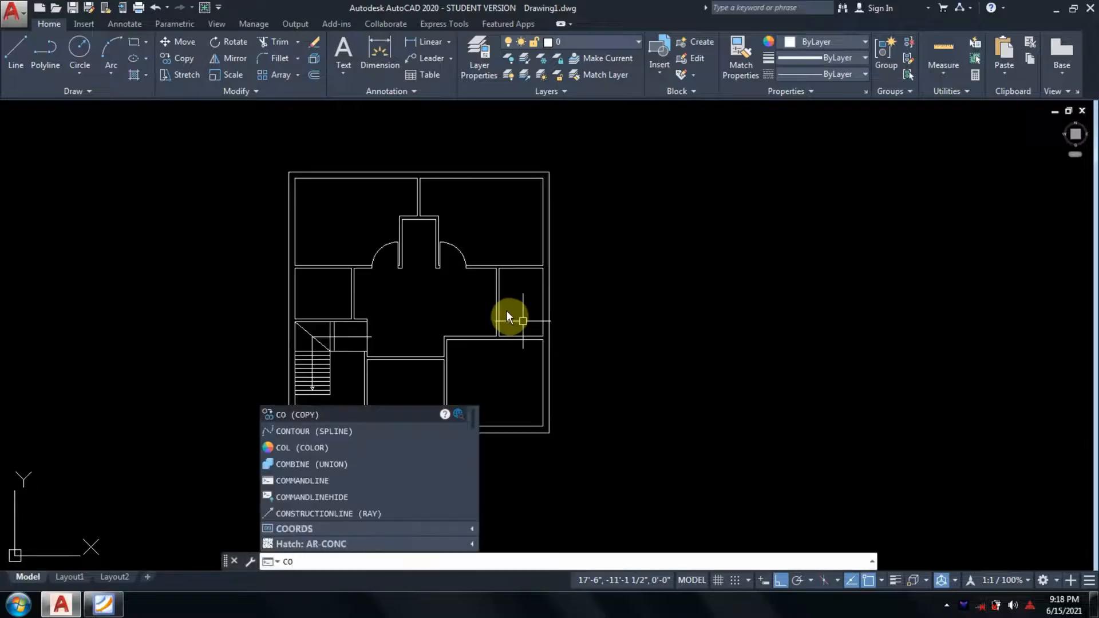
pyautogui.press('Return')
pyautogui.scroll(4, 499, 295)
pyautogui.click(356, 277)
pyautogui.click(324, 254)
pyautogui.scroll(5, 381, 304)
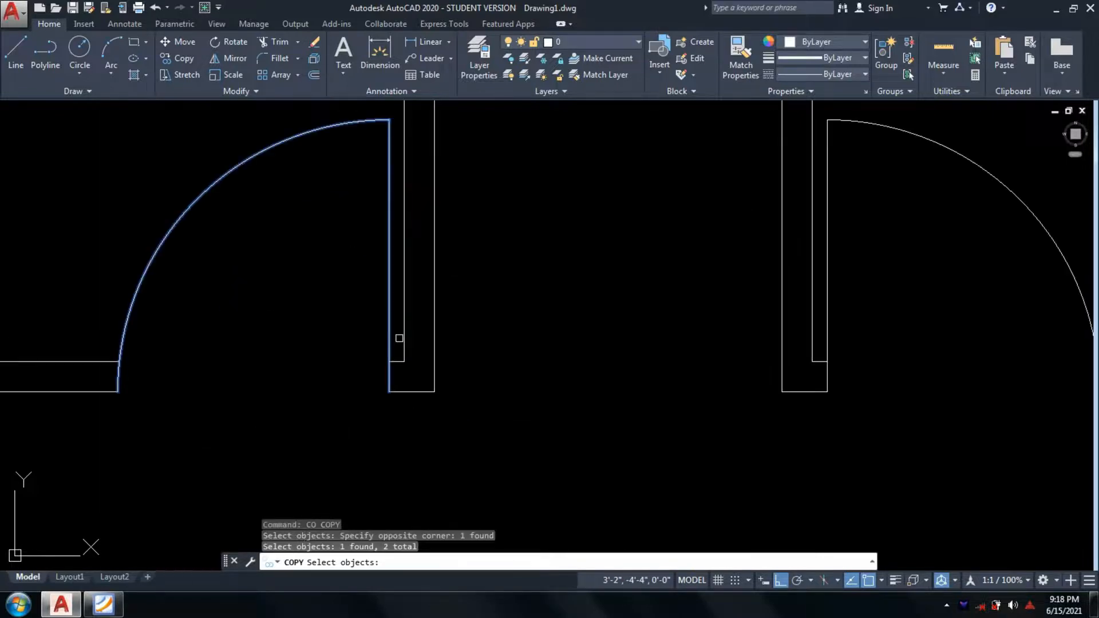
pyautogui.press('Return')
pyautogui.click(384, 323)
pyautogui.scroll(-5, 452, 323)
pyautogui.moveTo(456, 323); pyautogui.dragTo(413, 315, button='middle')
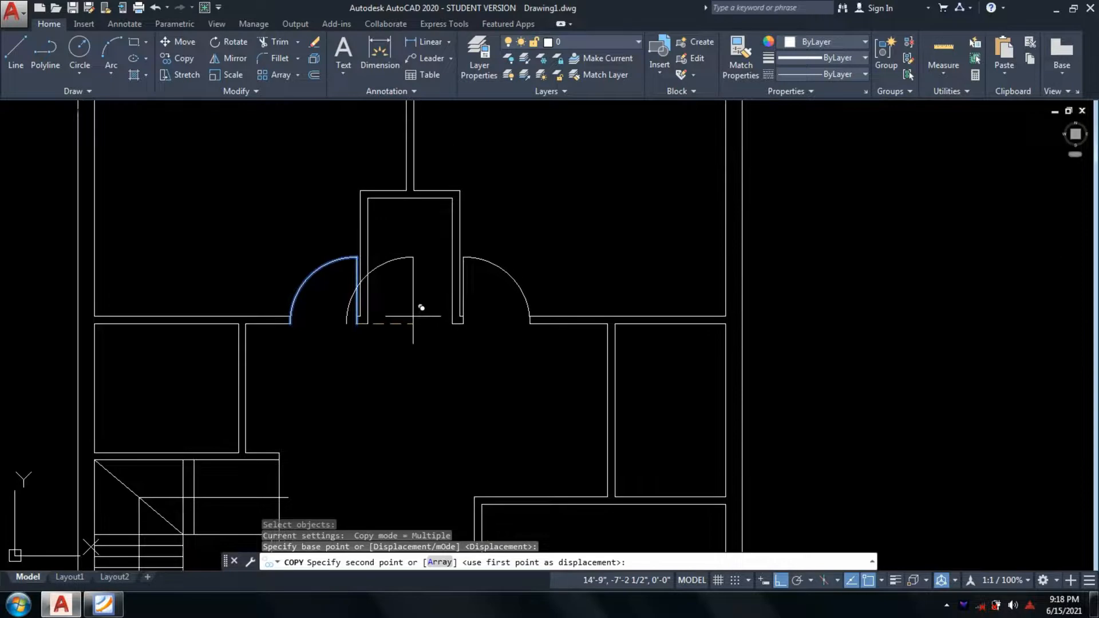
pyautogui.click(881, 324)
pyautogui.press('Return')
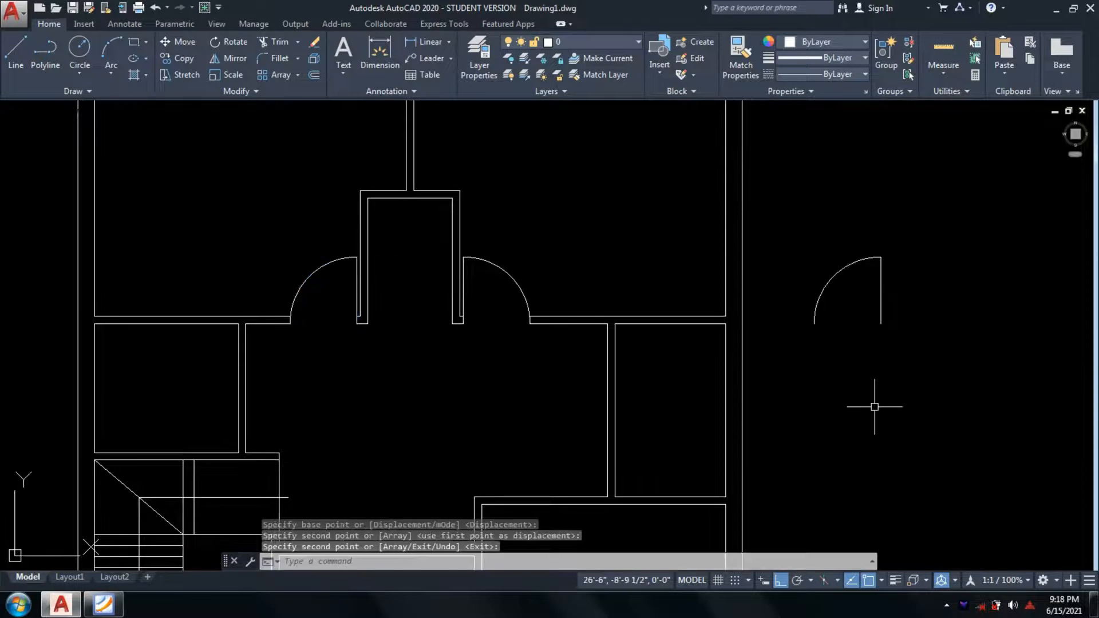
# Rotate the copied door 90° counterclockwise about its leaf's foot
pyautogui.write('ro')
pyautogui.press('Return')
pyautogui.click(923, 360)
pyautogui.click(777, 201)
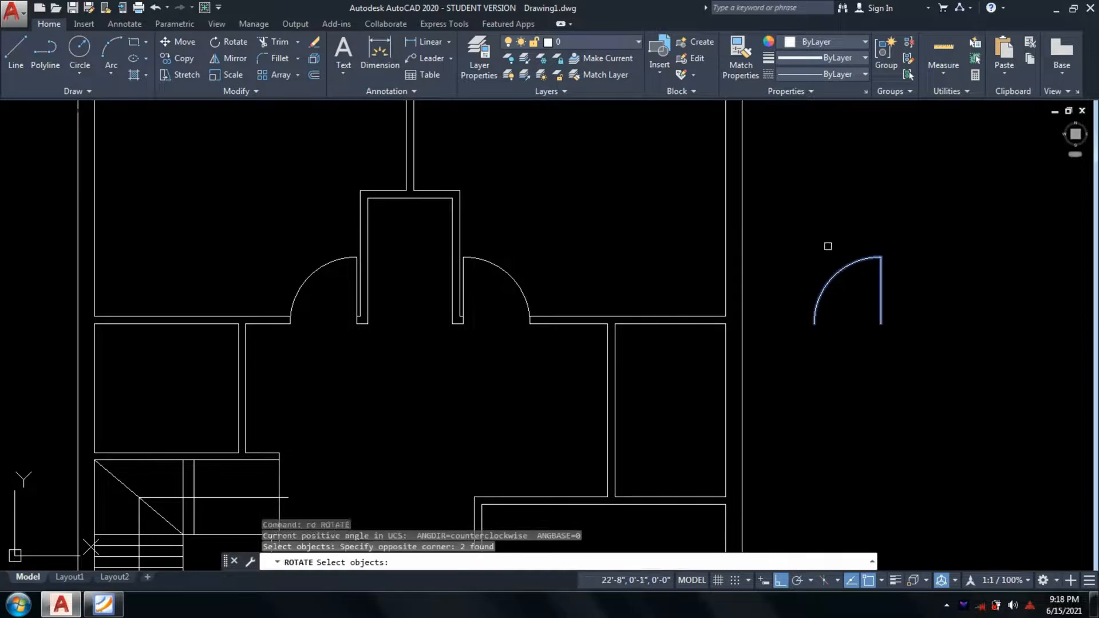
pyautogui.press('Return')
pyautogui.click(881, 324)
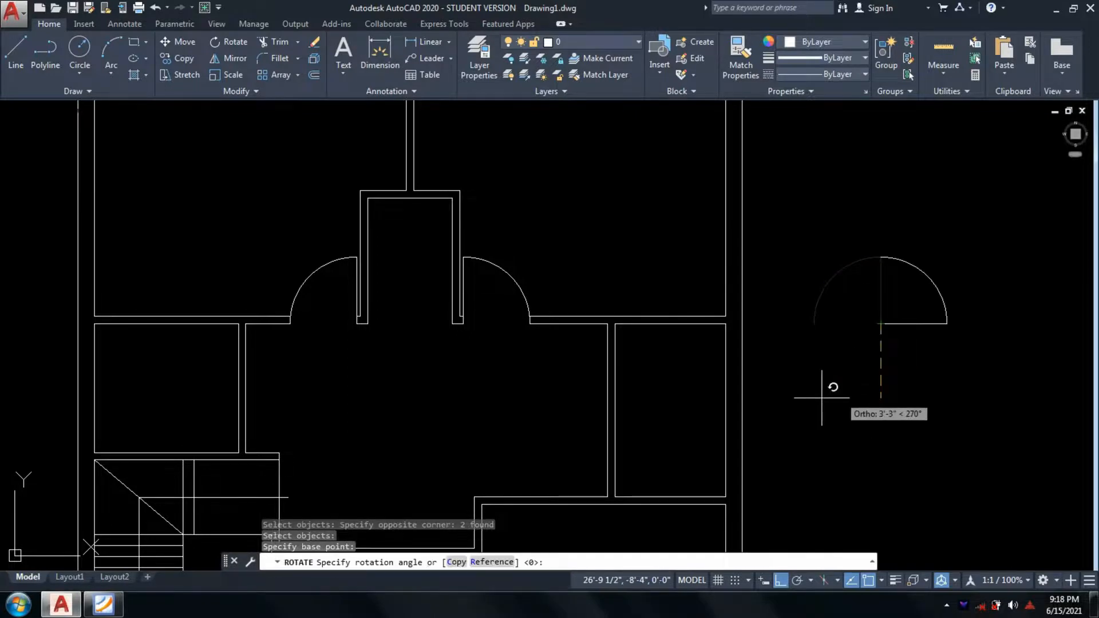
pyautogui.click(910, 229)
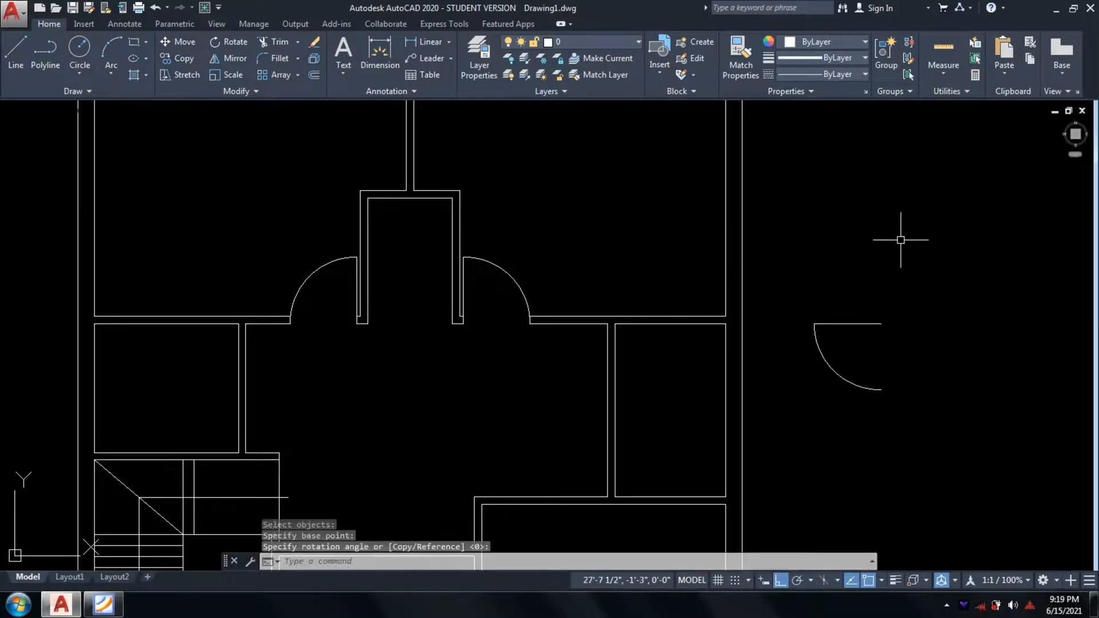
# Move the rotated door by its hinge point to the hall-side top corner of the 6'-6"X5'-10" C. T/B wall, per the reference PDF
pyautogui.click(102, 606)
pyautogui.click(101, 606)
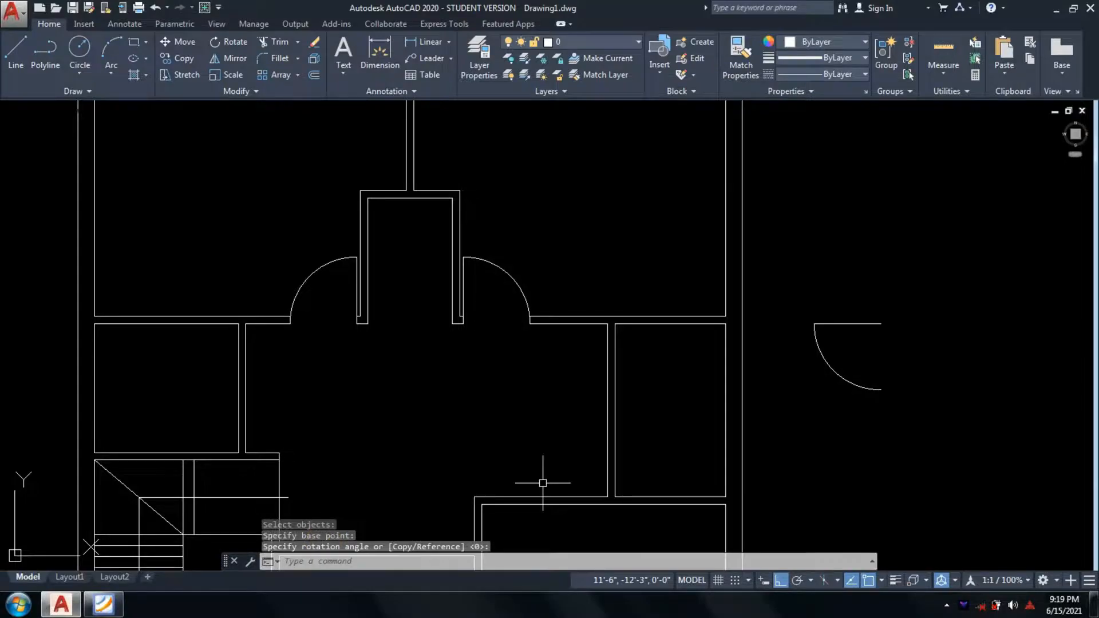
pyautogui.write('m')
pyautogui.press('Return')
pyautogui.click(906, 406)
pyautogui.click(814, 245)
pyautogui.press('Return')
pyautogui.press('Return')
pyautogui.click(856, 323)
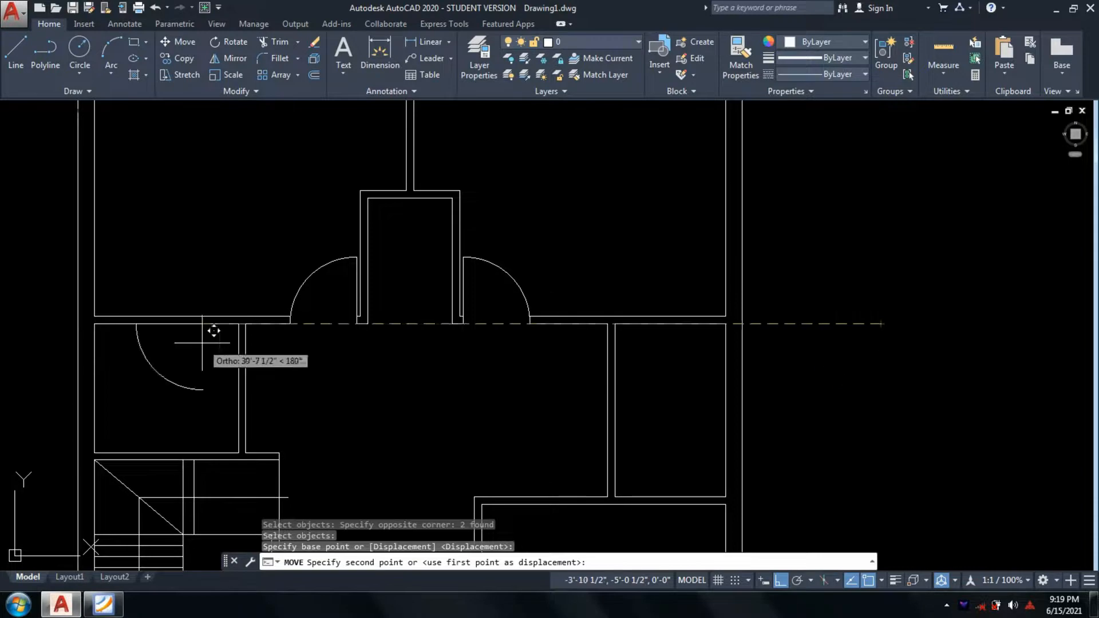
pyautogui.scroll(4, 215, 326)
pyautogui.click(322, 281)
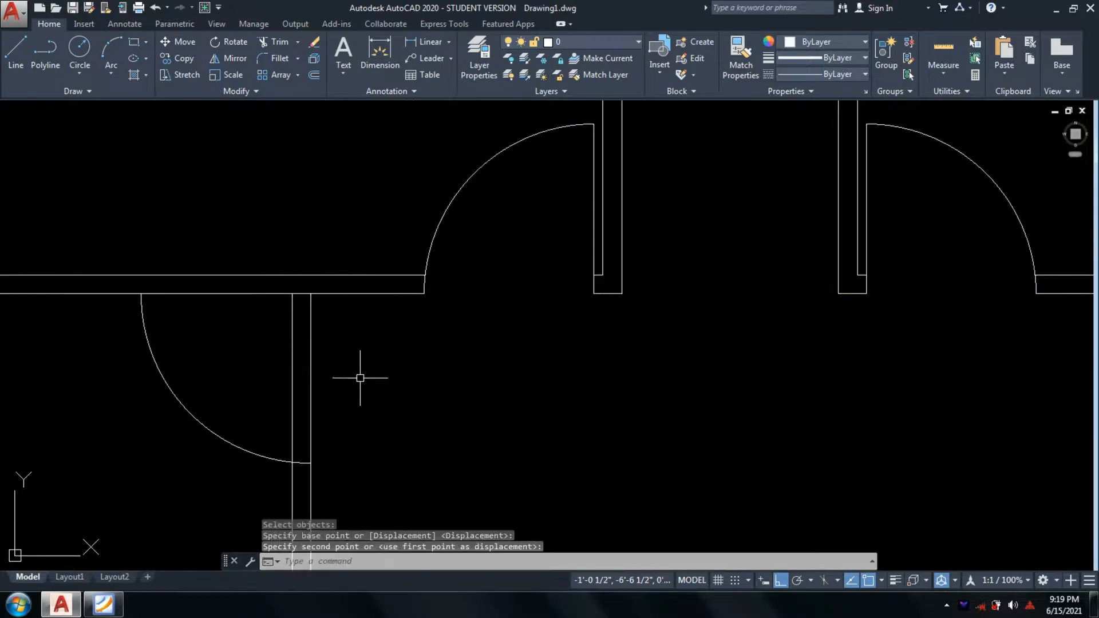
# Move the toilet door arc and leaf down 2" from the wall corner
pyautogui.write('m')
pyautogui.press('Return')
pyautogui.click(173, 387)
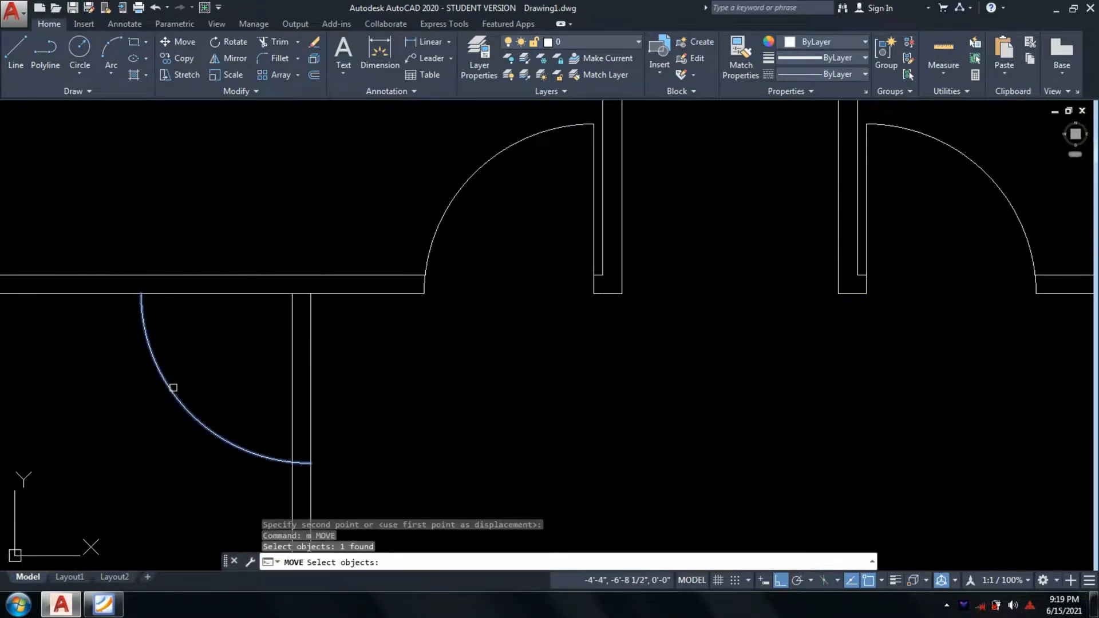
pyautogui.click(205, 294)
pyautogui.press('Return')
pyautogui.click(310, 294)
pyautogui.write('2')
pyautogui.press('Return')
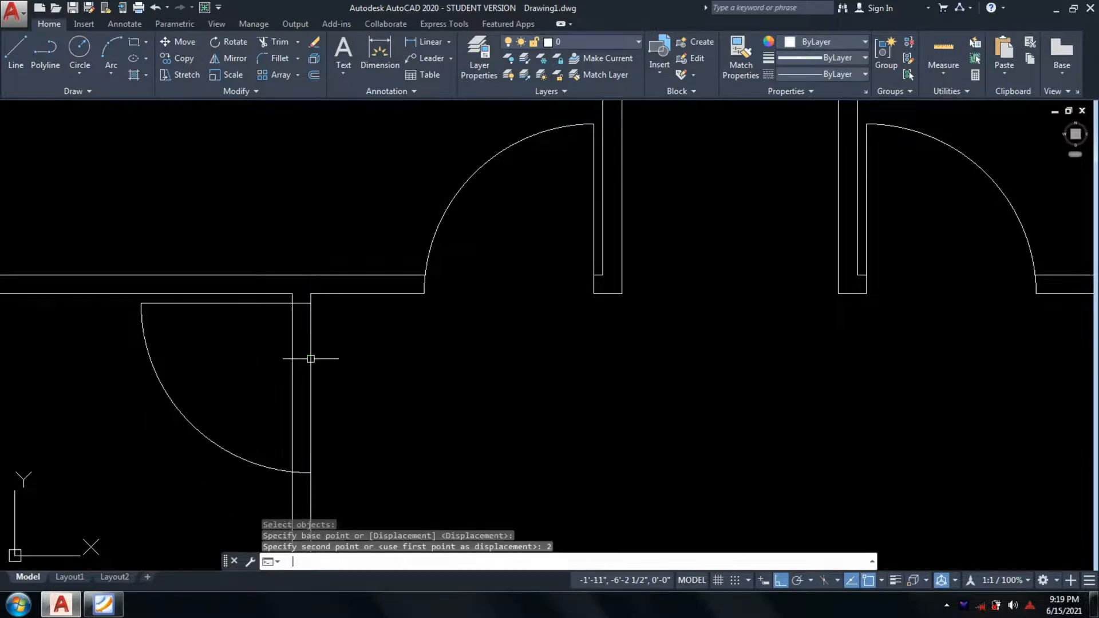
# Trim the two vertical wall lines crossing the toilet door opening
pyautogui.write('tr')
pyautogui.press('Return')
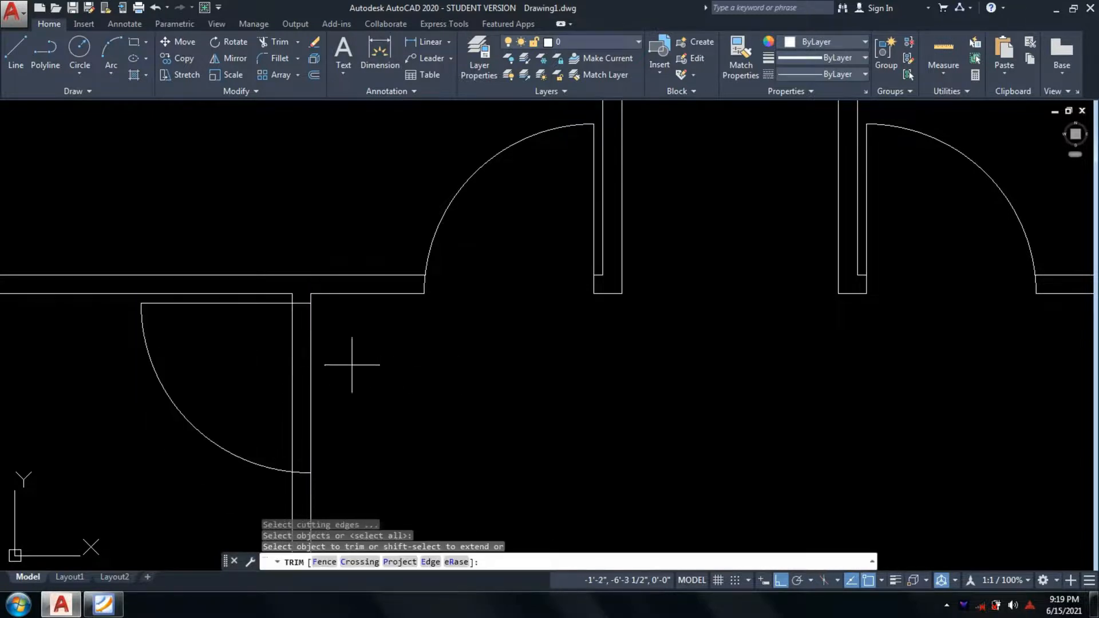
pyautogui.click(352, 362)
pyautogui.click(207, 359)
pyautogui.scroll(-3, 360, 345)
pyautogui.moveTo(446, 393); pyautogui.dragTo(346, 305, button='middle')
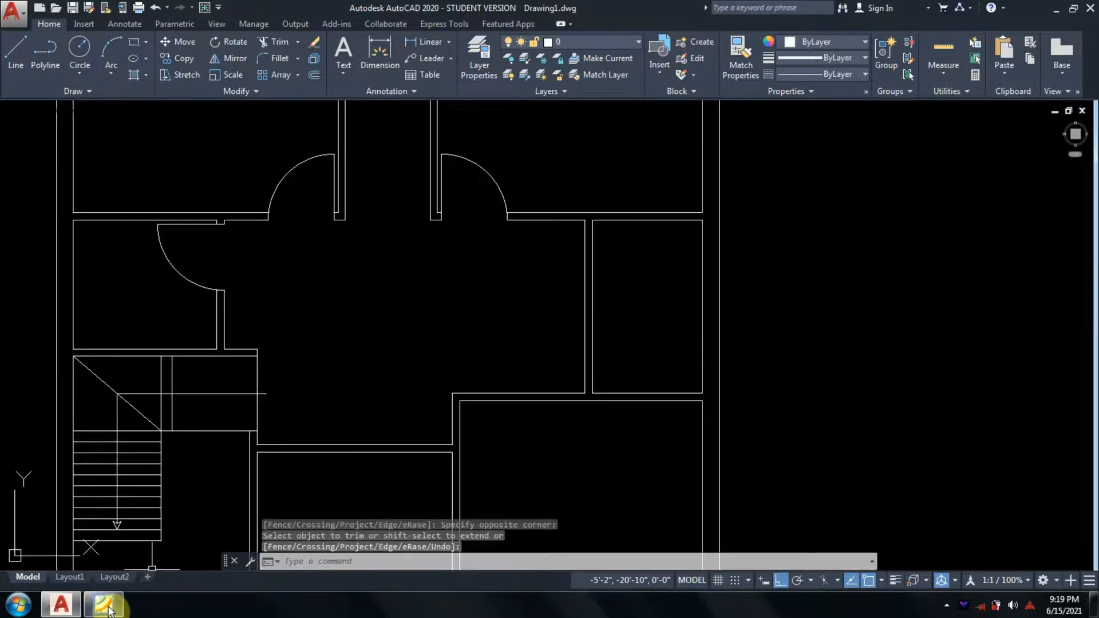
# Check the reference PDF for the door of the 5'X7'-10" C. T/B, and return to the AutoCAD plan
pyautogui.click(103, 604)
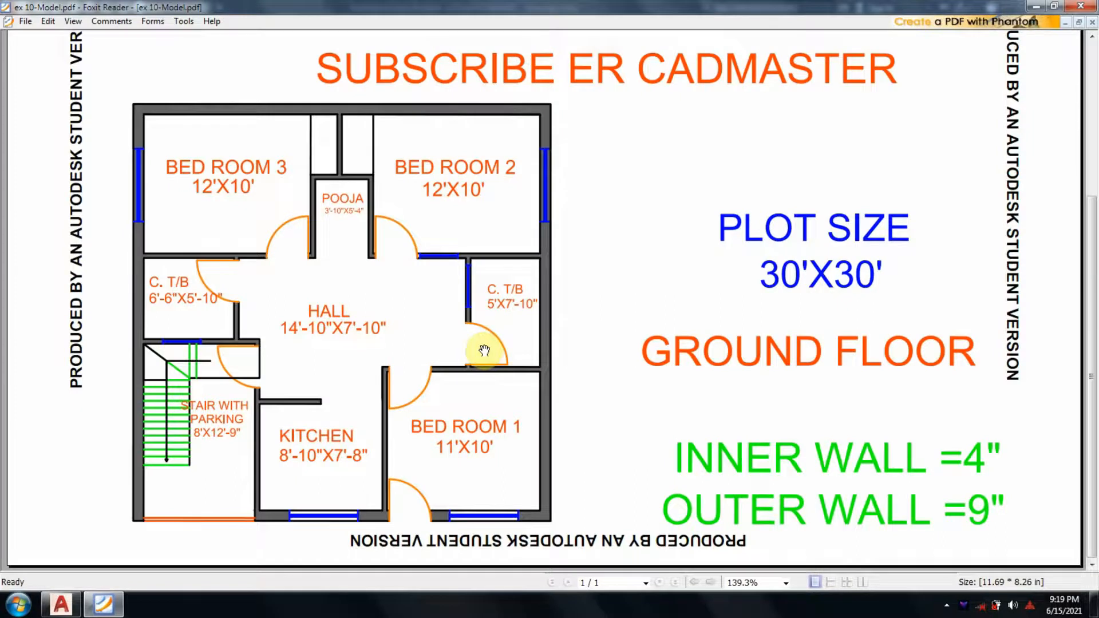
pyautogui.hotkey('alt', 'Tab')
pyautogui.scroll(-5, 513, 328)
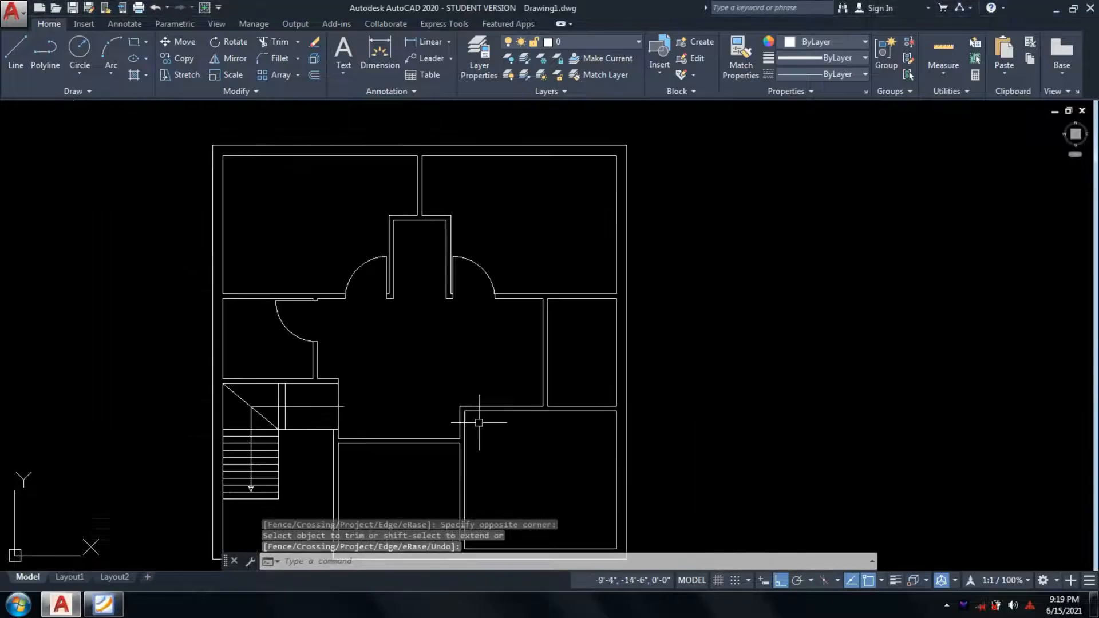
pyautogui.moveTo(513, 328); pyautogui.dragTo(379, 365, button='middle')
pyautogui.write('c')
pyautogui.press('Return')
pyautogui.scroll(4, 238, 371)
pyautogui.press('Escape')
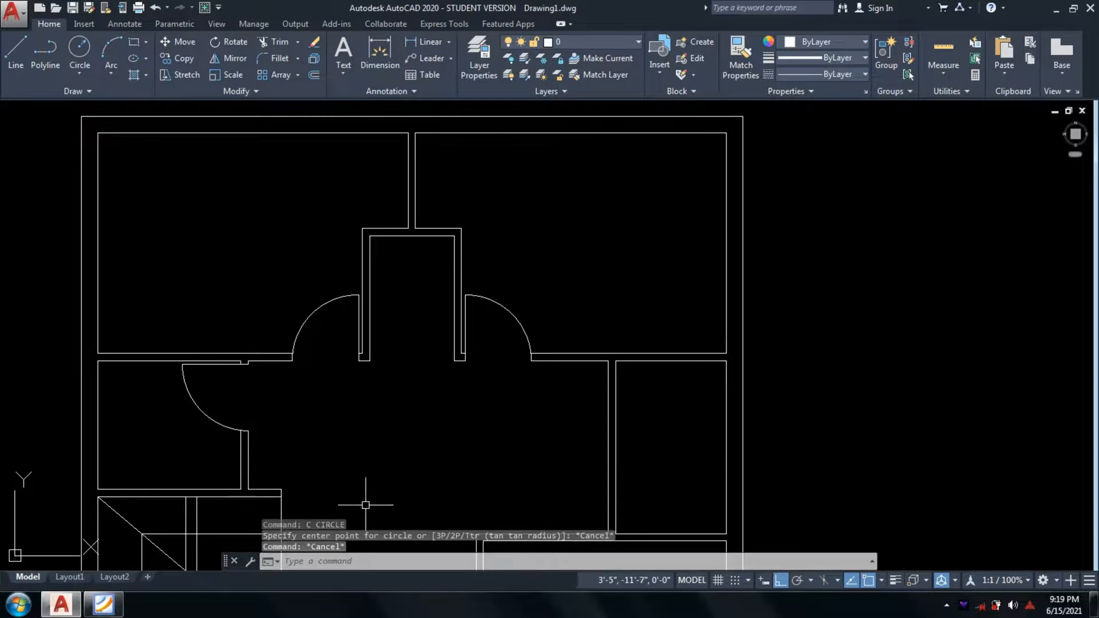
# Copy the arc and leaf of the 6'-6"X5'-10" C. T/B door by its hinge point into the empty space beside Bed Room 2's outer wall
pyautogui.write('co')
pyautogui.press('Return')
pyautogui.scroll(2, 251, 412)
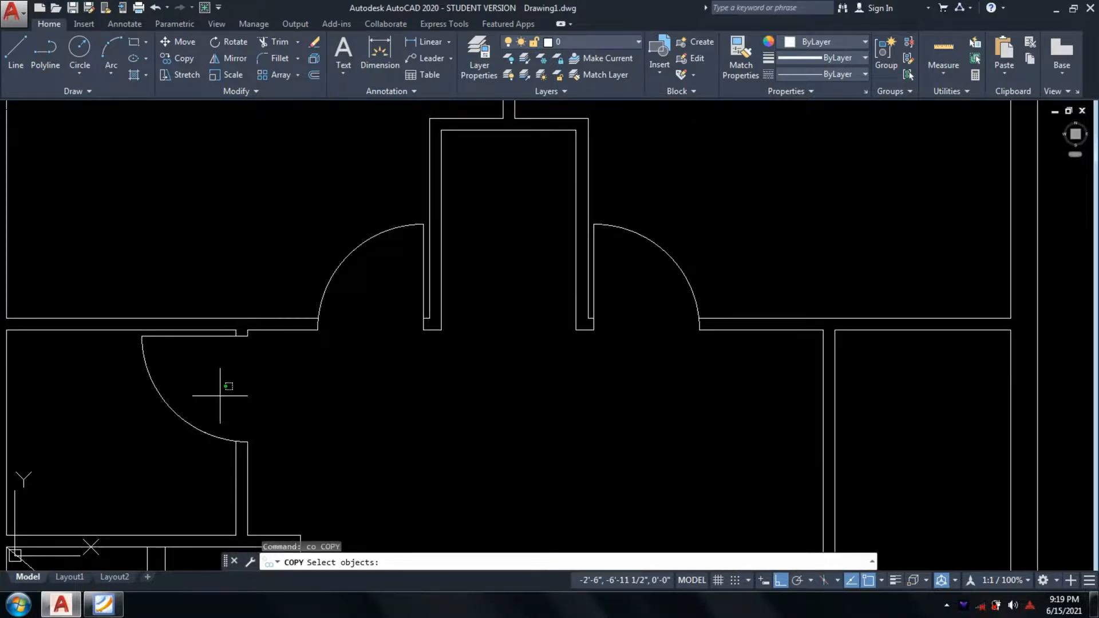
pyautogui.click(151, 380)
pyautogui.click(164, 336)
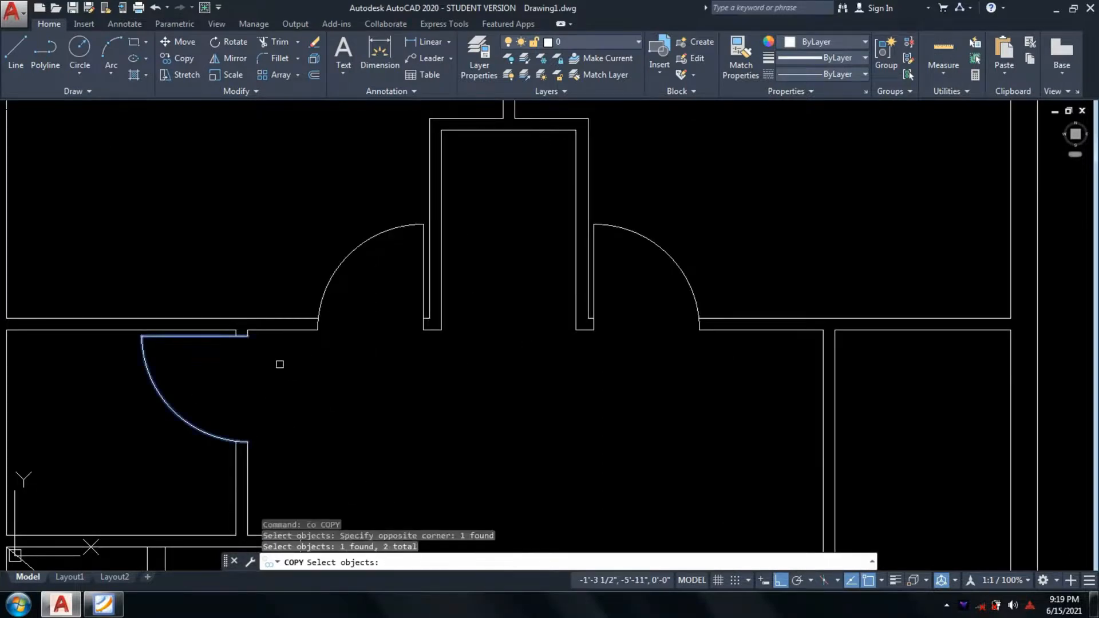
pyautogui.press('Return')
pyautogui.click(247, 336)
pyautogui.scroll(-4, 636, 355)
pyautogui.moveTo(1006, 356); pyautogui.dragTo(580, 373, button='middle')
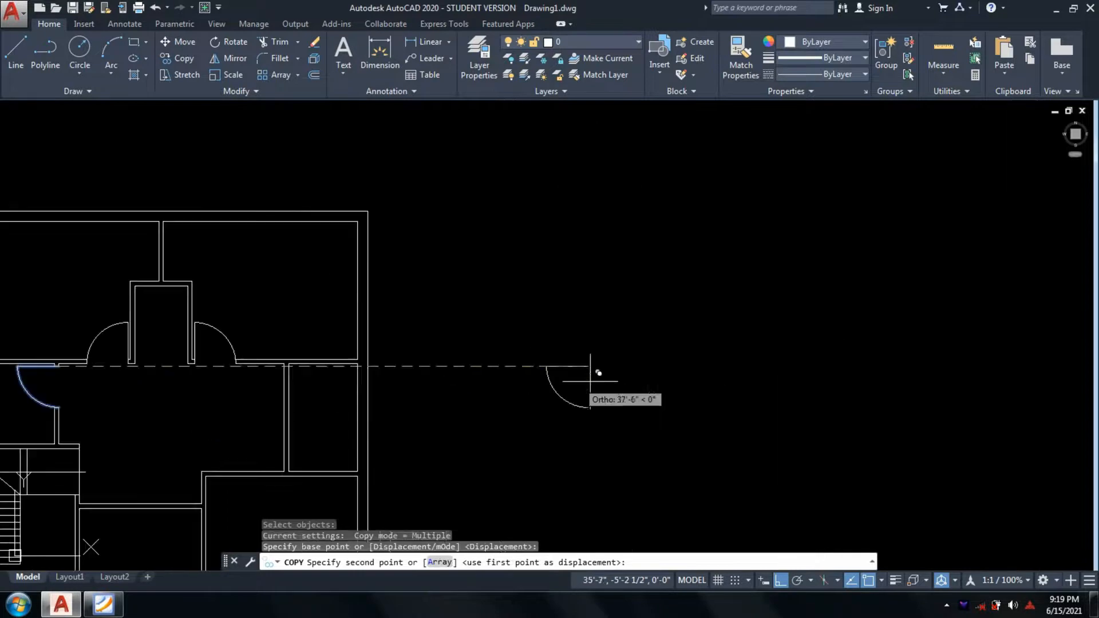
pyautogui.click(580, 377)
pyautogui.press('Return')
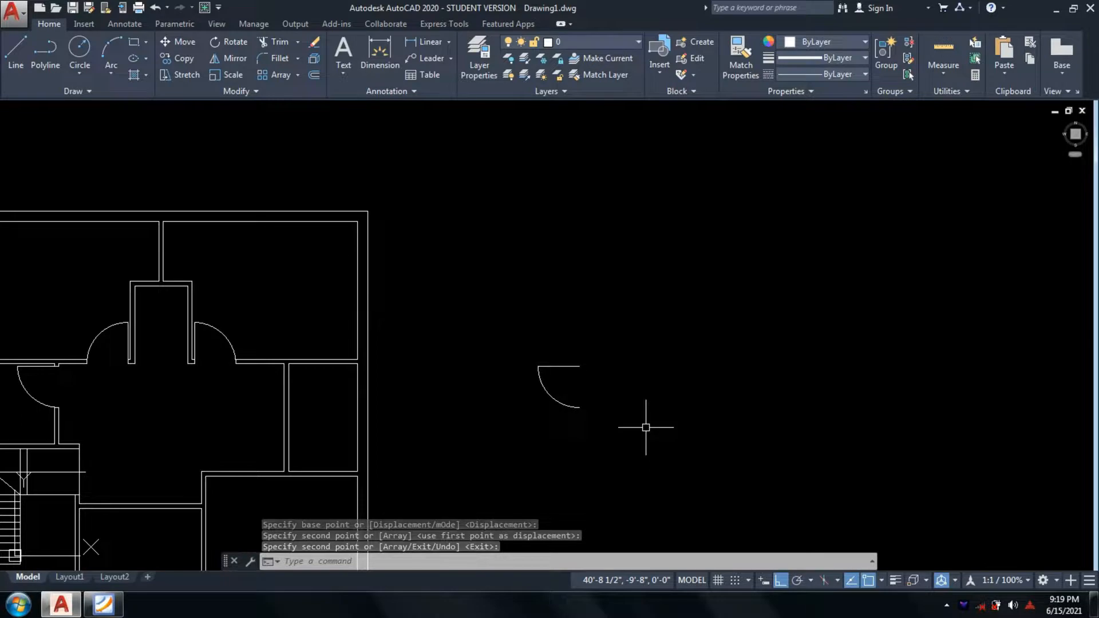
# Mirror the copied door about its horizontal leaf line so the arc lies above it, and erase the unmirrored copy
pyautogui.write('mi')
pyautogui.press('Return')
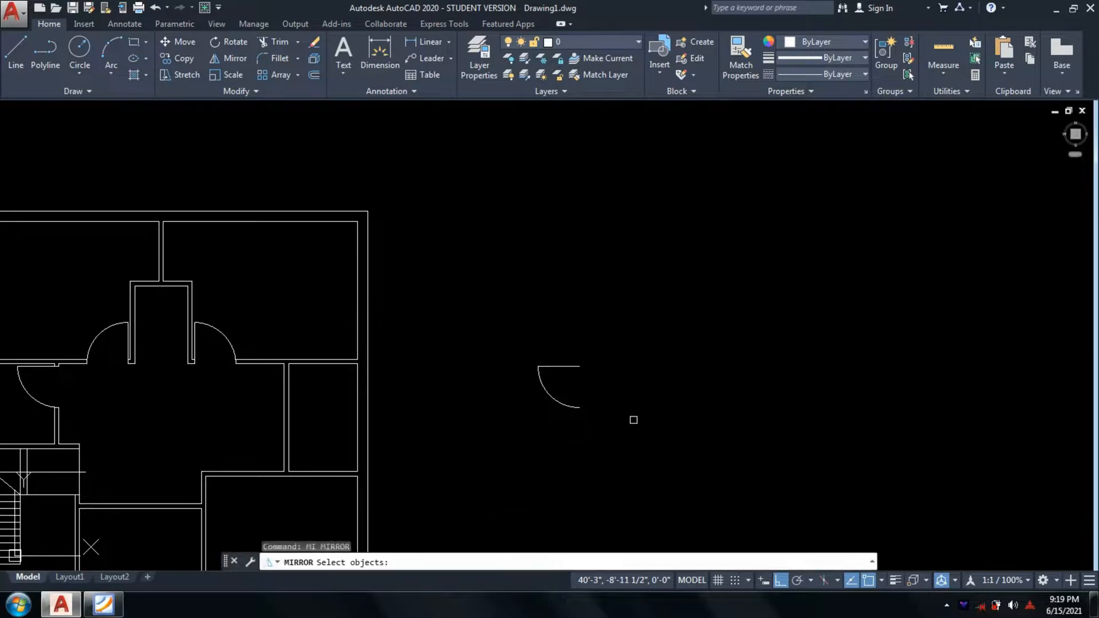
pyautogui.moveTo(633, 420); pyautogui.dragTo(564, 389)
pyautogui.press('Return')
pyautogui.click(572, 364)
pyautogui.click(436, 358)
pyautogui.press('Return')
pyautogui.moveTo(633, 417); pyautogui.dragTo(556, 381)
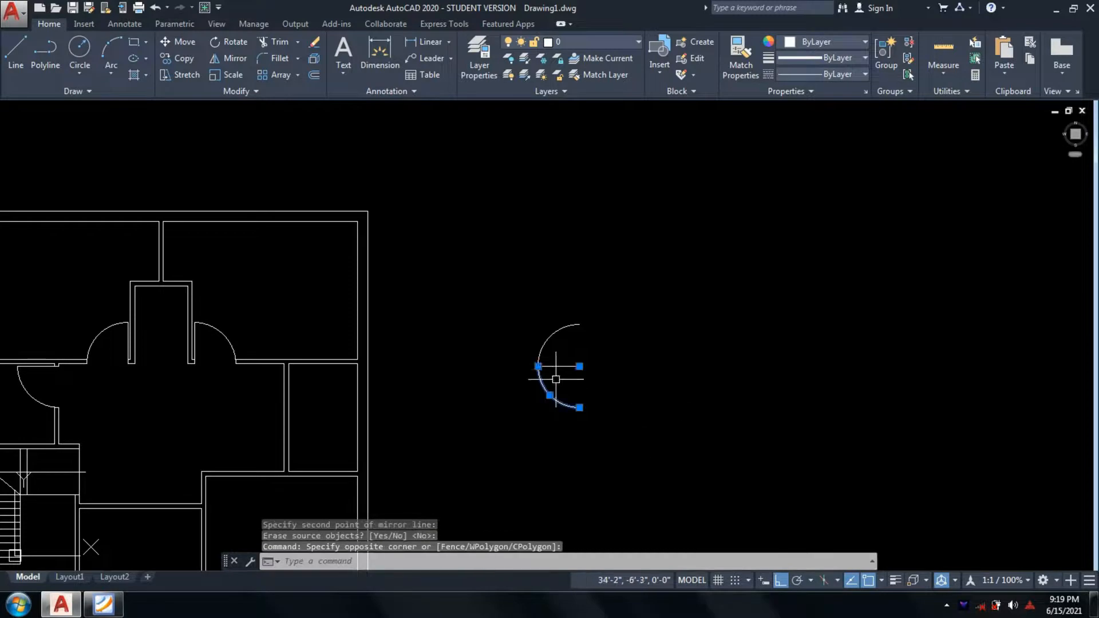
pyautogui.write('e')
pyautogui.press('Return')
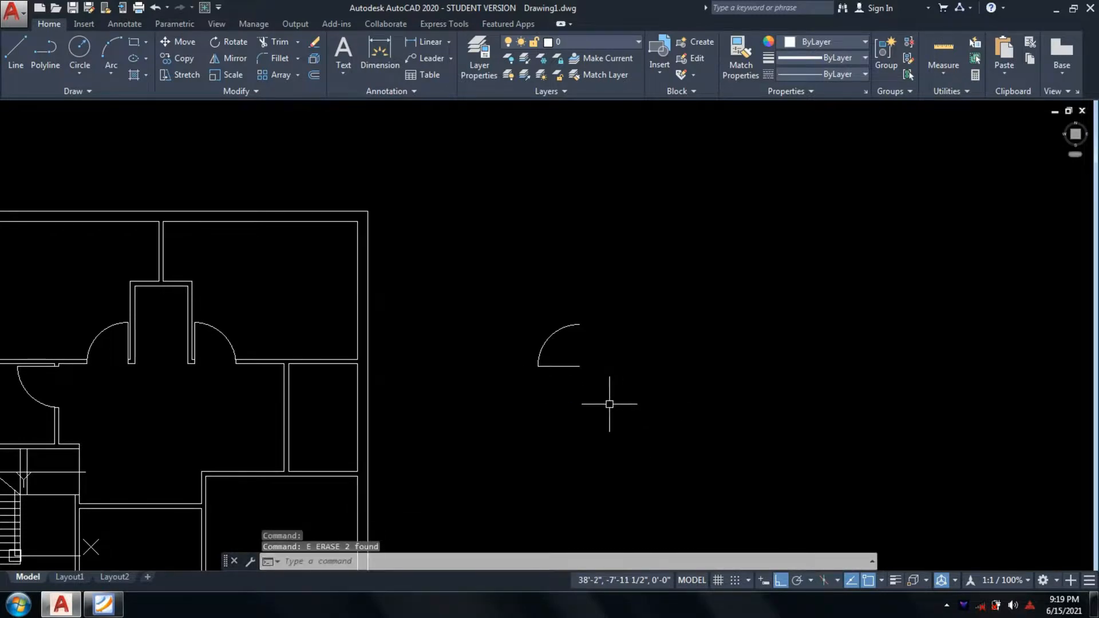
pyautogui.write('m')
pyautogui.press('Return')
pyautogui.moveTo(616, 383); pyautogui.dragTo(516, 290)
pyautogui.press('Return')
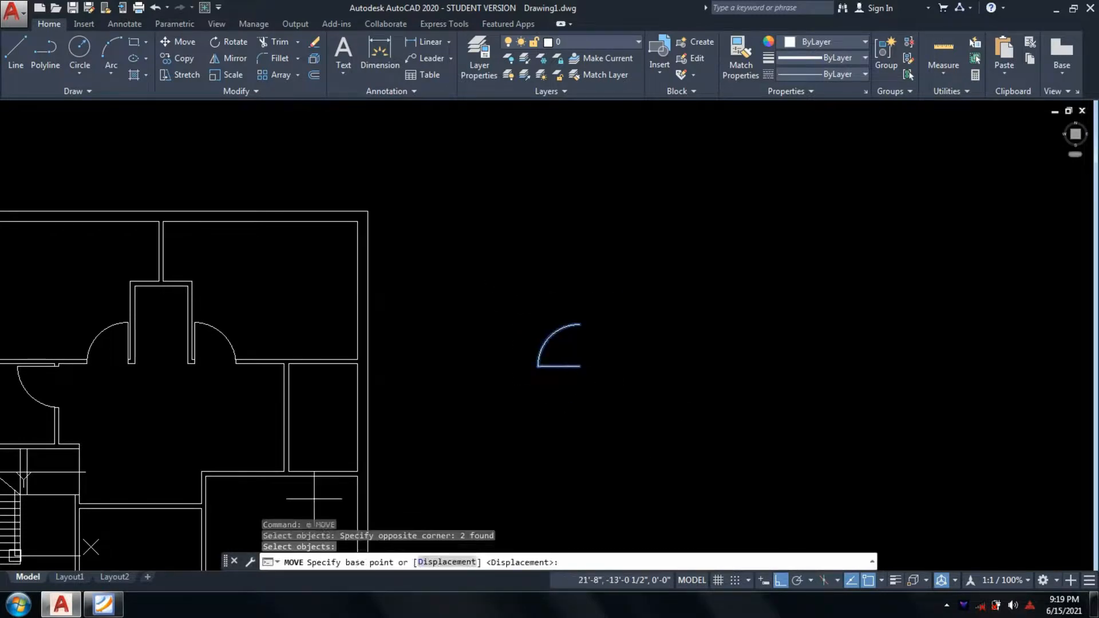
pyautogui.press('Escape')
pyautogui.press('Escape')
# Check the reference PDF for the 5'X7'-10" C. T/B door, and rotate the mirrored door 180° about its leaf's free end in AutoCAD
pyautogui.click(116, 599)
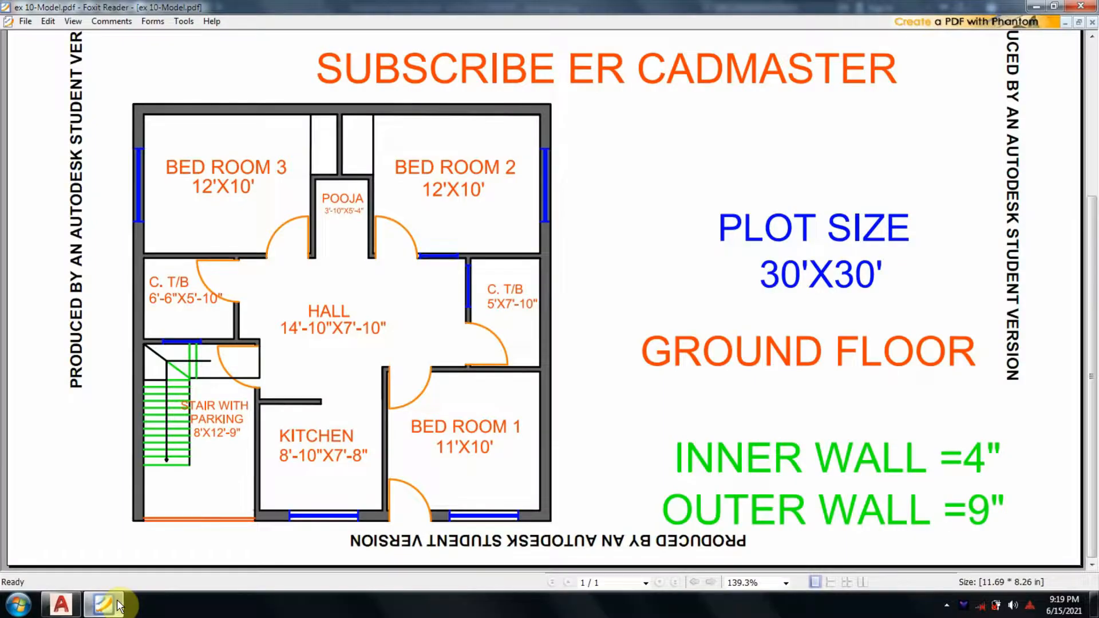
pyautogui.click(116, 600)
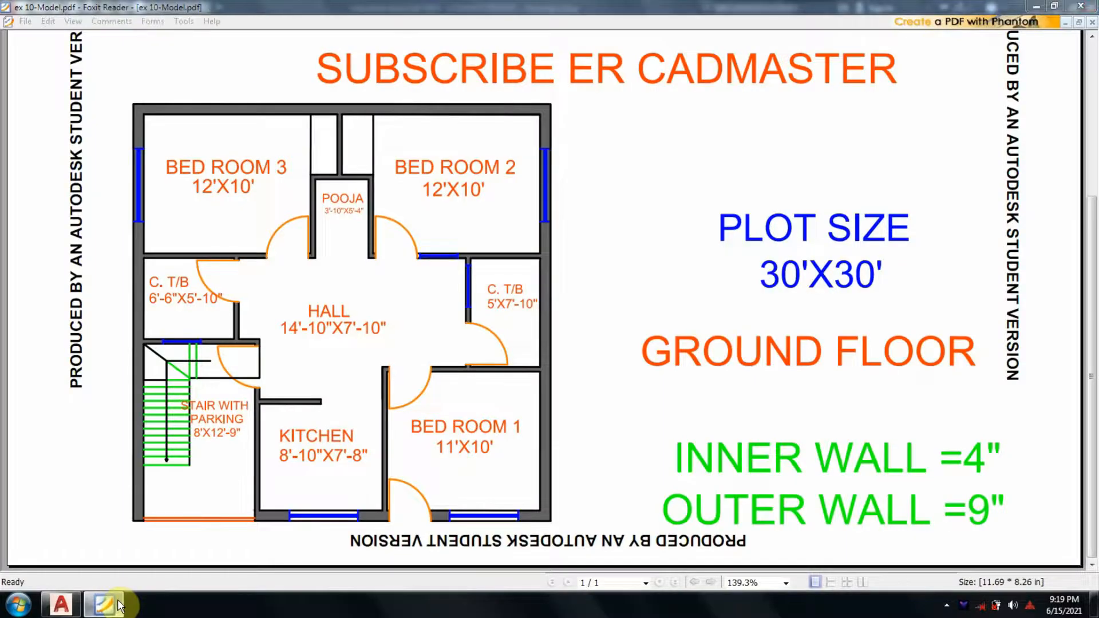
pyautogui.write('r')
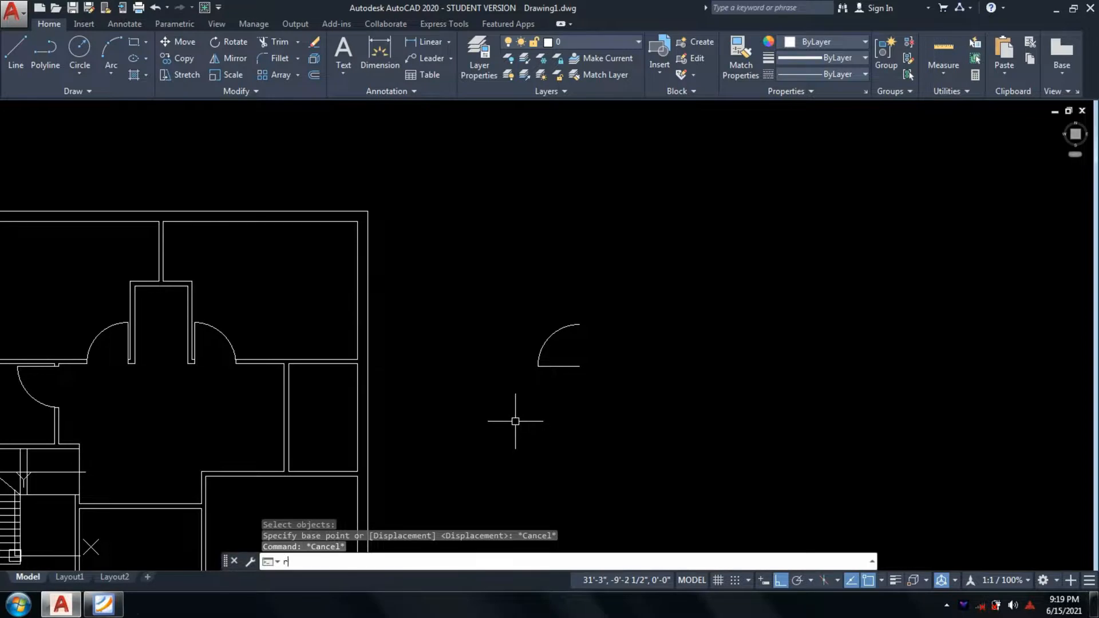
pyautogui.press('Return')
pyautogui.press('Escape')
pyautogui.write('ro')
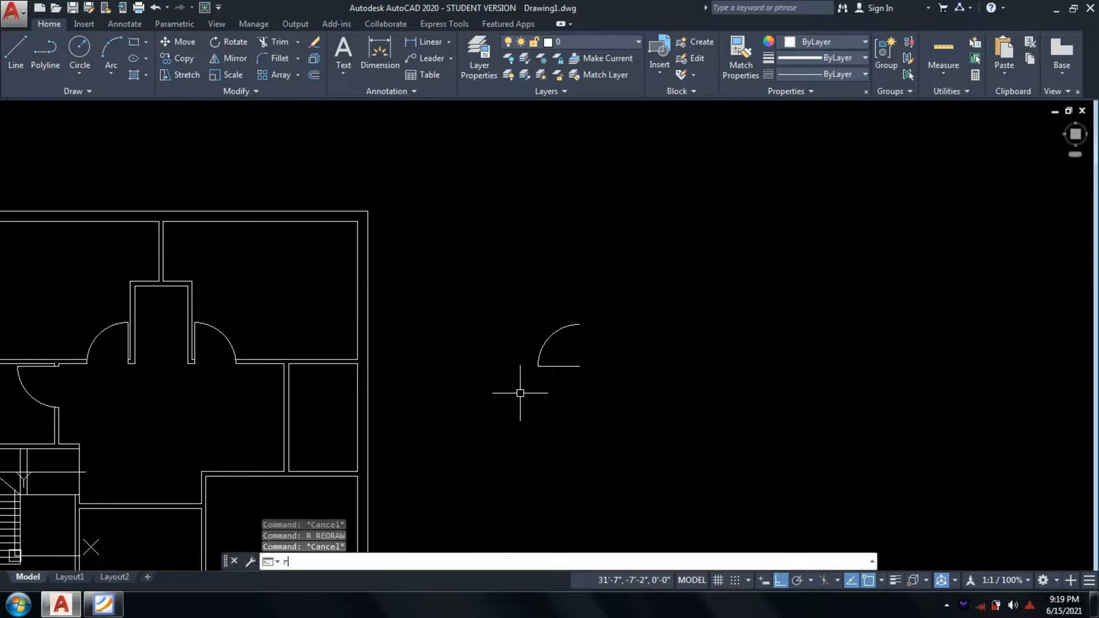
pyautogui.press('Return')
pyautogui.click(590, 386)
pyautogui.click(562, 356)
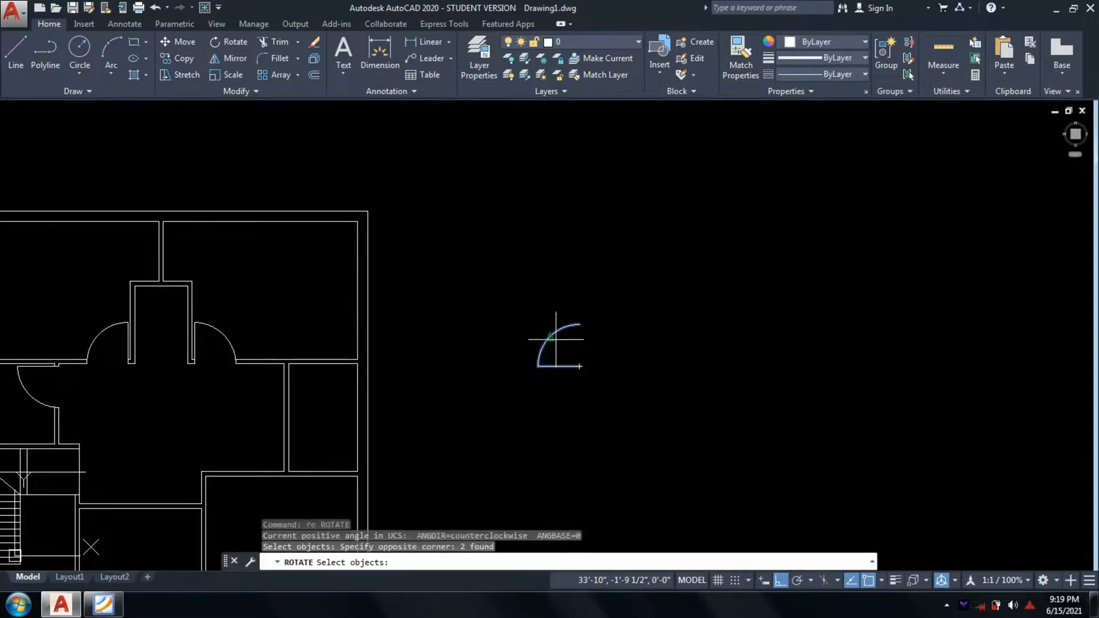
pyautogui.press('Return')
pyautogui.click(539, 366)
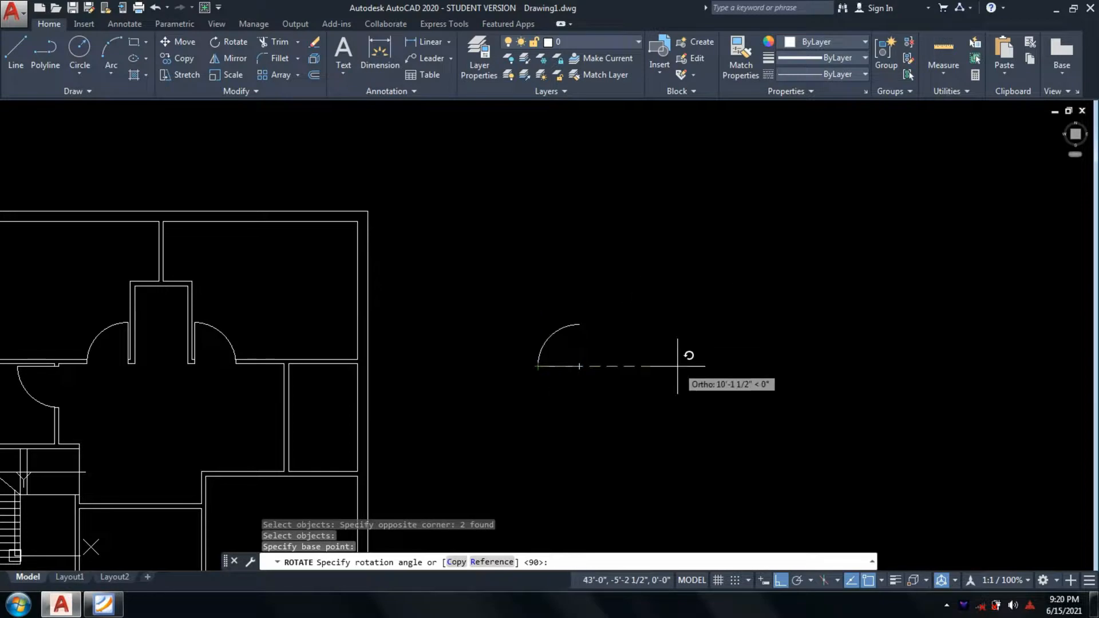
pyautogui.click(452, 361)
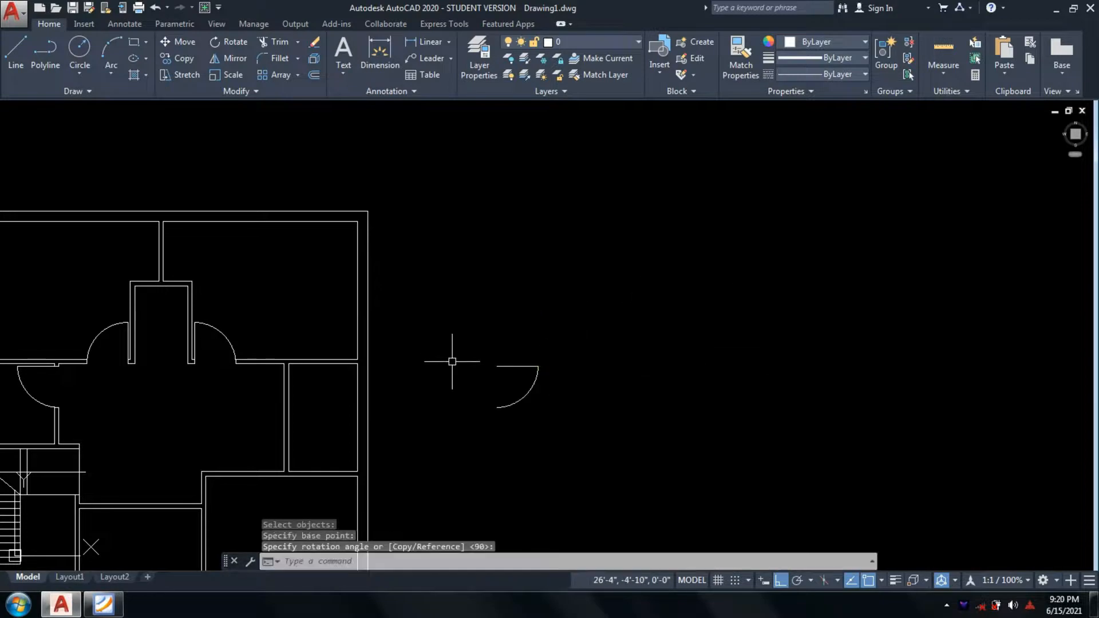
# Move the rotated door by its hinge point to the hall-side top corner of the 5'X7'-10" C. T/B wall
pyautogui.write('m')
pyautogui.press('Return')
pyautogui.click(571, 405)
pyautogui.click(490, 344)
pyautogui.press('Return')
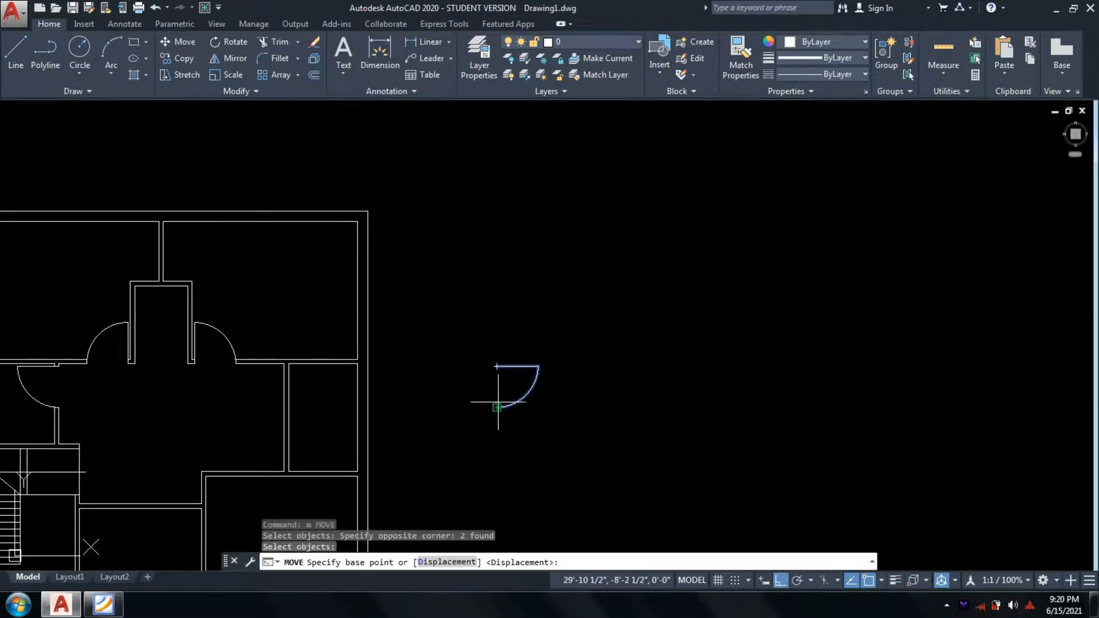
pyautogui.click(507, 353)
pyautogui.scroll(2, 341, 436)
pyautogui.moveTo(344, 429)
pyautogui.mouseDown(button='middle')
pyautogui.moveTo(591, 351)
pyautogui.moveTo(645, 352)
pyautogui.mouseUp(button='middle')
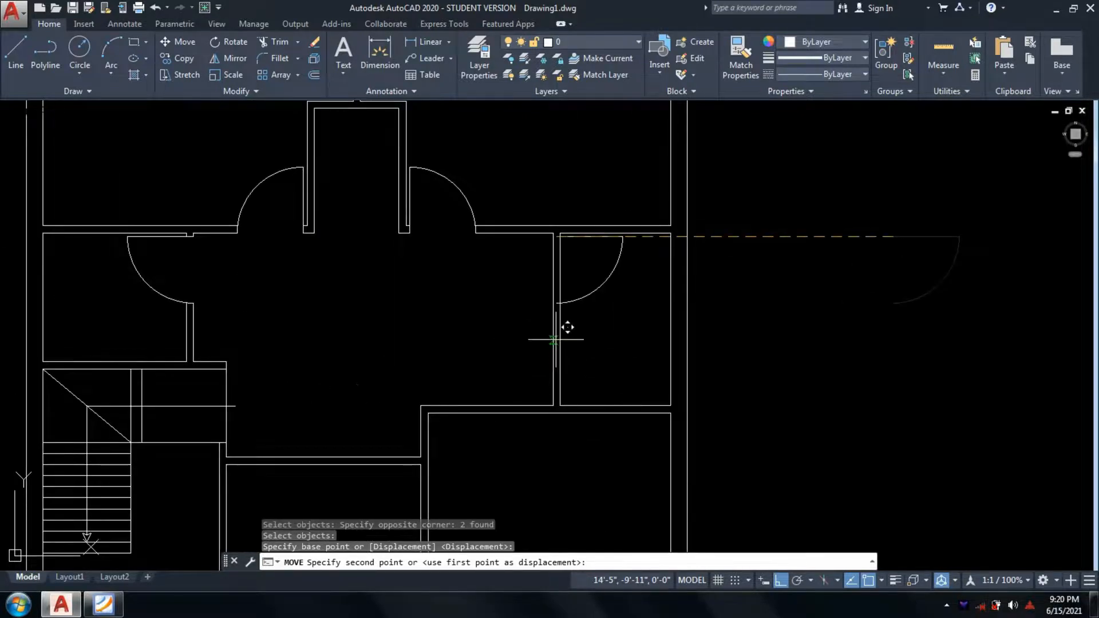
pyautogui.click(101, 605)
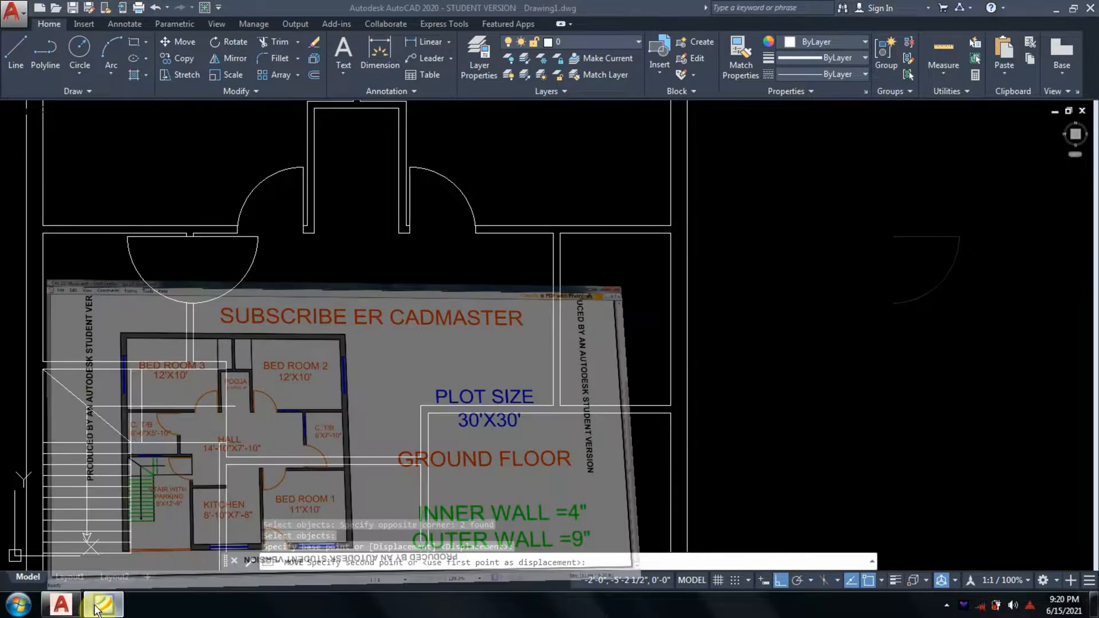
pyautogui.click(99, 606)
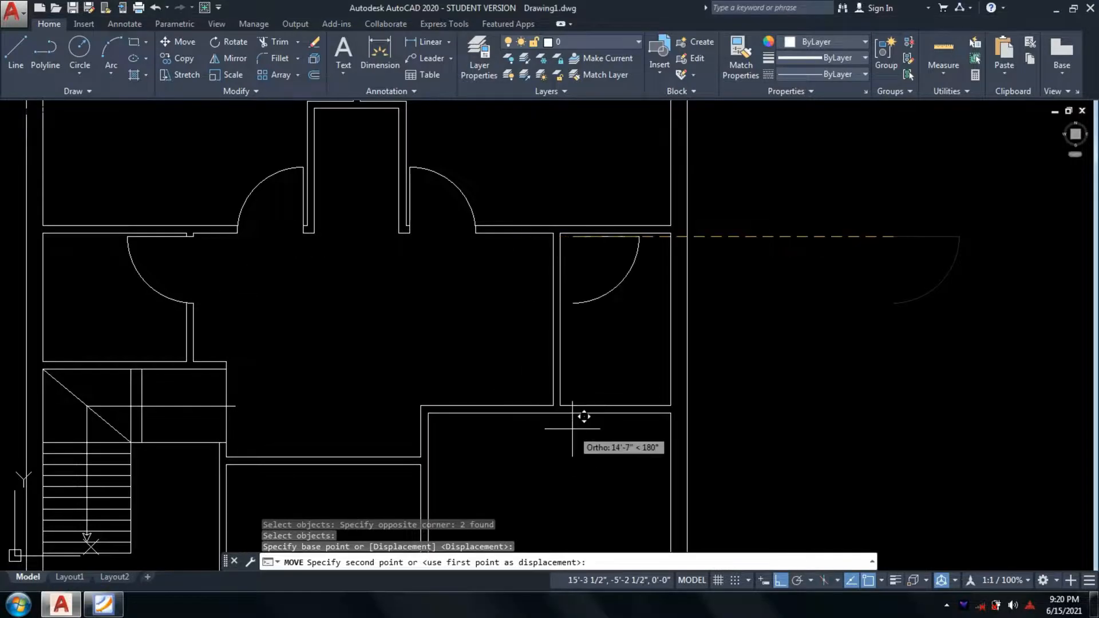
pyautogui.scroll(4, 573, 223)
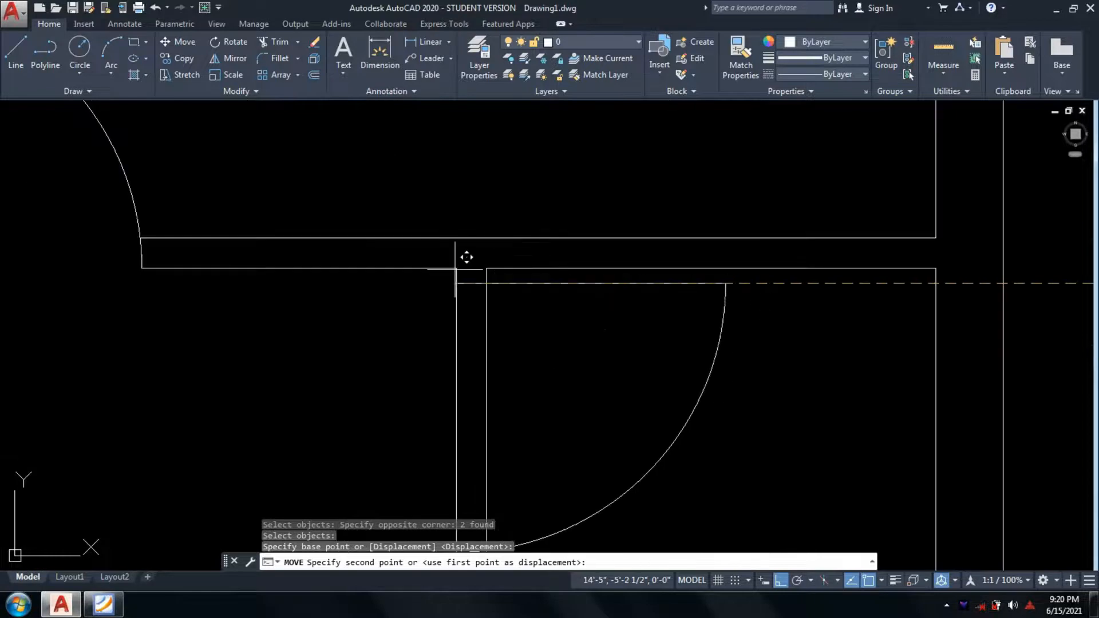
pyautogui.click(457, 269)
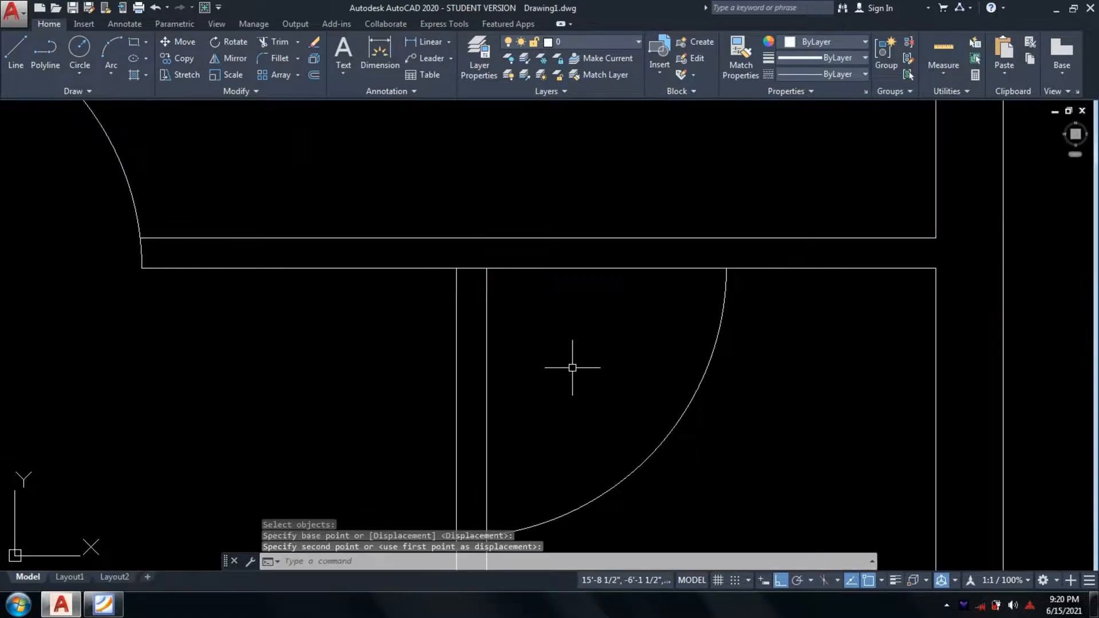
# Move the arc and leaf of the 5'X7'-10" C. T/B door down 2" from the wall corner
pyautogui.scroll(-5, 563, 365)
pyautogui.write('m')
pyautogui.press('Return')
pyautogui.scroll(3, 523, 326)
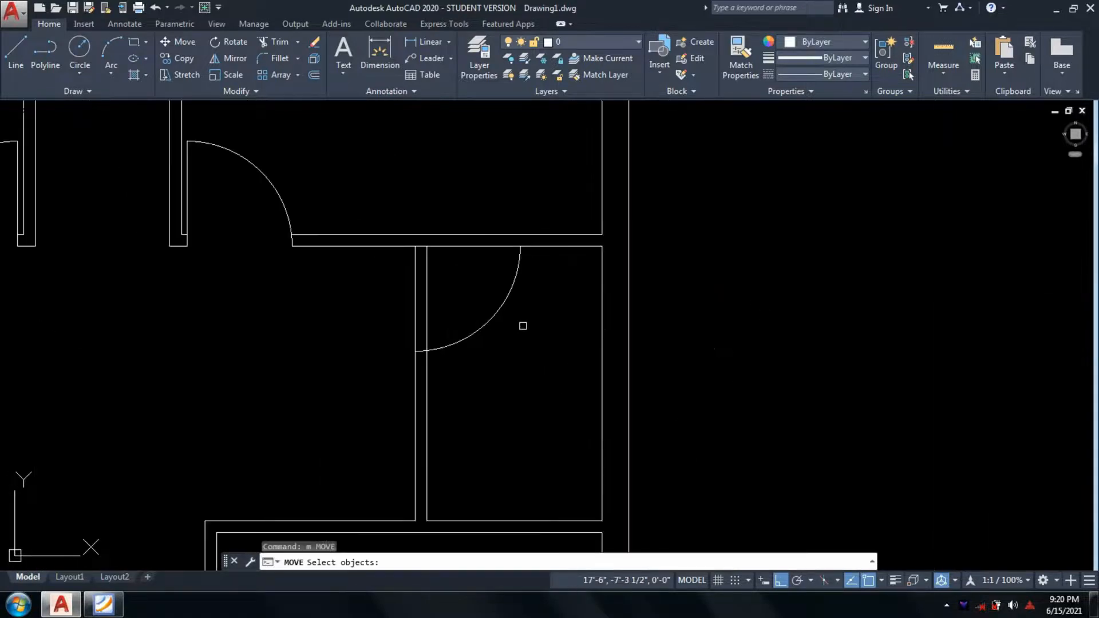
pyautogui.moveTo(522, 325); pyautogui.dragTo(454, 247)
pyautogui.click(451, 246)
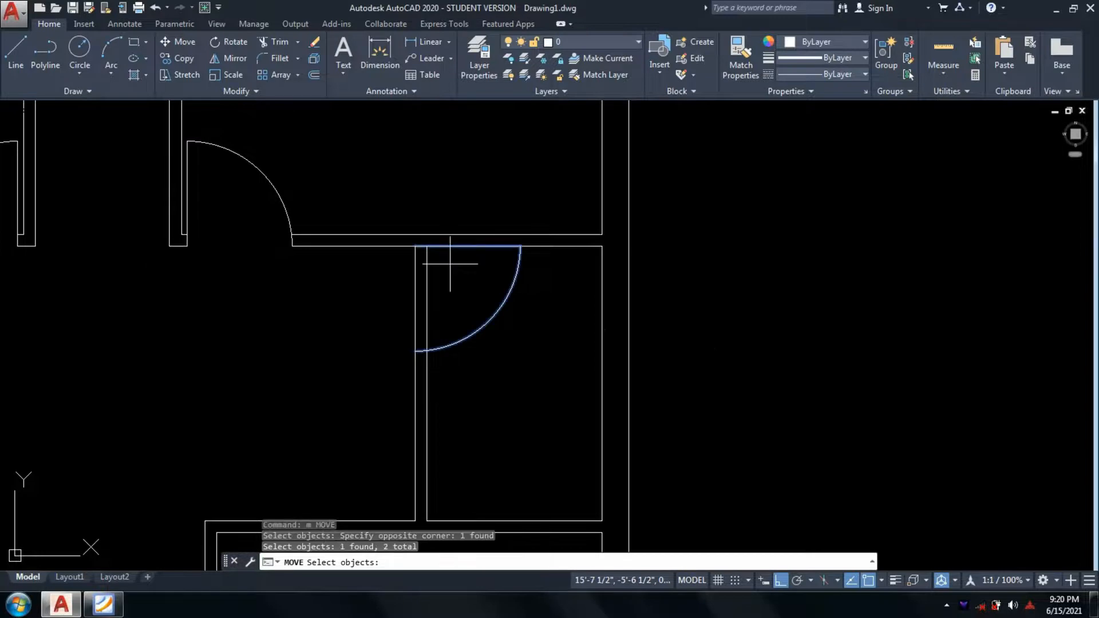
pyautogui.press('Return')
pyautogui.click(416, 247)
pyautogui.write('2')
pyautogui.press('Return')
# Trim the two vertical wall lines crossing the 5'X7'-10" C. T/B door opening
pyautogui.write('tr')
pyautogui.press('Return')
pyautogui.press('Return')
pyautogui.scroll(4, 455, 304)
pyautogui.click(454, 304)
pyautogui.click(232, 272)
pyautogui.scroll(-4, 470, 324)
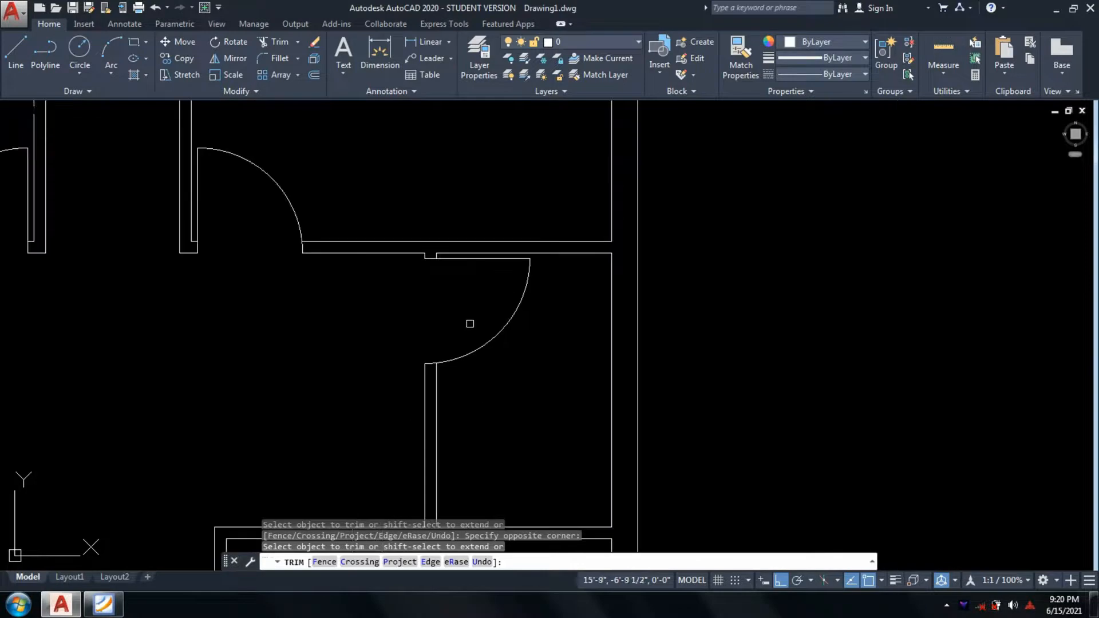
pyautogui.scroll(-2, 485, 395)
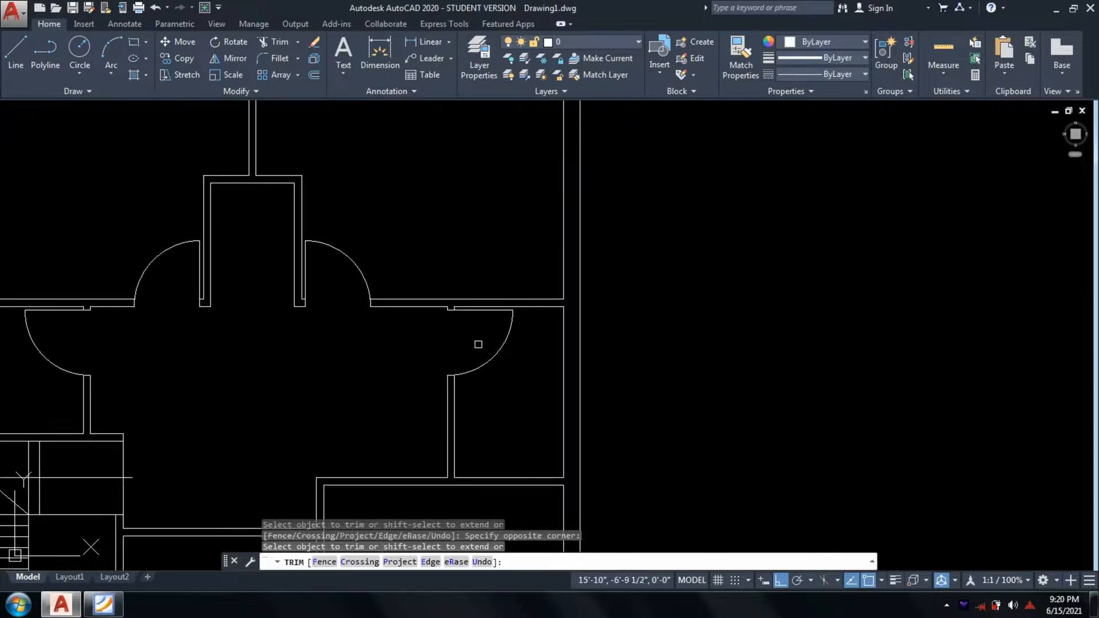
pyautogui.press('Return')
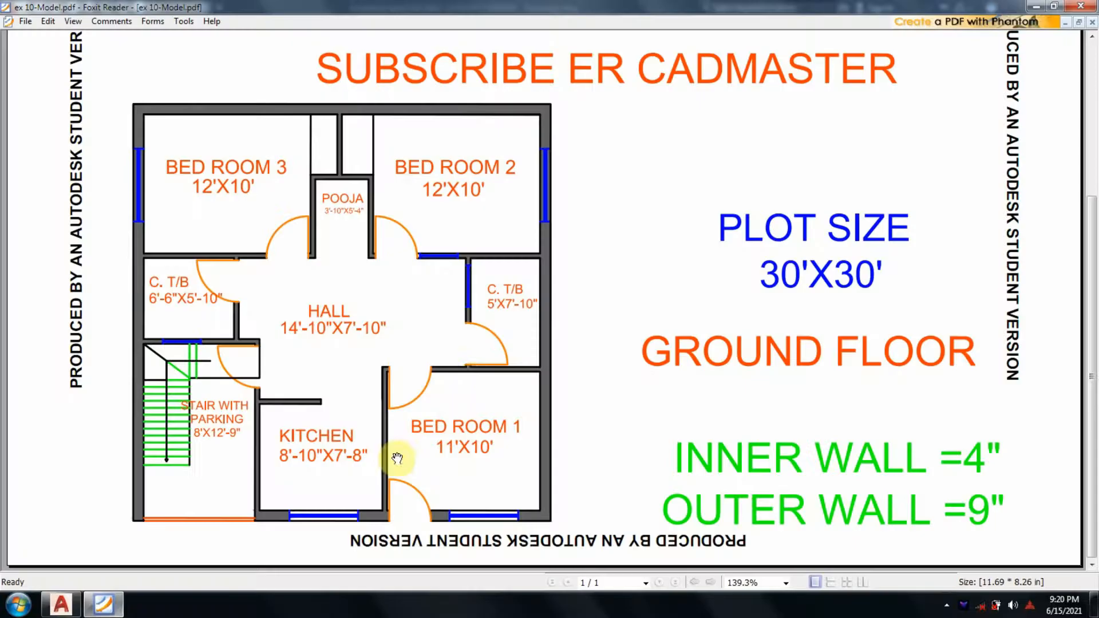
# Compare the AutoCAD plan with the reference PDF to examine the Bed Room 1 doors, and return to the plan
pyautogui.click(102, 603)
pyautogui.click(104, 606)
pyautogui.scroll(-8, 651, 295)
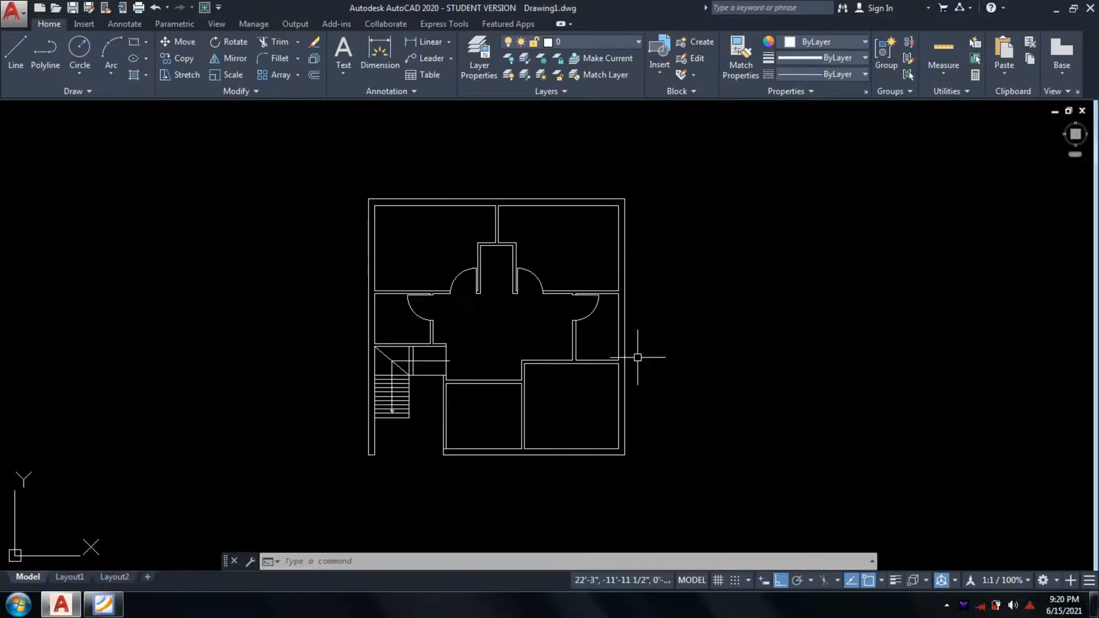
pyautogui.moveTo(638, 356); pyautogui.dragTo(500, 311, button='middle')
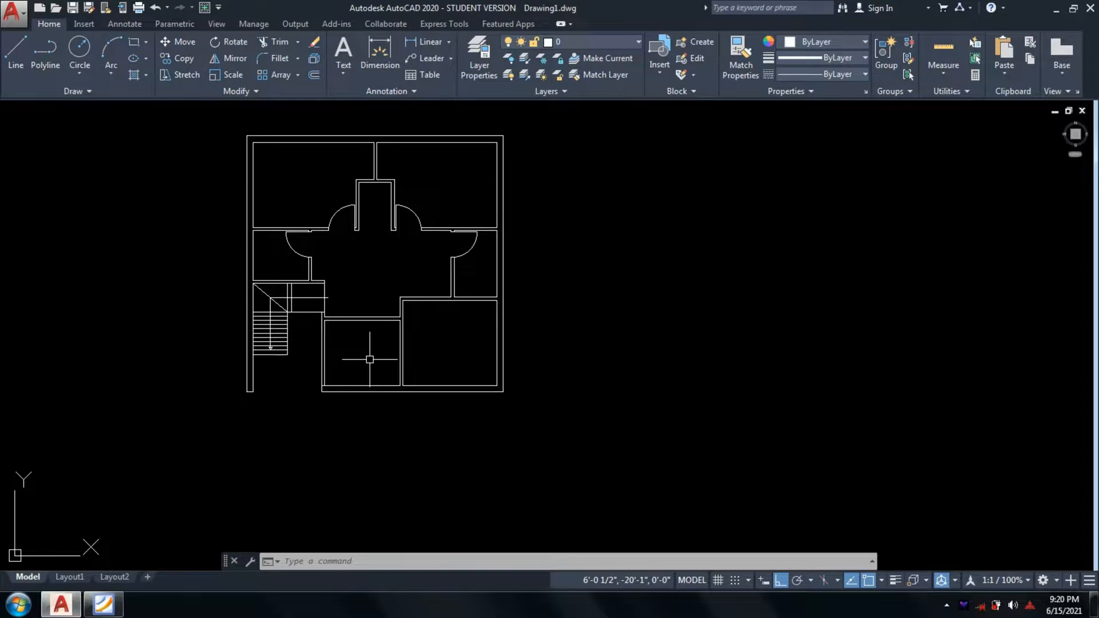
pyautogui.scroll(2, 309, 300)
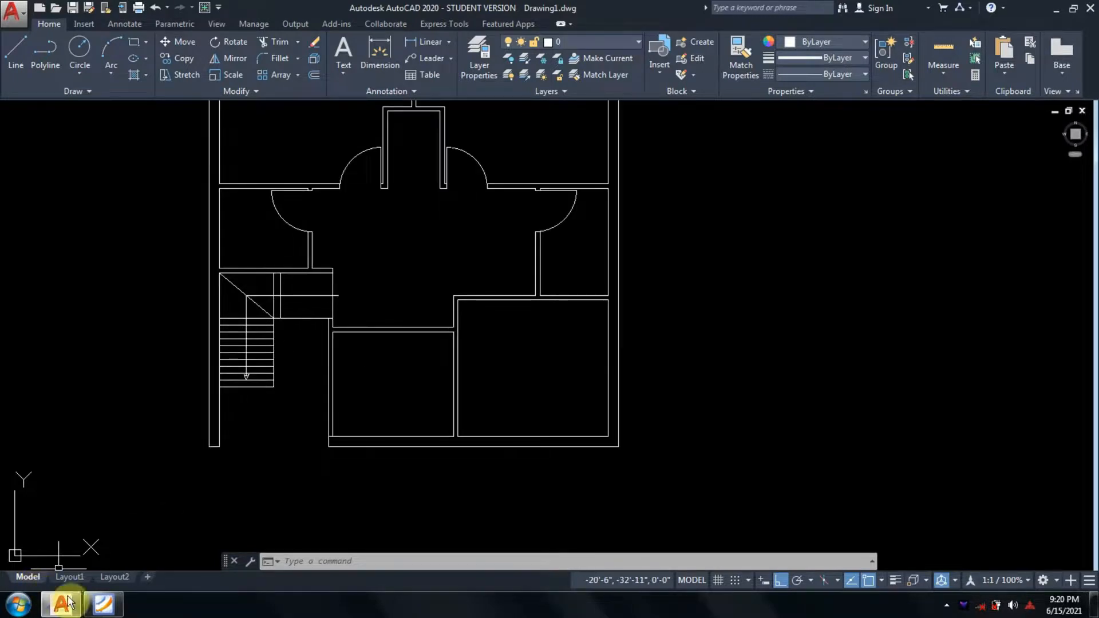
pyautogui.click(103, 604)
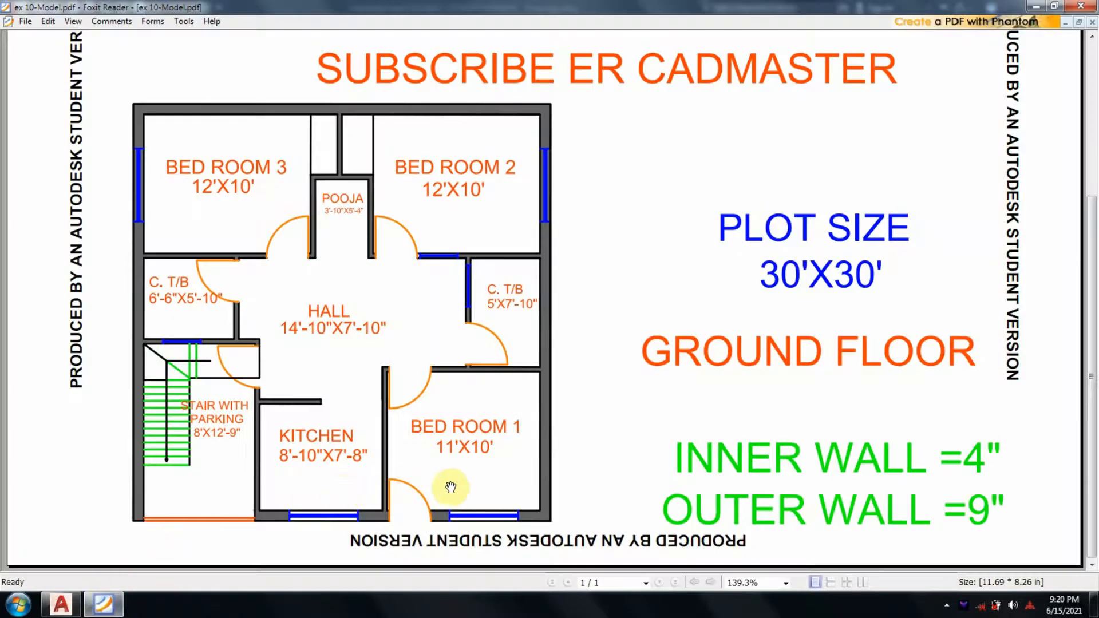
pyautogui.click(118, 608)
# Copy the arc and leaf of the 5'X7'-10" C. T/B door by its hinge point into the empty space outside the plan's outer wall
pyautogui.moveTo(565, 392); pyautogui.dragTo(472, 450, button='middle')
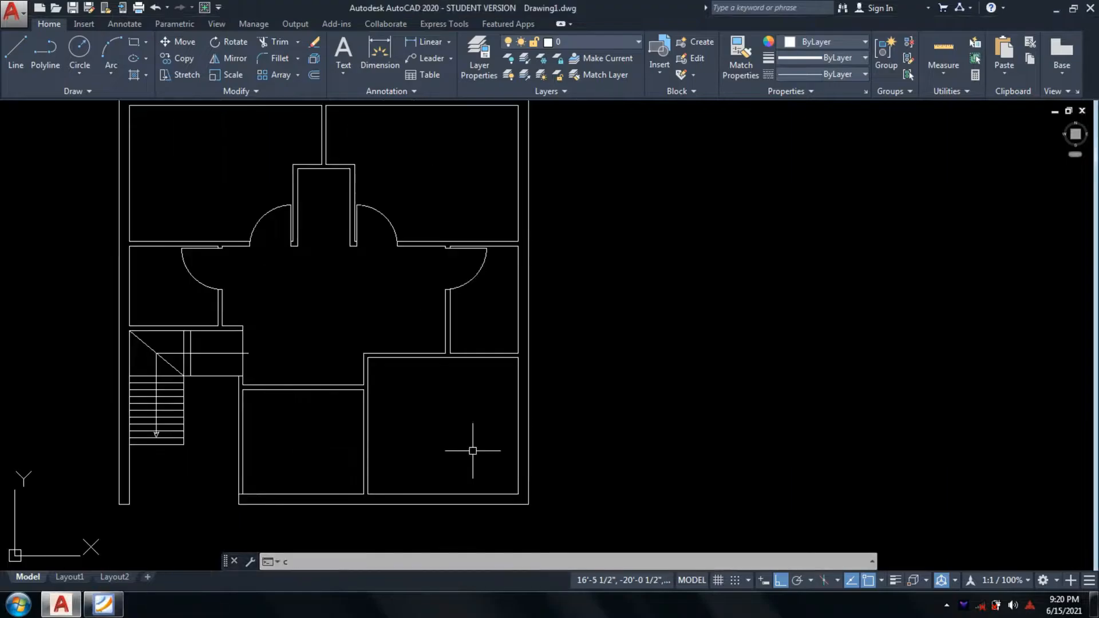
pyautogui.write('o')
pyautogui.press('Return')
pyautogui.scroll(4, 466, 298)
pyautogui.click(466, 295)
pyautogui.click(466, 174)
pyautogui.click(466, 170)
pyautogui.press('Return')
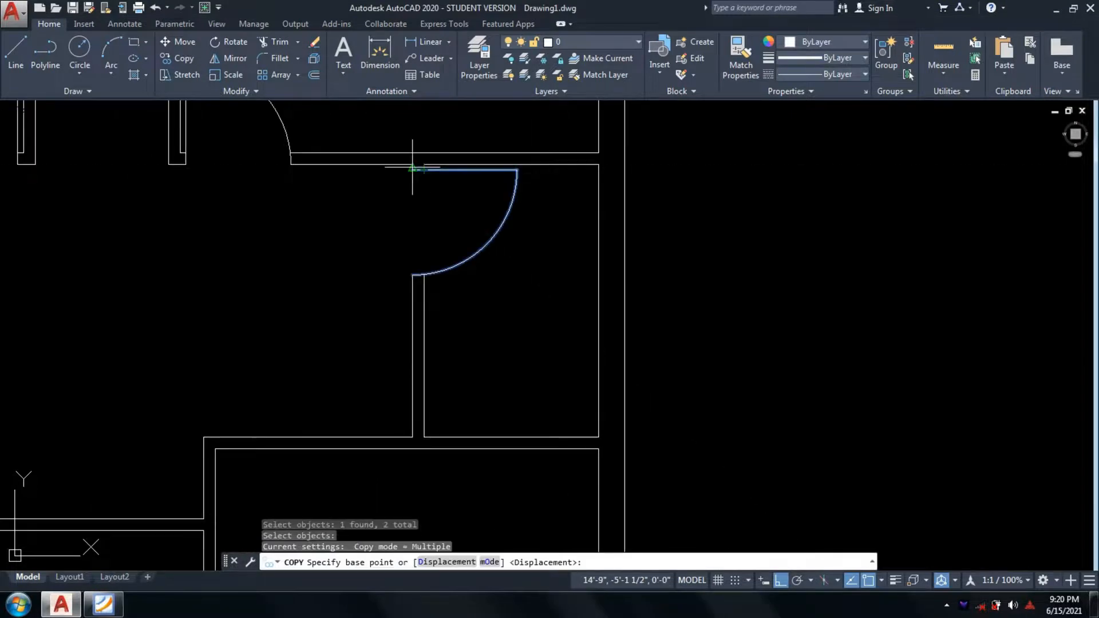
pyautogui.scroll(4, 415, 171)
pyautogui.click(409, 172)
pyautogui.scroll(-4, 533, 286)
pyautogui.click(778, 302)
pyautogui.press('Return')
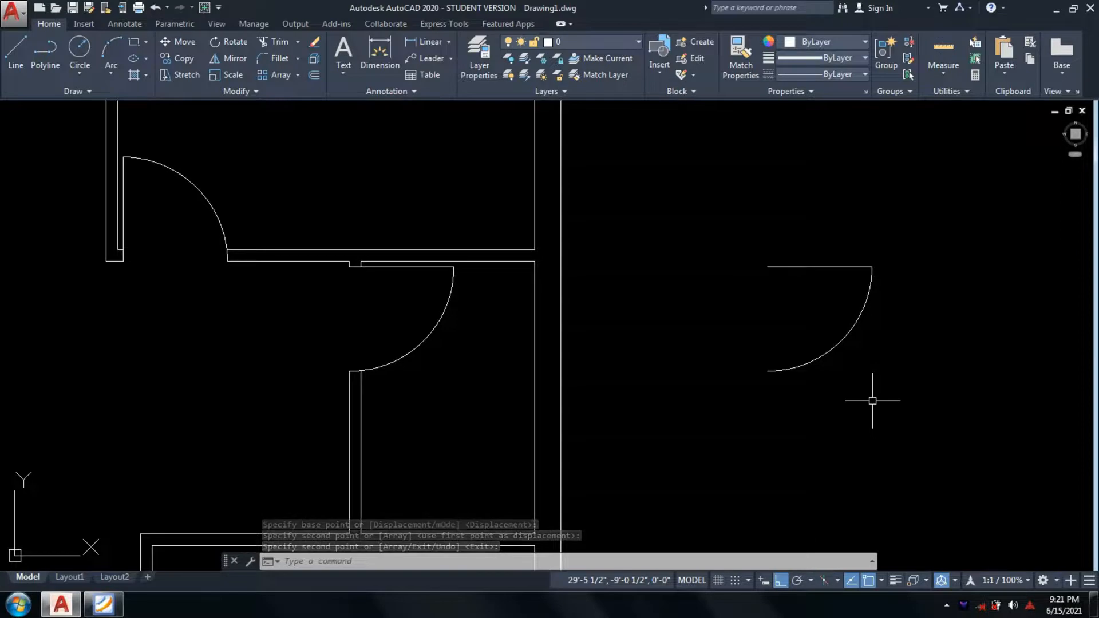
pyautogui.scroll(-5, 872, 401)
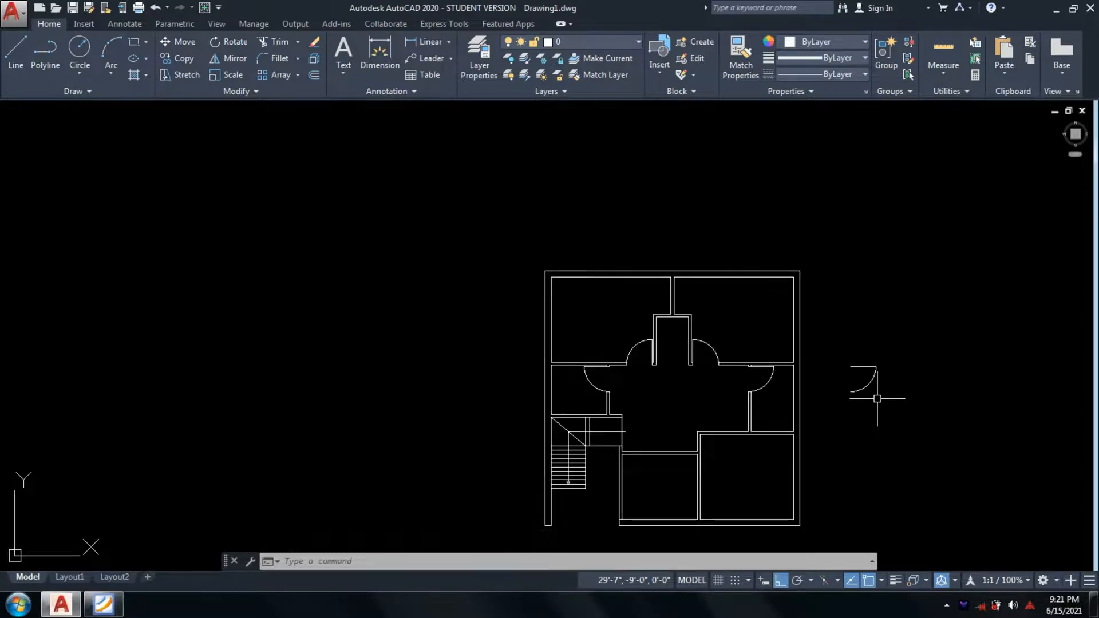
pyautogui.scroll(2, 877, 399)
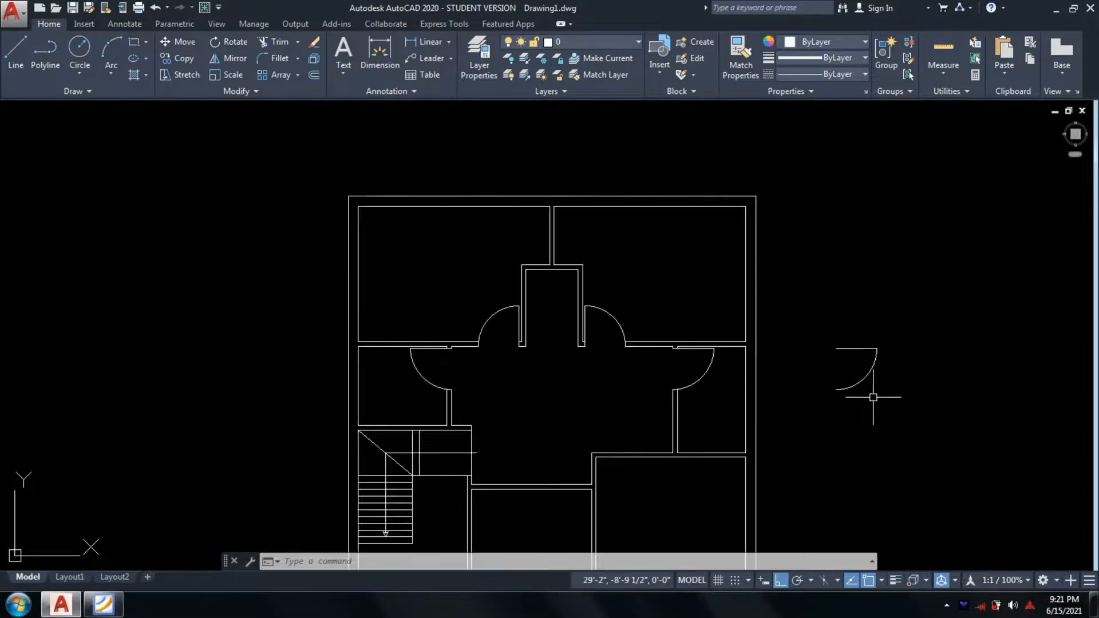
# Rotate the copied door's arc and leaf a quarter turn clockwise about the hinge point, checking the orientation against the reference PDF
pyautogui.moveTo(873, 397); pyautogui.dragTo(741, 368, button='middle')
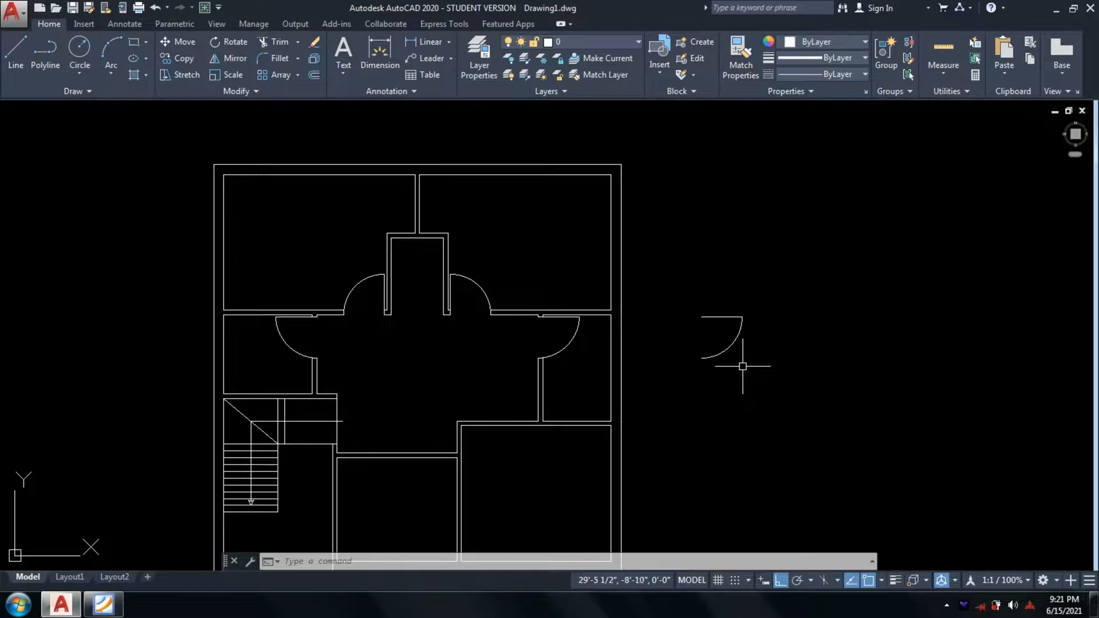
pyautogui.scroll(2, 738, 371)
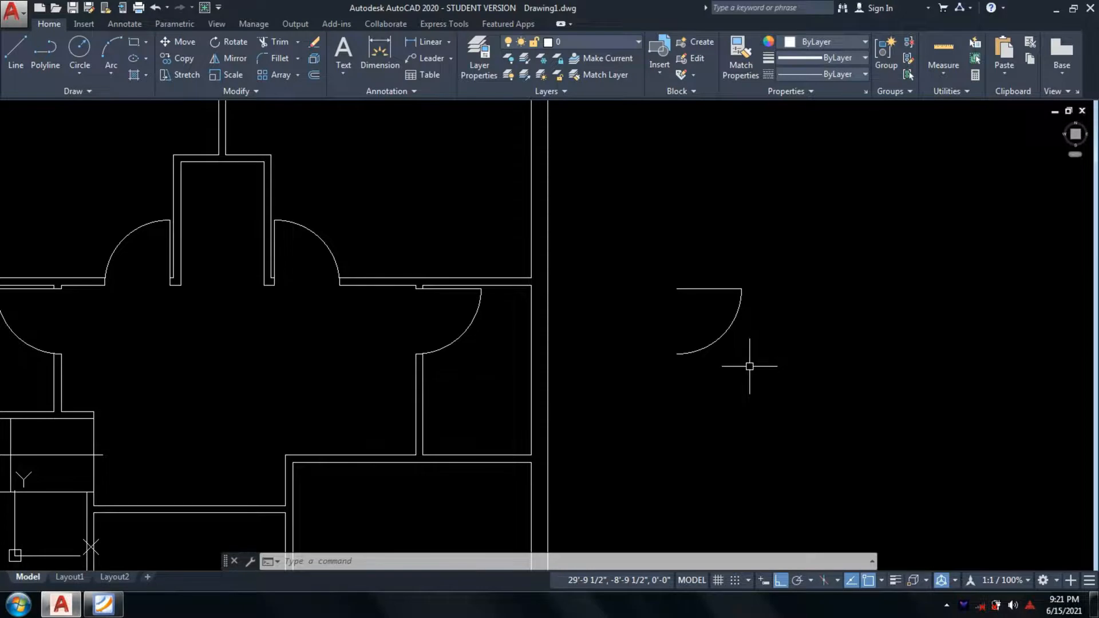
pyautogui.scroll(-2, 749, 359)
pyautogui.scroll(2, 748, 359)
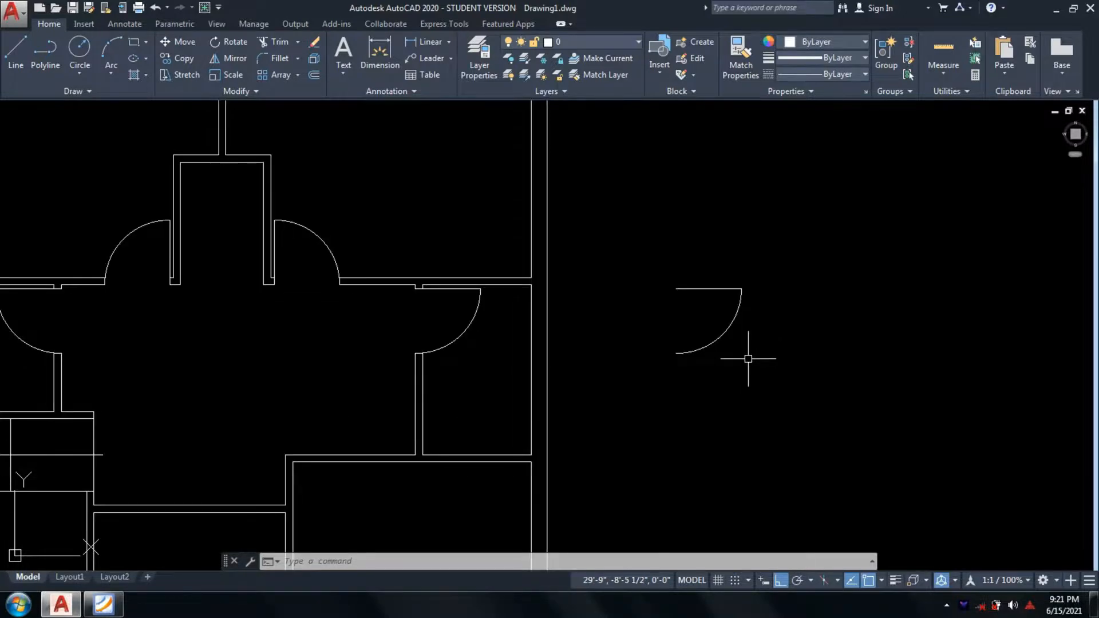
pyautogui.click(103, 605)
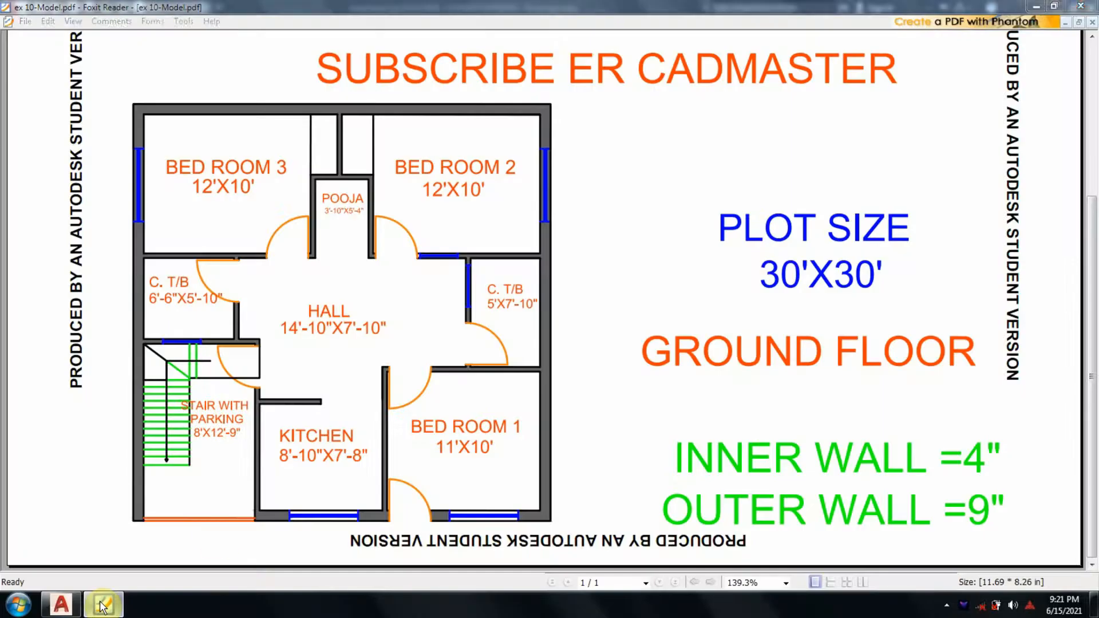
pyautogui.click(104, 605)
pyautogui.write('ro')
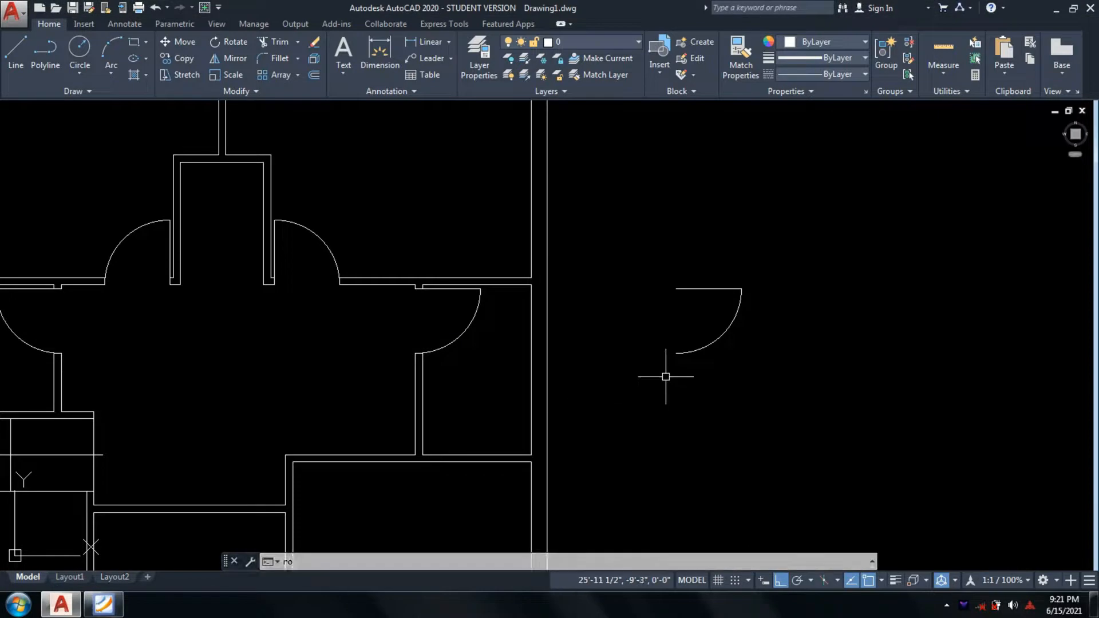
pyautogui.press('Return')
pyautogui.moveTo(697, 351); pyautogui.dragTo(694, 285)
pyautogui.press('Return')
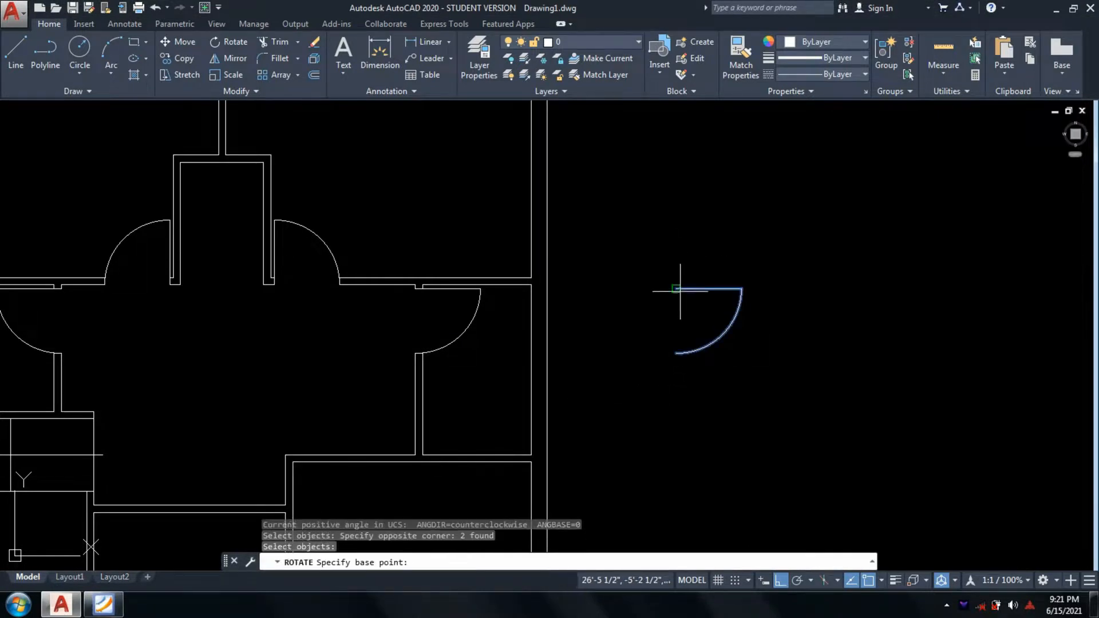
pyautogui.click(677, 289)
pyautogui.click(703, 401)
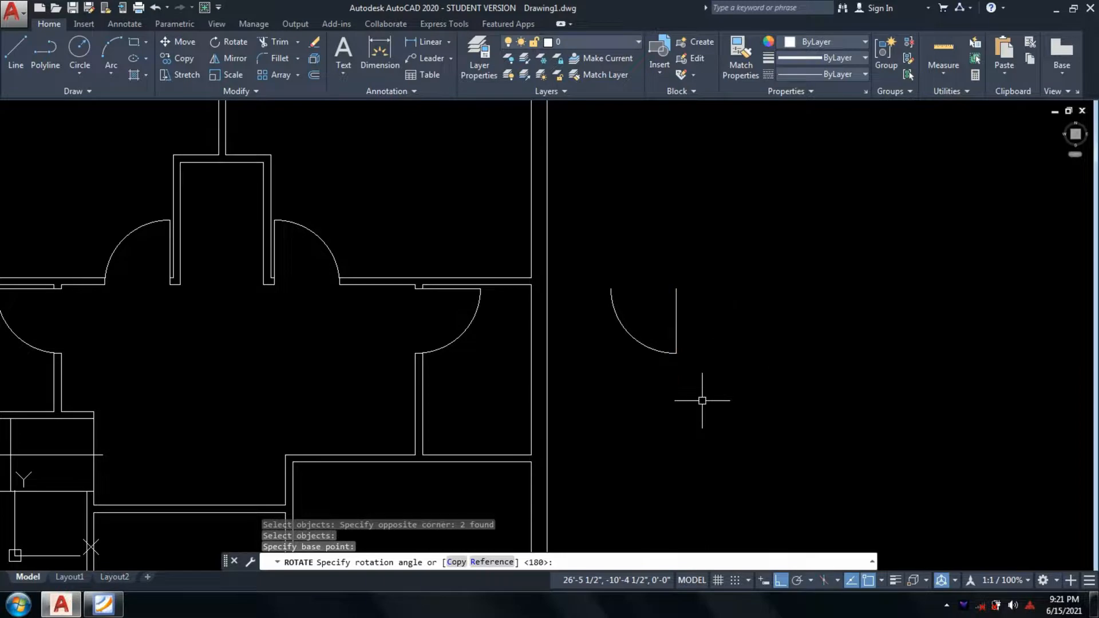
pyautogui.scroll(-3, 745, 343)
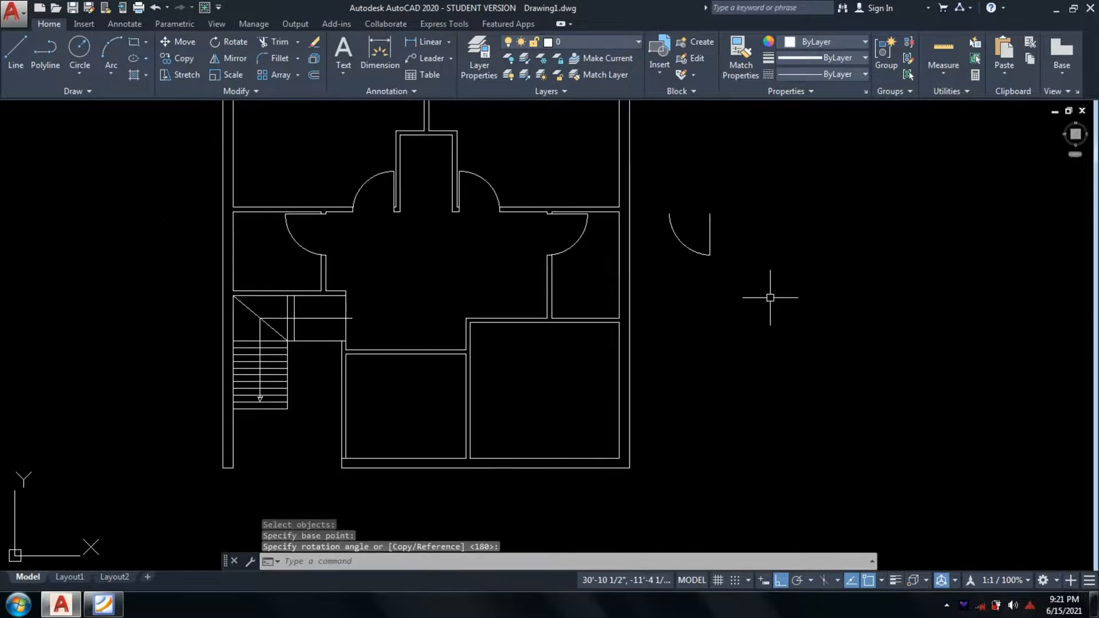
pyautogui.write('m')
pyautogui.press('Return')
pyautogui.click(753, 286)
pyautogui.click(664, 208)
pyautogui.press('Return')
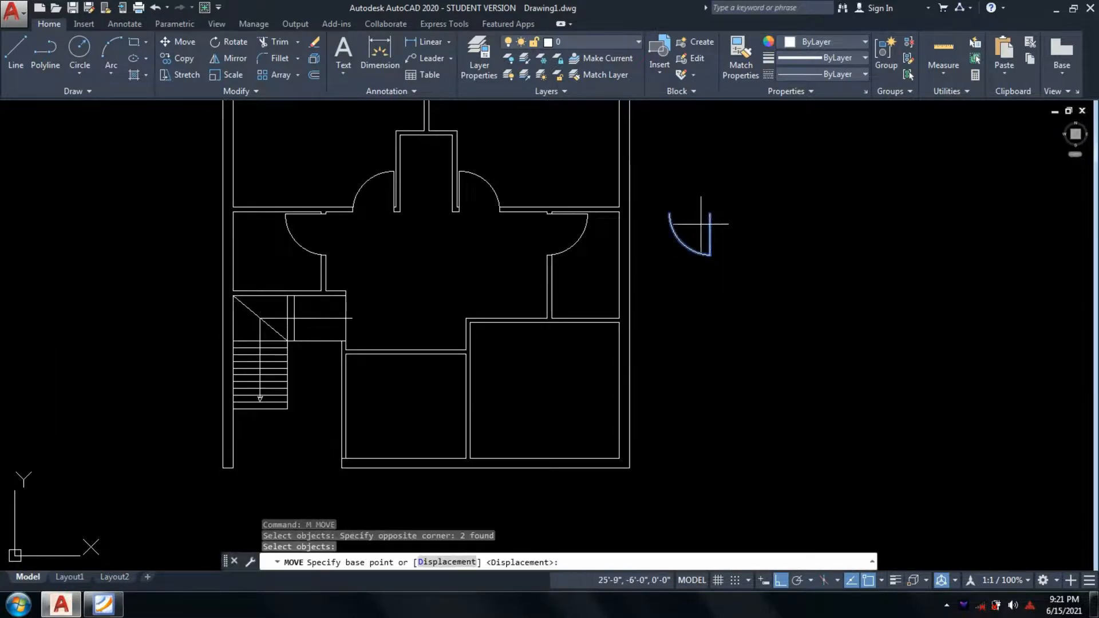
pyautogui.click(710, 214)
pyautogui.scroll(3, 560, 286)
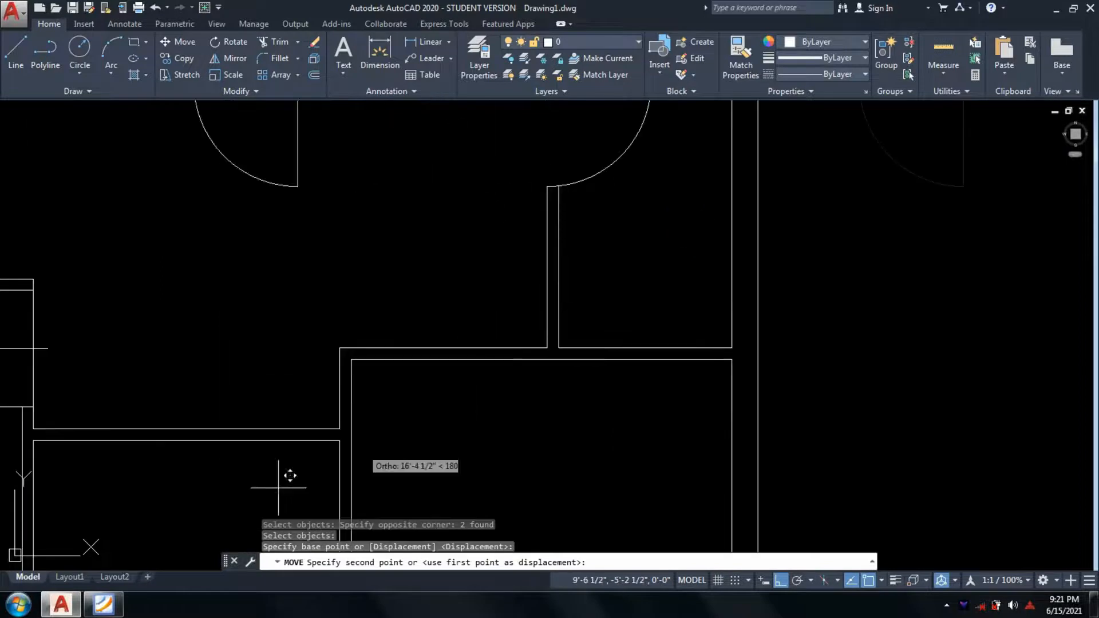
pyautogui.click(96, 608)
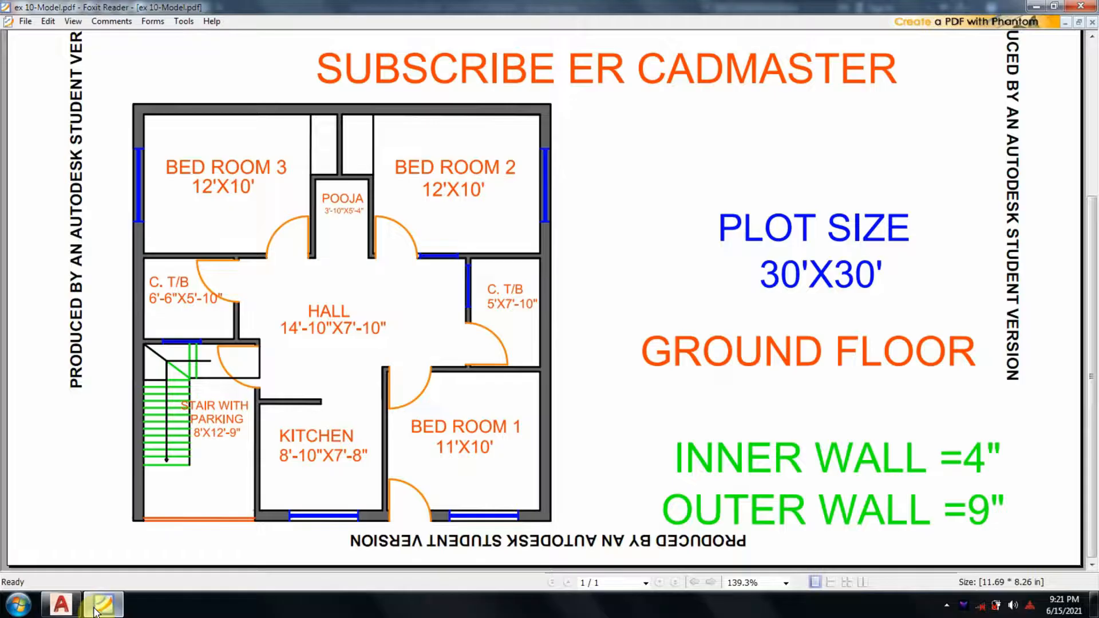
pyautogui.click(96, 608)
pyautogui.scroll(-3, 801, 361)
pyautogui.press('Escape')
pyautogui.write('mi')
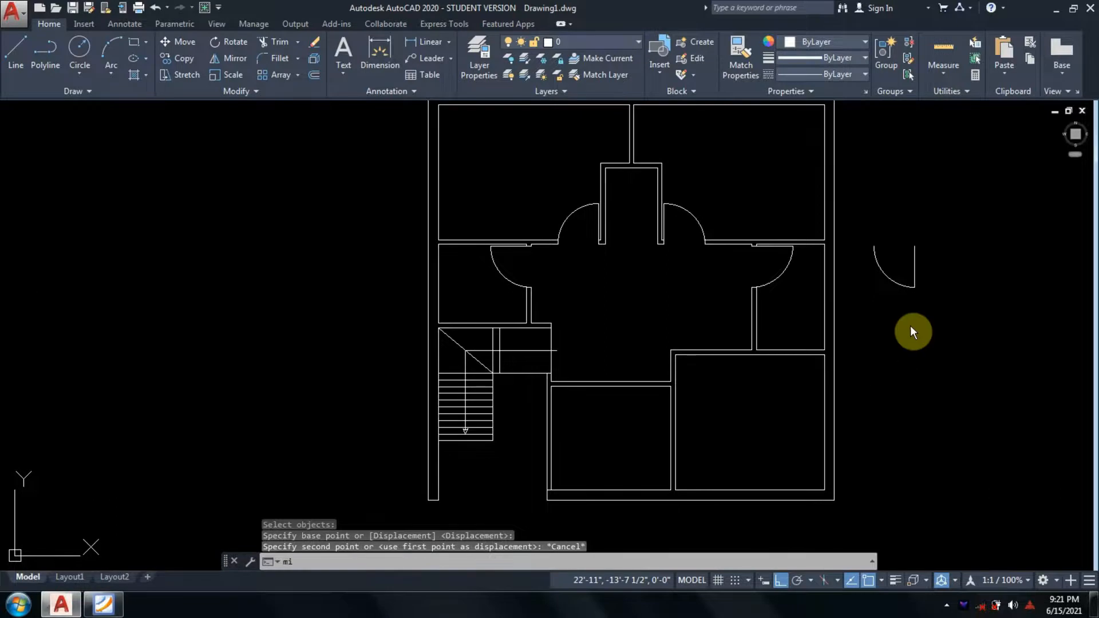
pyautogui.write('m')
pyautogui.press('Return')
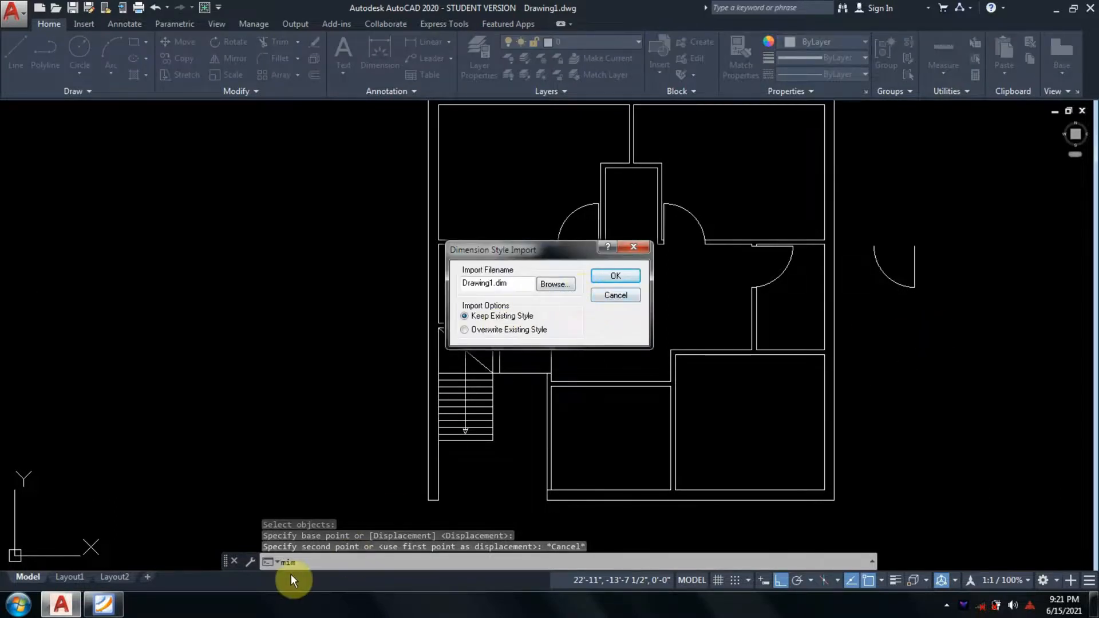
pyautogui.click(633, 247)
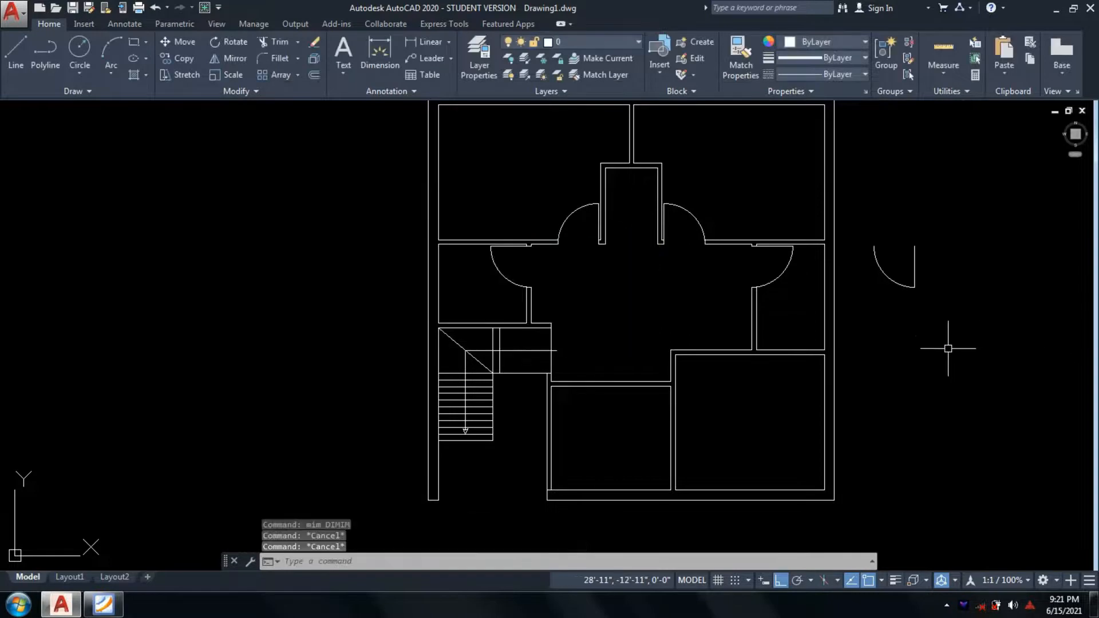
# Mirror the rotated door's arc and leaf about the vertical line of its leaf, keeping the source objects
pyautogui.write('mi')
pyautogui.press('Return')
pyautogui.click(920, 312)
pyautogui.click(915, 258)
pyautogui.press('Return')
pyautogui.click(915, 259)
pyautogui.click(913, 222)
pyautogui.press('Return')
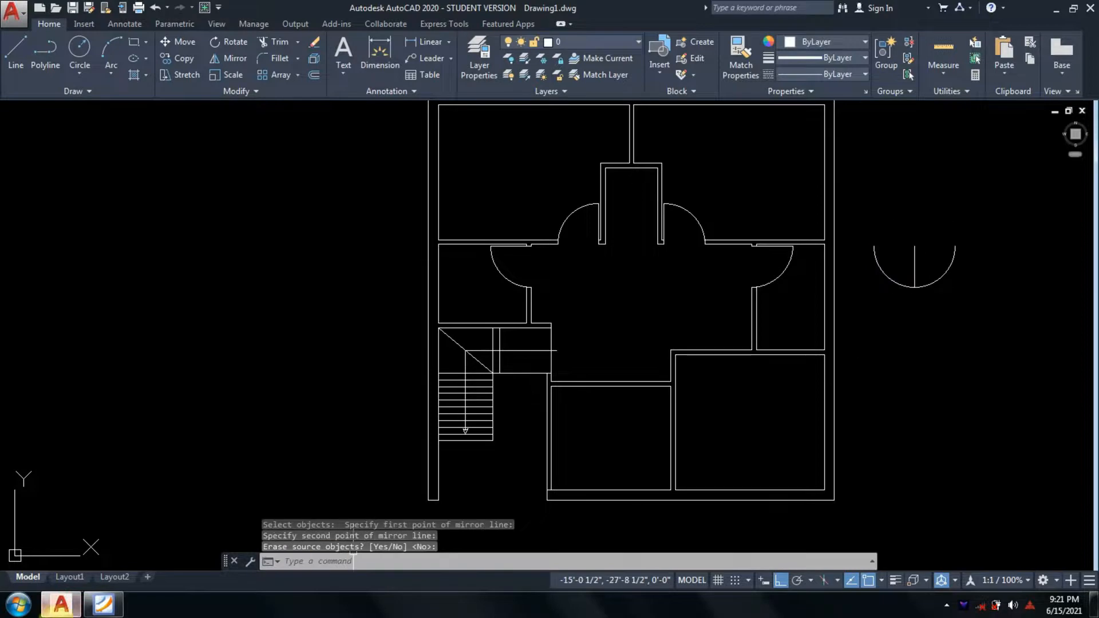
# Check the door swing in the reference PDF and erase the original arc and leaf, keeping only the mirrored door
pyautogui.click(102, 606)
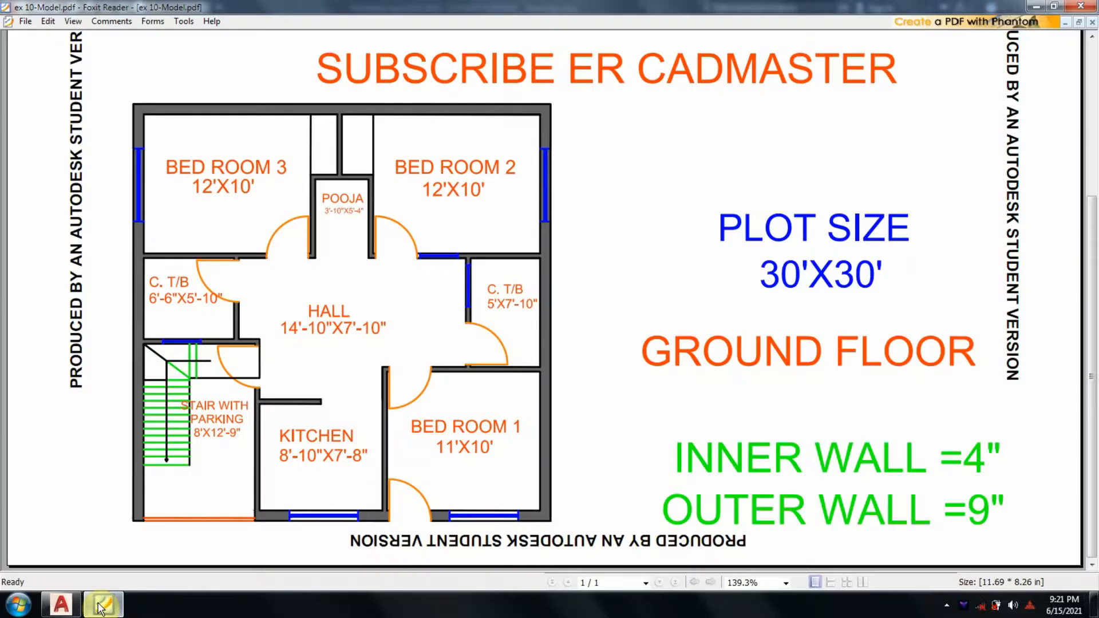
pyautogui.click(101, 606)
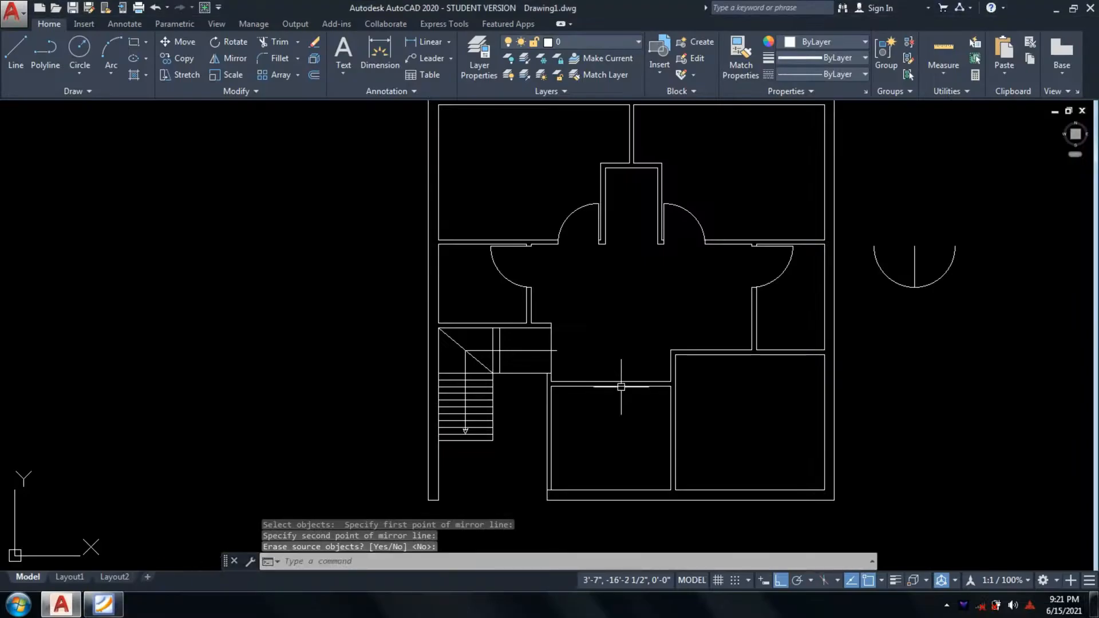
pyautogui.scroll(2, 698, 307)
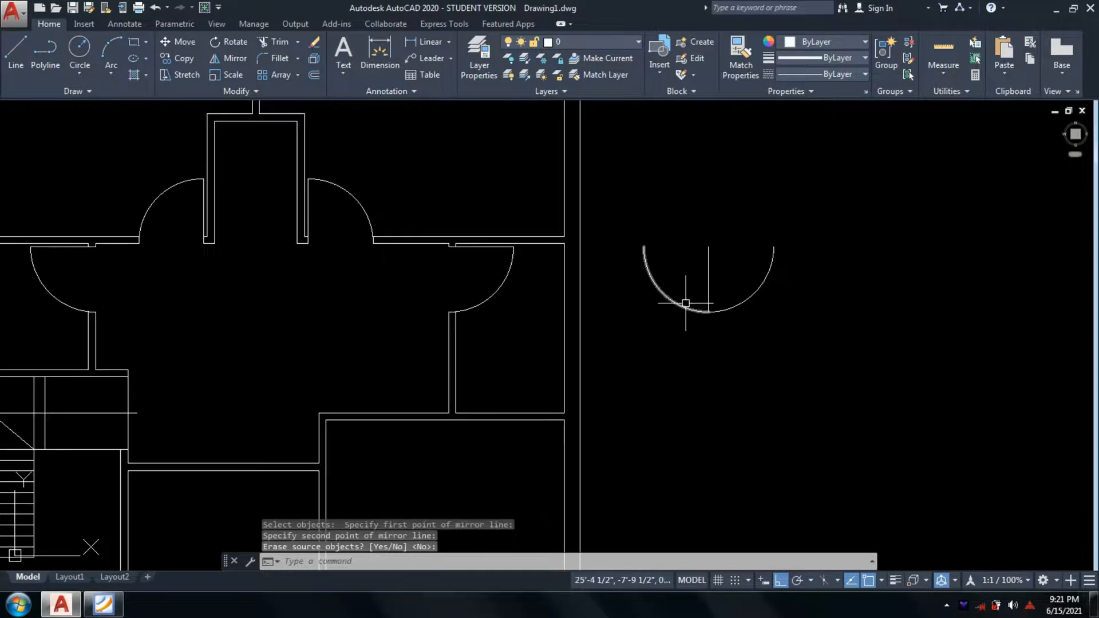
pyautogui.press('Return')
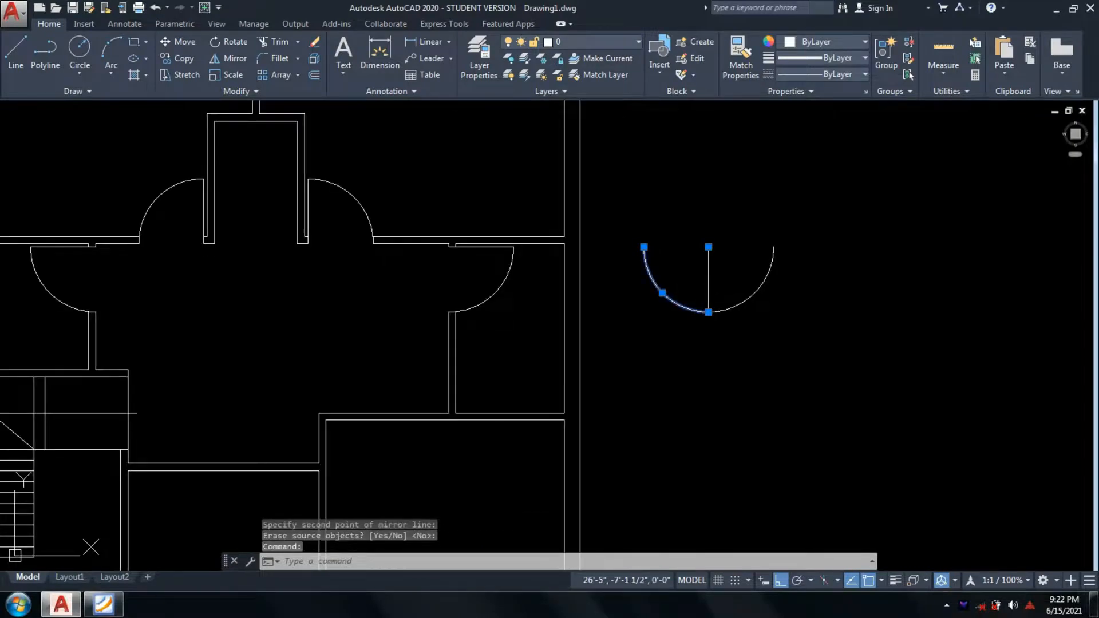
pyautogui.write('e')
pyautogui.press('Return')
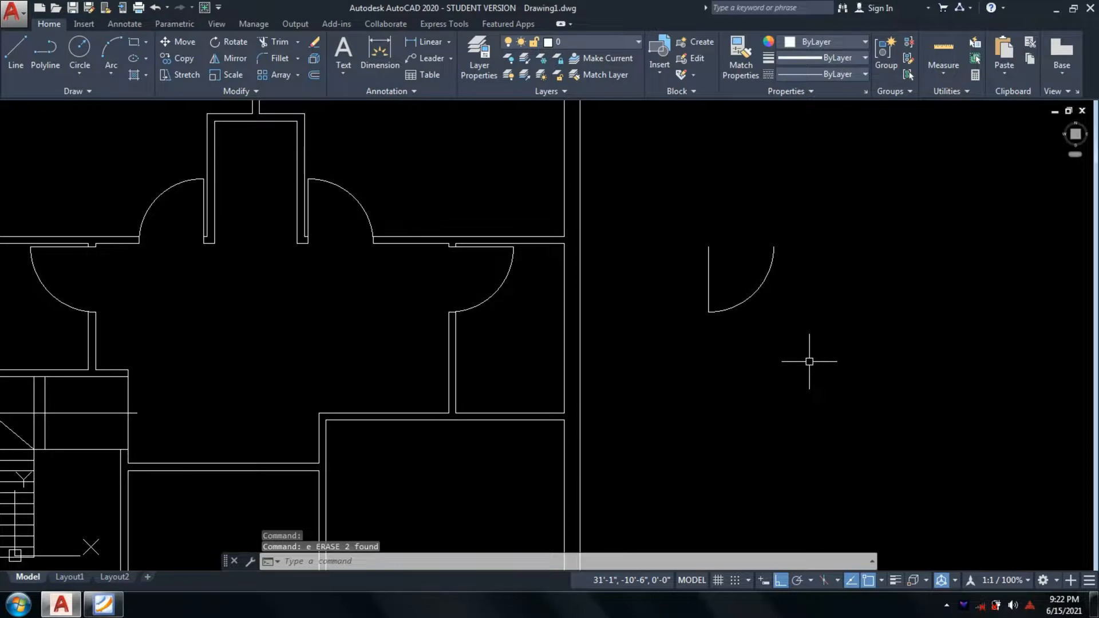
# Move the mirrored door horizontally by its hinge point into line with the inner face of Bed Room 1's wall beside the kitchen
pyautogui.write('m')
pyautogui.press('Return')
pyautogui.click(787, 346)
pyautogui.click(677, 229)
pyautogui.press('Return')
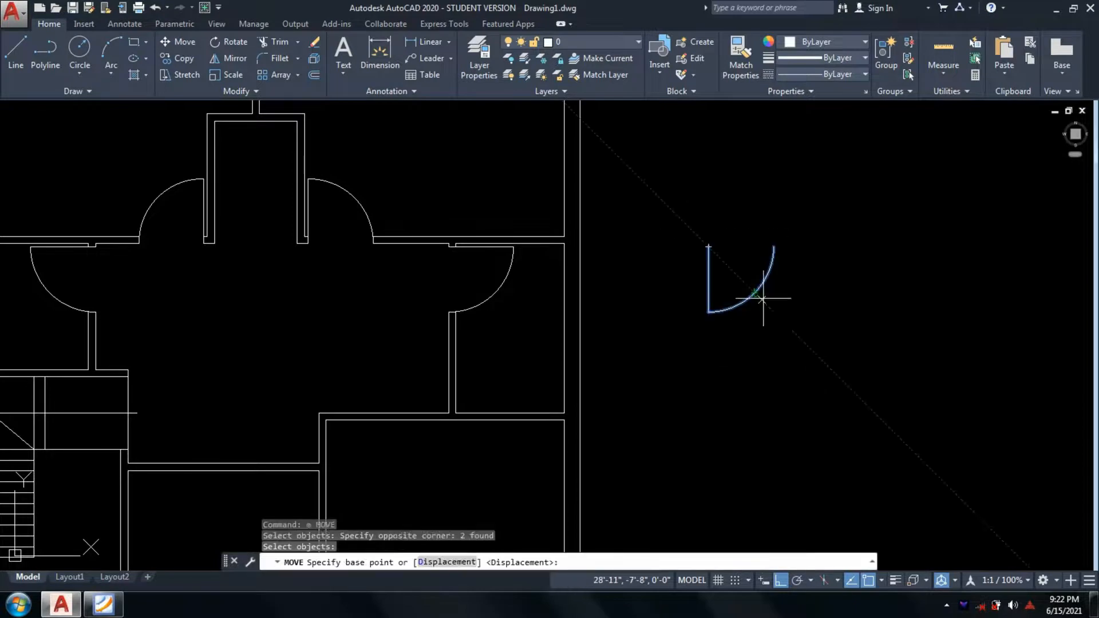
pyautogui.click(707, 246)
pyautogui.moveTo(592, 329); pyautogui.dragTo(746, 216, button='middle')
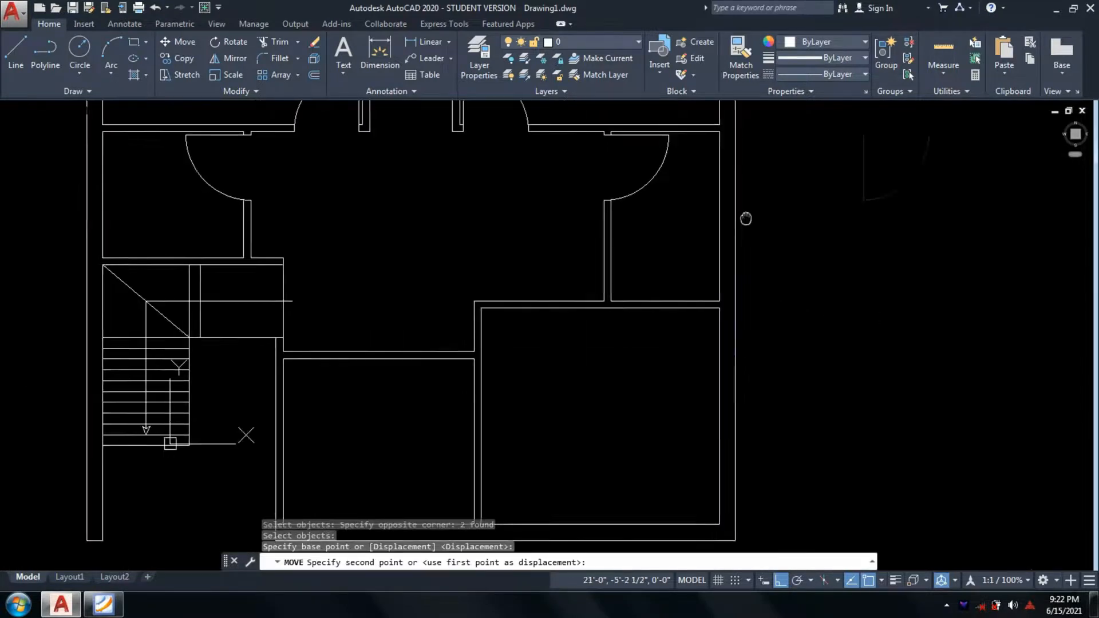
pyautogui.scroll(4, 530, 275)
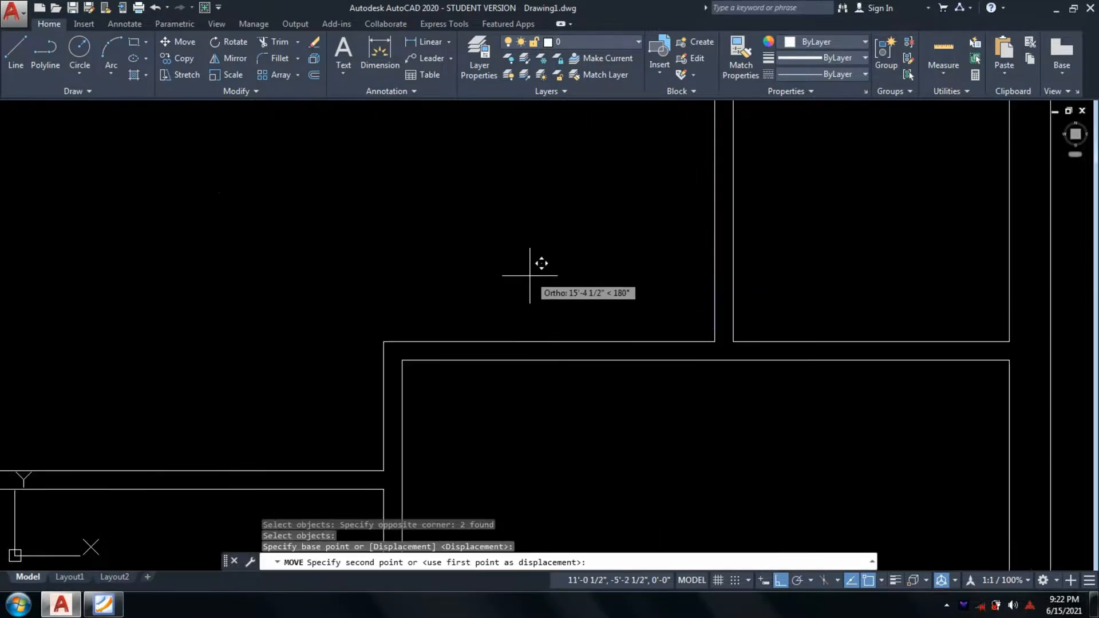
pyautogui.click(402, 344)
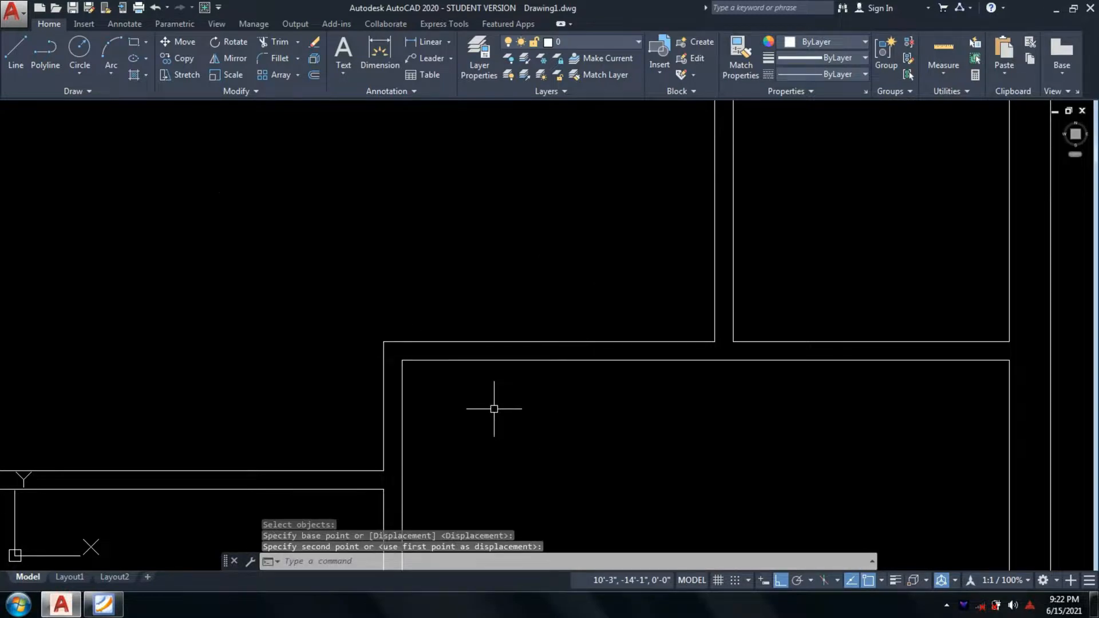
# Move the door straight down by its hinge point onto the upper-left inner corner of Bed Room 1
pyautogui.scroll(-6, 494, 409)
pyautogui.scroll(1, 659, 408)
pyautogui.hotkey('ctrl', 'z')
pyautogui.scroll(-4, 740, 407)
pyautogui.moveTo(719, 405); pyautogui.dragTo(515, 307, button='middle')
pyautogui.scroll(3, 526, 407)
pyautogui.scroll(1, 527, 380)
pyautogui.write('m')
pyautogui.press('Return')
pyautogui.click(457, 289)
pyautogui.click(438, 277)
pyautogui.press('Return')
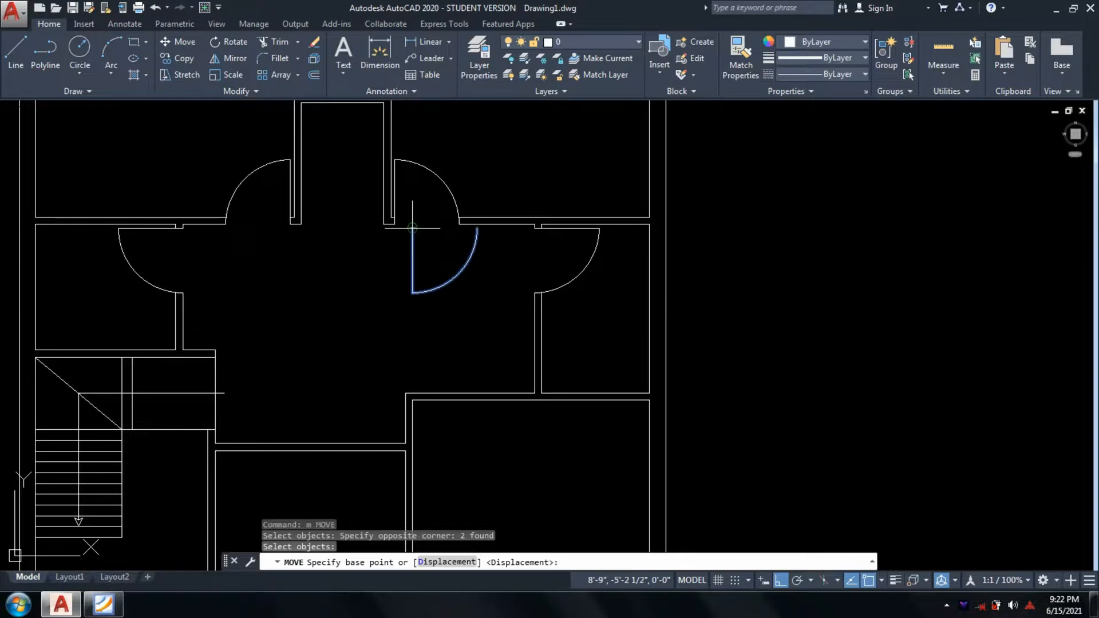
pyautogui.click(412, 228)
pyautogui.scroll(3, 437, 410)
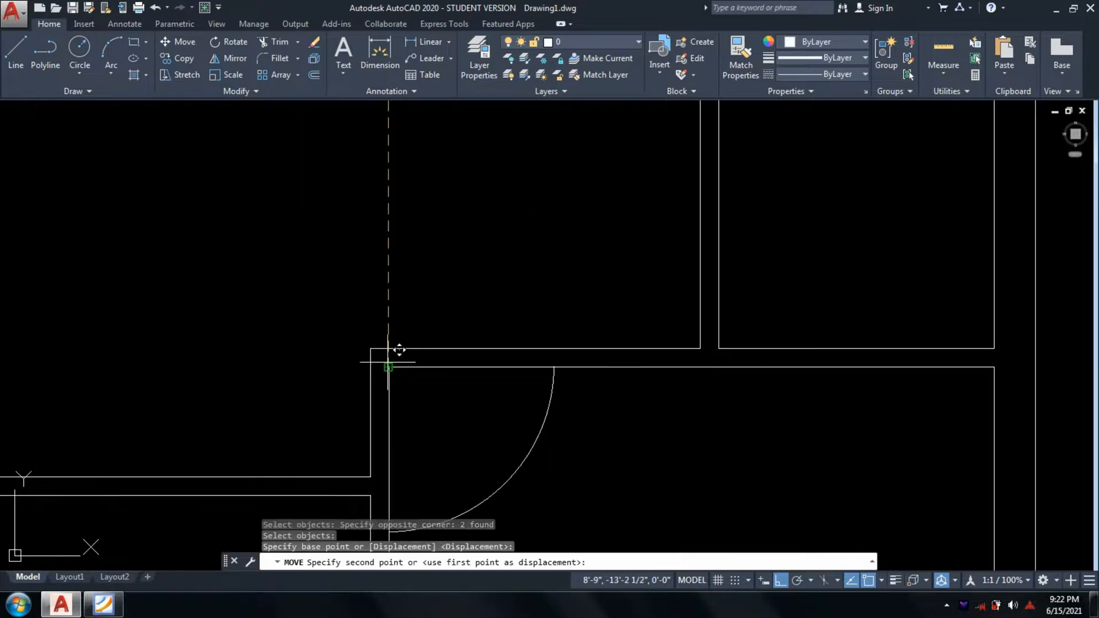
pyautogui.scroll(2, 408, 359)
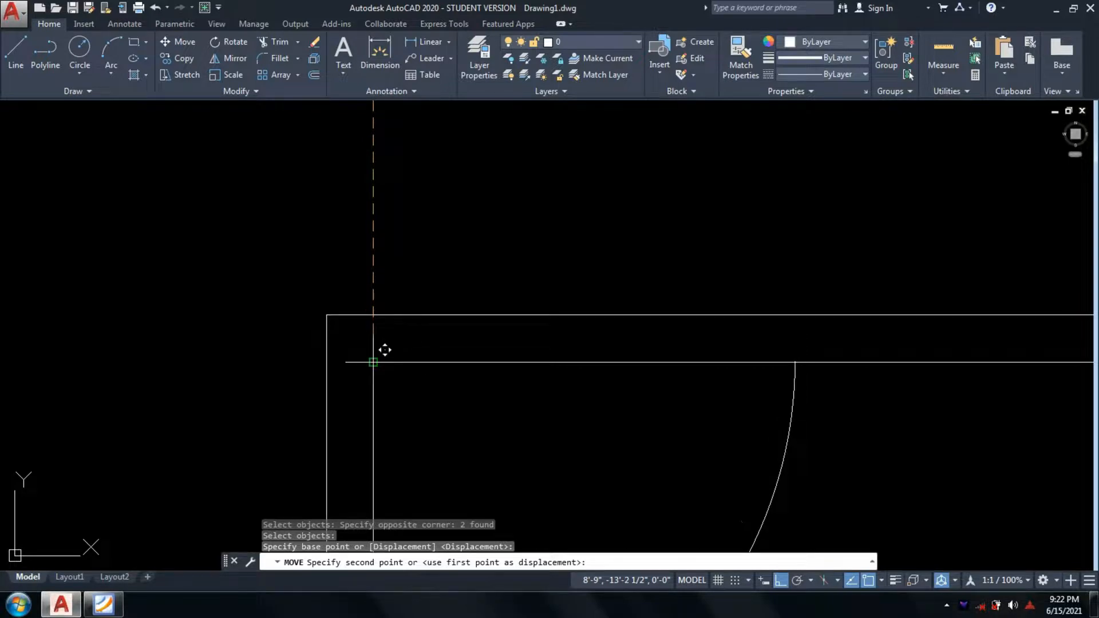
pyautogui.click(372, 363)
# Move the Bed Room 1 door's arc and leaf up 4" from the inner wall corner
pyautogui.scroll(-5, 578, 240)
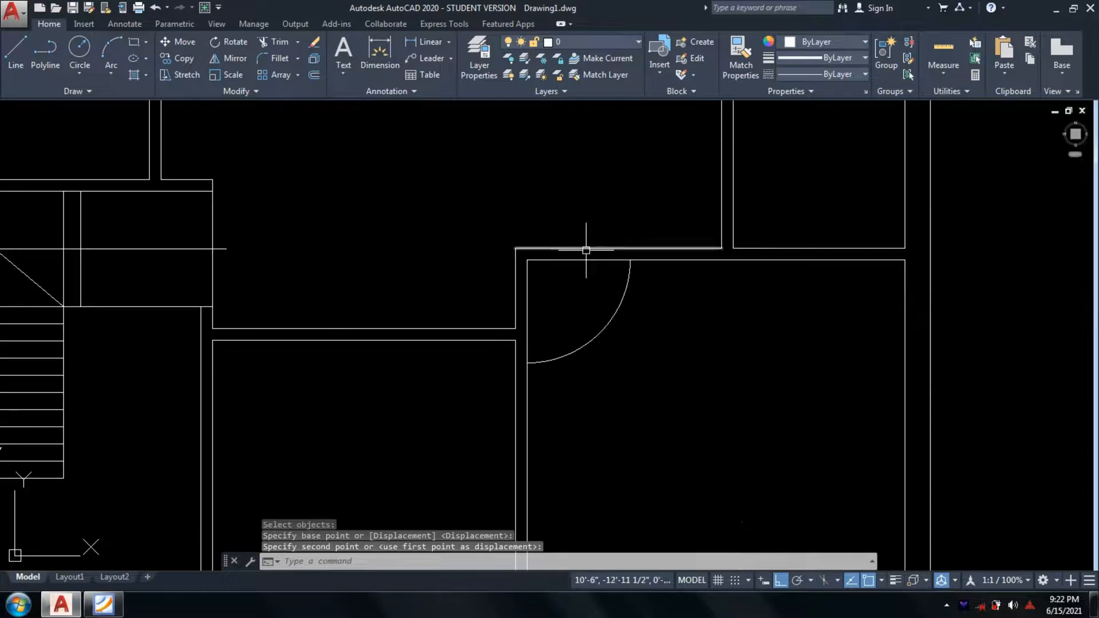
pyautogui.write('m')
pyautogui.press('Return')
pyautogui.scroll(2, 592, 340)
pyautogui.click(621, 358)
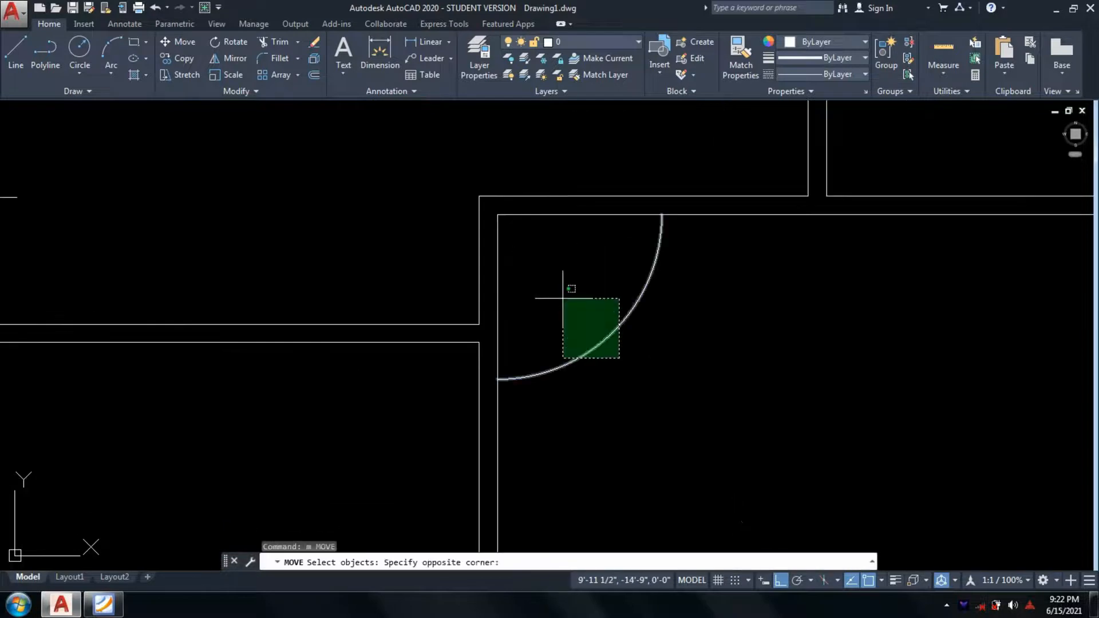
pyautogui.click(559, 303)
pyautogui.click(496, 240)
pyautogui.press('Return')
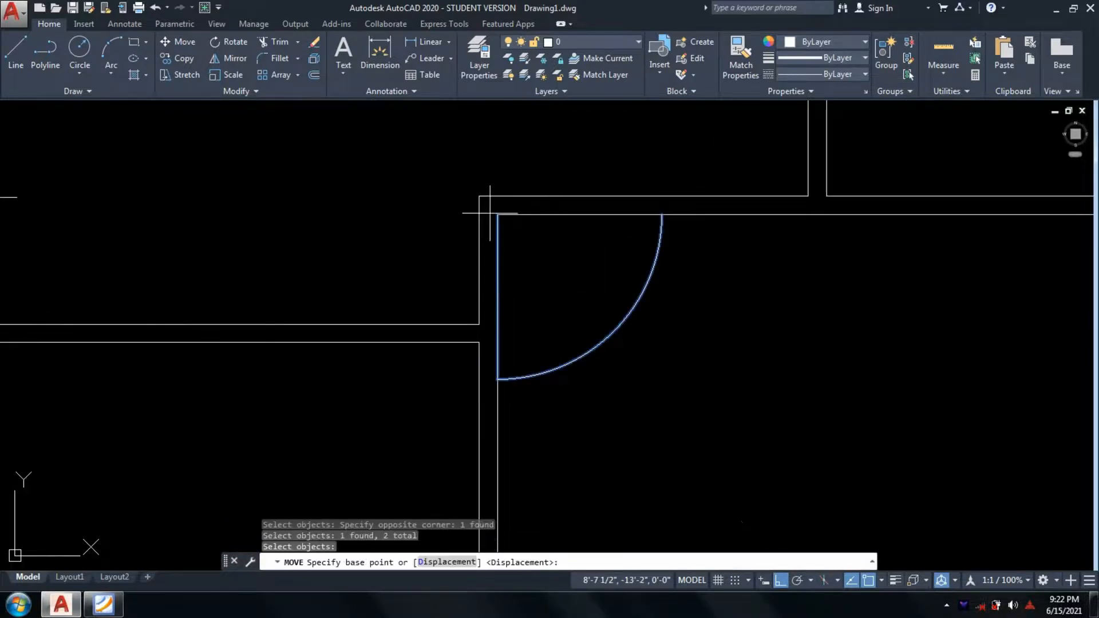
pyautogui.click(497, 215)
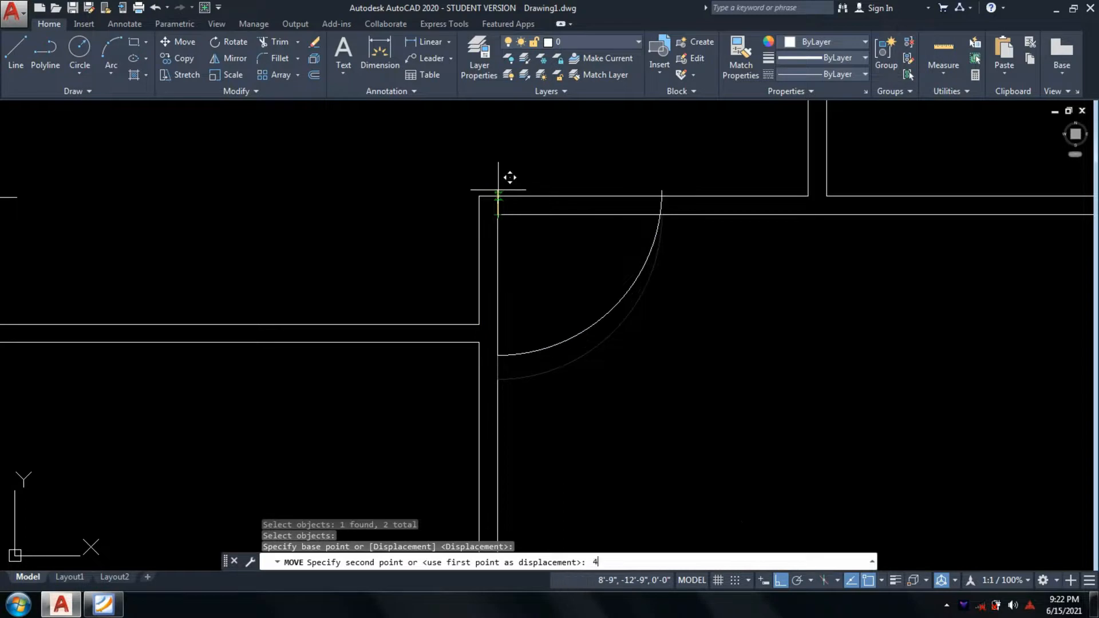
pyautogui.write('4')
pyautogui.press('Return')
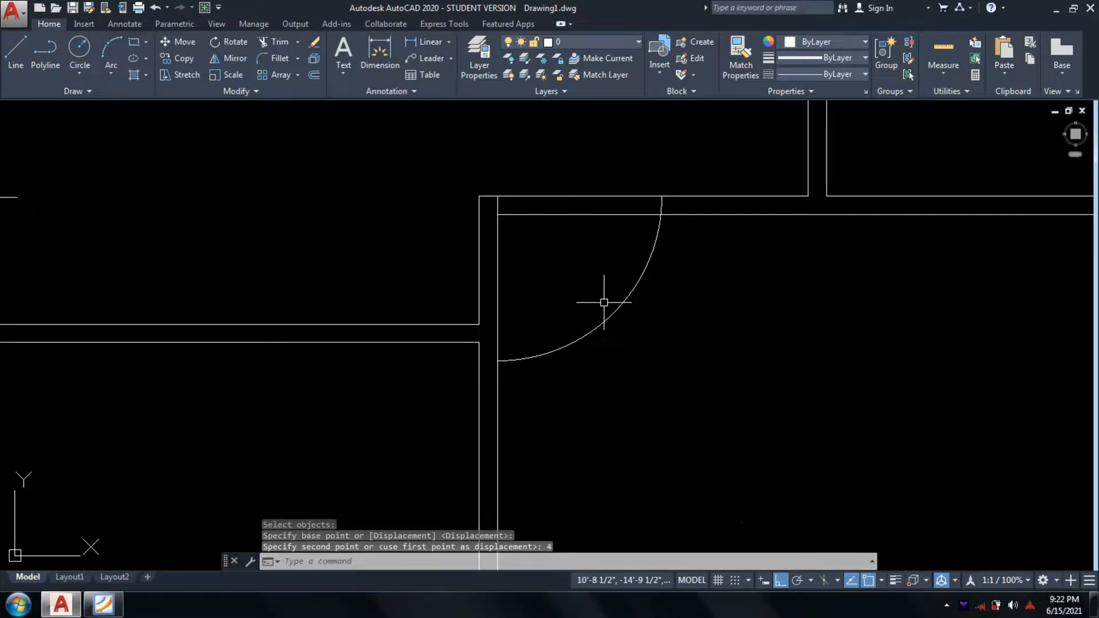
# Move the Bed Room 1 door's arc and leaf 2" to the right along the upper wall line
pyautogui.write('m')
pyautogui.press('Return')
pyautogui.click(624, 334)
pyautogui.click(591, 273)
pyautogui.click(497, 258)
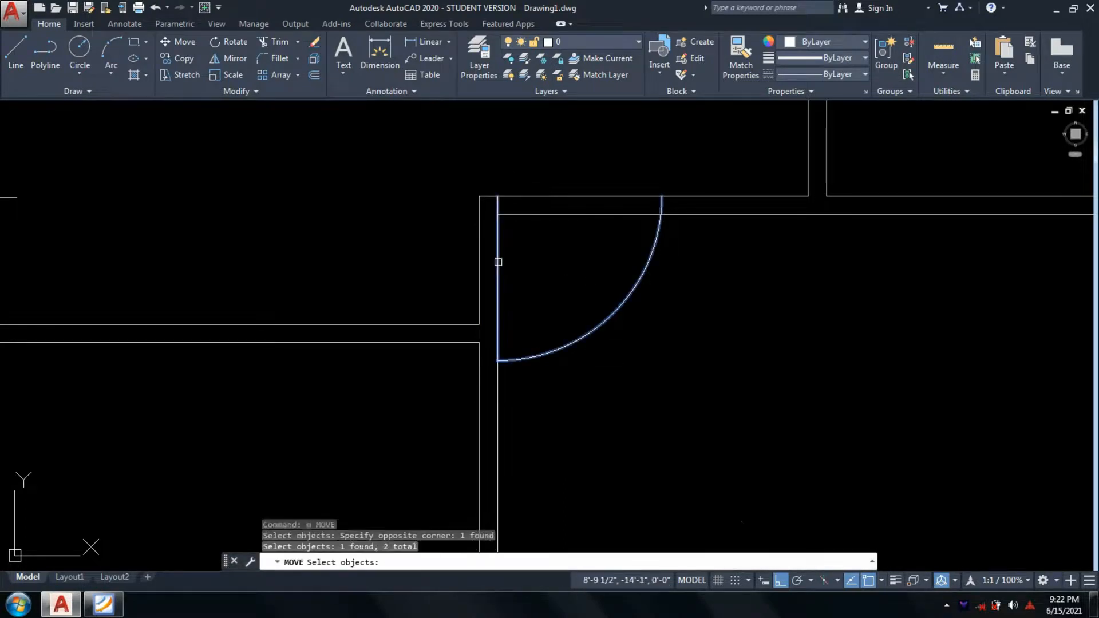
pyautogui.press('Return')
pyautogui.click(497, 196)
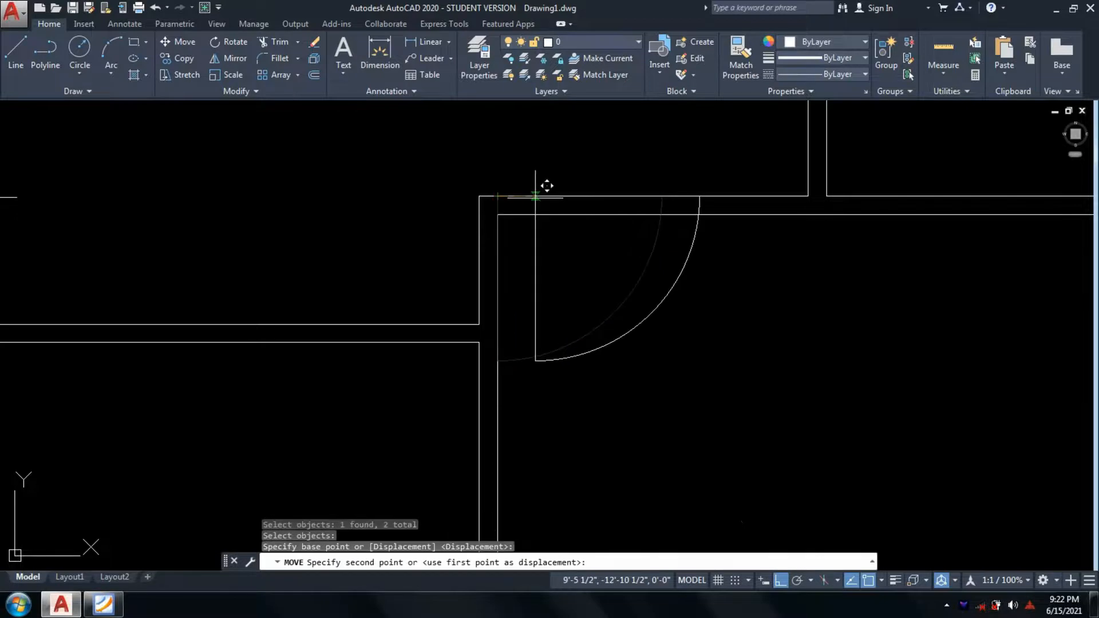
pyautogui.click(507, 197)
# Trim both wall lines between the leaf and arc of the Bed Room 1 door to open the doorway
pyautogui.write('tr')
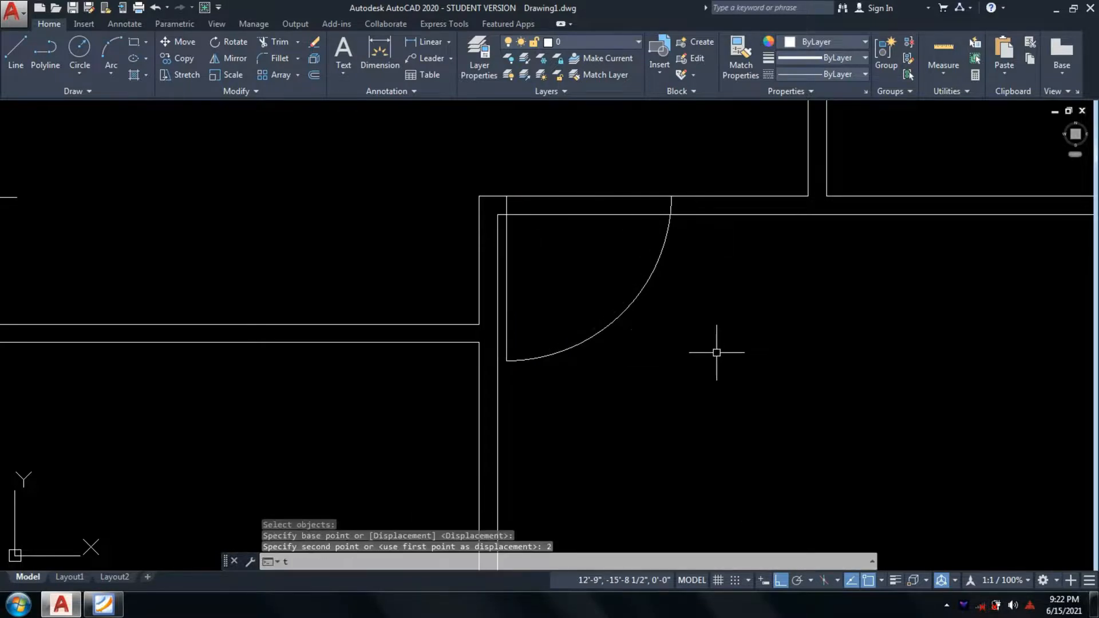
pyautogui.press('Return')
pyautogui.press('Return')
pyautogui.click(590, 256)
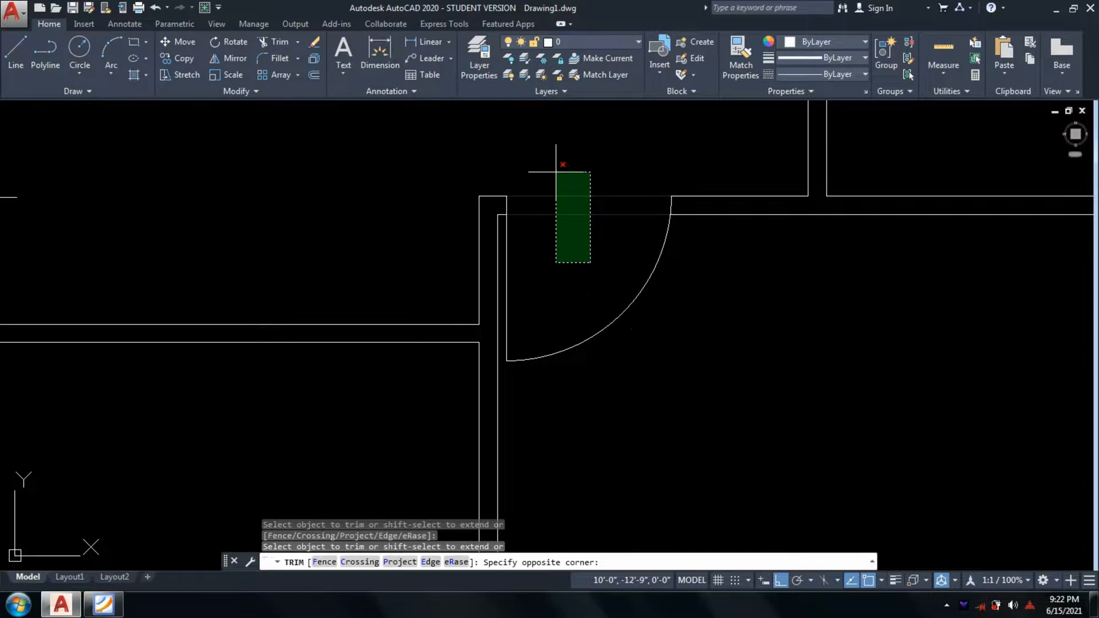
pyautogui.click(556, 167)
pyautogui.press('Return')
# Check the reference PDF and draw a short line across the kitchen's upper wall at its midpoint
pyautogui.scroll(-4, 706, 328)
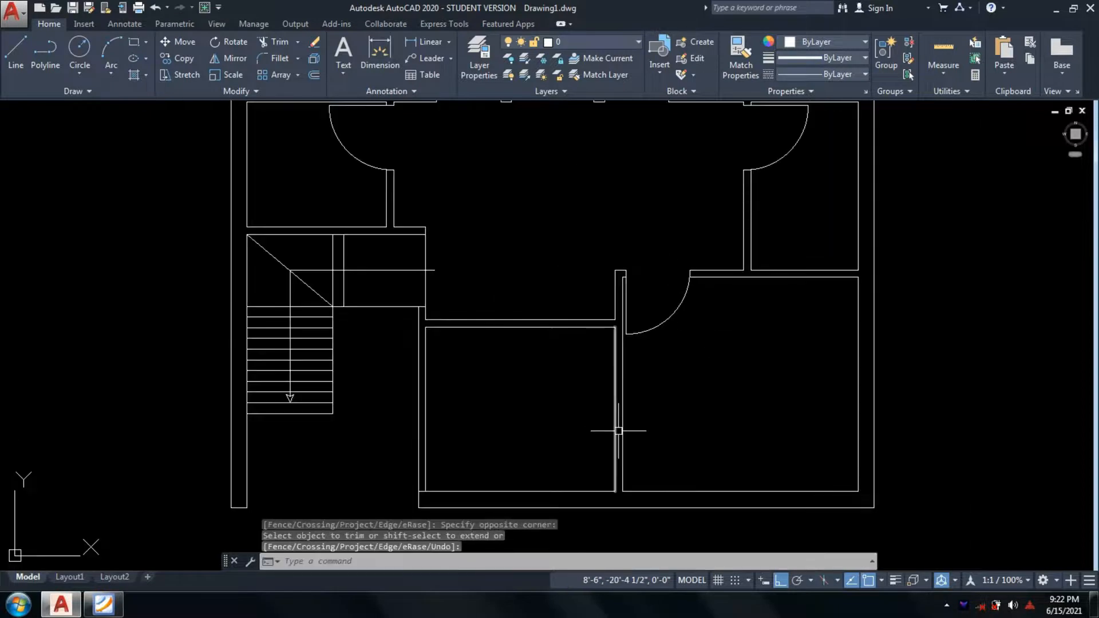
pyautogui.scroll(-3, 618, 430)
pyautogui.click(103, 605)
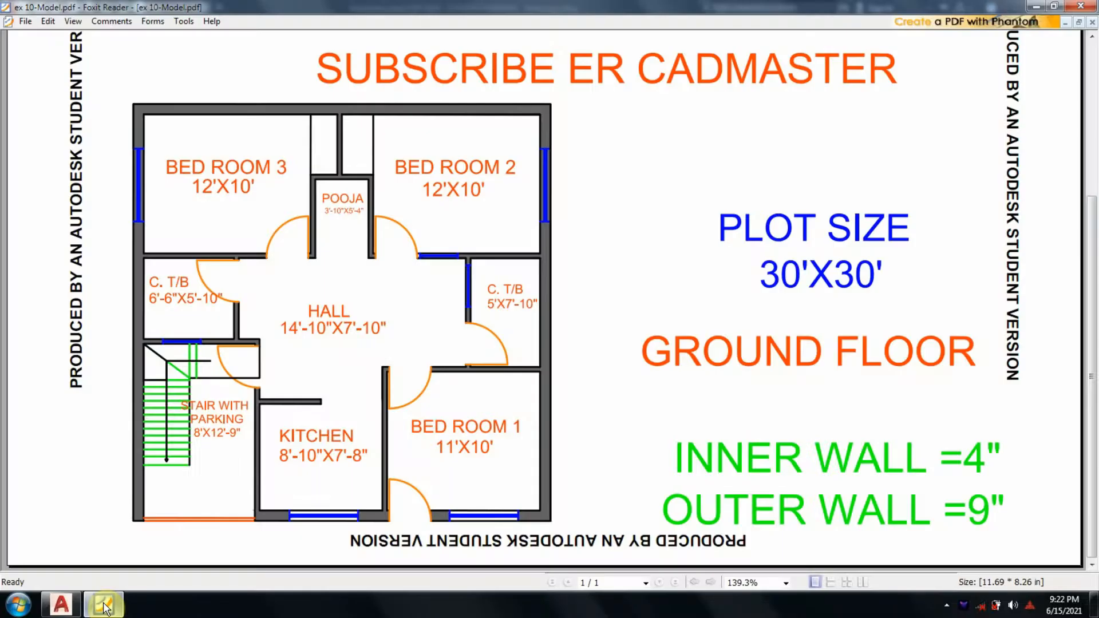
pyautogui.click(103, 605)
pyautogui.press('Escape')
pyautogui.write('l')
pyautogui.press('Return')
pyautogui.scroll(5, 580, 386)
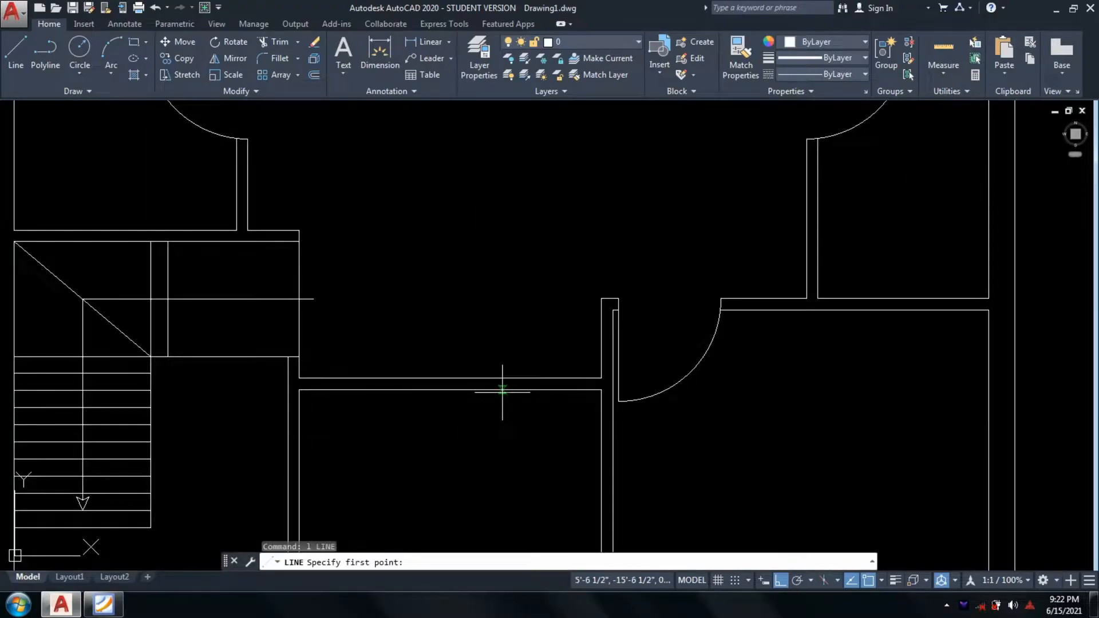
pyautogui.click(450, 378)
pyautogui.scroll(2, 452, 401)
pyautogui.press('space')
# Trim away the kitchen's upper wall between the short line and the Bed Room 1 wall
pyautogui.write('tr')
pyautogui.press('space')
pyautogui.press('space')
pyautogui.click(490, 400)
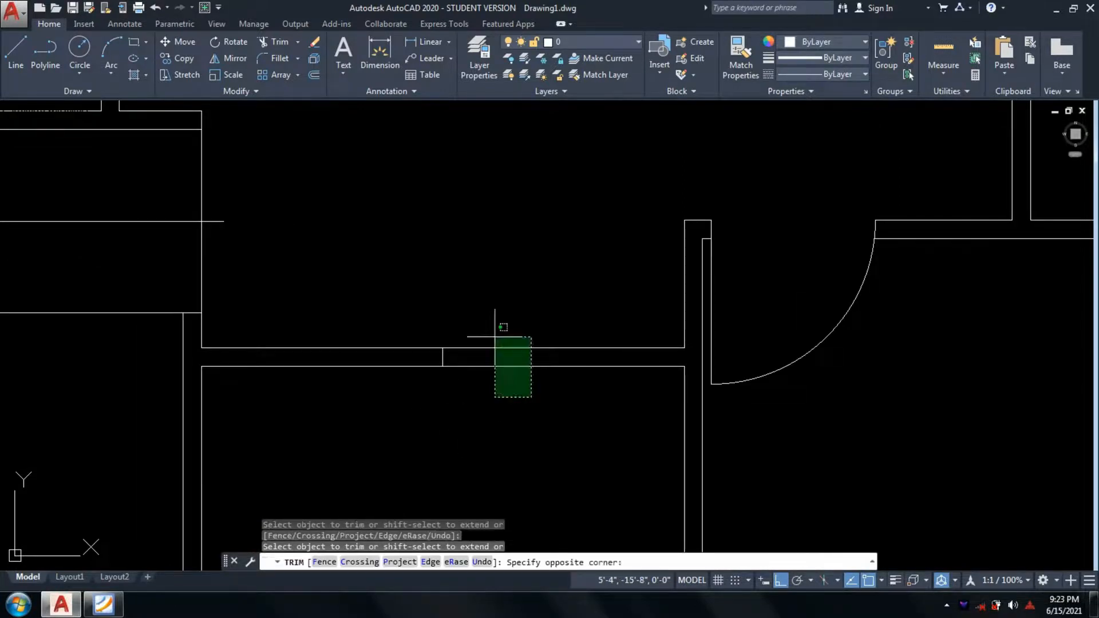
pyautogui.click(534, 344)
pyautogui.press('Escape')
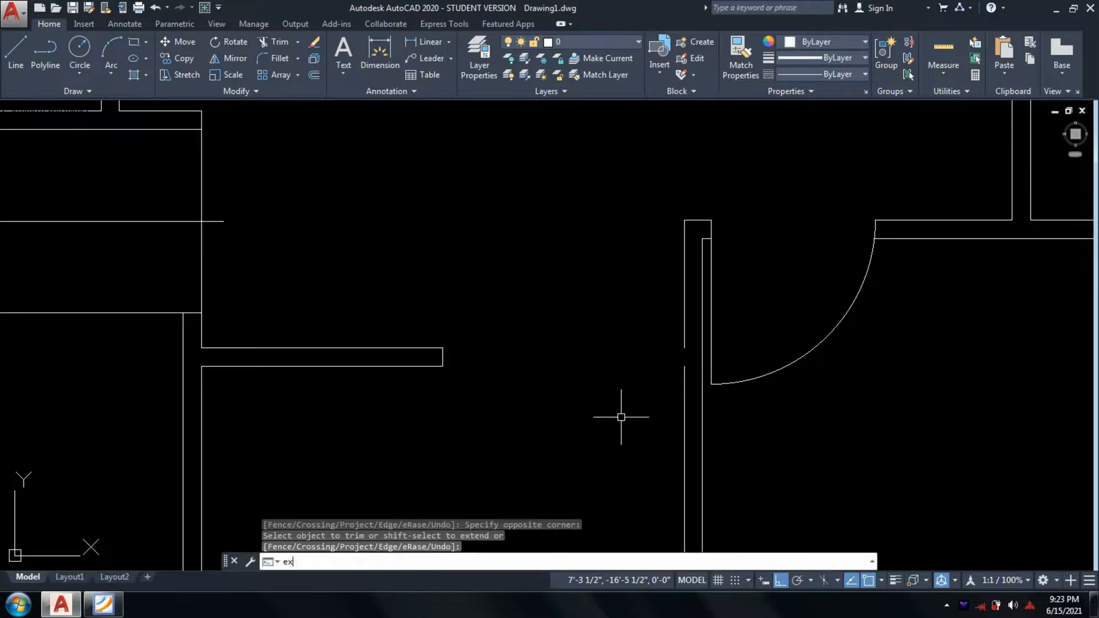
# Try to extend the upper segment of the broken wall line between the kitchen and Bed Room 1 across the gap
pyautogui.write('ex')
pyautogui.press('space')
pyautogui.press('space')
pyautogui.click(681, 321)
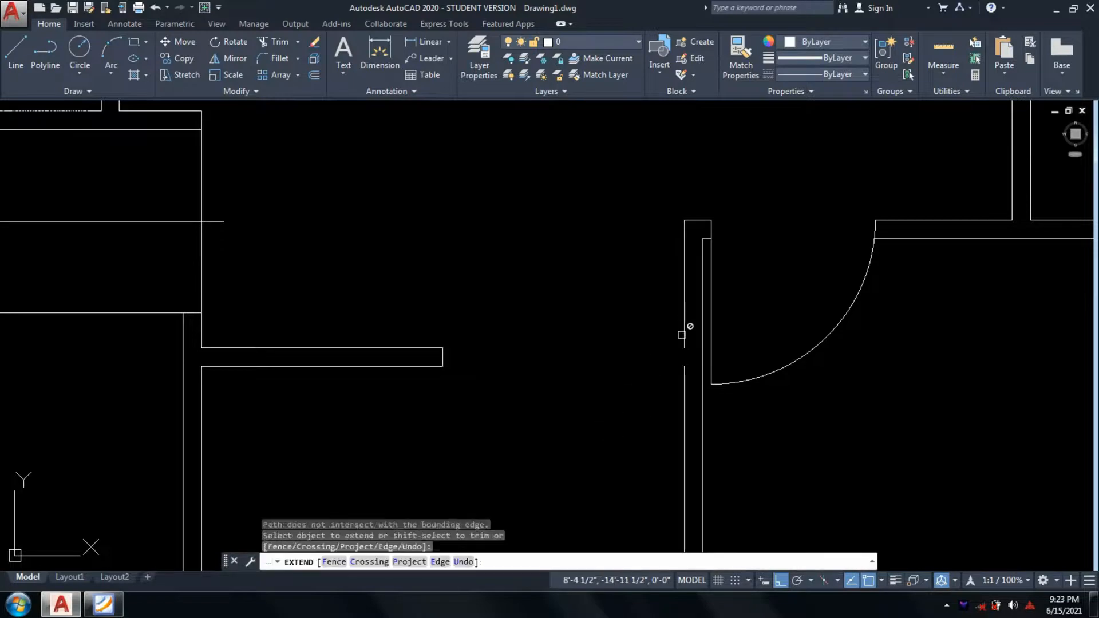
pyautogui.moveTo(694, 330); pyautogui.dragTo(623, 311)
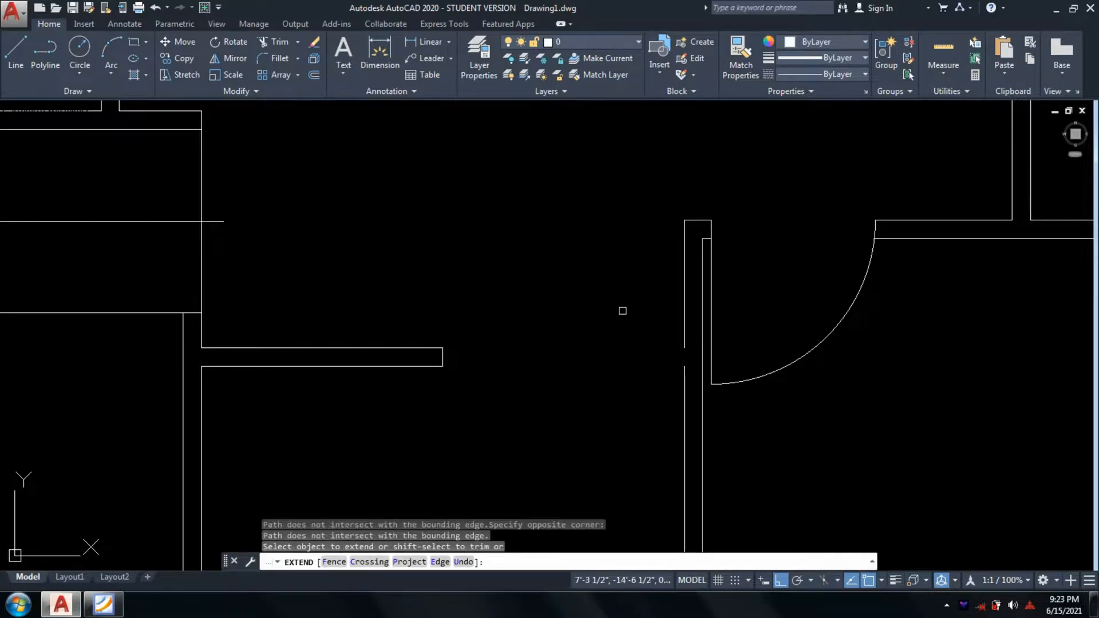
pyautogui.press('Return')
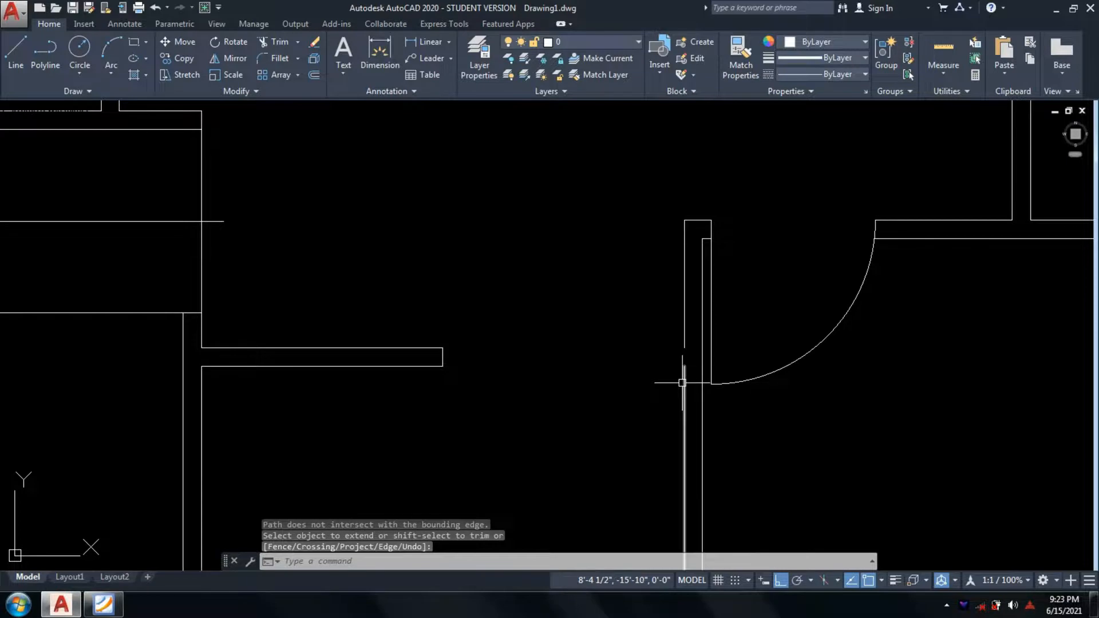
# Try to join the two collinear segments of the broken wall line between the kitchen and Bed Room 1
pyautogui.scroll(2, 682, 382)
pyautogui.write('j')
pyautogui.press('Return')
pyautogui.moveTo(704, 337); pyautogui.dragTo(641, 358)
pyautogui.click(686, 396)
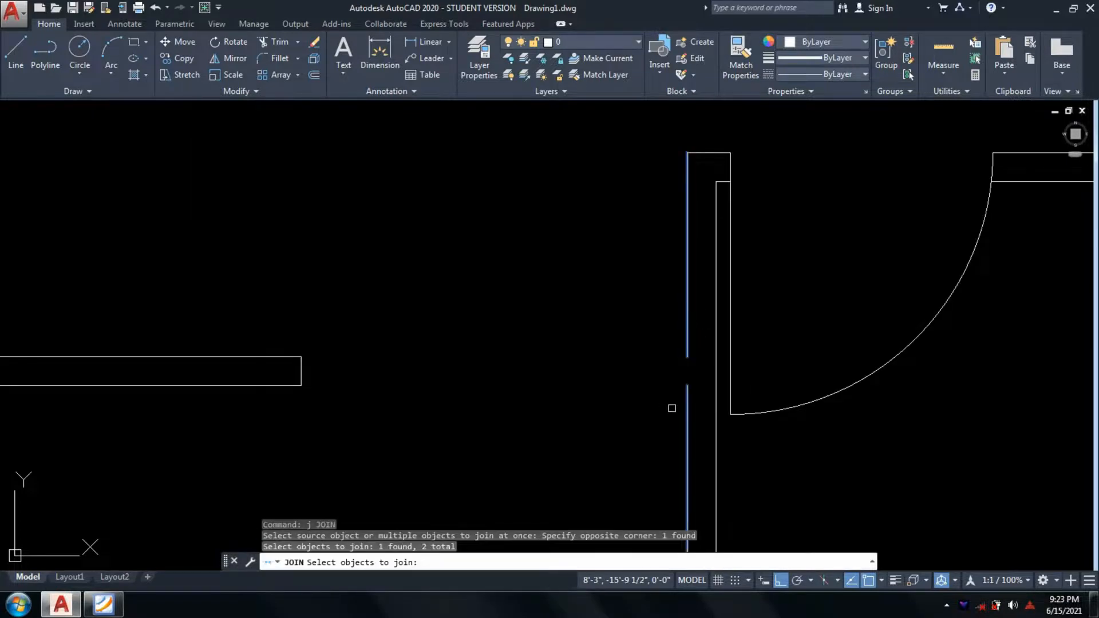
pyautogui.press('Escape')
pyautogui.press('Escape')
pyautogui.write('l')
pyautogui.press('Return')
pyautogui.scroll(3, 694, 377)
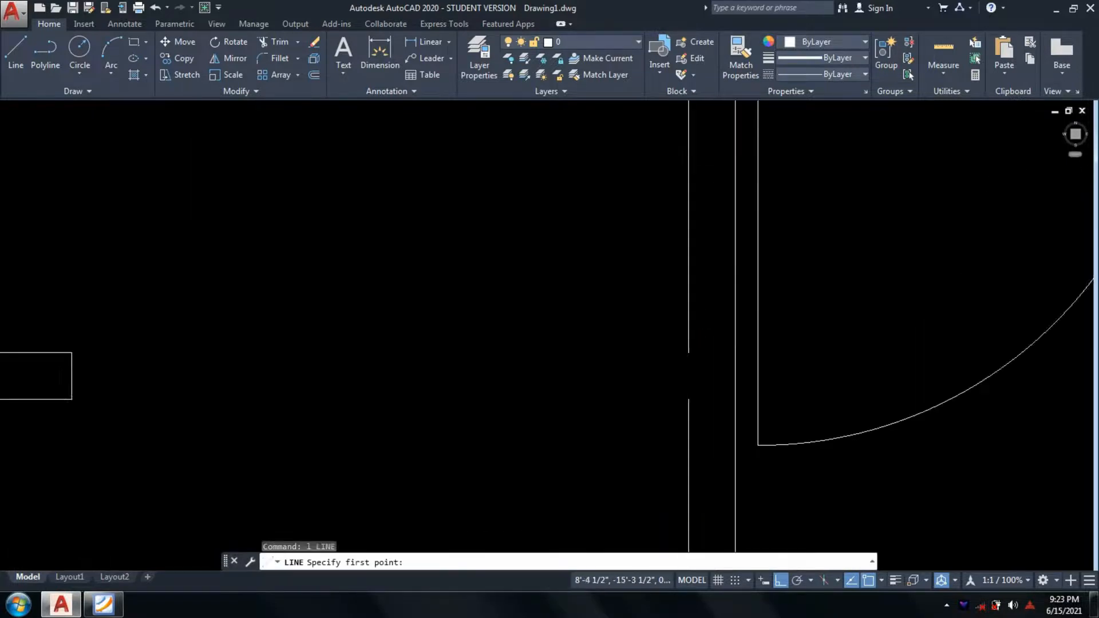
pyautogui.press('Escape')
pyautogui.press('Escape')
# Stretch the lower end of the upper wall segment beside the kitchen straight down to close the gap
pyautogui.click(709, 334)
pyautogui.click(660, 316)
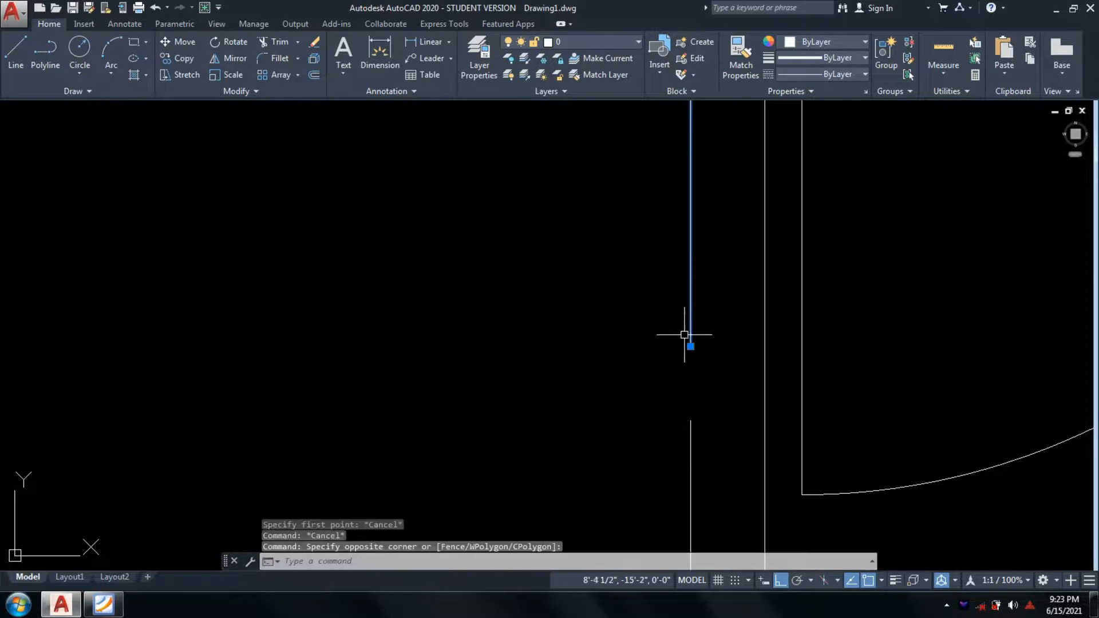
pyautogui.click(691, 347)
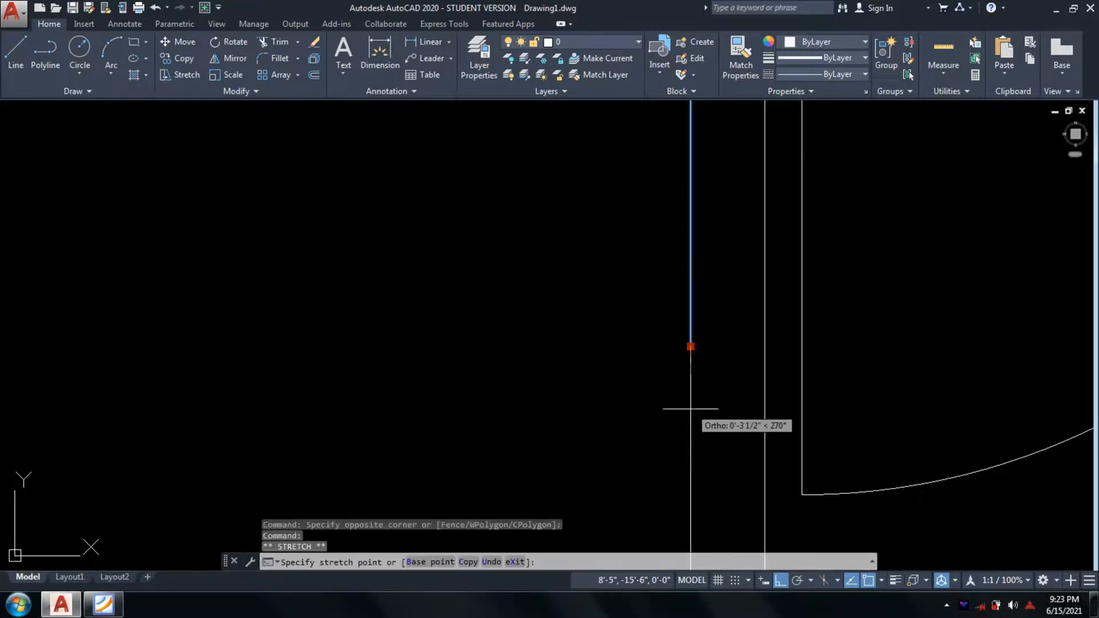
pyautogui.press('Escape')
pyautogui.press('Escape')
pyautogui.scroll(-2, 760, 409)
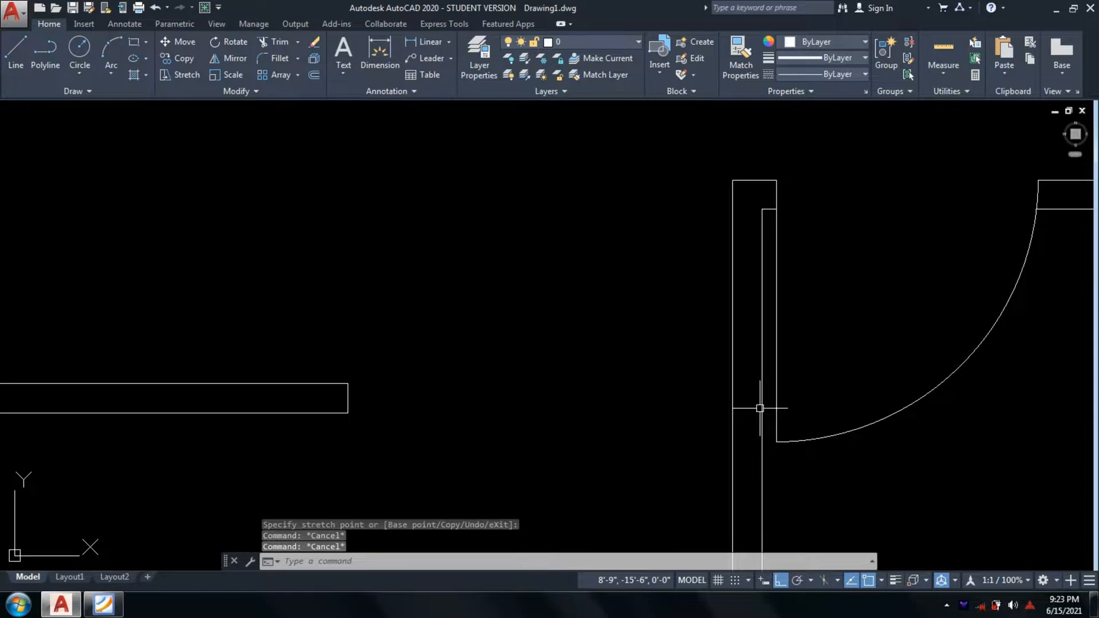
pyautogui.scroll(-6, 915, 380)
pyautogui.moveTo(903, 380); pyautogui.dragTo(522, 426, button='middle')
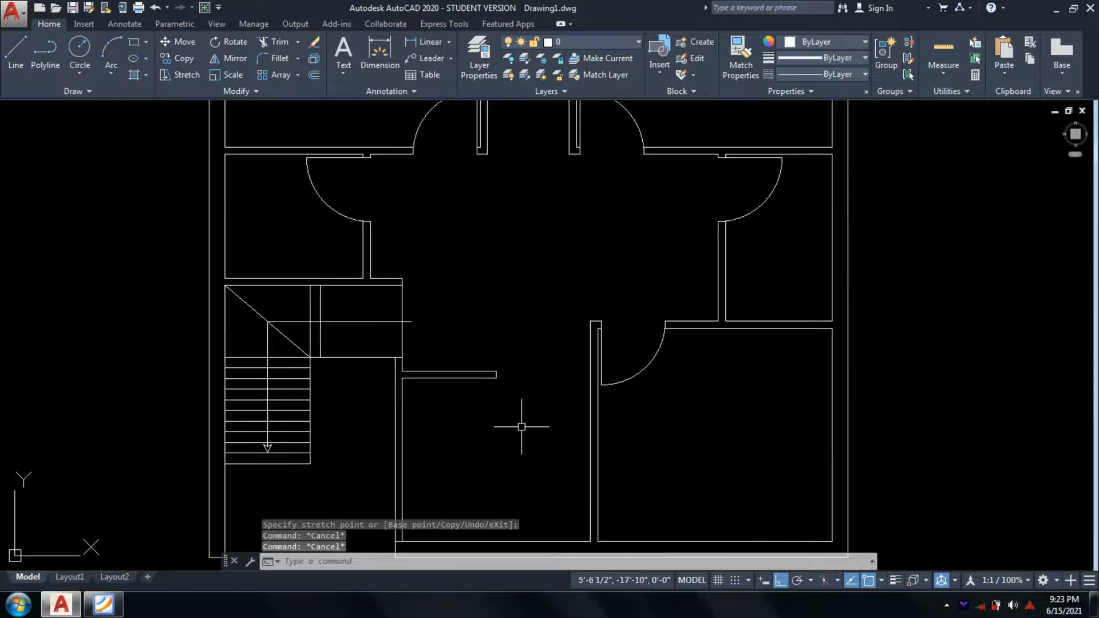
pyautogui.scroll(-4, 472, 382)
pyautogui.scroll(2, 515, 401)
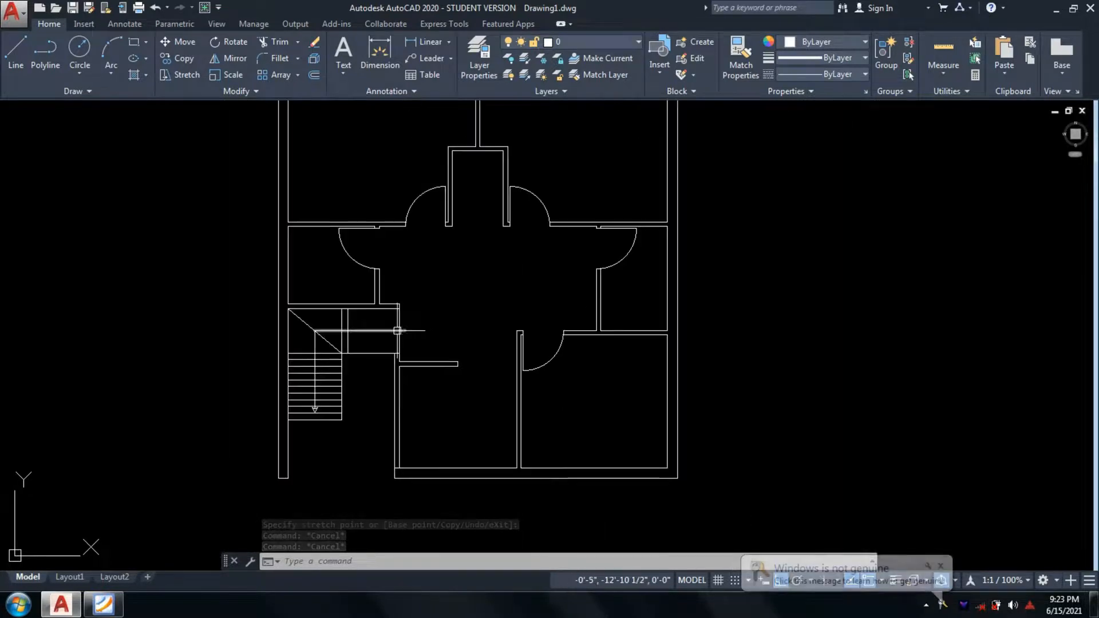
pyautogui.write('c')
pyautogui.press('Return')
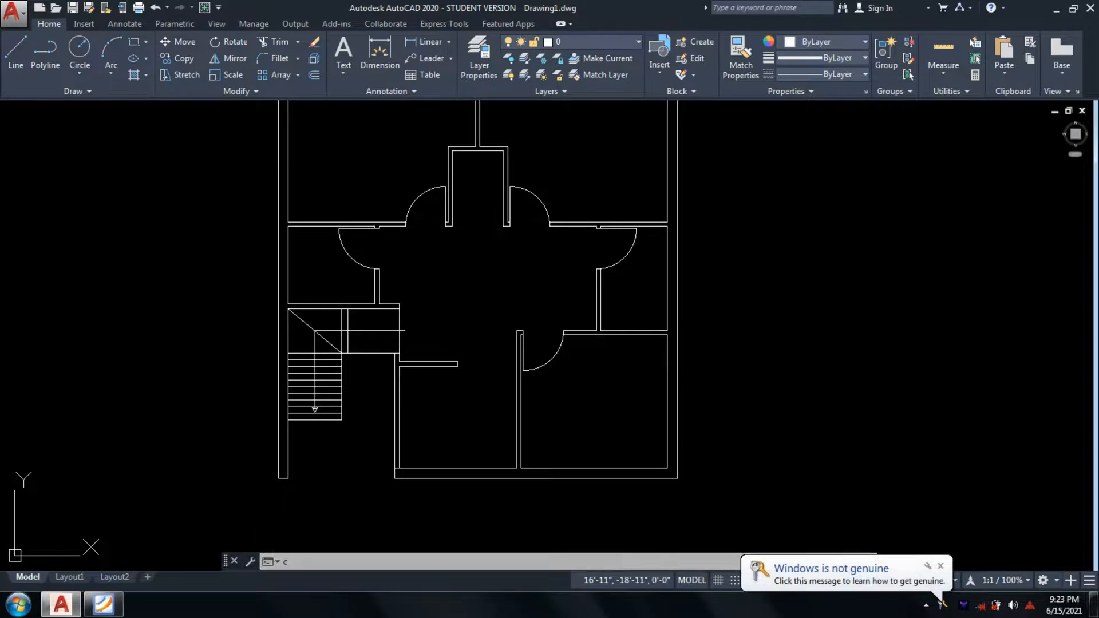
pyautogui.press('Escape')
# Copy the Bed Room 1 door's arc and leaf by the hinge point into the empty space right of the plan
pyautogui.scroll(4, 592, 388)
pyautogui.write('co')
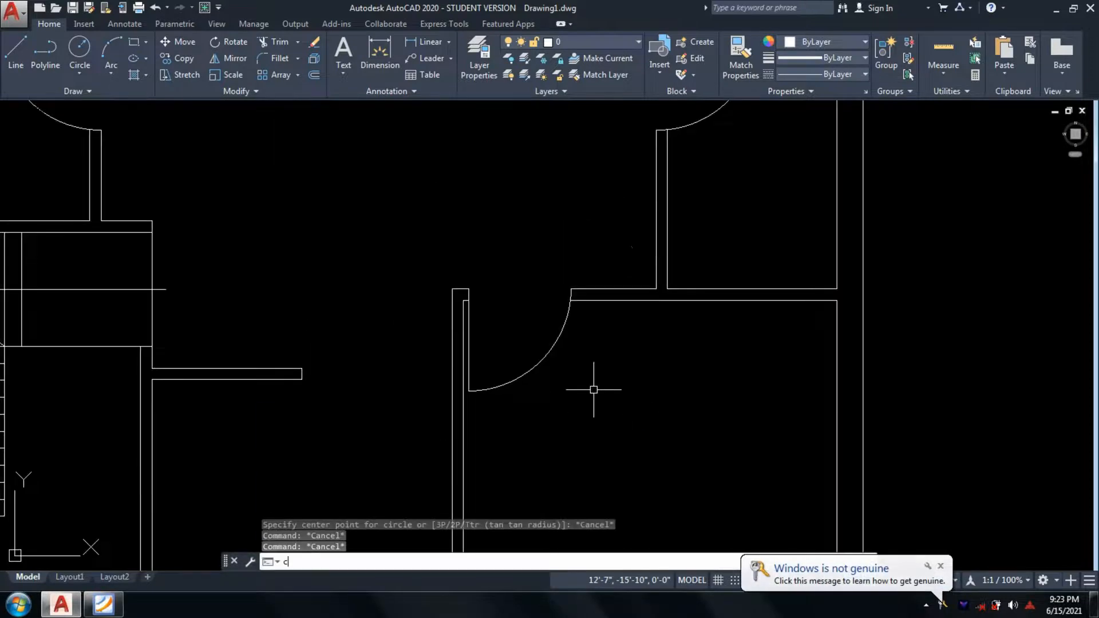
pyautogui.press('Return')
pyautogui.click(582, 361)
pyautogui.click(532, 324)
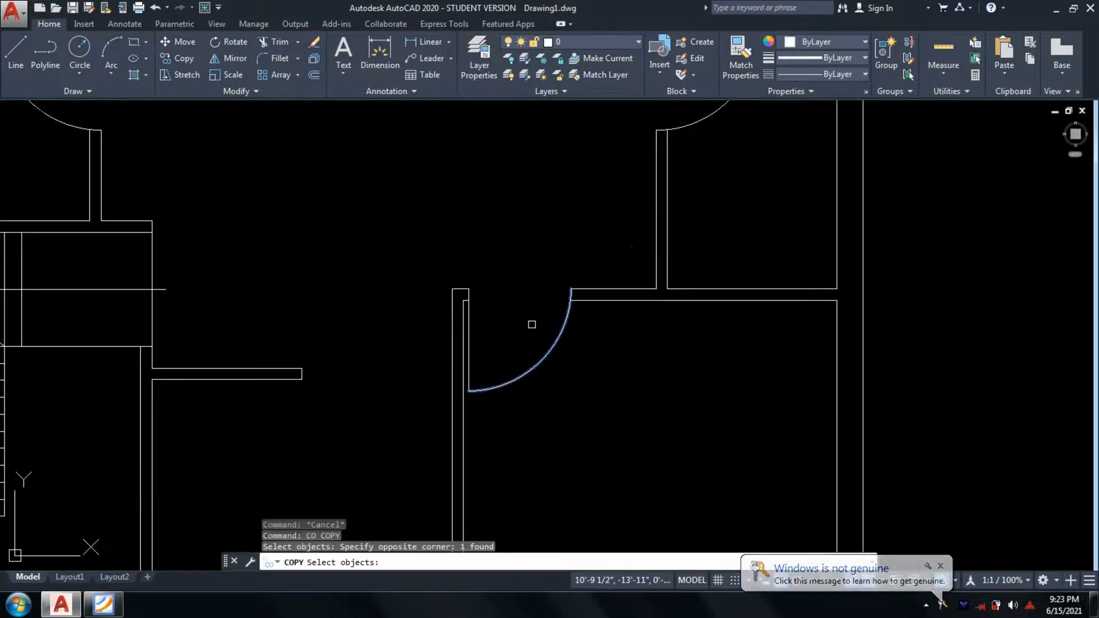
pyautogui.click(467, 310)
pyautogui.press('Return')
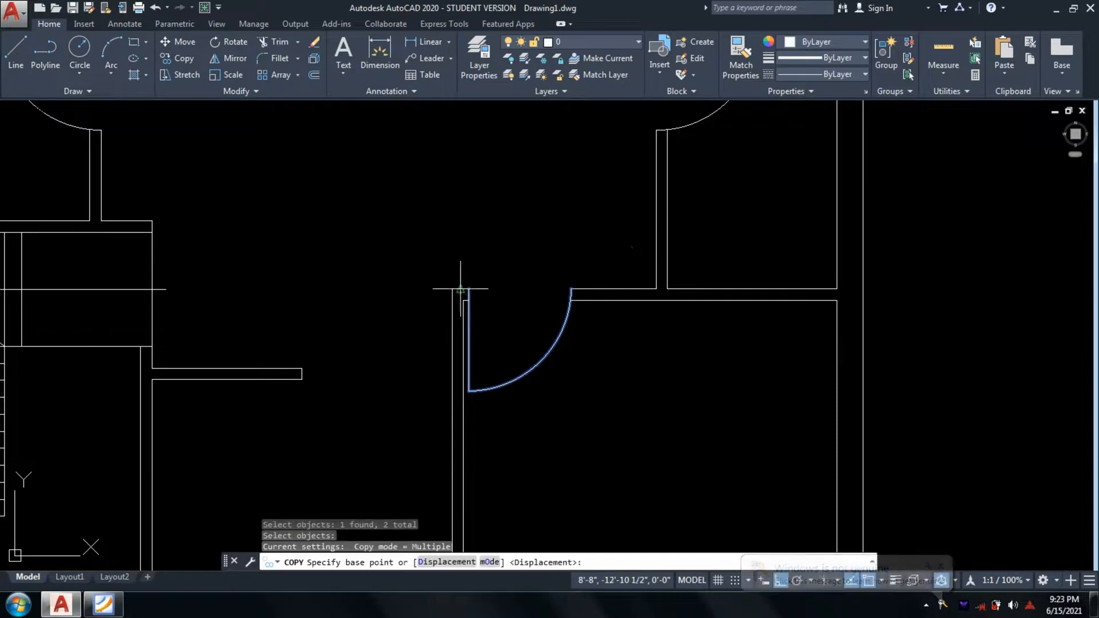
pyautogui.click(469, 289)
pyautogui.scroll(-6, 279, 362)
pyautogui.click(583, 363)
pyautogui.press('Return')
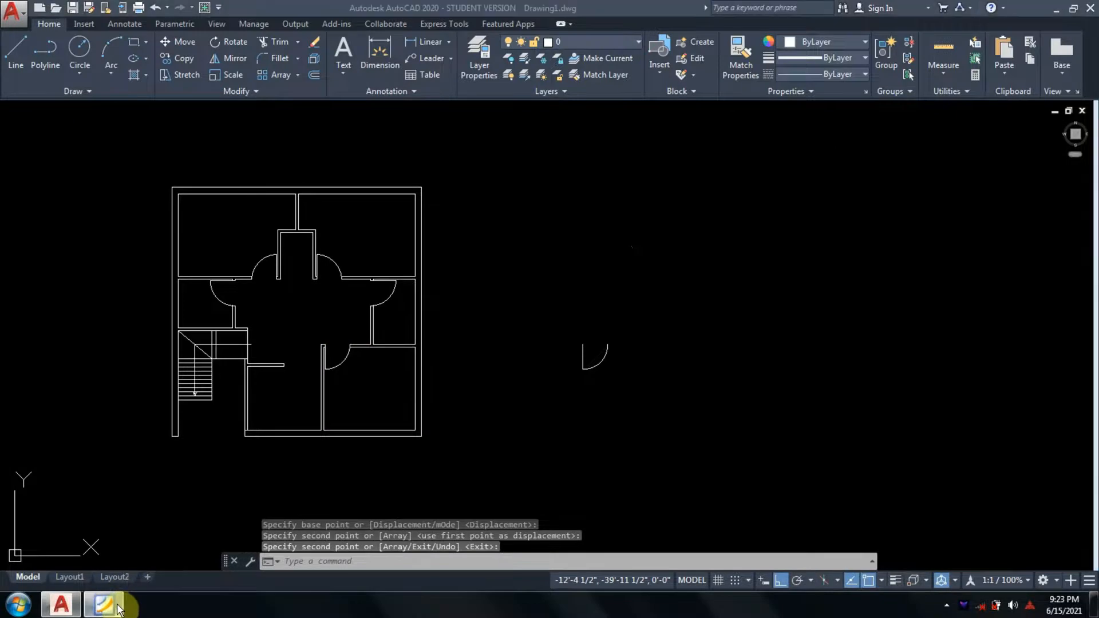
# Check the reference PDF and rotate the copied door 270° about its hinge point
pyautogui.click(117, 611)
pyautogui.click(117, 612)
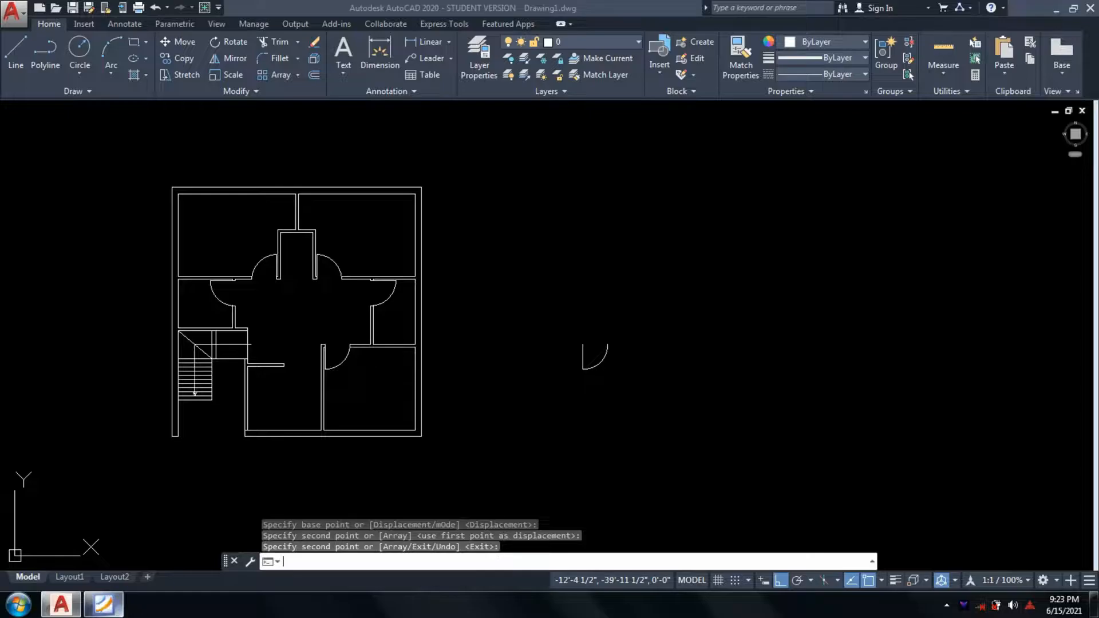
pyautogui.write('r')
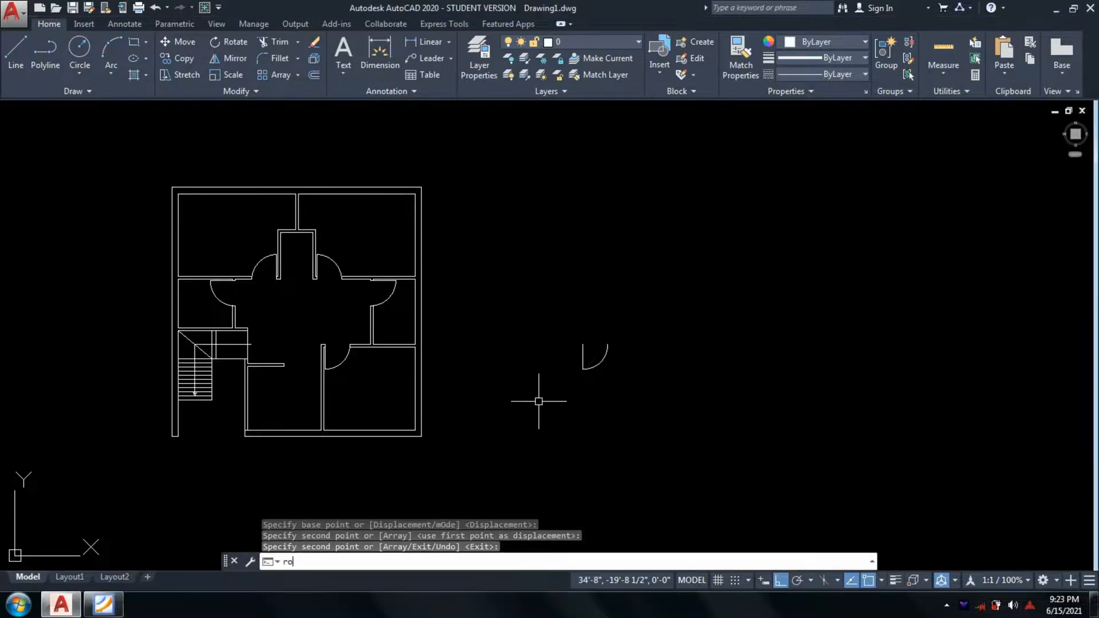
pyautogui.write('o')
pyautogui.press('Return')
pyautogui.click(638, 382)
pyautogui.click(515, 325)
pyautogui.click(583, 344)
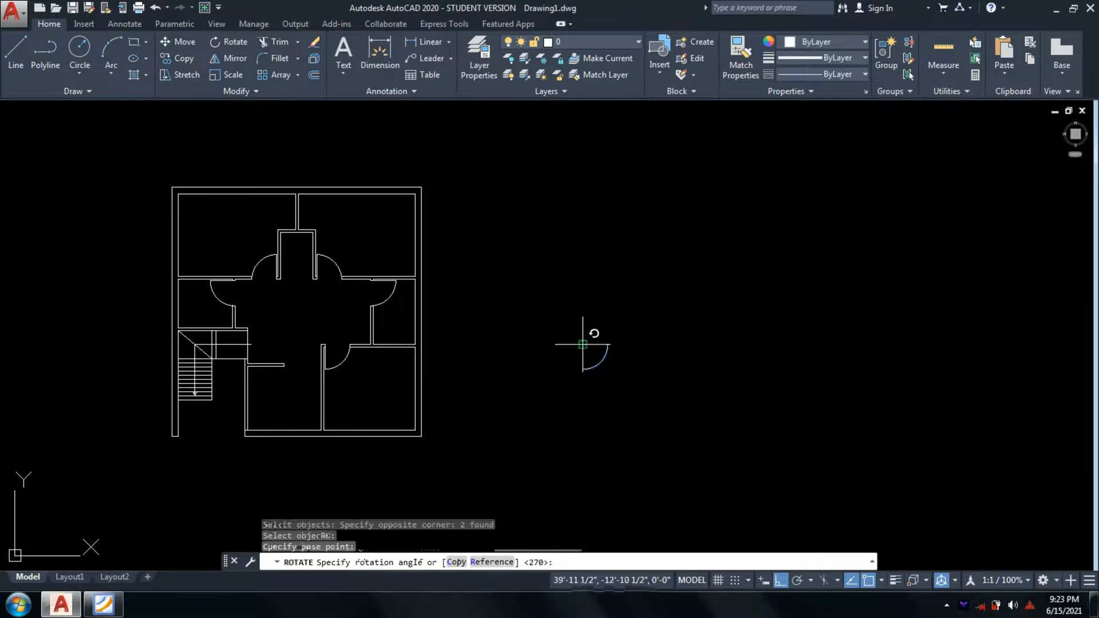
pyautogui.click(578, 442)
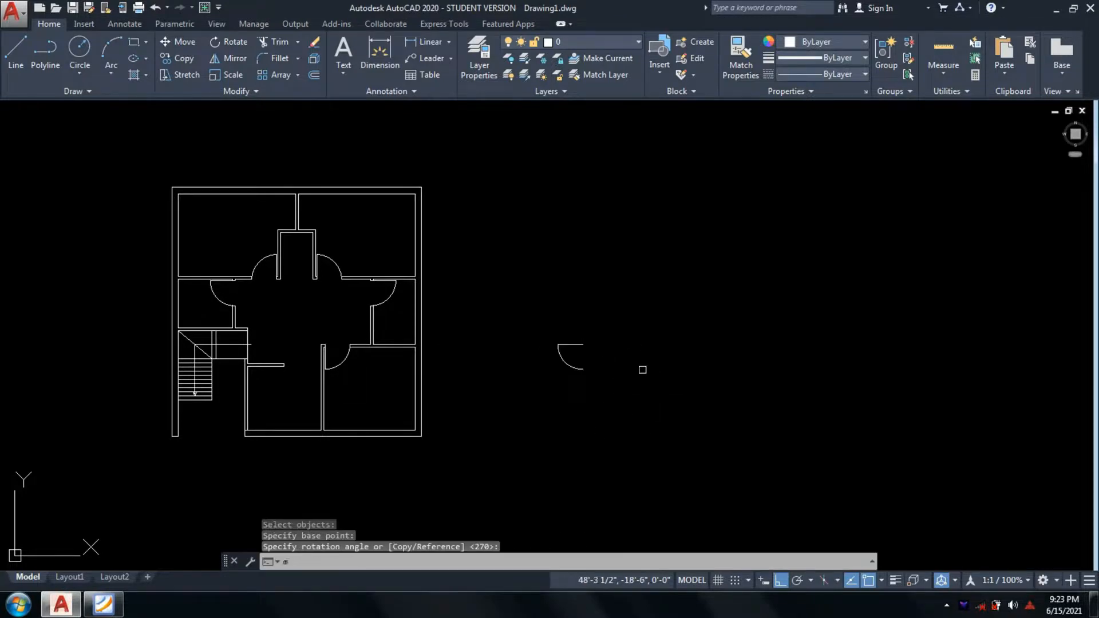
# Move the rotated door by its hinge point onto the upper-right inner corner of the stair area beside the hall
pyautogui.write('m')
pyautogui.press('Return')
pyautogui.click(537, 317)
pyautogui.press('Return')
pyautogui.click(582, 344)
pyautogui.moveTo(393, 326); pyautogui.dragTo(667, 383, button='middle')
pyautogui.scroll(4, 532, 391)
pyautogui.scroll(1, 515, 372)
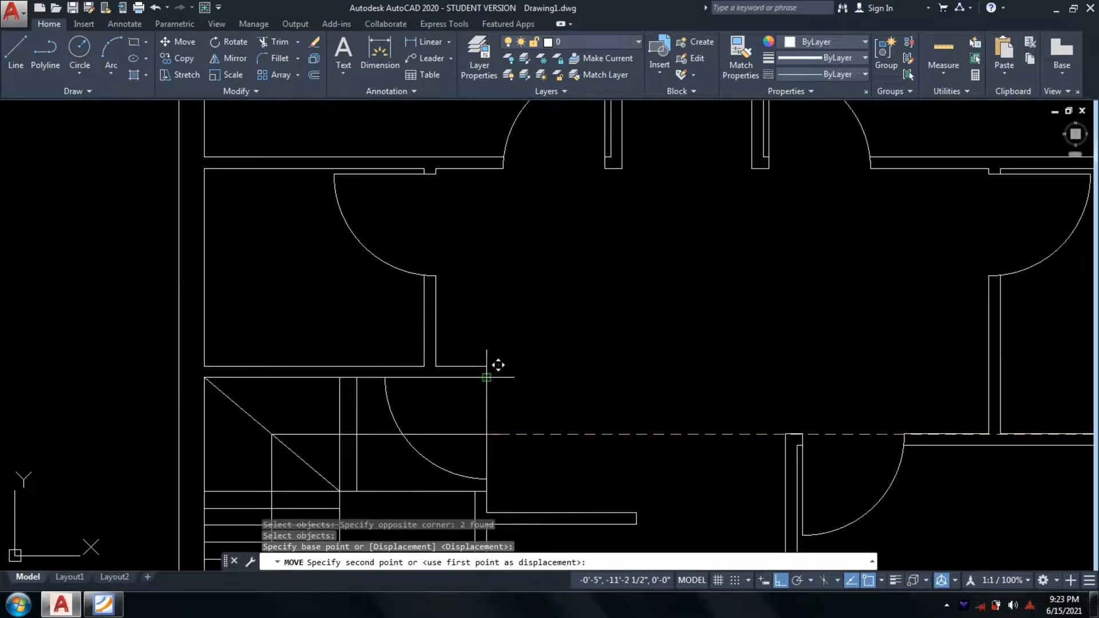
pyautogui.click(498, 369)
# Move the stair-side door's arc and leaf 2" down along the hall wall line
pyautogui.scroll(-4, 522, 457)
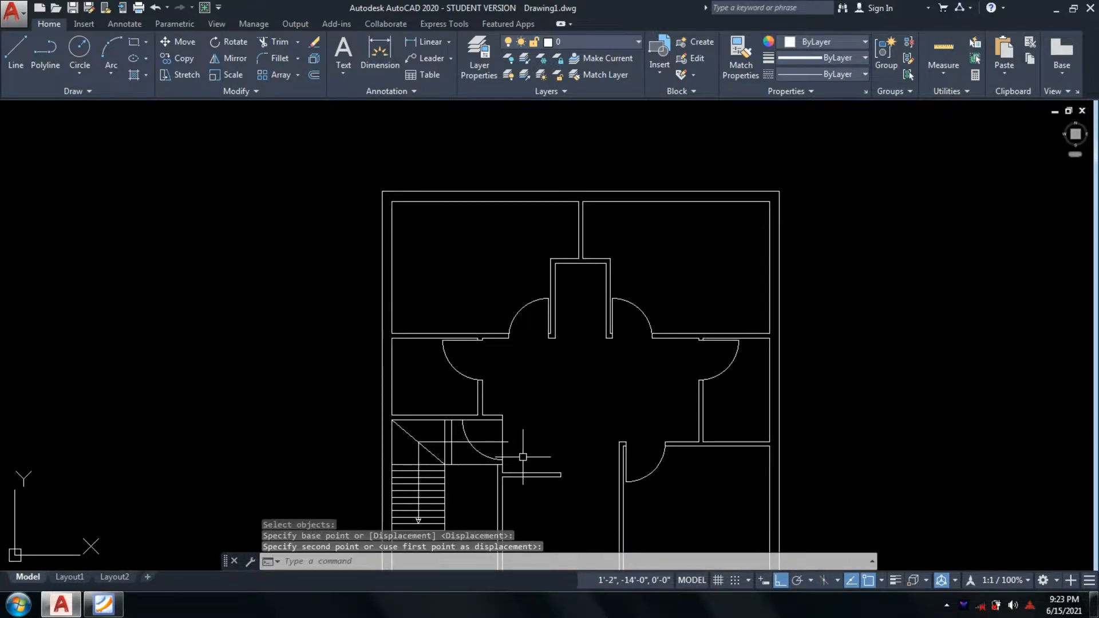
pyautogui.scroll(5, 522, 457)
pyautogui.write('m')
pyautogui.press('Return')
pyautogui.click(518, 434)
pyautogui.click(447, 473)
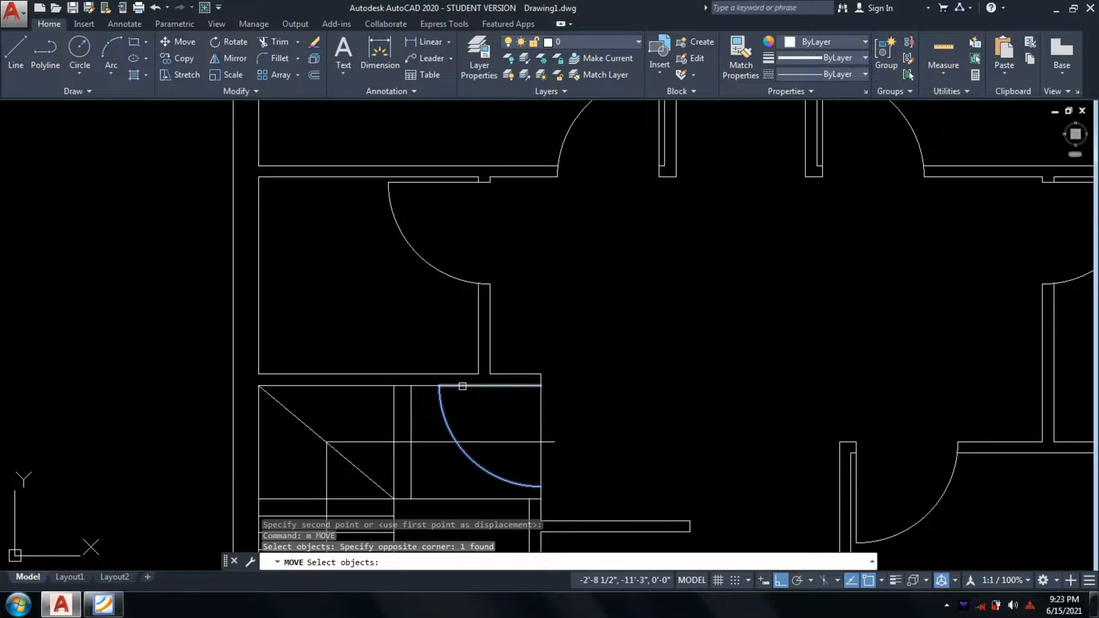
pyautogui.click(463, 386)
pyautogui.press('Return')
pyautogui.click(541, 386)
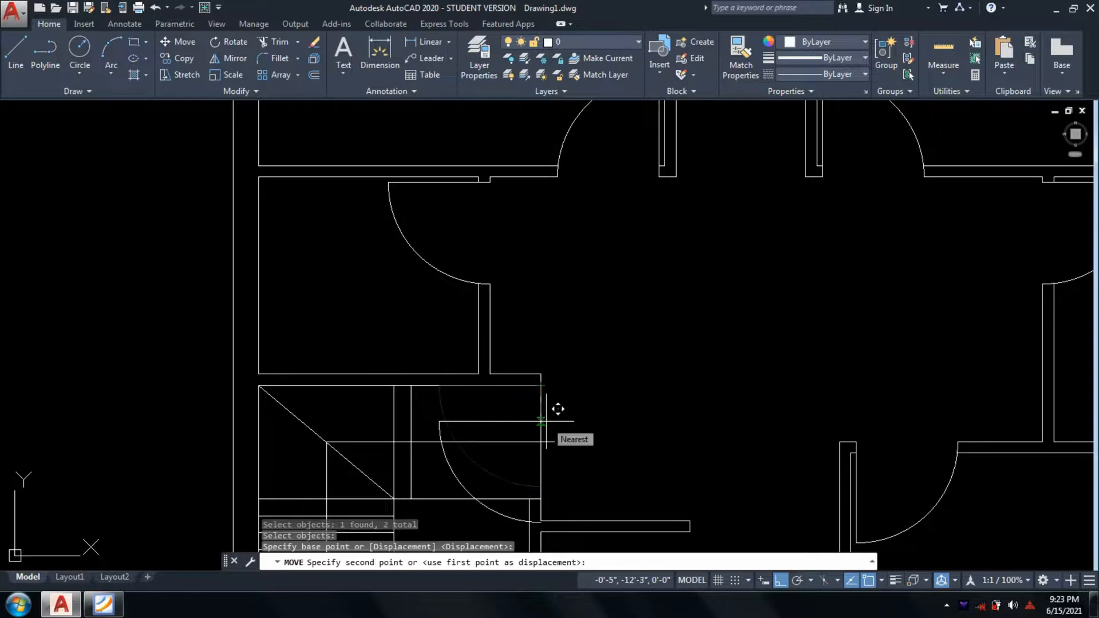
pyautogui.write('2')
pyautogui.press('Return')
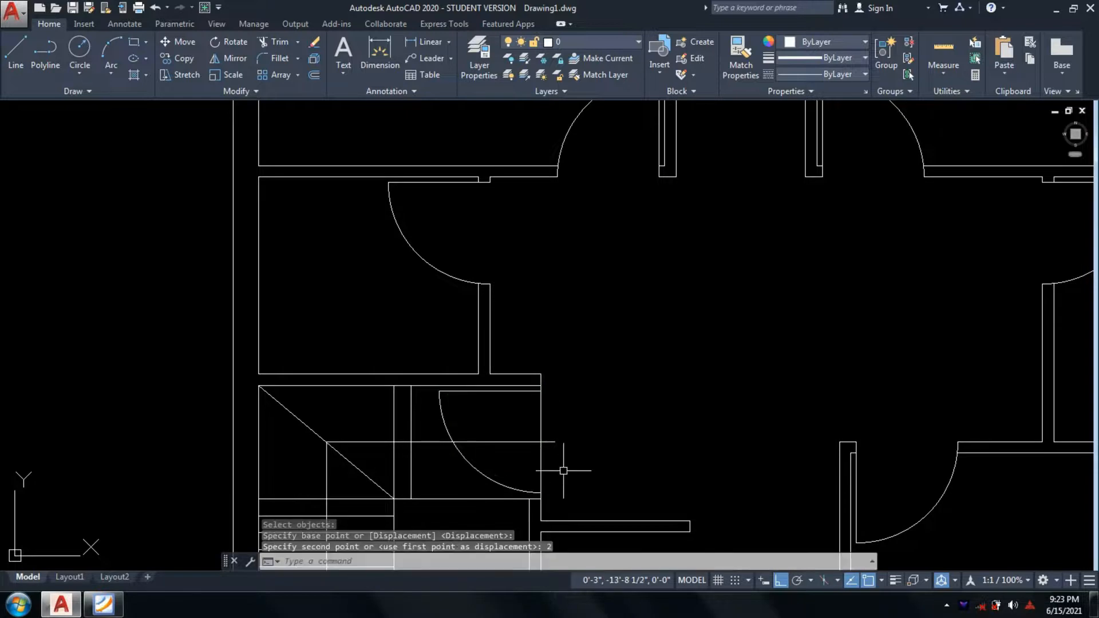
# Check the reference PDF for the positions of the windows in the kitchen and bedroom walls
pyautogui.scroll(-4, 563, 471)
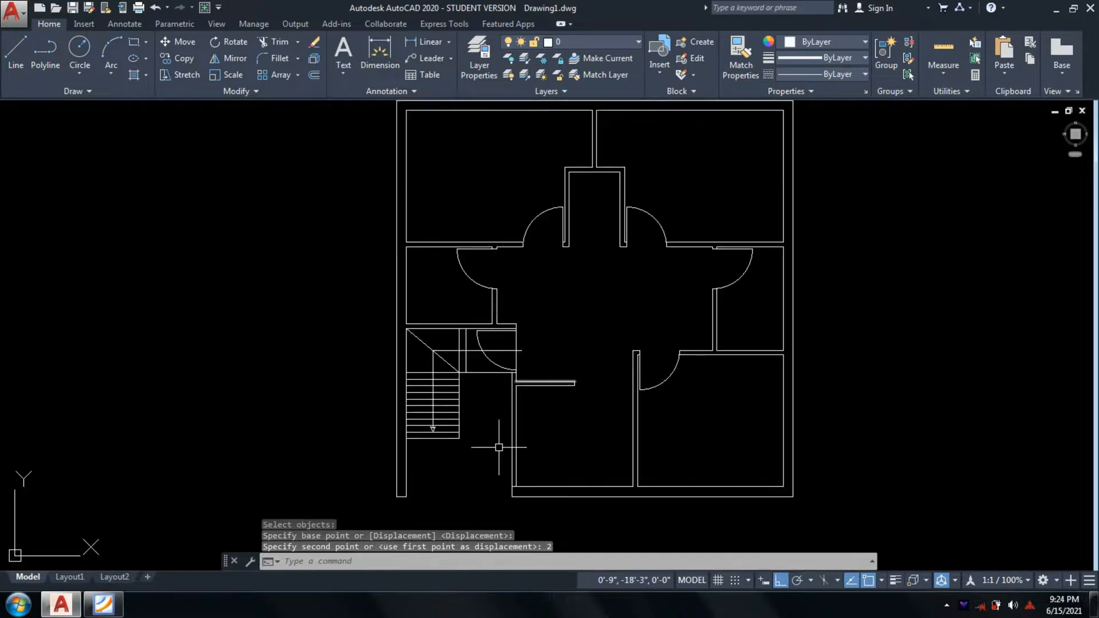
pyautogui.click(114, 611)
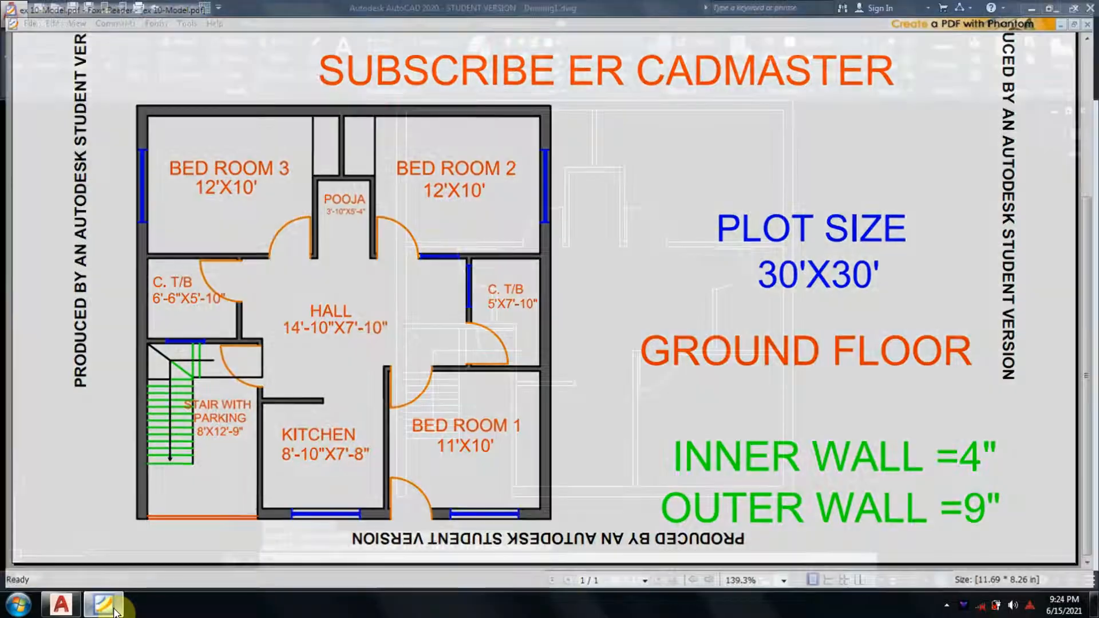
pyautogui.click(115, 611)
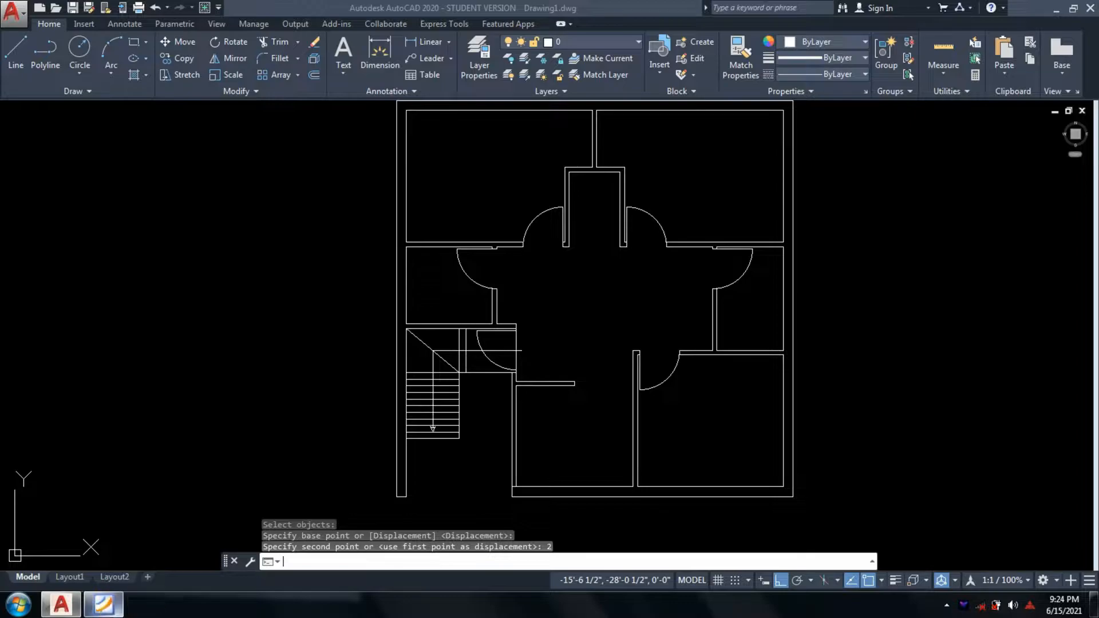
pyautogui.scroll(-4, 521, 502)
pyautogui.moveTo(522, 502); pyautogui.dragTo(300, 416, button='middle')
pyautogui.scroll(2, 367, 373)
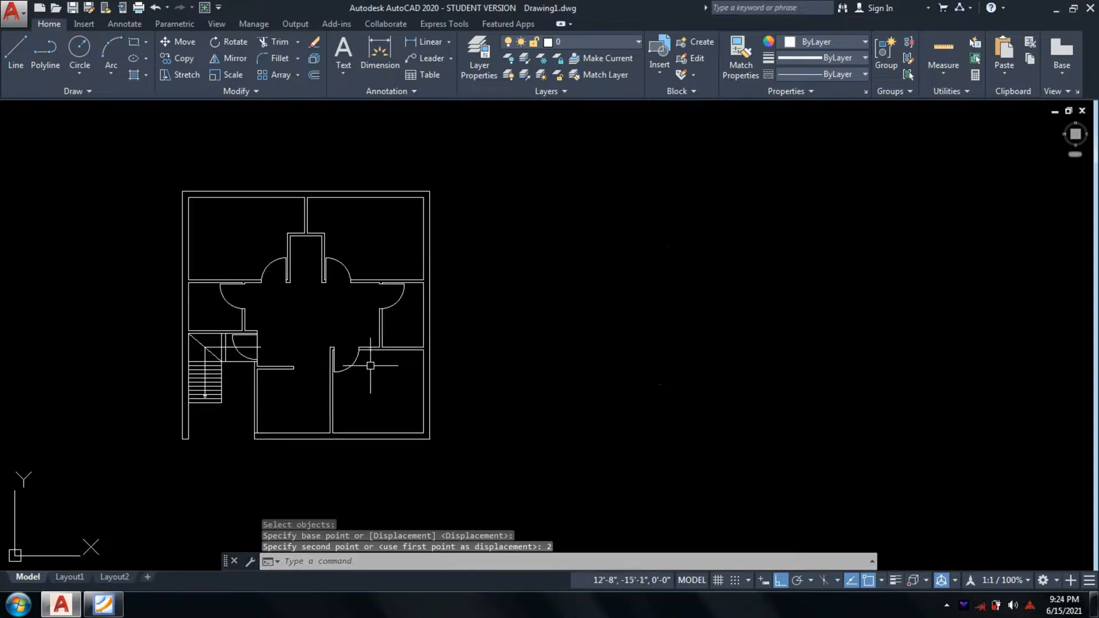
pyautogui.click(94, 609)
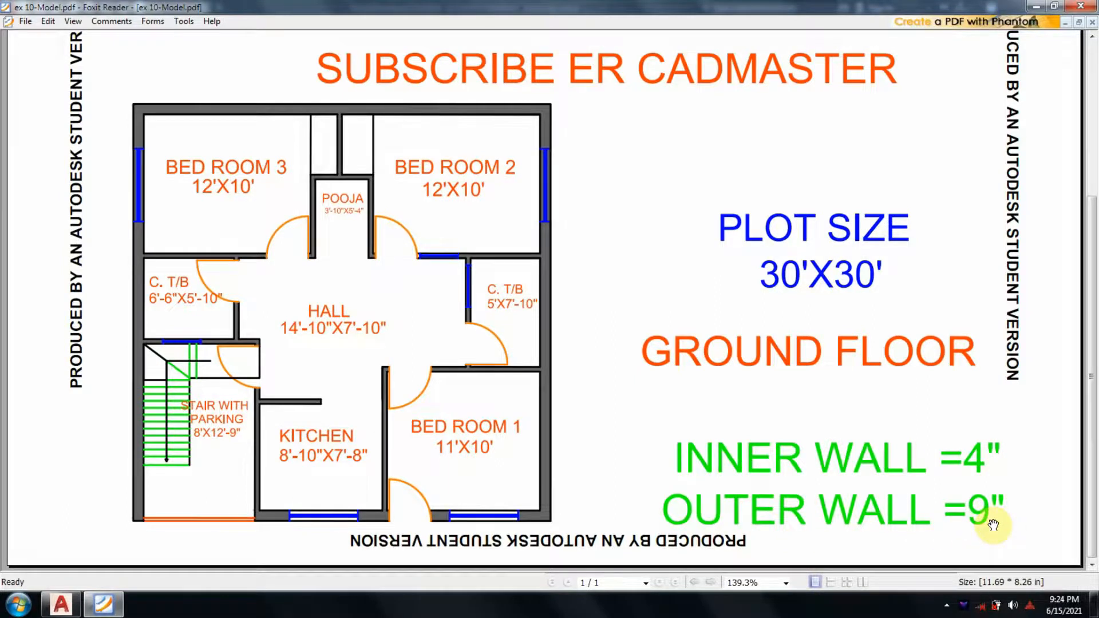
pyautogui.click(61, 604)
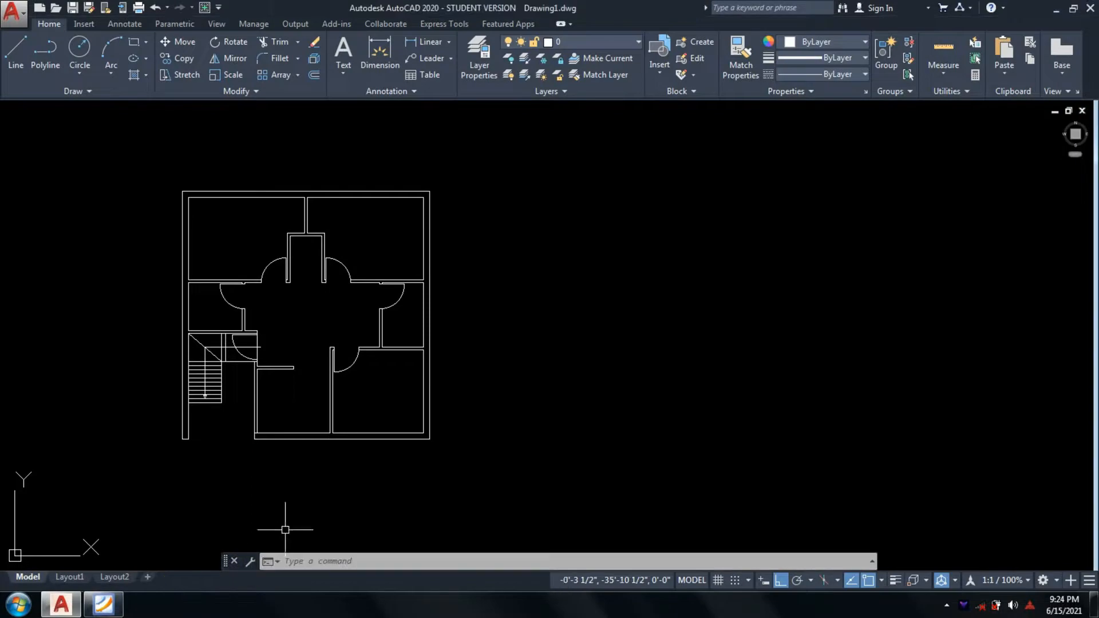
# Draw a vertical line about 2'-8 1/2" long across the kitchen's bottom outer wall, near the wall's left end
pyautogui.moveTo(515, 464); pyautogui.dragTo(819, 410, button='middle')
pyautogui.scroll(2, 719, 412)
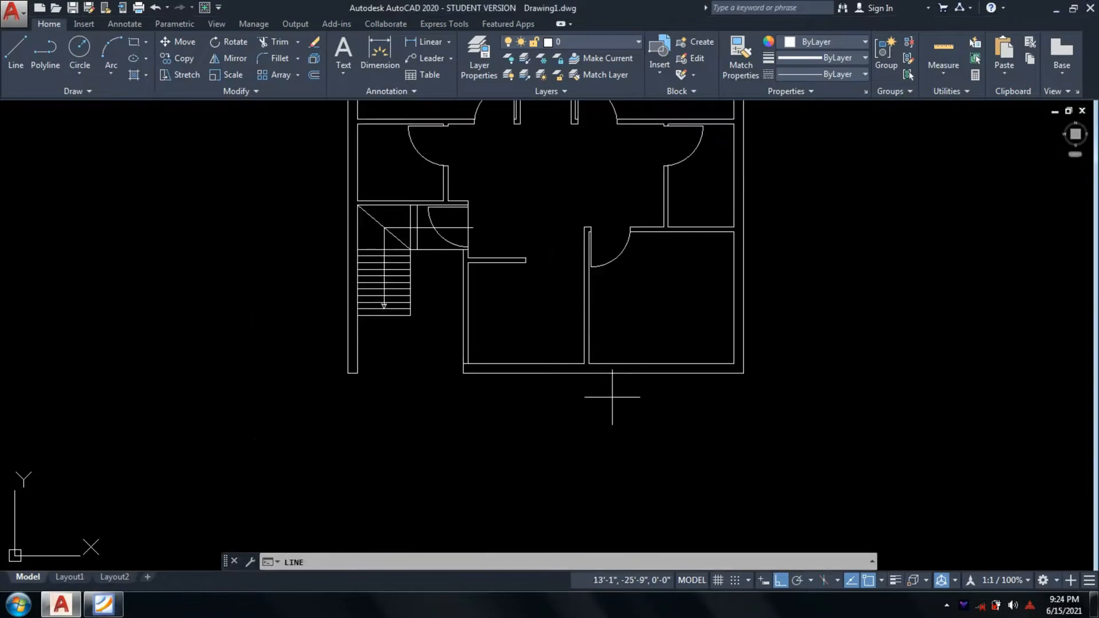
pyautogui.press('Return')
pyautogui.scroll(3, 500, 377)
pyautogui.click(481, 325)
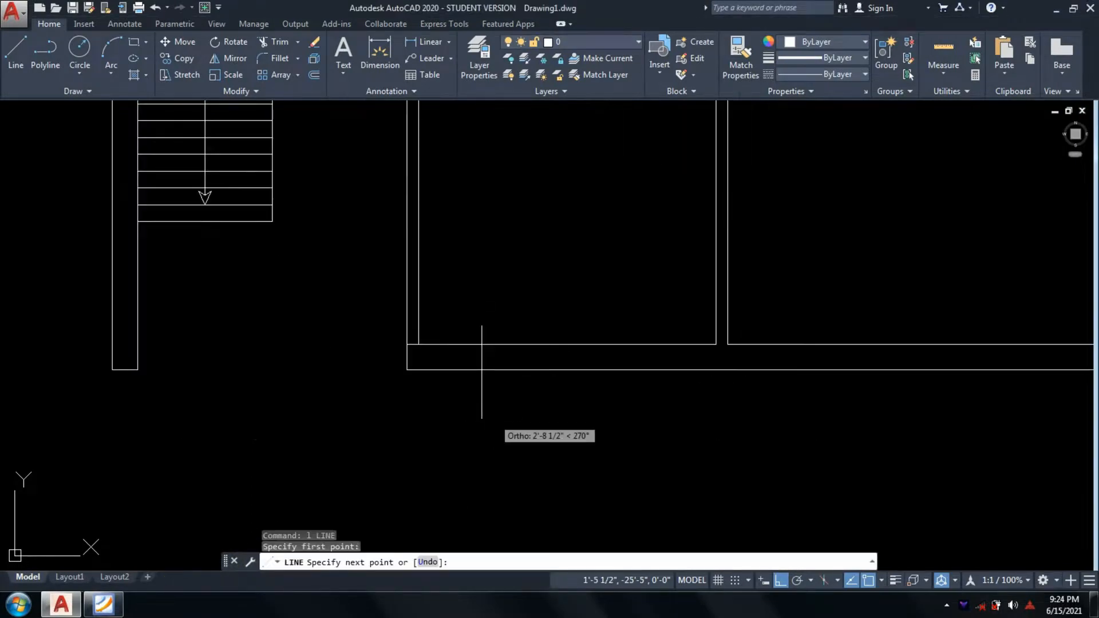
pyautogui.click(481, 419)
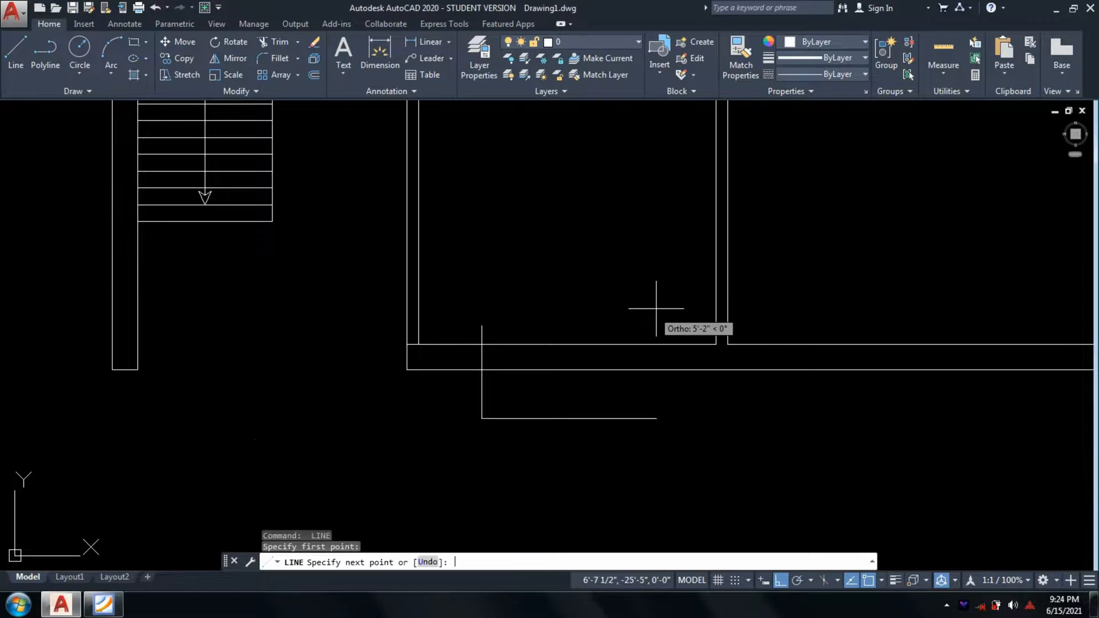
pyautogui.click(656, 309)
pyautogui.press('Escape')
# Trim the vertical line's overhang below the kitchen wall and erase the leftover horizontal segment beneath it
pyautogui.write('tr')
pyautogui.press('Return')
pyautogui.click(549, 391)
pyautogui.click(438, 447)
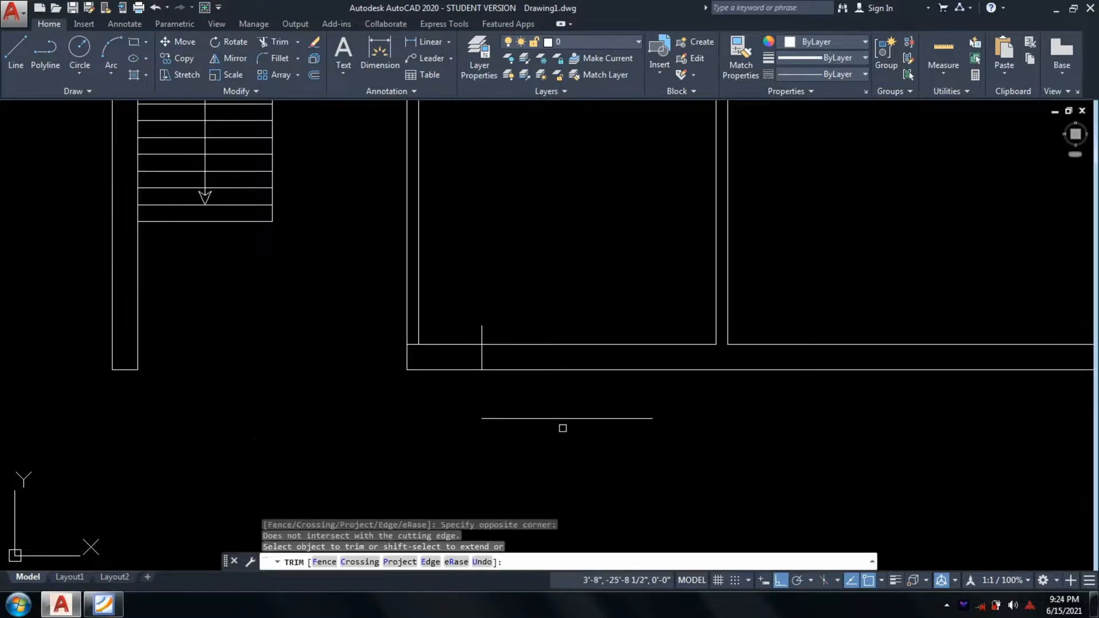
pyautogui.press('Escape')
pyautogui.click(578, 418)
pyautogui.write('e')
pyautogui.press('Return')
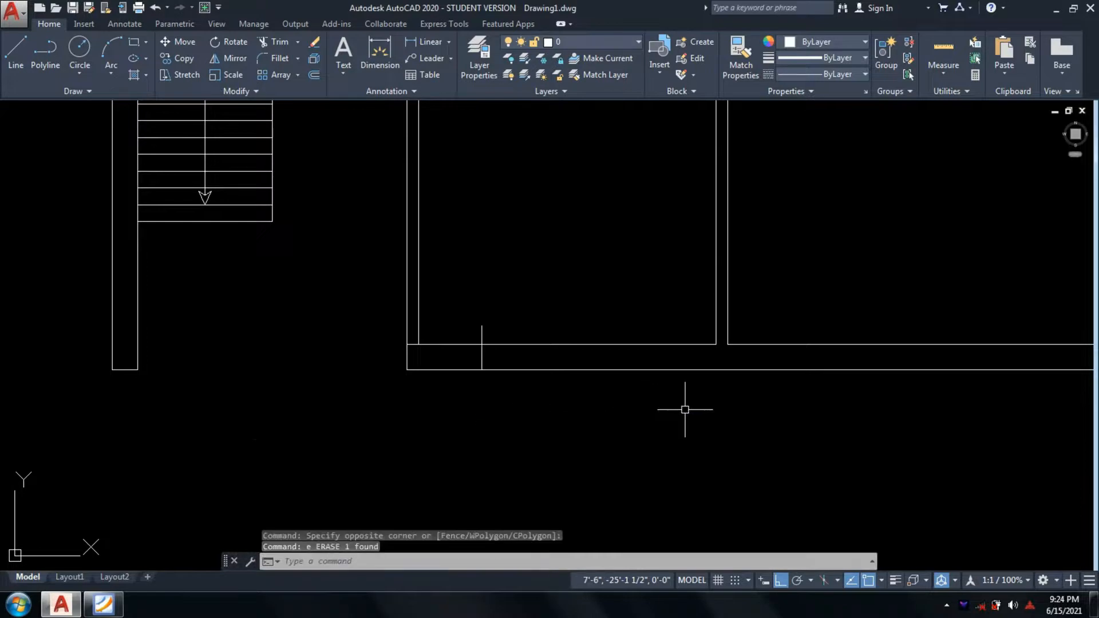
# Draw a second vertical line across the kitchen's bottom outer wall as the window's right jamb
pyautogui.write('l')
pyautogui.press('Return')
pyautogui.scroll(2, 632, 329)
pyautogui.click(652, 328)
pyautogui.click(630, 435)
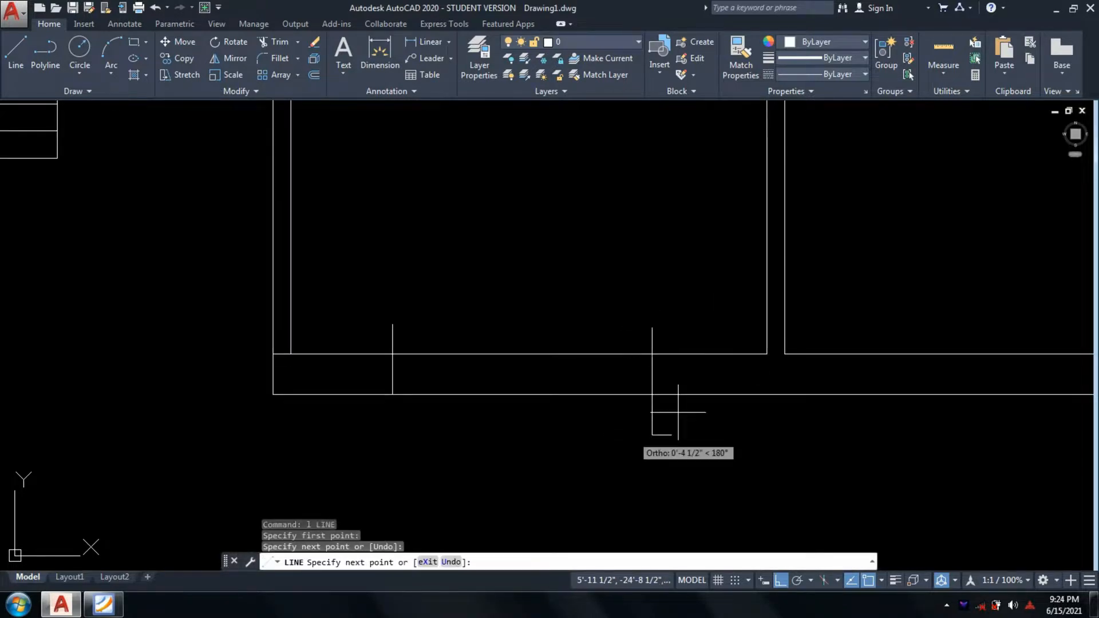
pyautogui.press('Escape')
# Trim the overhanging ends of both window jamb lines back to the faces of the kitchen's outer wall
pyautogui.write('tr')
pyautogui.press('Return')
pyautogui.press('Return')
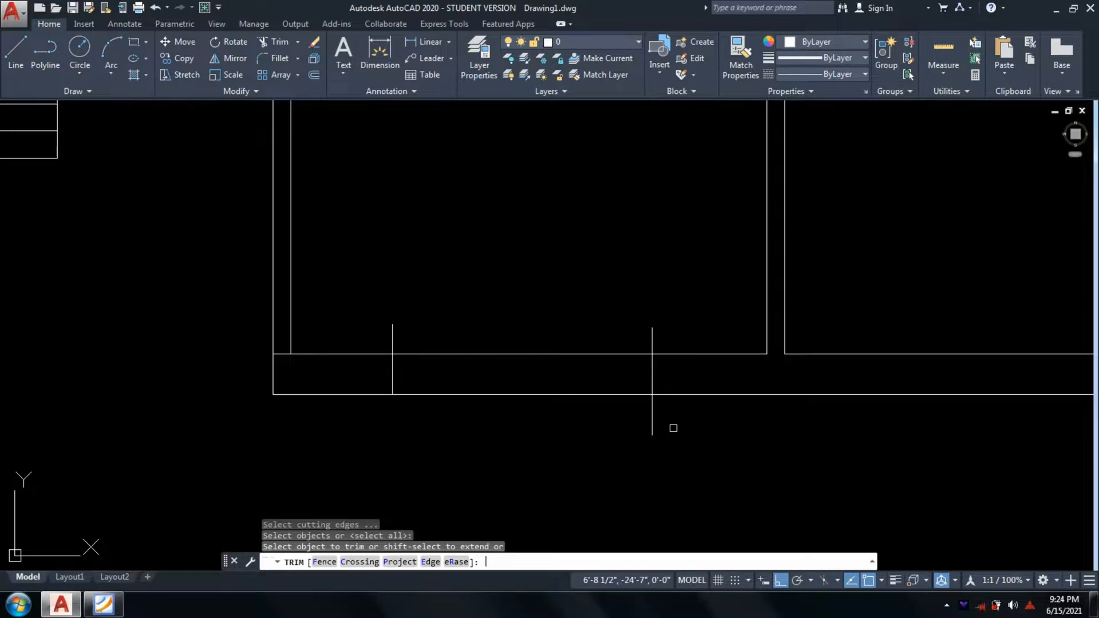
pyautogui.click(673, 428)
pyautogui.click(642, 414)
pyautogui.click(678, 324)
pyautogui.click(636, 339)
pyautogui.click(487, 309)
pyautogui.click(373, 337)
pyautogui.press('Return')
# Draw a horizontal line between the midpoints of the kitchen window's two jamb lines
pyautogui.write('l')
pyautogui.press('Return')
pyautogui.scroll(3, 651, 386)
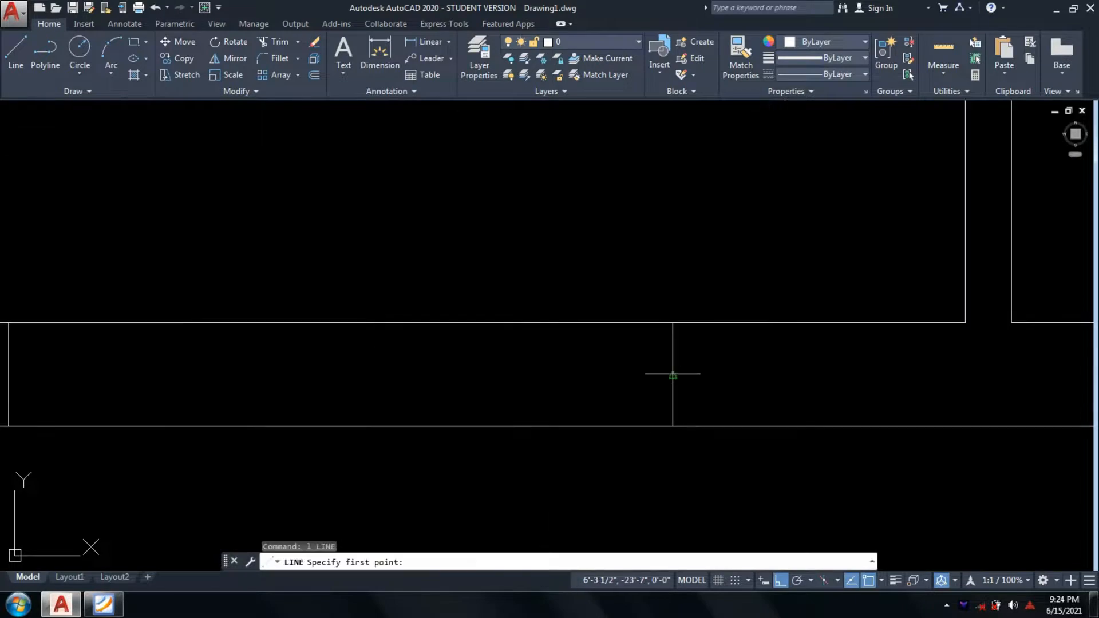
pyautogui.click(673, 376)
pyautogui.scroll(-4, 673, 376)
pyautogui.moveTo(605, 379); pyautogui.dragTo(494, 379, button='middle')
pyautogui.scroll(4, 534, 375)
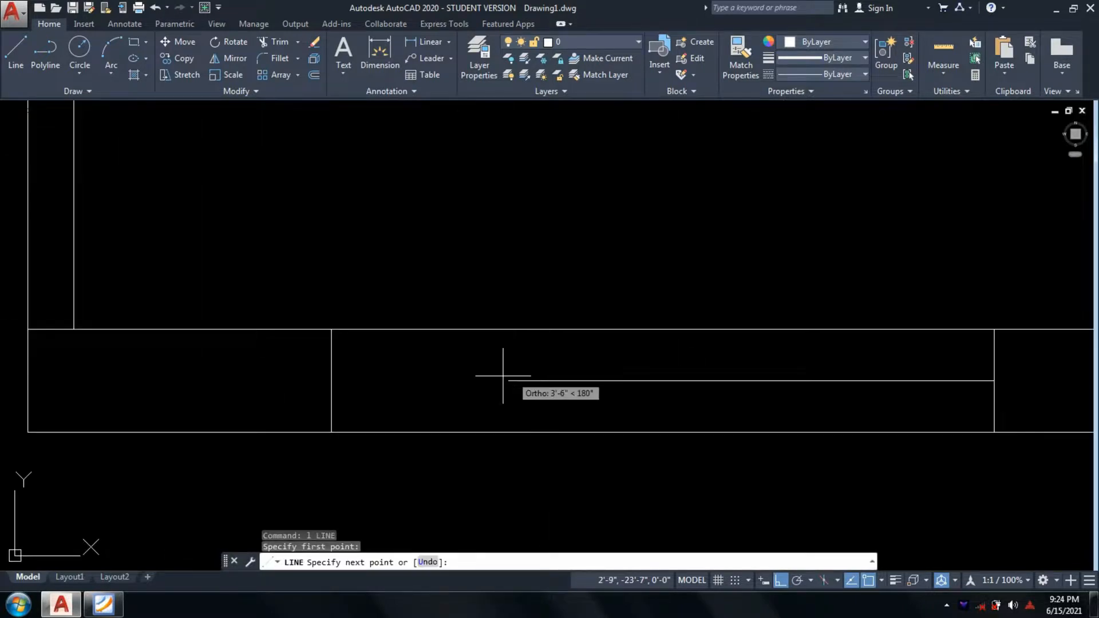
pyautogui.click(331, 380)
pyautogui.press('Return')
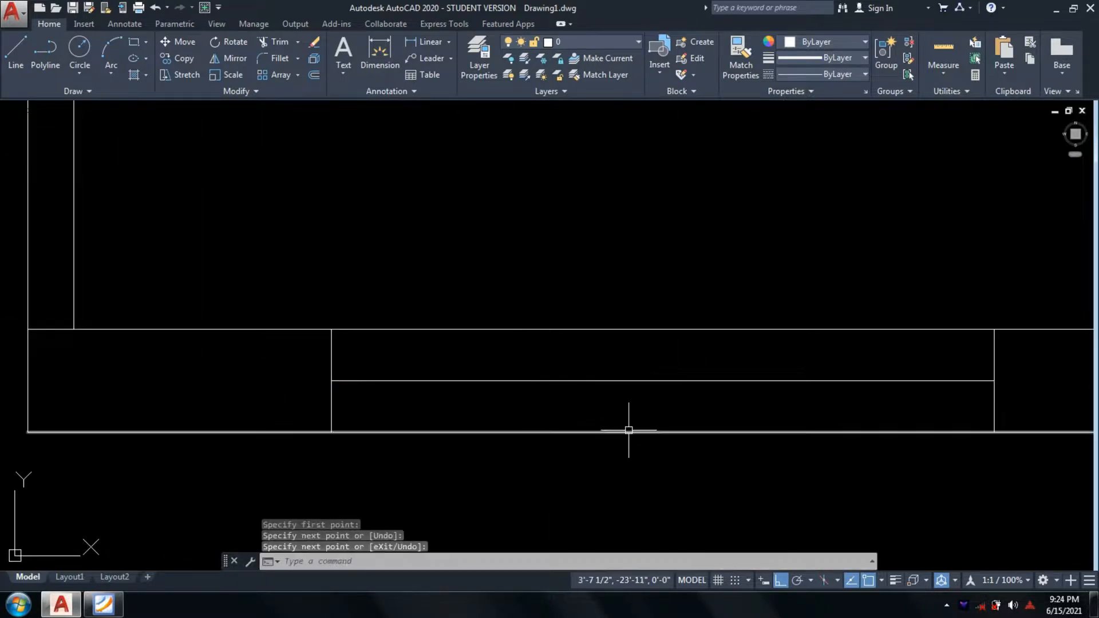
# Offset the kitchen window's centre line by 1" to both sides
pyautogui.write('o')
pyautogui.press('Return')
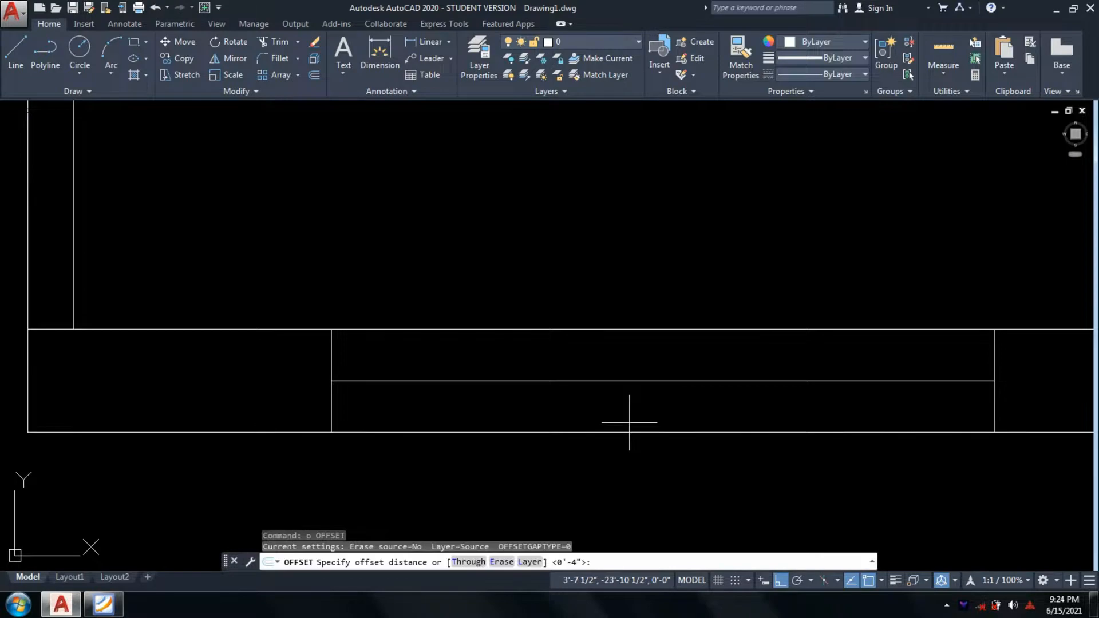
pyautogui.write('1')
pyautogui.press('Return')
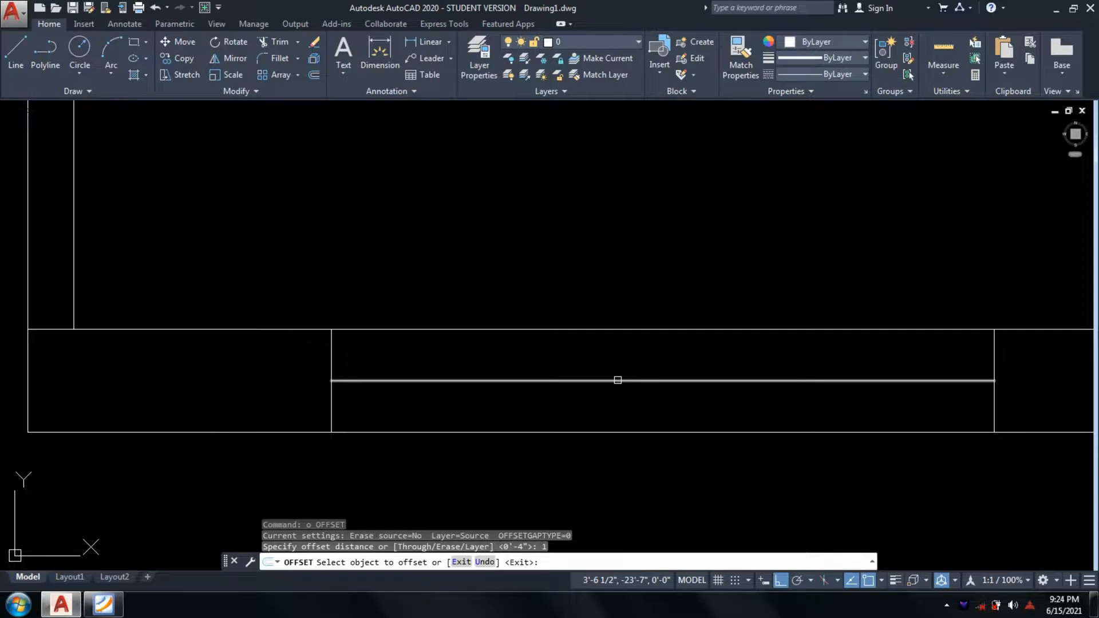
pyautogui.click(618, 380)
pyautogui.click(616, 346)
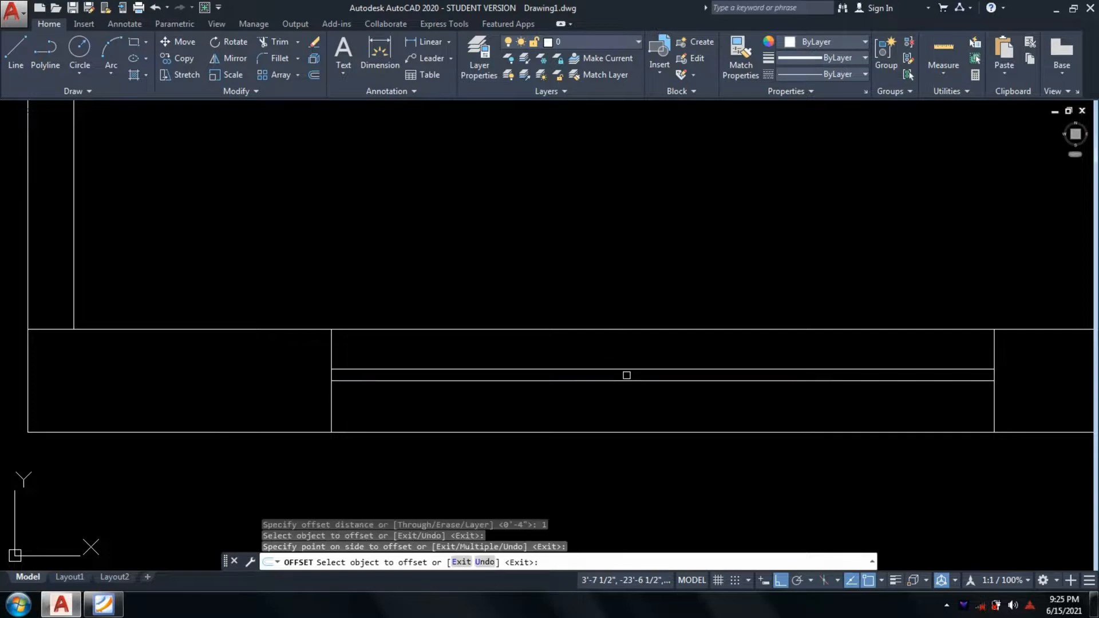
pyautogui.click(627, 379)
pyautogui.click(636, 395)
pyautogui.press('Return')
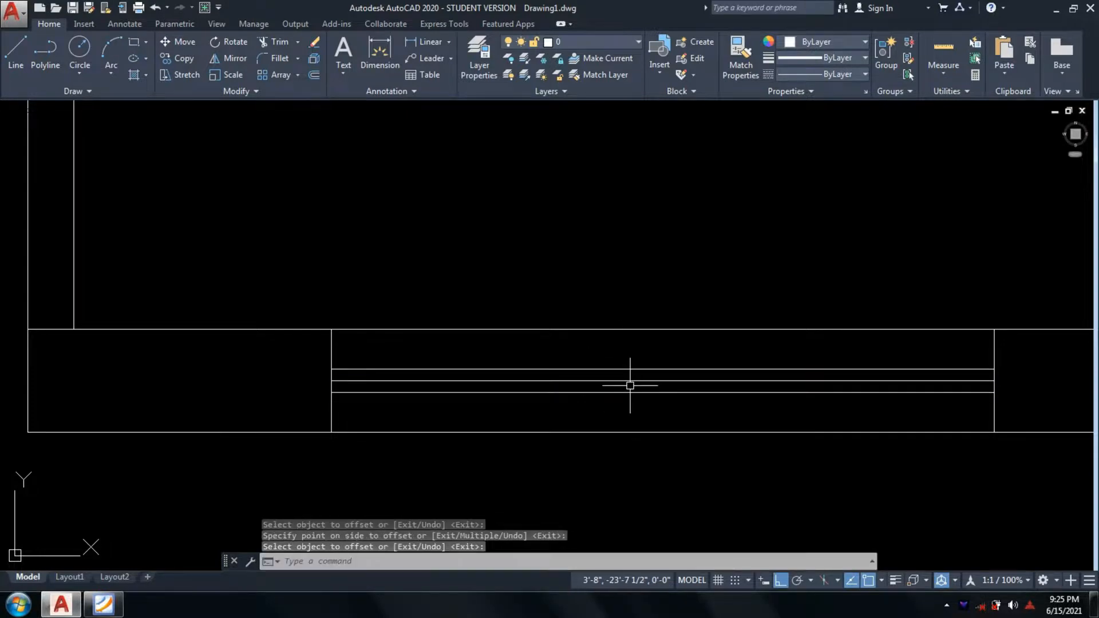
# Erase the original centre line between the kitchen window's two offset lines
pyautogui.press('Return')
pyautogui.click(627, 381)
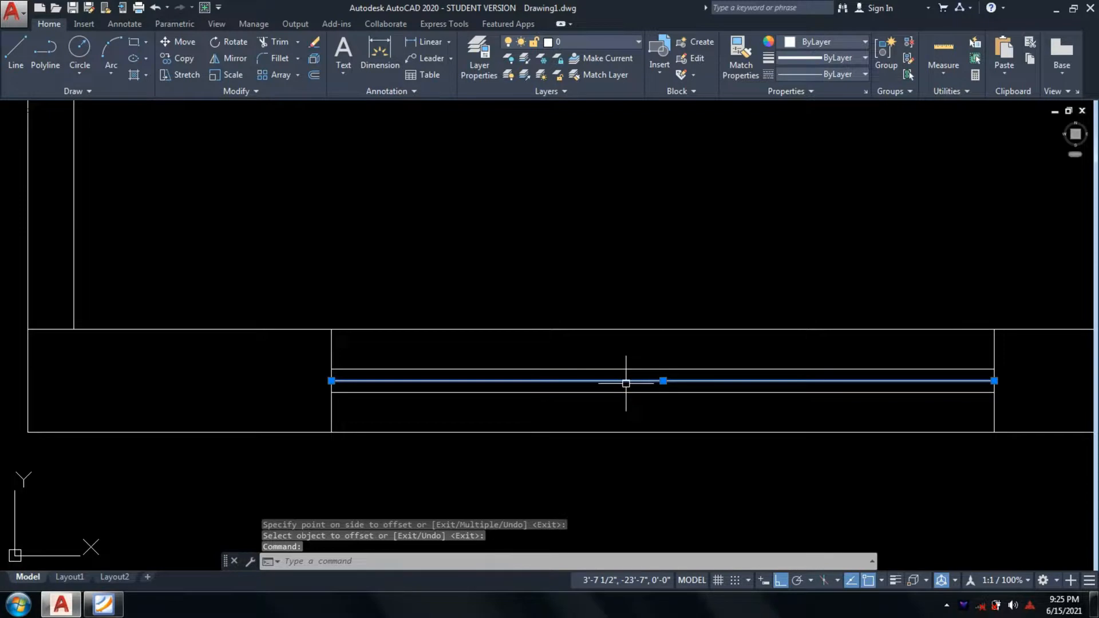
pyautogui.write('e')
pyautogui.press('Return')
pyautogui.scroll(-3, 626, 382)
pyautogui.moveTo(702, 437); pyautogui.dragTo(343, 452, button='middle')
pyautogui.scroll(-2, 500, 449)
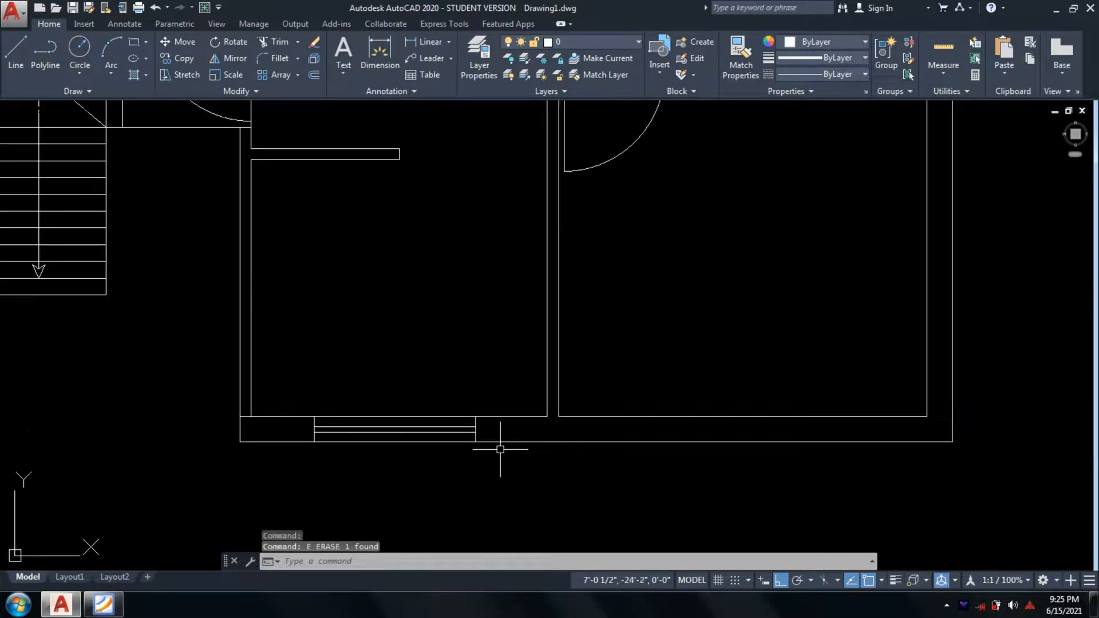
pyautogui.write('co')
pyautogui.press('Return')
pyautogui.scroll(3, 497, 449)
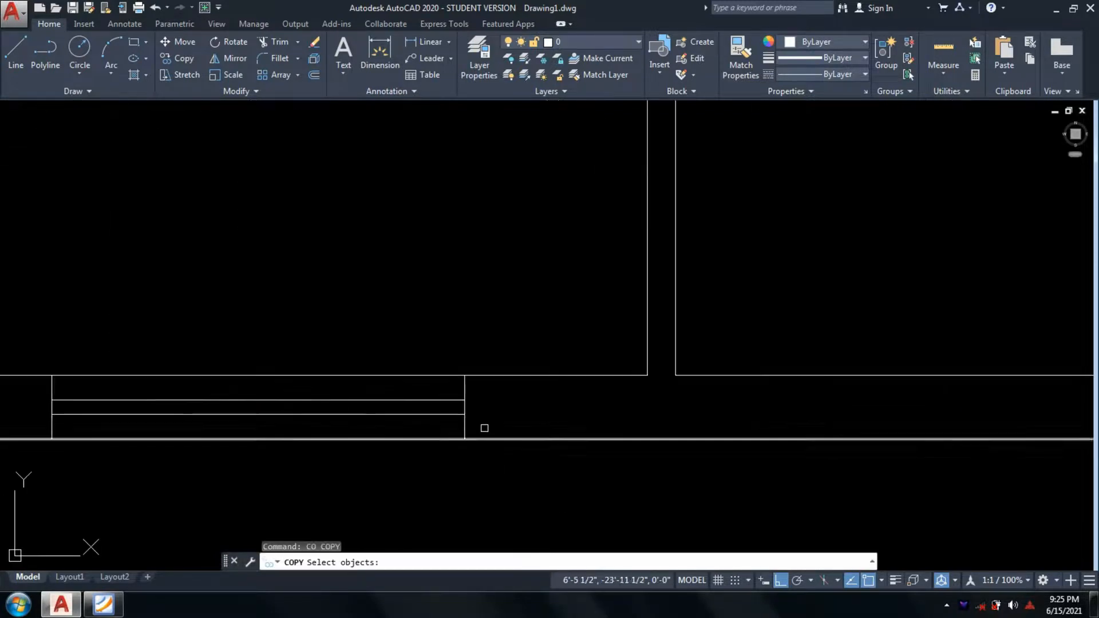
pyautogui.click(487, 412)
pyautogui.click(3, 393)
pyautogui.press('Return')
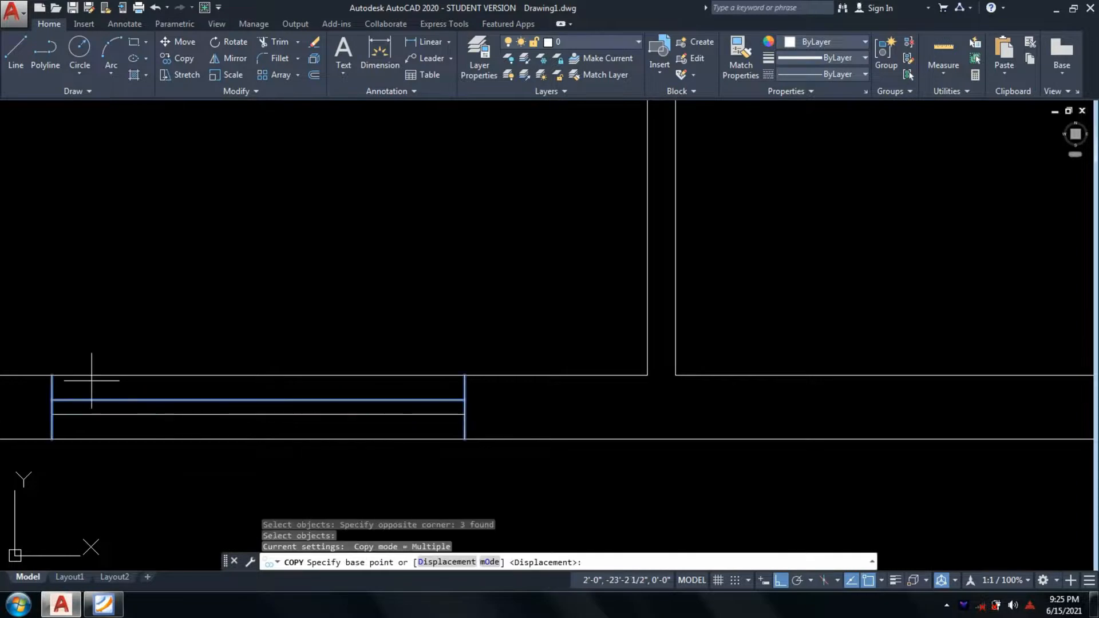
pyautogui.press('Escape')
pyautogui.press('Escape')
pyautogui.write('c')
pyautogui.press('Return')
pyautogui.press('Escape')
pyautogui.press('Escape')
pyautogui.press('Escape')
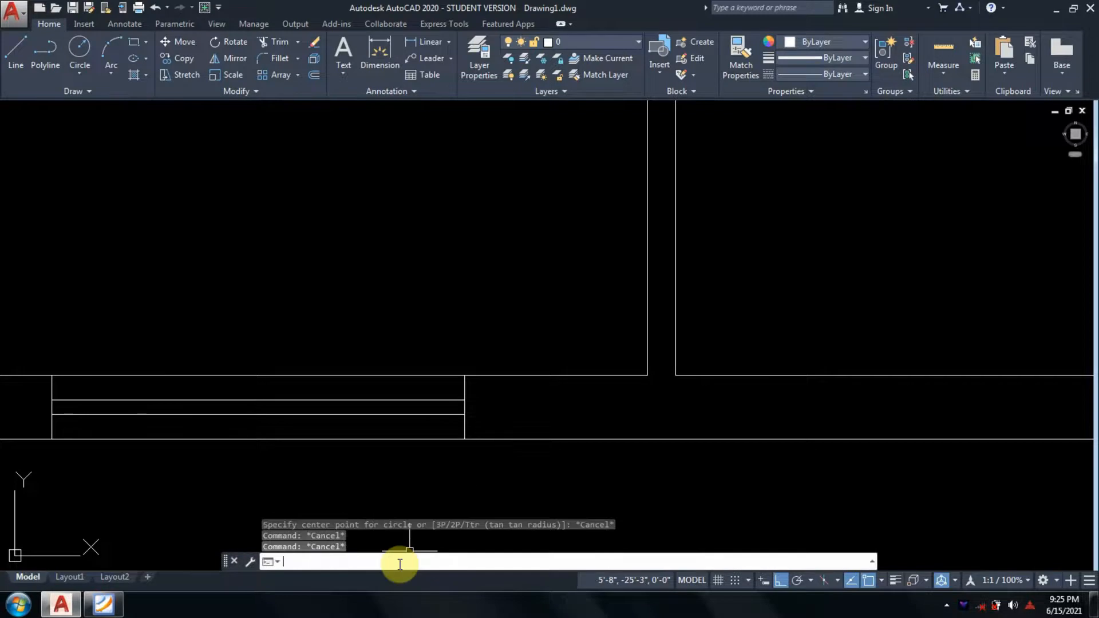
# Copy the kitchen window's four lines by their upper-left corner along the bottom outer wall into the Bed Room 1 stretch
pyautogui.write('co')
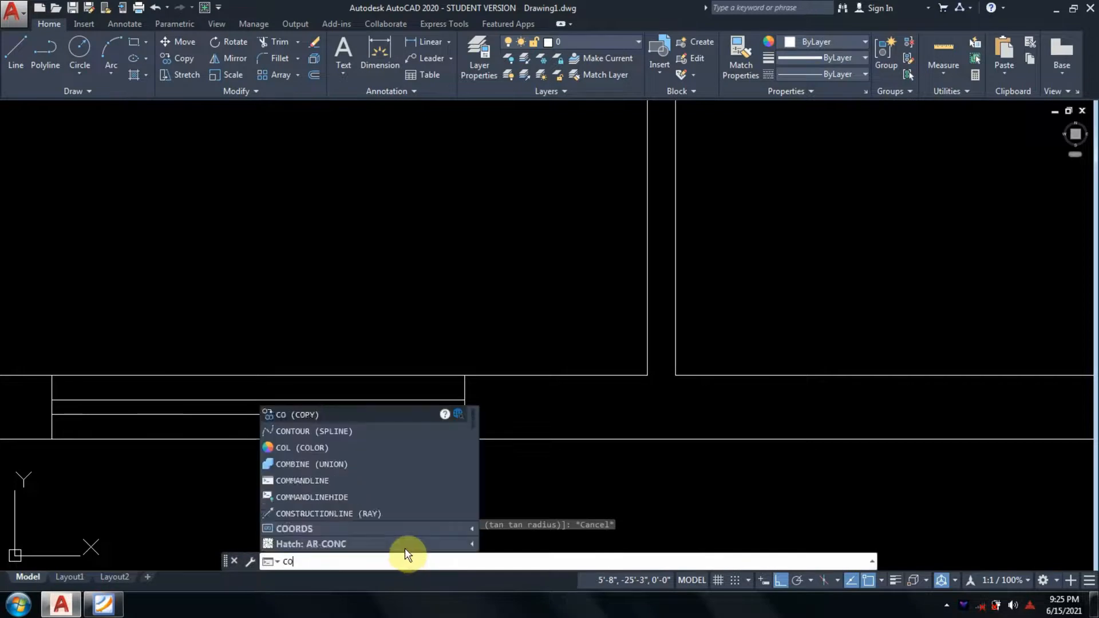
pyautogui.press('Return')
pyautogui.moveTo(457, 474); pyautogui.dragTo(603, 487, button='middle')
pyautogui.click(625, 441)
pyautogui.click(161, 405)
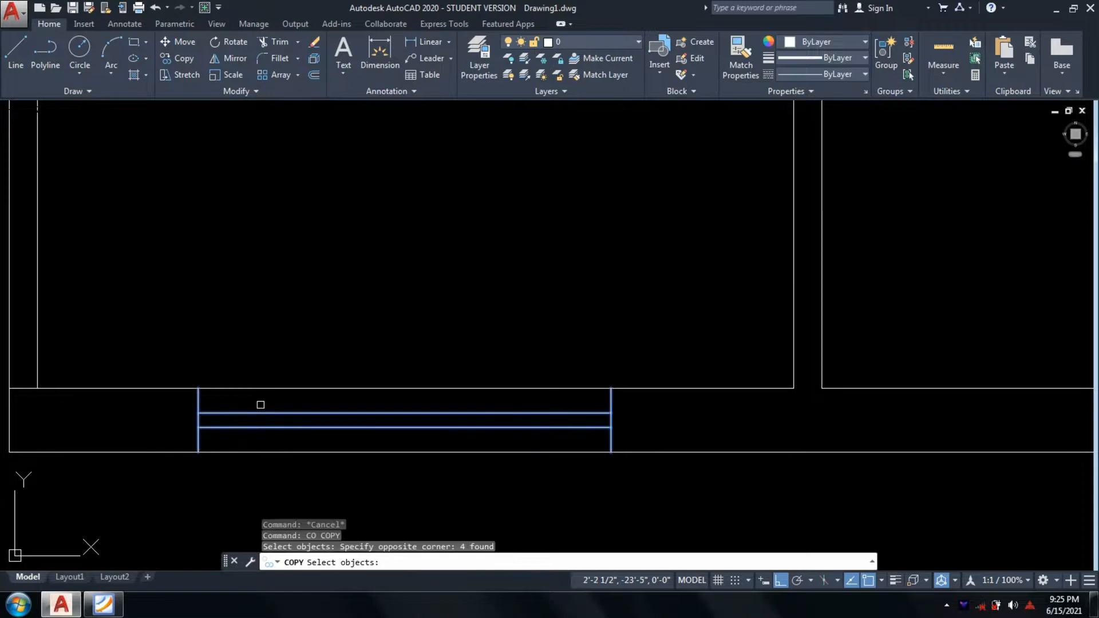
pyautogui.press('Return')
pyautogui.click(198, 388)
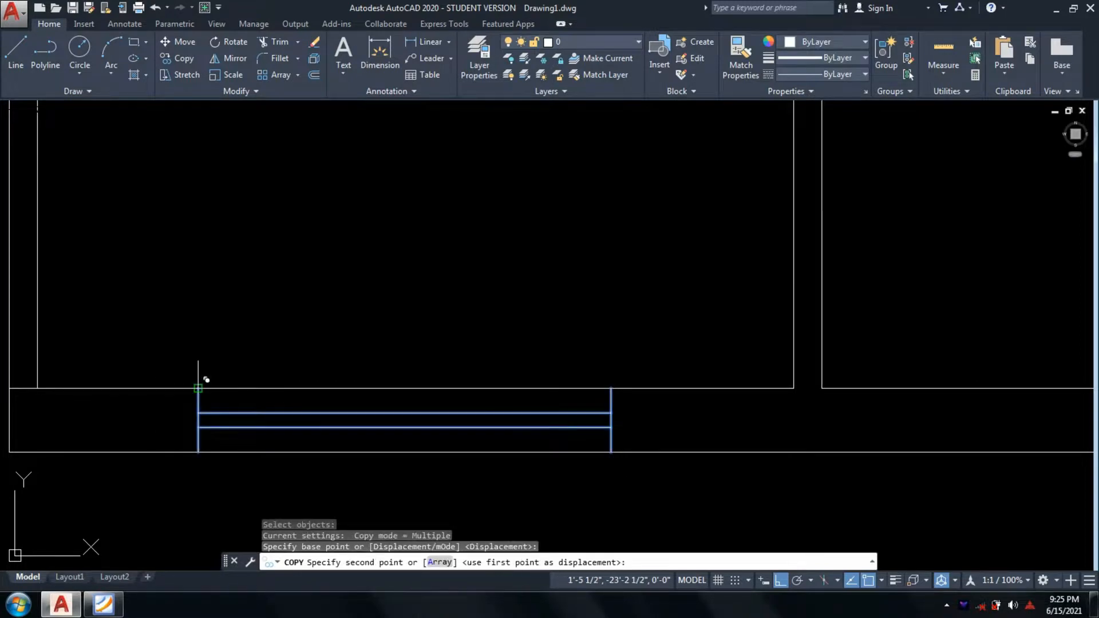
pyautogui.moveTo(563, 407); pyautogui.dragTo(175, 411, button='middle')
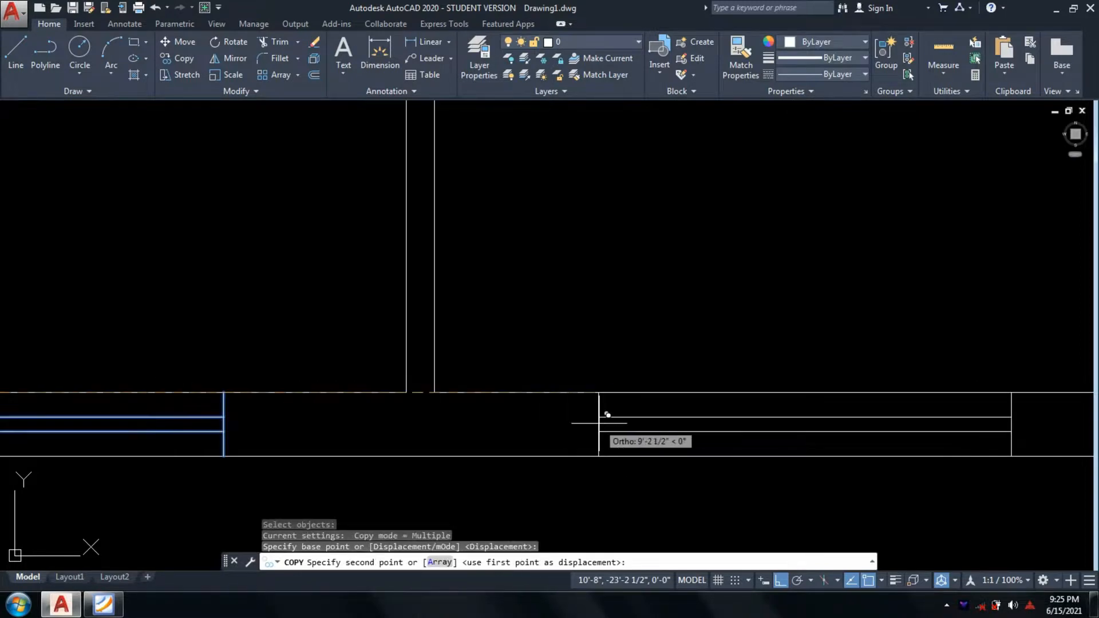
pyautogui.moveTo(710, 444); pyautogui.dragTo(342, 445, button='middle')
pyautogui.scroll(-2, 342, 444)
pyautogui.click(352, 412)
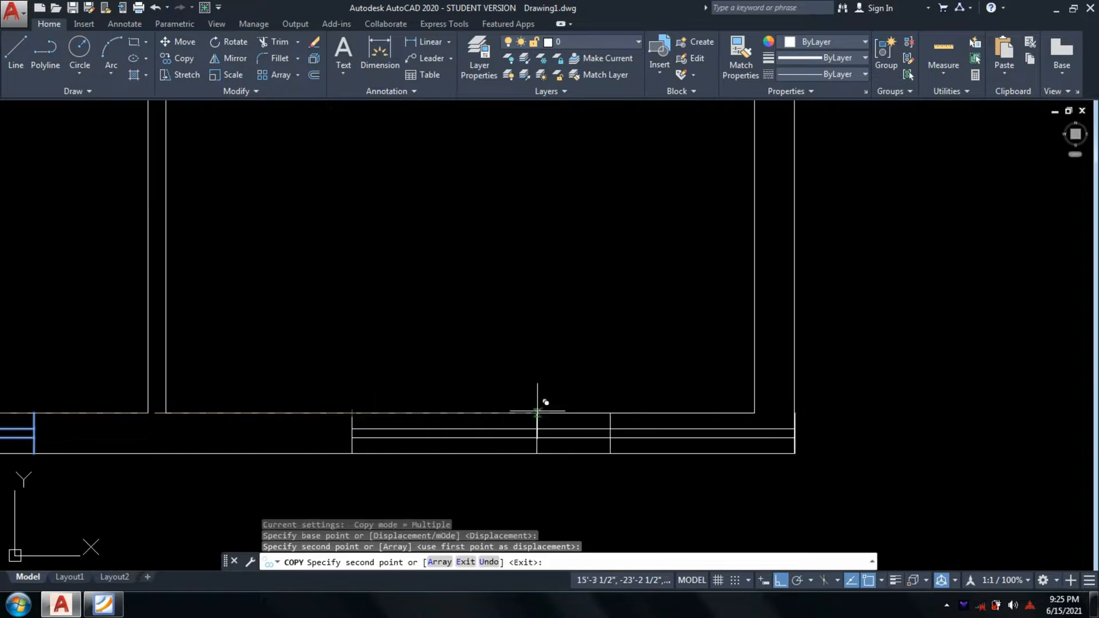
pyautogui.scroll(-5, 515, 418)
pyautogui.press('Return')
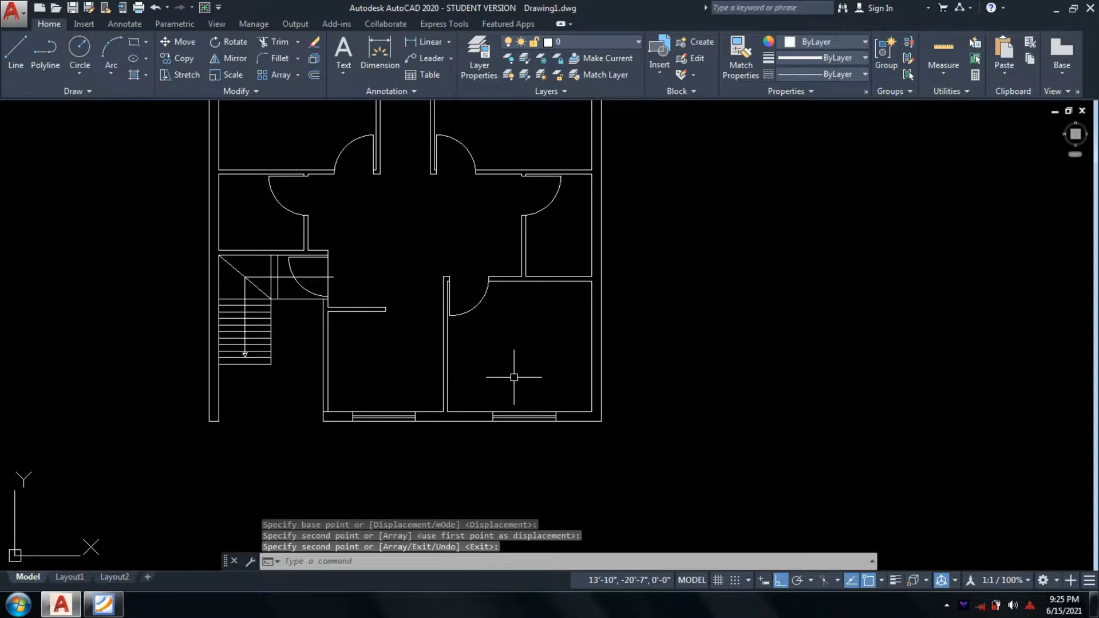
# Check the reference PDF floor plan for the window positions in the remaining outer walls
pyautogui.click(102, 611)
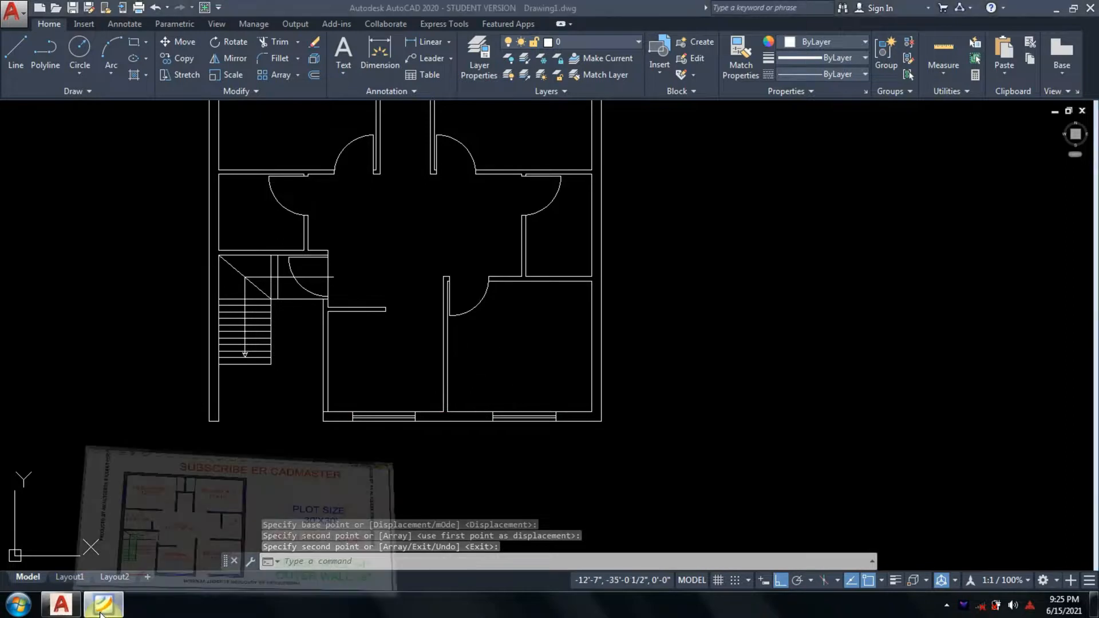
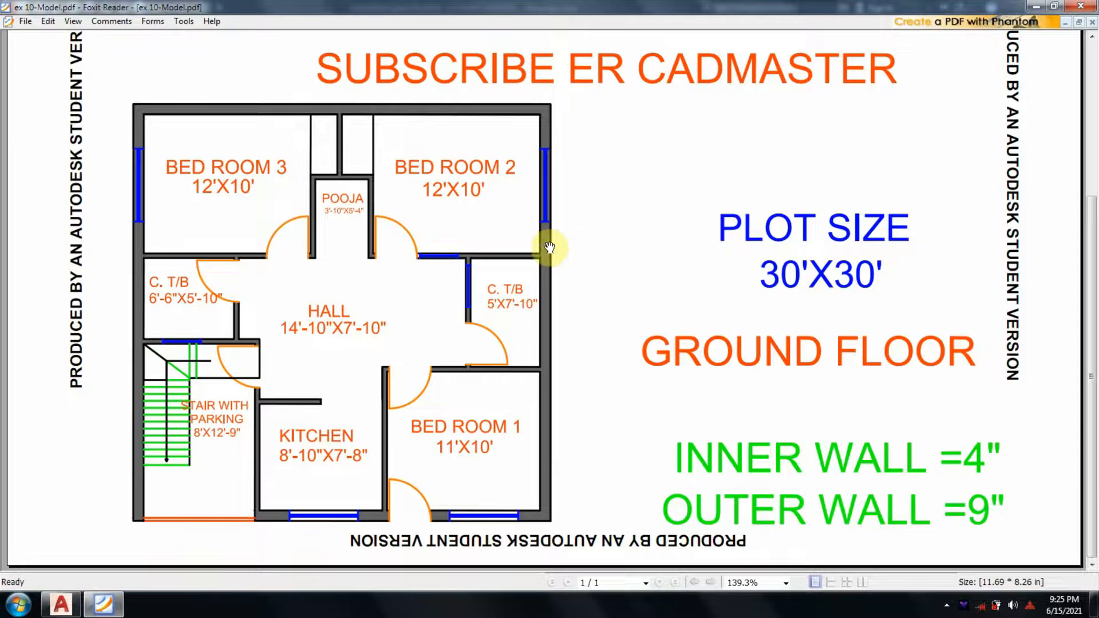
pyautogui.click(105, 608)
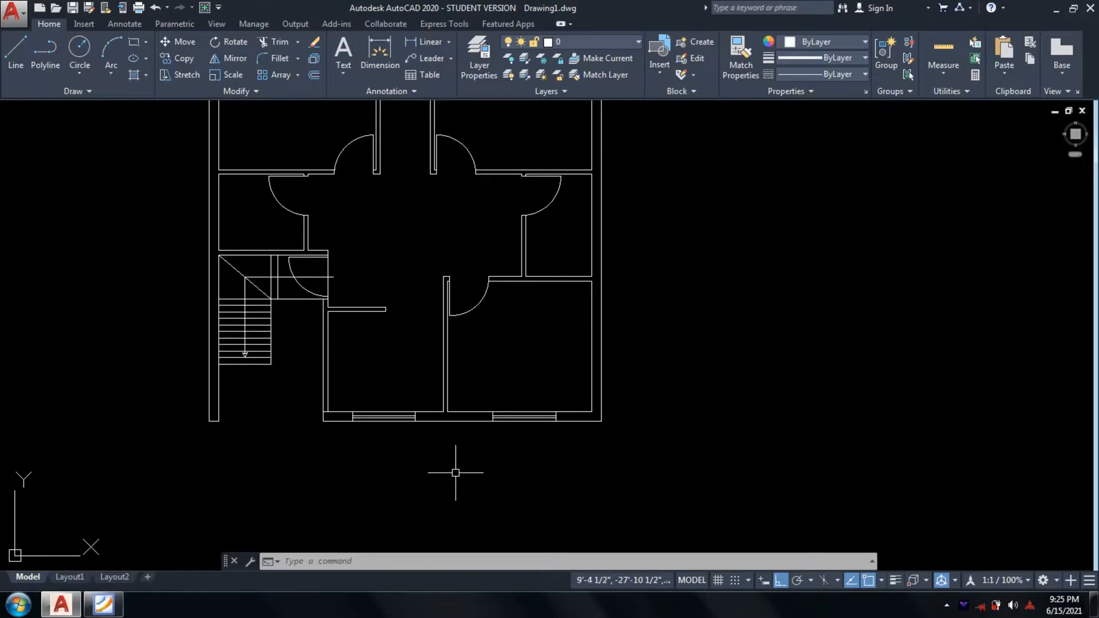
pyautogui.write('c')
pyautogui.press('Return')
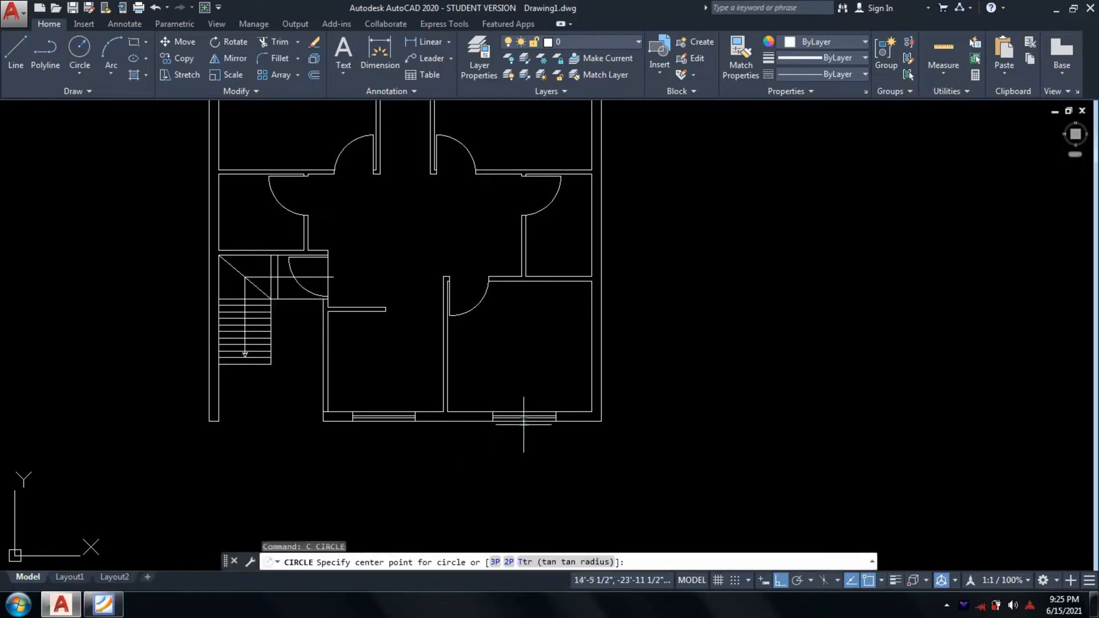
pyautogui.press('Escape')
# Copy the Bed Room 1 window's four lines by their upper-left corner horizontally into the empty space outside the plan's right wall
pyautogui.write('co')
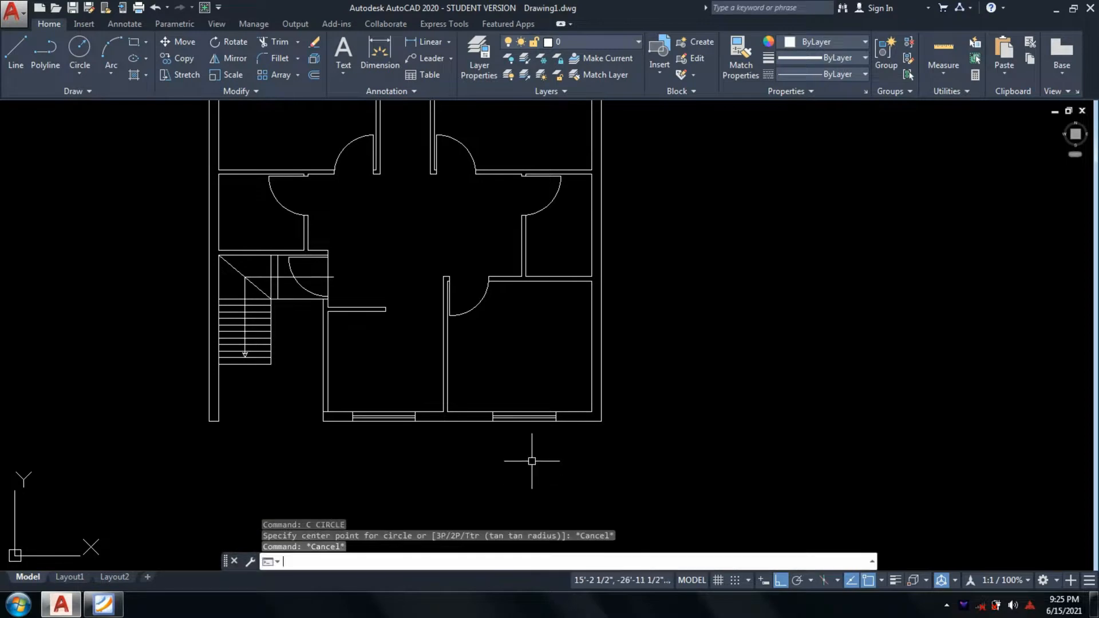
pyautogui.press('Return')
pyautogui.scroll(2, 530, 430)
pyautogui.scroll(4, 572, 412)
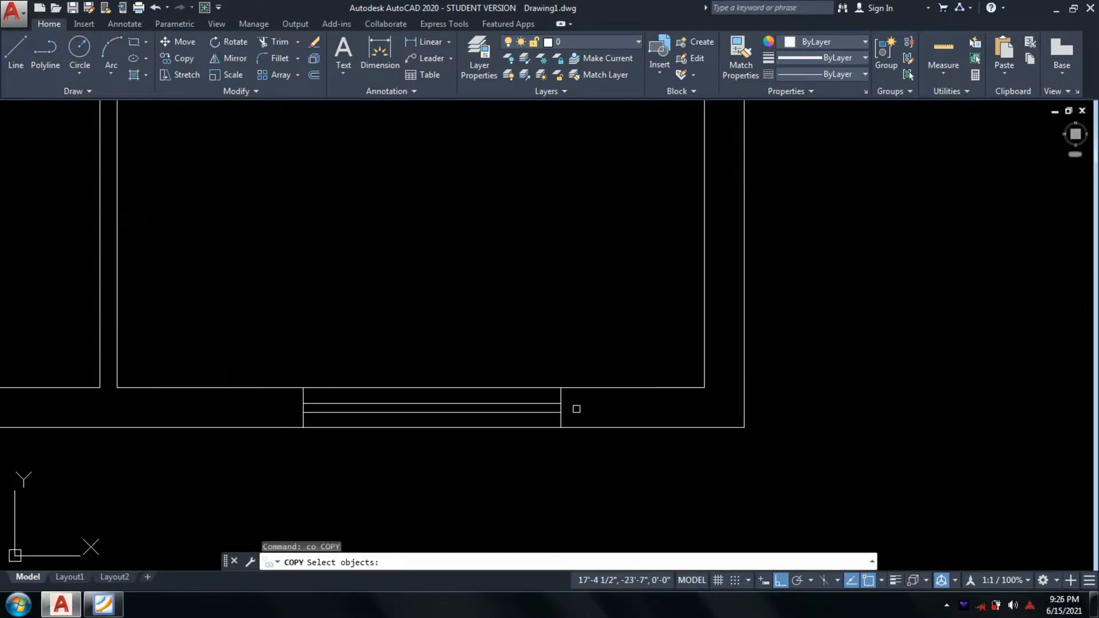
pyautogui.click(569, 416)
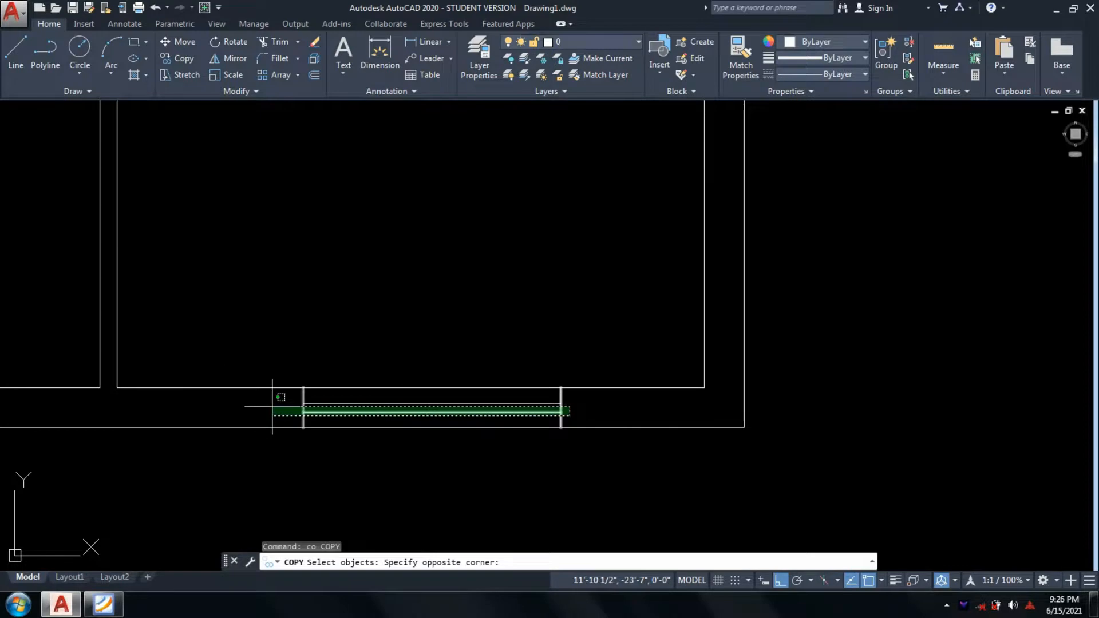
pyautogui.click(283, 407)
pyautogui.press('Return')
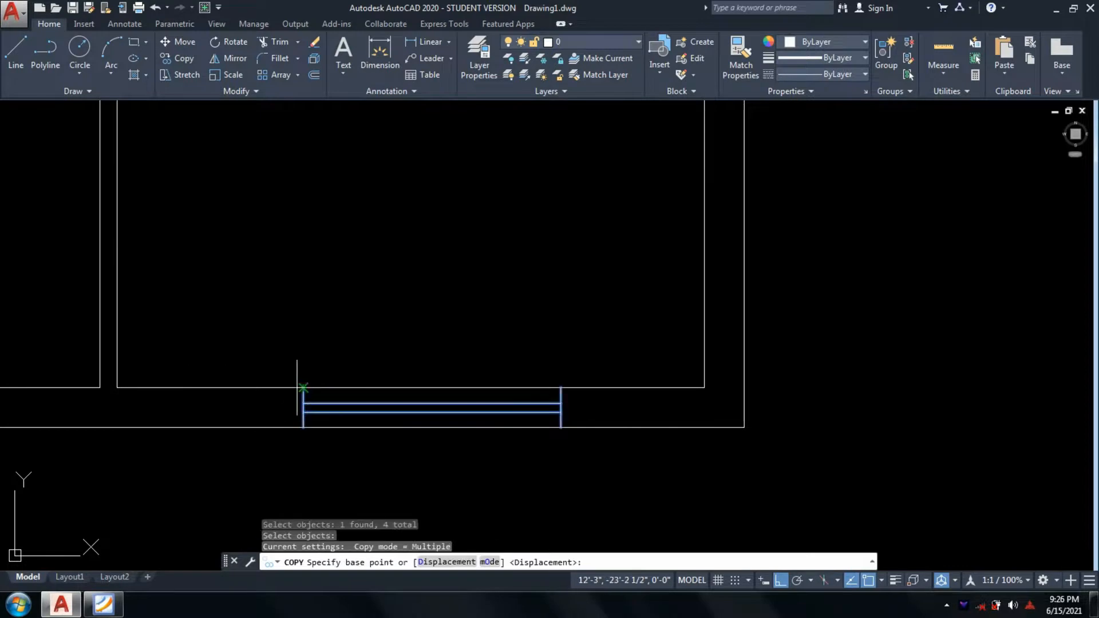
pyautogui.click(304, 387)
pyautogui.scroll(-2, 424, 452)
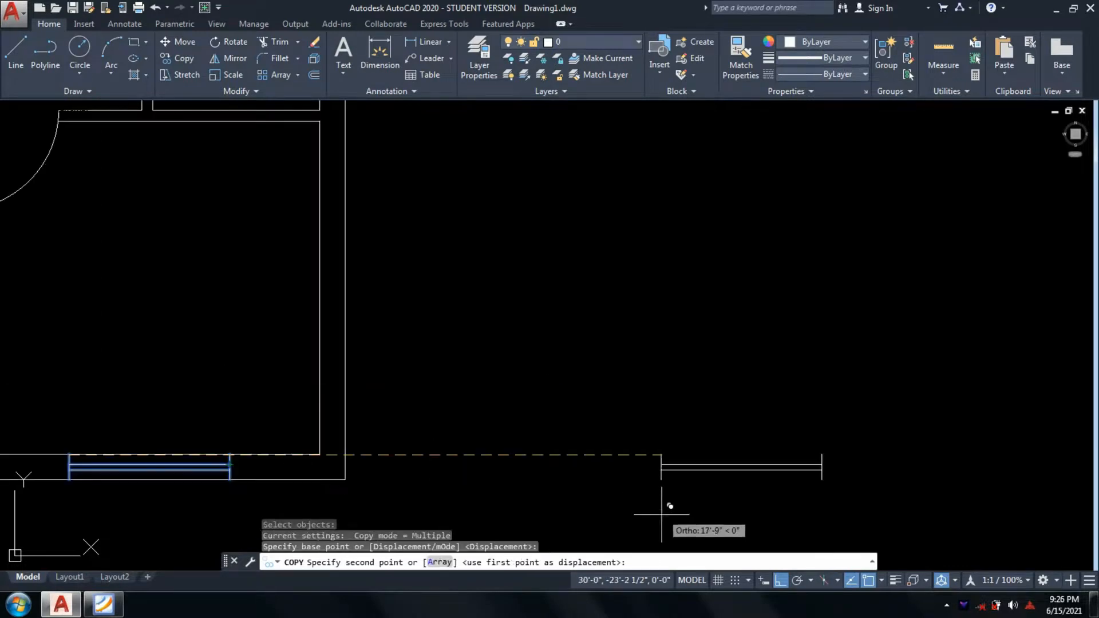
pyautogui.click(657, 458)
# Rotate the copied window symbol 90° about its upper-left corner so it stands vertically
pyautogui.write('r')
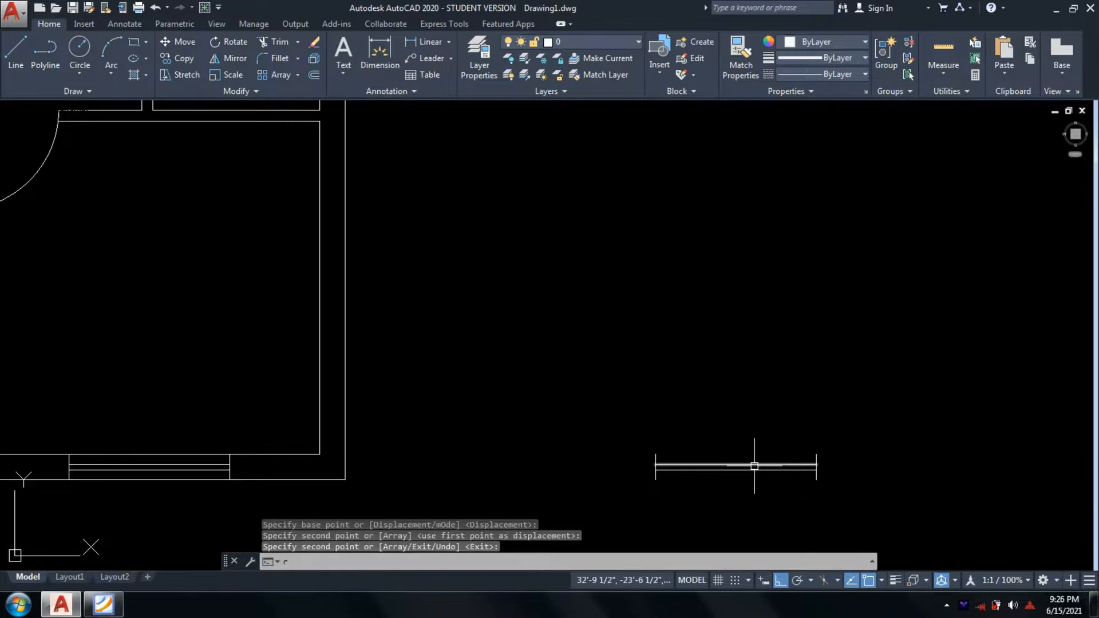
pyautogui.write('o')
pyautogui.press('Return')
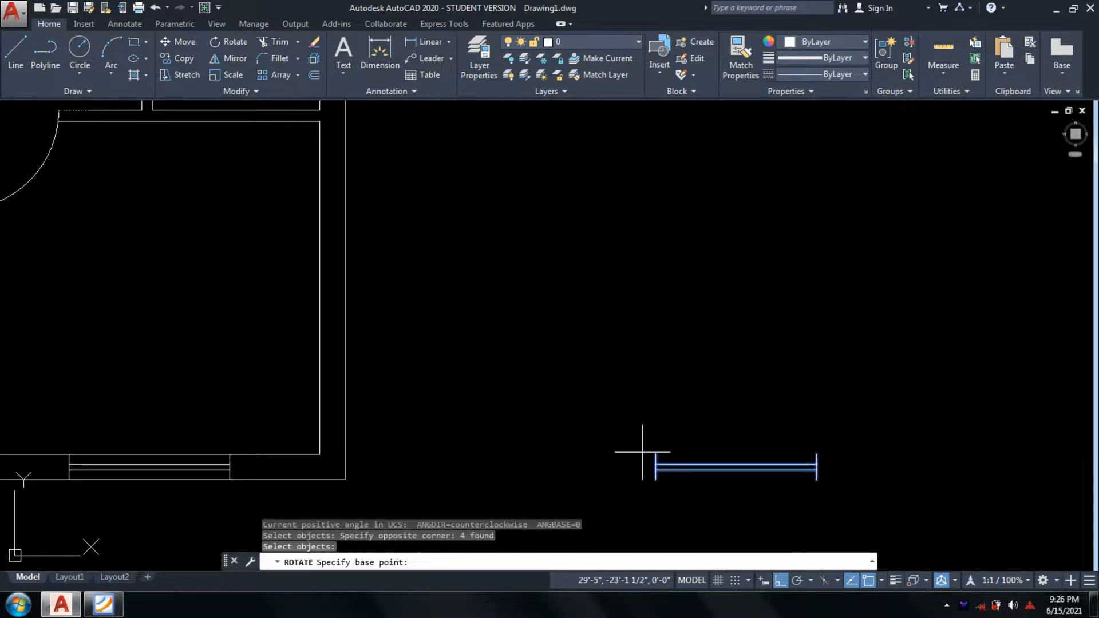
pyautogui.click(656, 455)
pyautogui.click(656, 402)
# Move the vertical window by its upper-left corner onto the inner face of the right outer wall beside Bed Room 2
pyautogui.write('m')
pyautogui.press('Return')
pyautogui.click(703, 491)
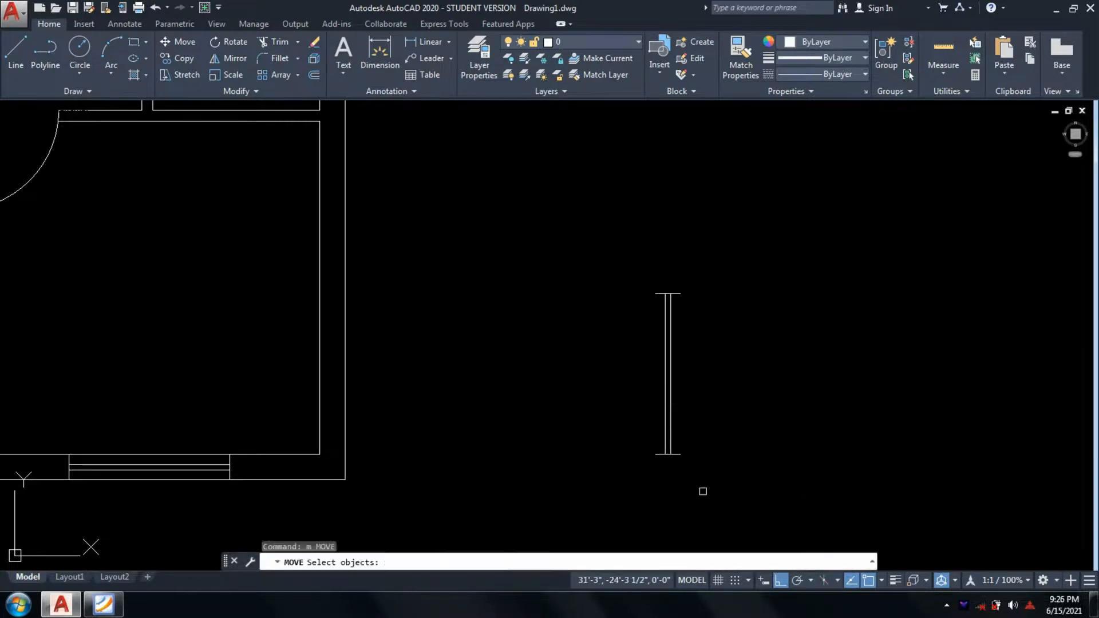
pyautogui.click(599, 256)
pyautogui.press('Return')
pyautogui.click(655, 294)
pyautogui.scroll(-2, 604, 277)
pyautogui.moveTo(604, 277); pyautogui.dragTo(678, 540, button='middle')
pyautogui.click(779, 577)
pyautogui.moveTo(655, 415); pyautogui.dragTo(673, 595, button='middle')
pyautogui.scroll(4, 528, 309)
pyautogui.scroll(-6, 694, 347)
pyautogui.moveTo(694, 347); pyautogui.dragTo(624, 405, button='middle')
pyautogui.scroll(4, 645, 297)
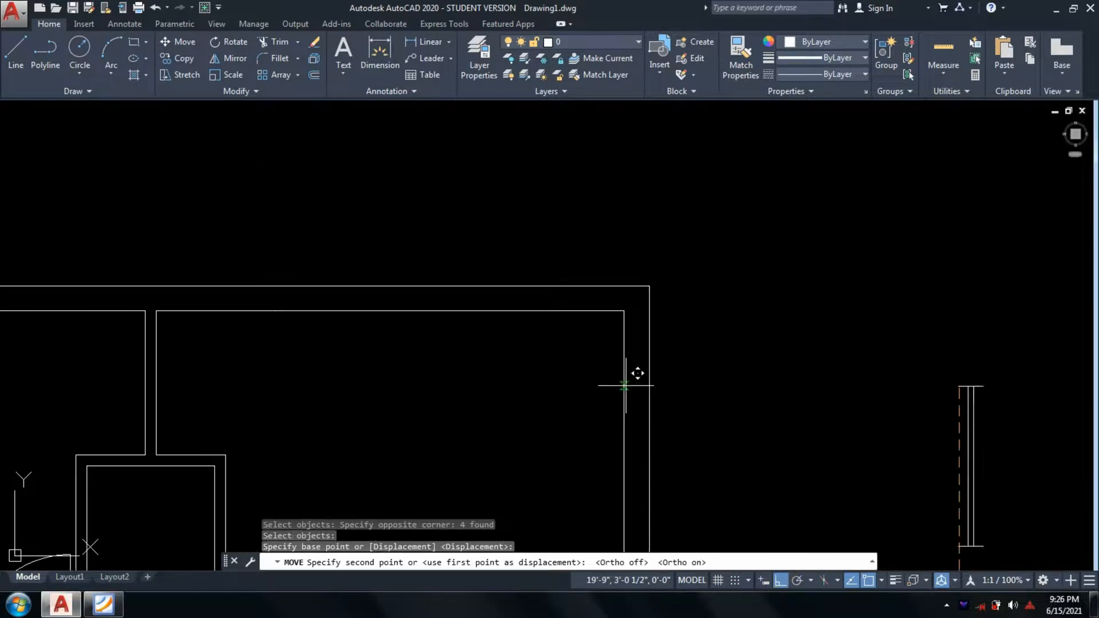
pyautogui.click(627, 384)
# Copy the Bed Room 2 window, selecting its two jamb lines and both long lines in the right outer wall
pyautogui.scroll(-2, 686, 389)
pyautogui.scroll(-2, 686, 390)
pyautogui.moveTo(658, 422); pyautogui.dragTo(633, 363, button='middle')
pyautogui.write('co')
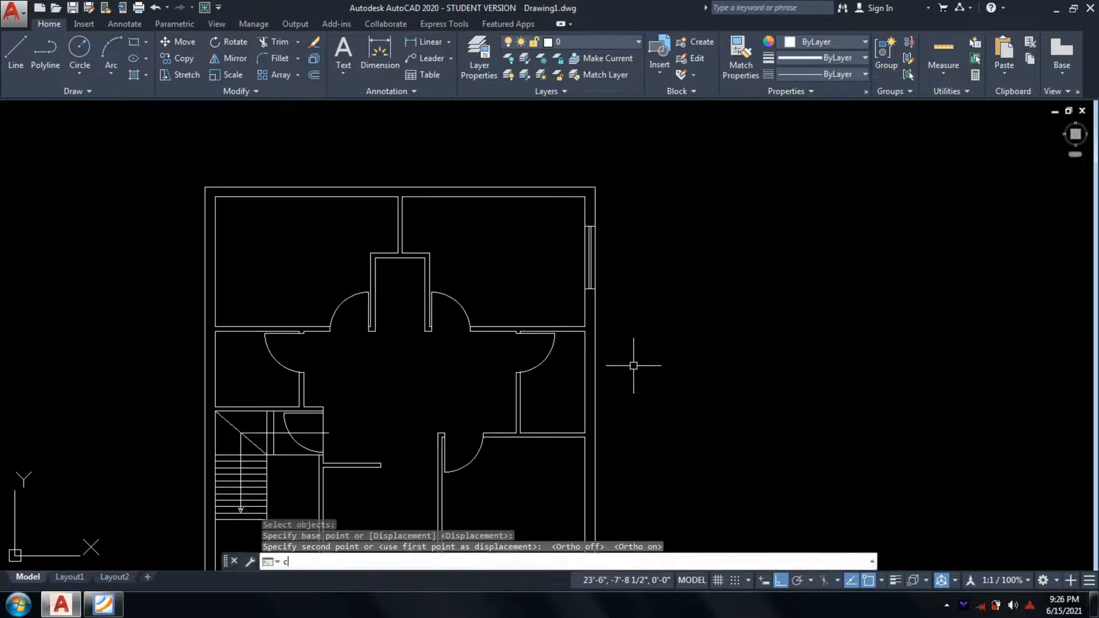
pyautogui.press('Return')
pyautogui.scroll(5, 619, 280)
pyautogui.scroll(4, 527, 404)
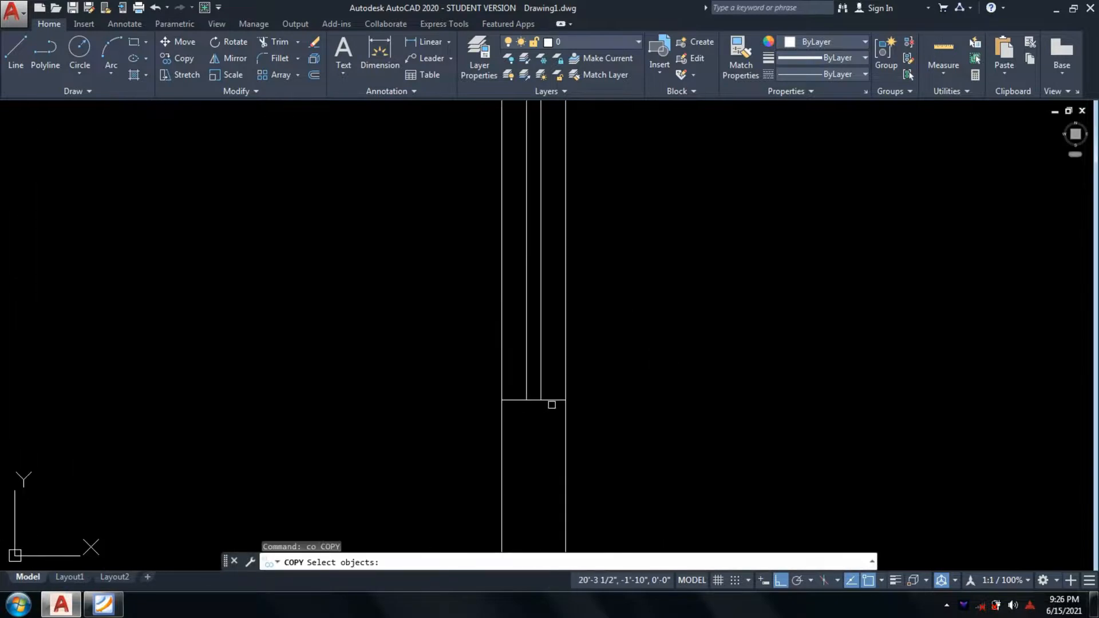
pyautogui.click(552, 405)
pyautogui.click(522, 351)
pyautogui.moveTo(523, 351); pyautogui.dragTo(523, 481, button='middle')
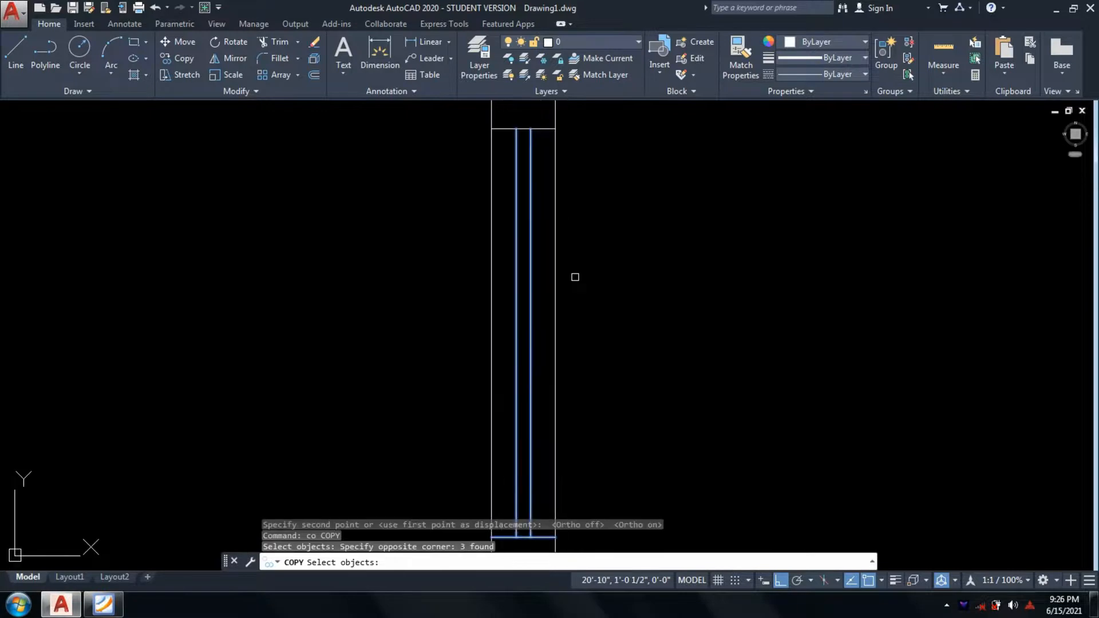
pyautogui.moveTo(558, 188); pyautogui.dragTo(546, 330, button='middle')
pyautogui.click(525, 247)
pyautogui.click(502, 329)
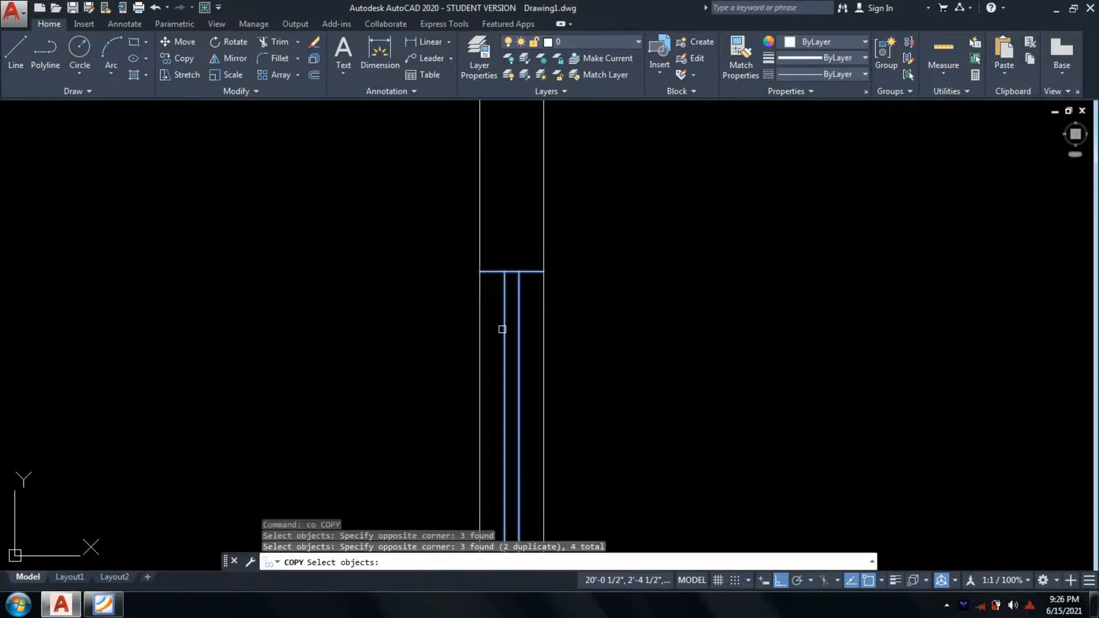
# Copy the selected window symbol down the outer wall onto Bed Room 1's stretch of that wall
pyautogui.press('Return')
pyautogui.click(519, 385)
pyautogui.scroll(-3, 509, 377)
pyautogui.scroll(-3, 520, 376)
pyautogui.moveTo(520, 376)
pyautogui.mouseDown(button='middle')
pyautogui.moveTo(530, 147)
pyautogui.moveTo(549, 107)
pyautogui.mouseUp(button='middle')
pyautogui.scroll(2, 538, 275)
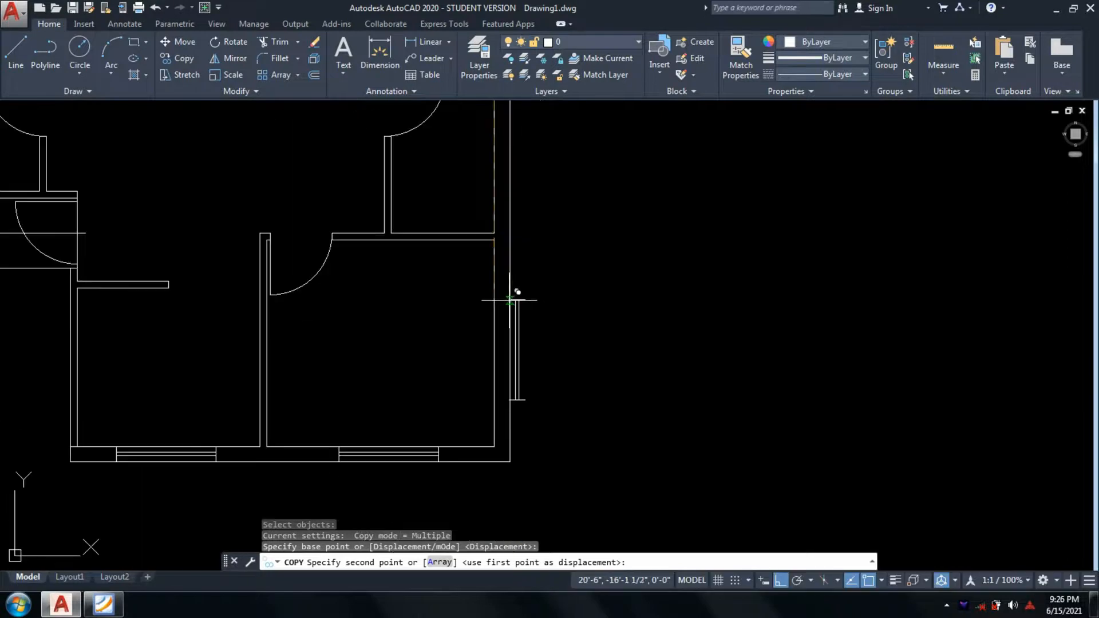
pyautogui.click(500, 285)
pyautogui.scroll(-6, 627, 314)
pyautogui.press('Return')
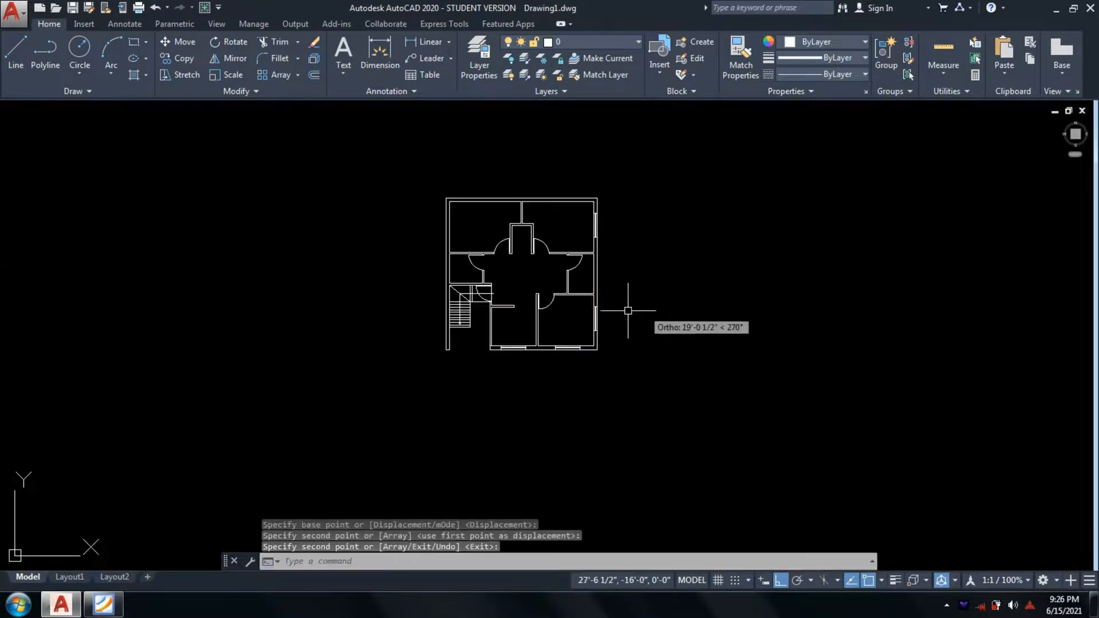
# Switch to the reference floor plan PDF in Foxit Reader, examine the remaining window positions, and return to AutoCAD
pyautogui.scroll(2, 568, 312)
pyautogui.moveTo(561, 325); pyautogui.dragTo(589, 377, button='middle')
pyautogui.click(103, 606)
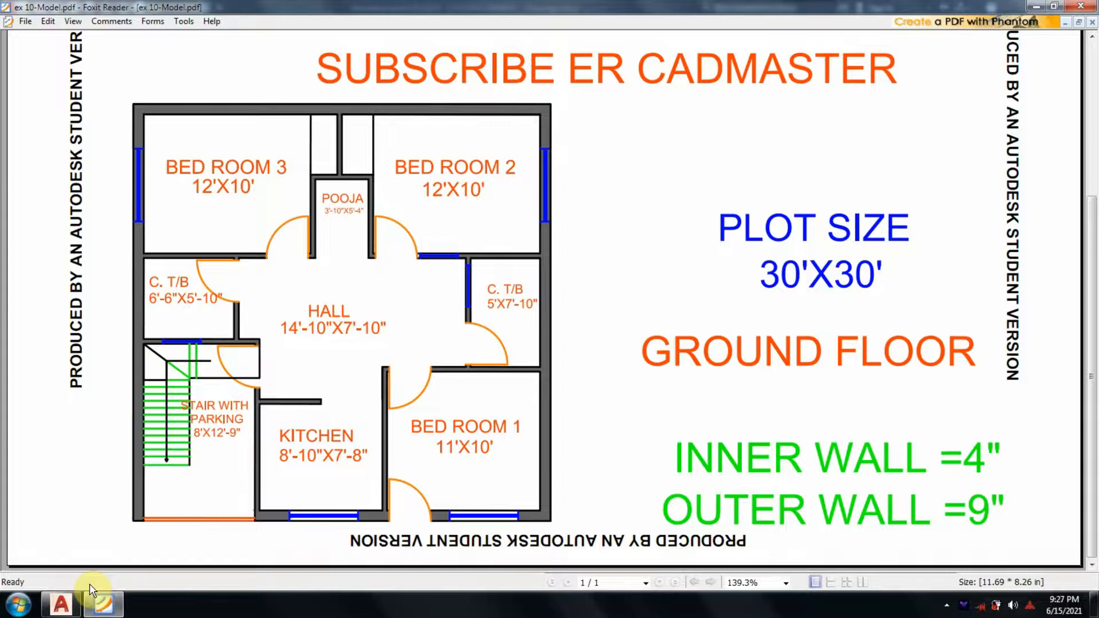
pyautogui.moveTo(114, 607)
pyautogui.click(114, 606)
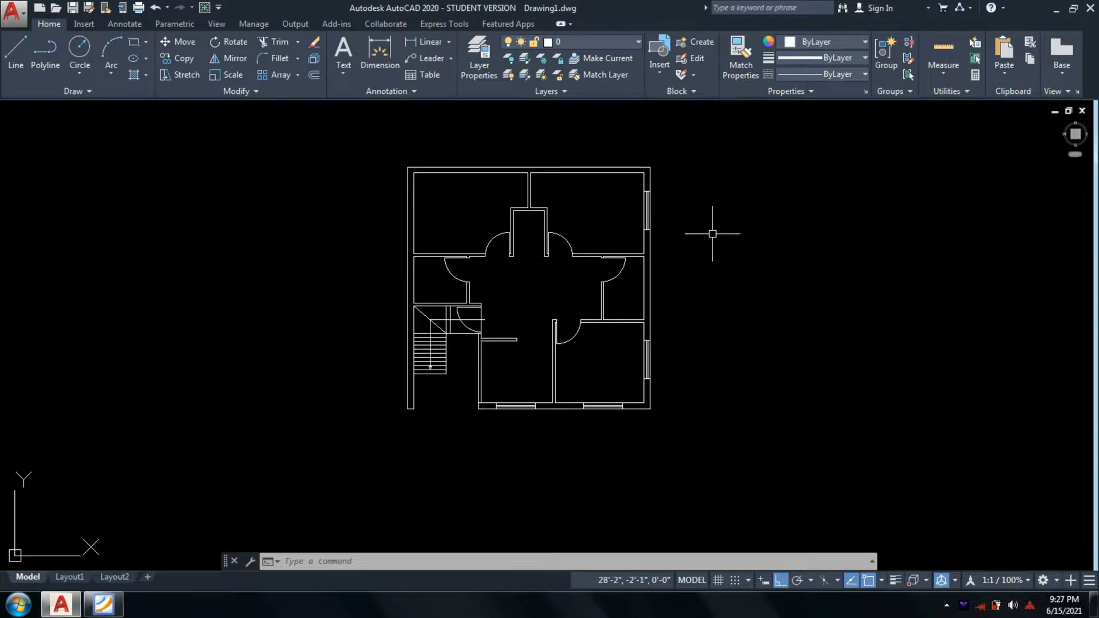
# Draw two horizontal lines across Bed Room 3's outer wall to mark the ends of its window
pyautogui.moveTo(713, 234); pyautogui.dragTo(631, 239, button='middle')
pyautogui.moveTo(574, 289); pyautogui.dragTo(584, 332, button='middle')
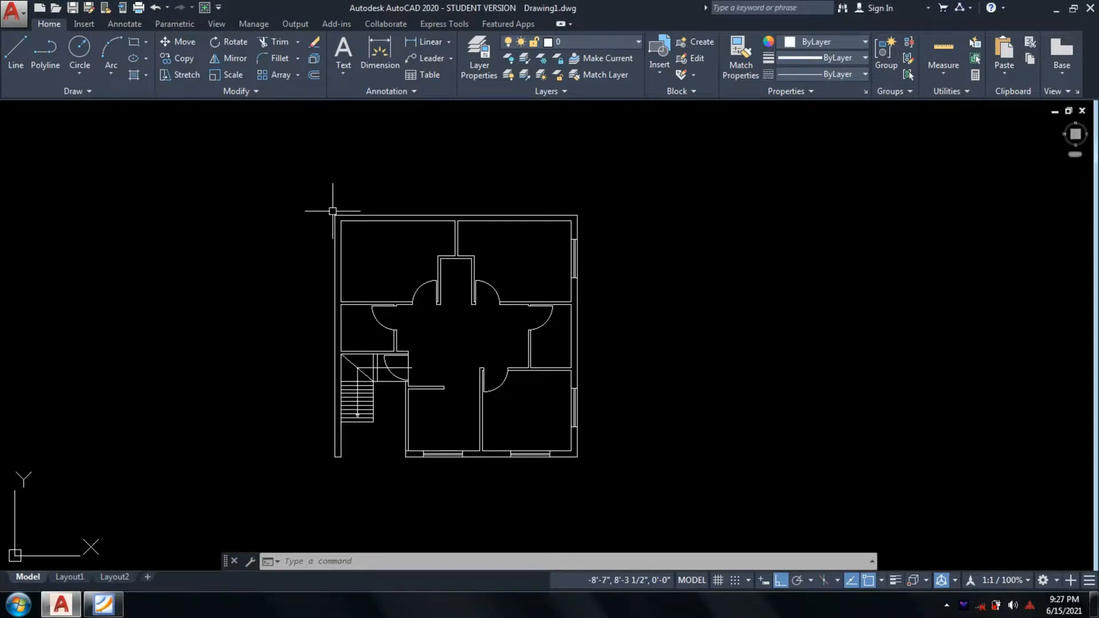
pyautogui.write('l')
pyautogui.press('Return')
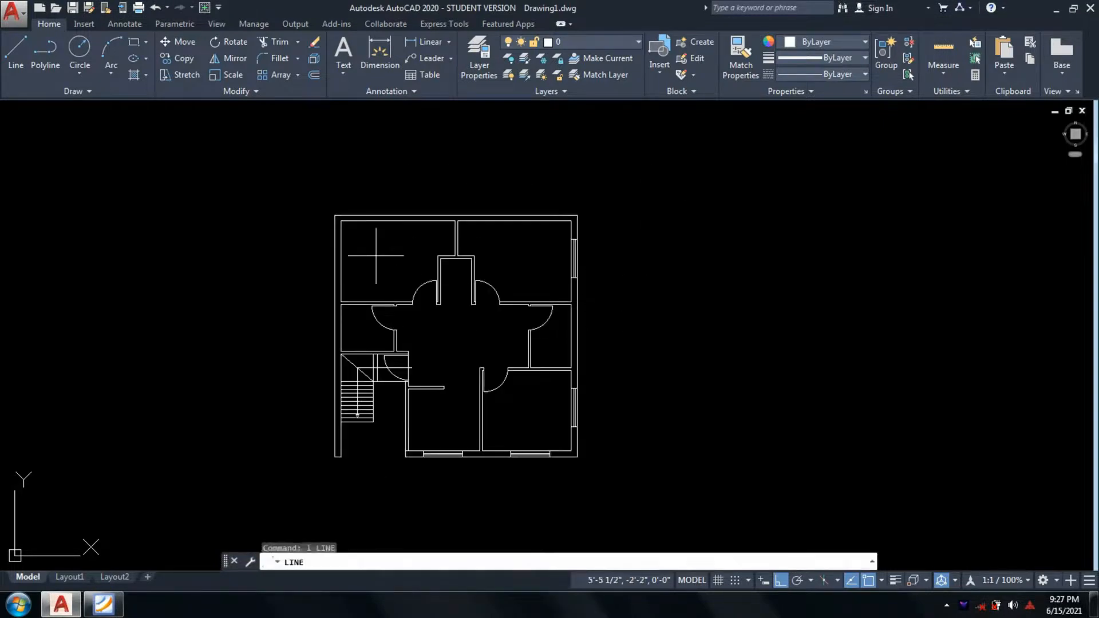
pyautogui.scroll(4, 353, 249)
pyautogui.click(338, 212)
pyautogui.click(234, 220)
pyautogui.press('Return')
pyautogui.press('Return')
pyautogui.click(344, 321)
pyautogui.click(237, 317)
pyautogui.press('Return')
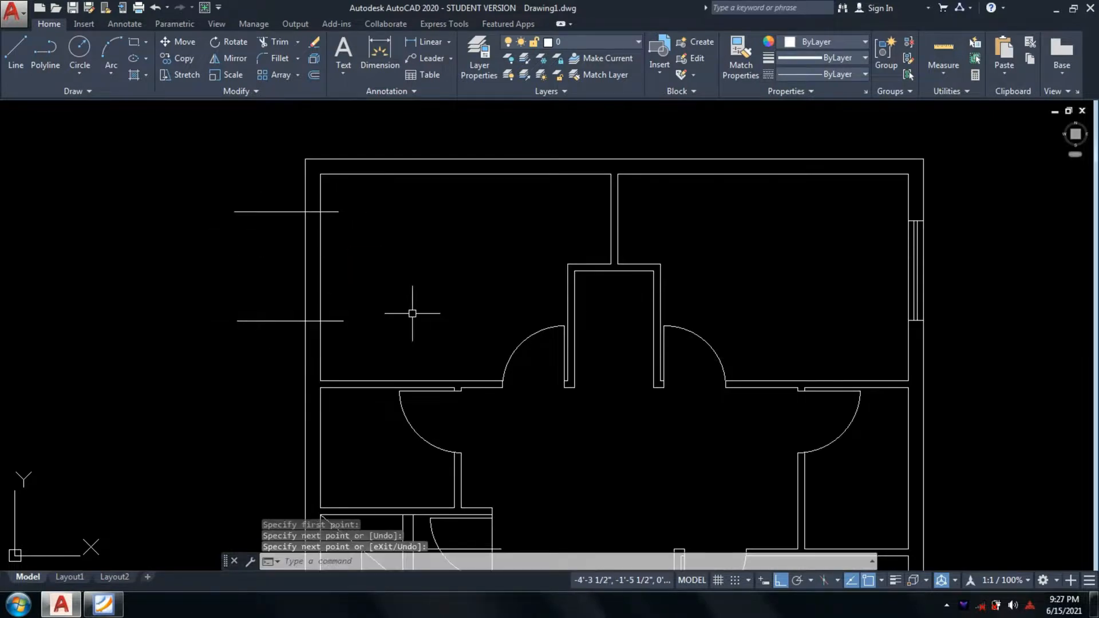
# Trim the overhanging ends of both window end lines back to the faces of Bed Room 3's outer wall
pyautogui.write('tr')
pyautogui.press('Return')
pyautogui.press('Return')
pyautogui.click(280, 351)
pyautogui.click(238, 278)
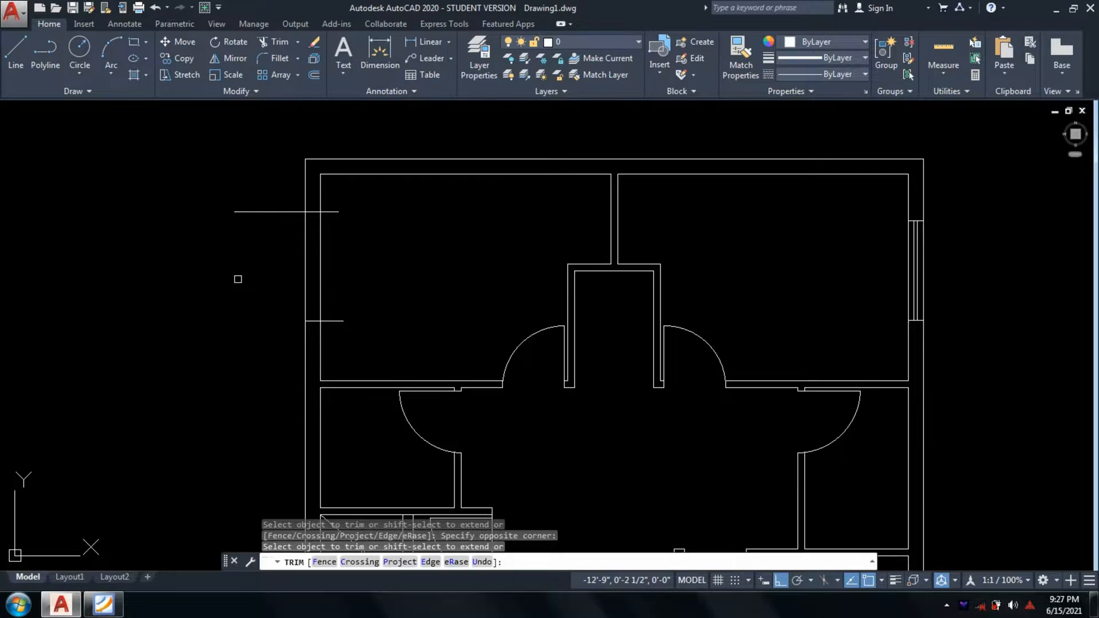
pyautogui.click(238, 278)
pyautogui.click(277, 193)
pyautogui.scroll(2, 351, 330)
pyautogui.click(351, 327)
pyautogui.click(312, 276)
pyautogui.scroll(-1, 361, 285)
pyautogui.moveTo(361, 285); pyautogui.dragTo(375, 393, button='middle')
pyautogui.click(384, 247)
pyautogui.click(350, 208)
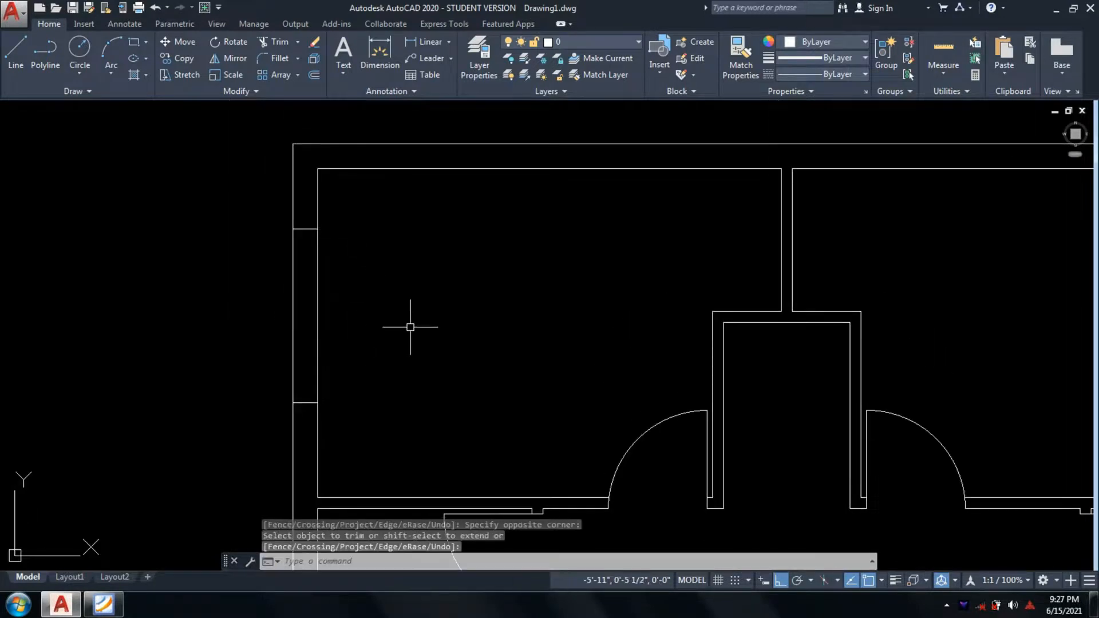
# Draw a vertical centre line between the midpoints of the two end lines of Bed Room 3's window
pyautogui.write('l')
pyautogui.press('Return')
pyautogui.click(305, 403)
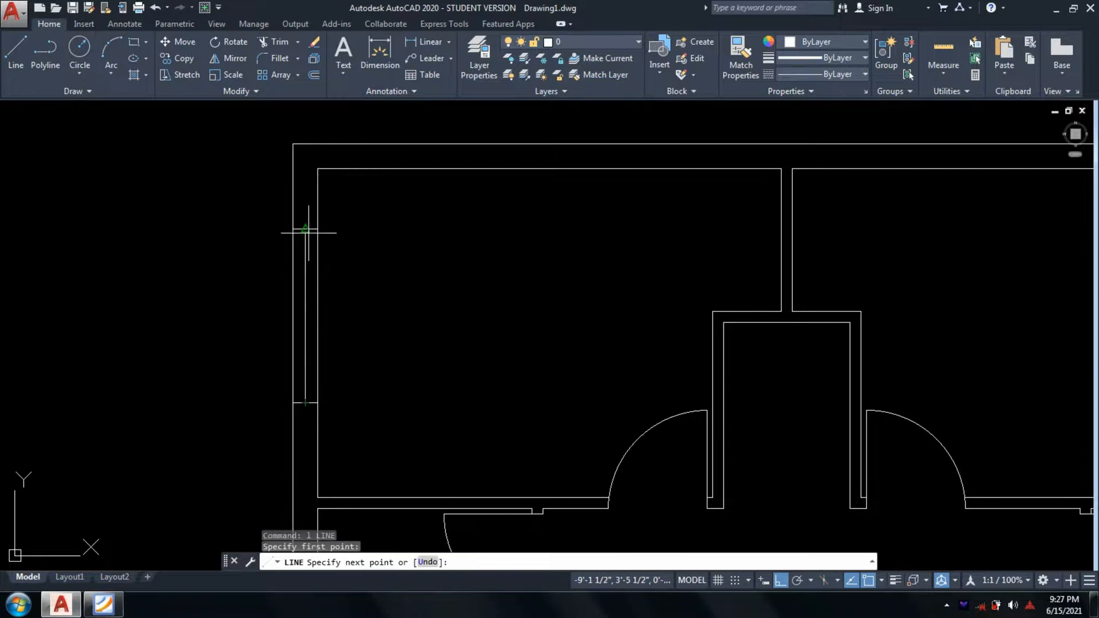
pyautogui.click(305, 229)
pyautogui.press('Return')
# Offset the centre line of Bed Room 3's window by 1" to both sides
pyautogui.write('o')
pyautogui.press('Return')
pyautogui.write('1')
pyautogui.press('Return')
pyautogui.scroll(2, 283, 285)
pyautogui.click(315, 282)
pyautogui.scroll(1, 314, 282)
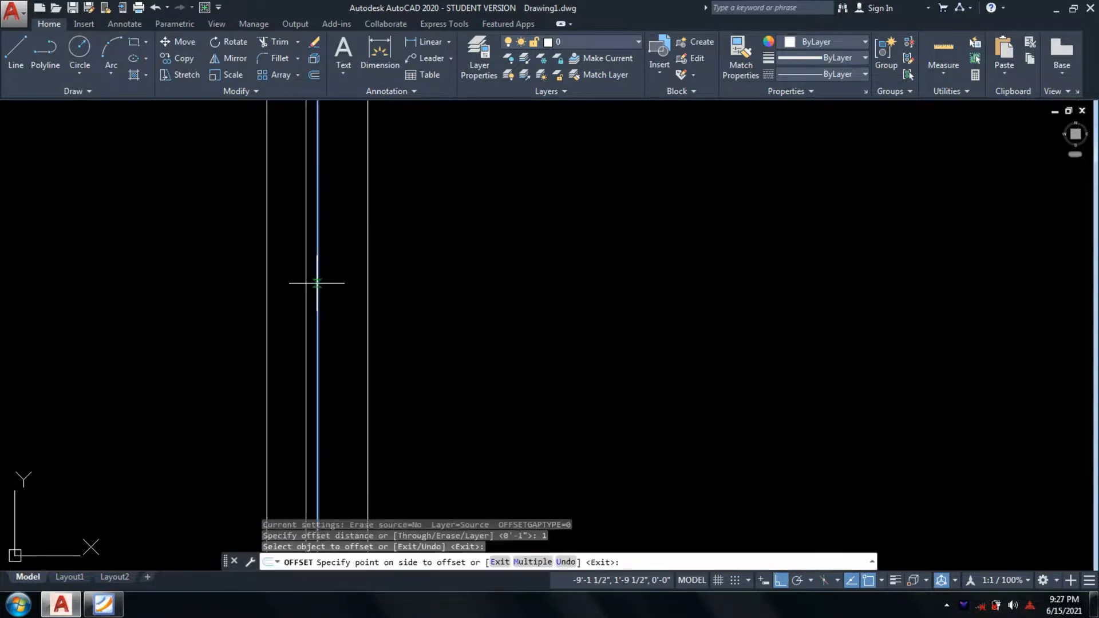
pyautogui.click(278, 277)
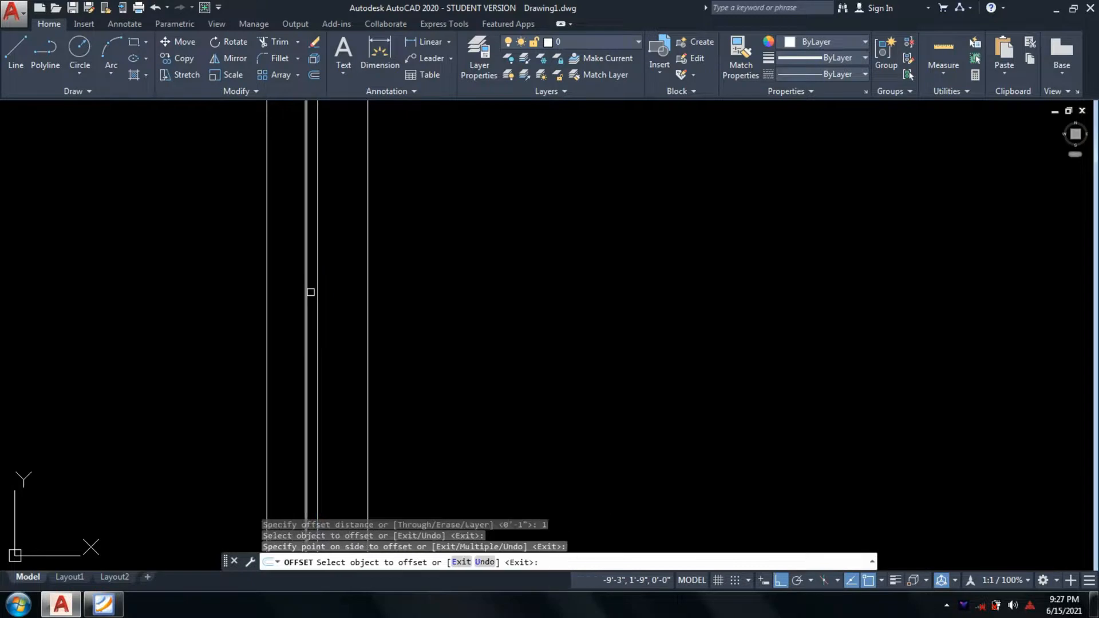
pyautogui.click(317, 294)
pyautogui.click(334, 309)
pyautogui.press('Return')
# Erase the original centre line of Bed Room 3's window, keeping only the two offset lines
pyautogui.click(317, 312)
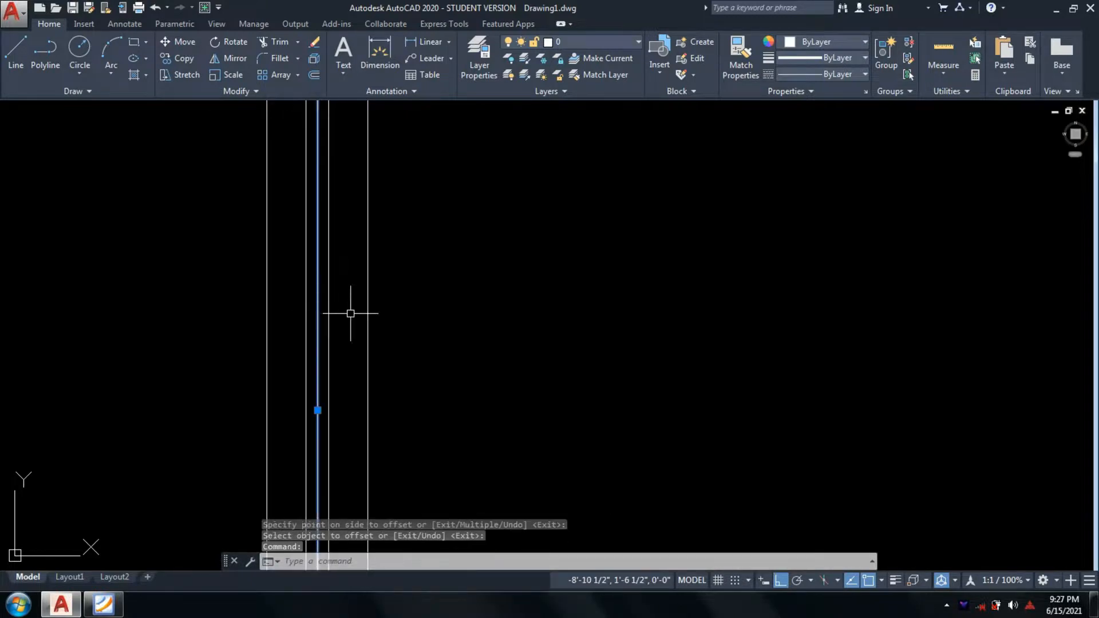
pyautogui.write('e')
pyautogui.press('Return')
pyautogui.scroll(-4, 572, 313)
pyautogui.scroll(2, 417, 299)
pyautogui.scroll(1, 418, 298)
pyautogui.scroll(-3, 544, 334)
pyautogui.scroll(2, 436, 361)
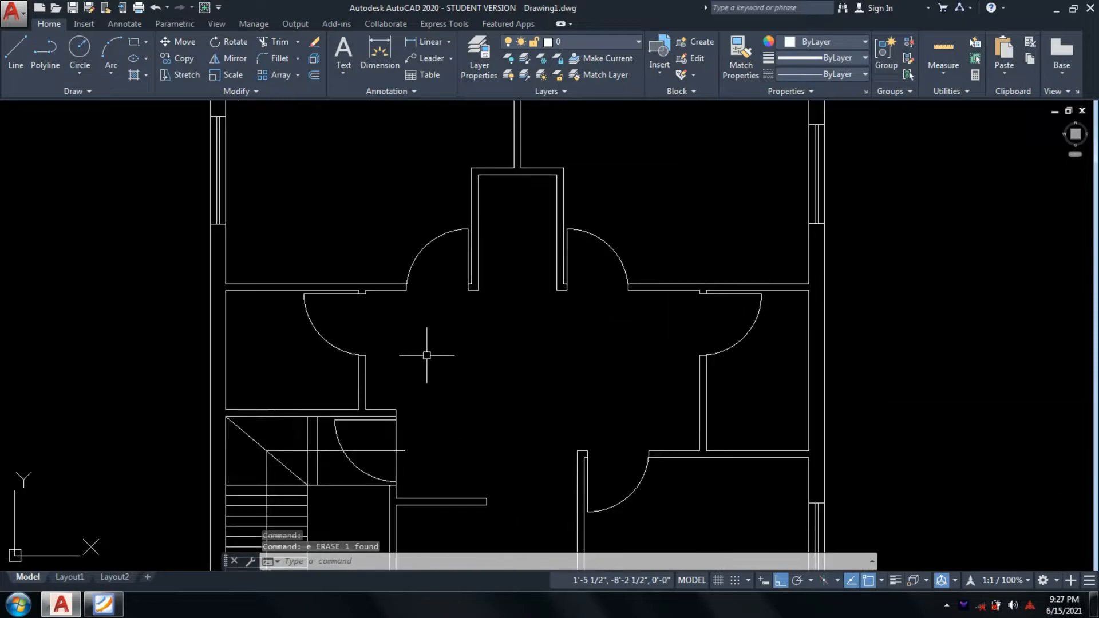
# Check the reference plan PDF and draw two vertical lines across the wall between Bed Room 2 and the hall, marking the window ends
pyautogui.click(103, 610)
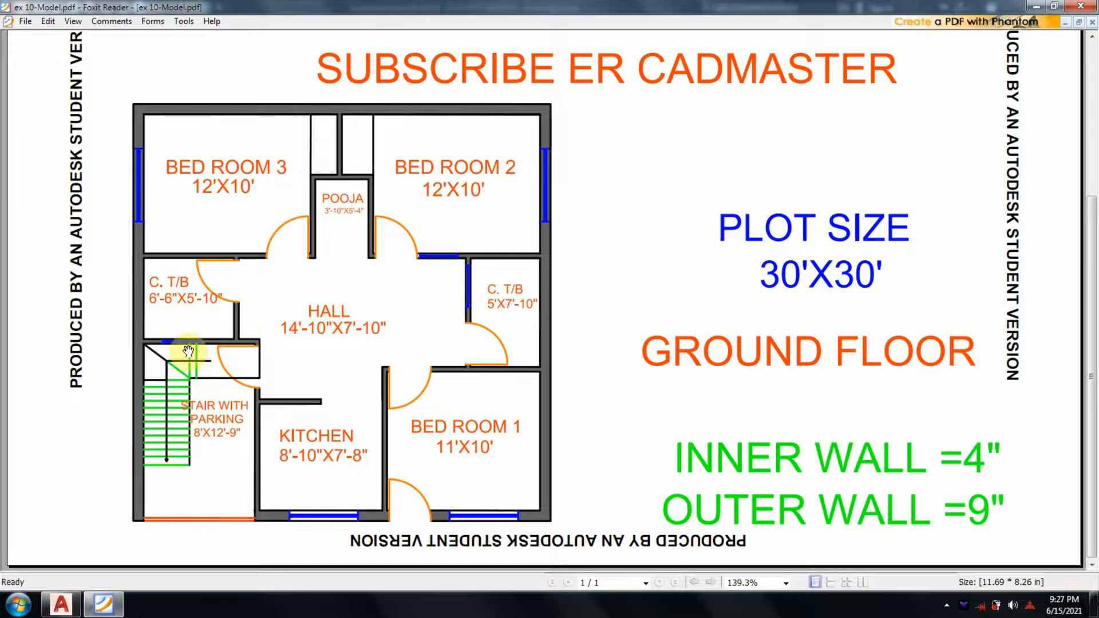
pyautogui.click(105, 606)
pyautogui.write('l')
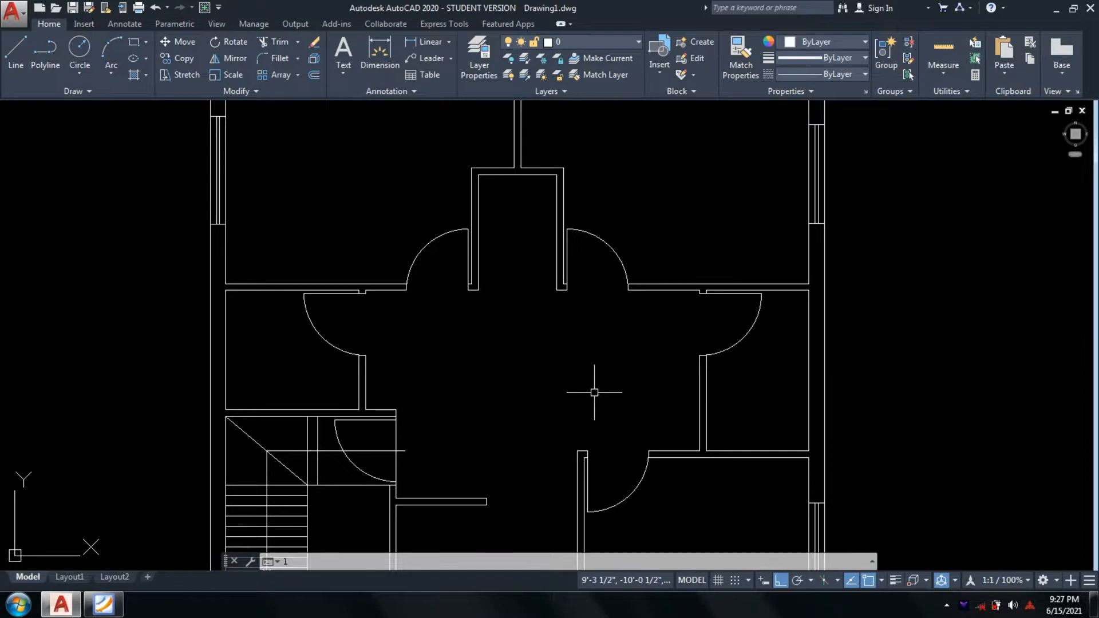
pyautogui.press('Return')
pyautogui.scroll(3, 687, 282)
pyautogui.scroll(2, 509, 273)
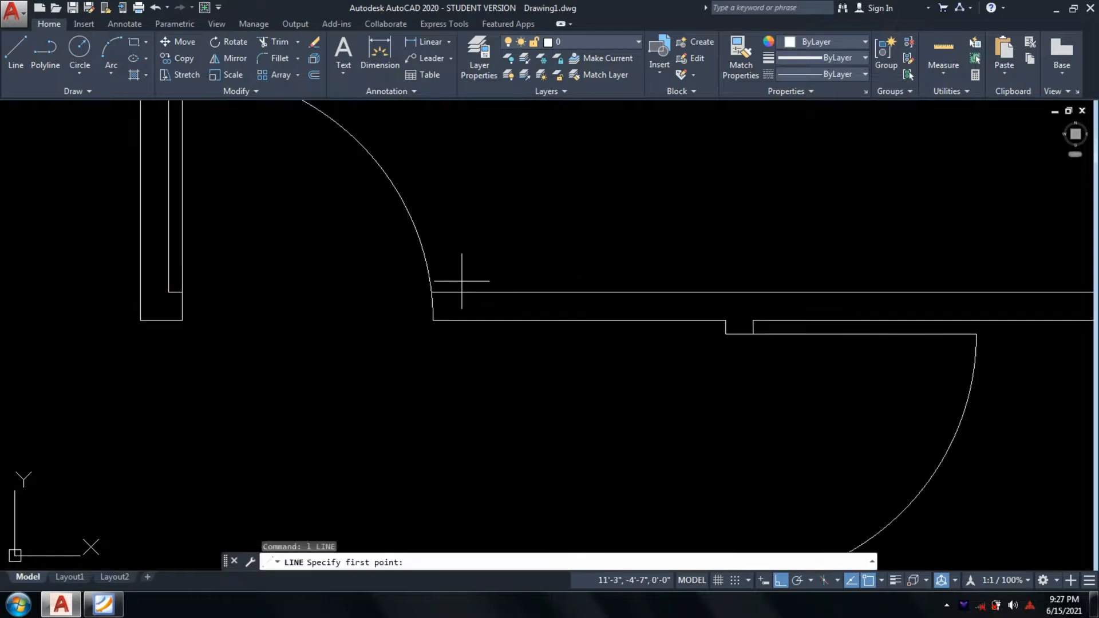
pyautogui.click(454, 277)
pyautogui.click(449, 353)
pyautogui.press('Return')
pyautogui.press('Return')
pyautogui.click(681, 266)
pyautogui.click(676, 390)
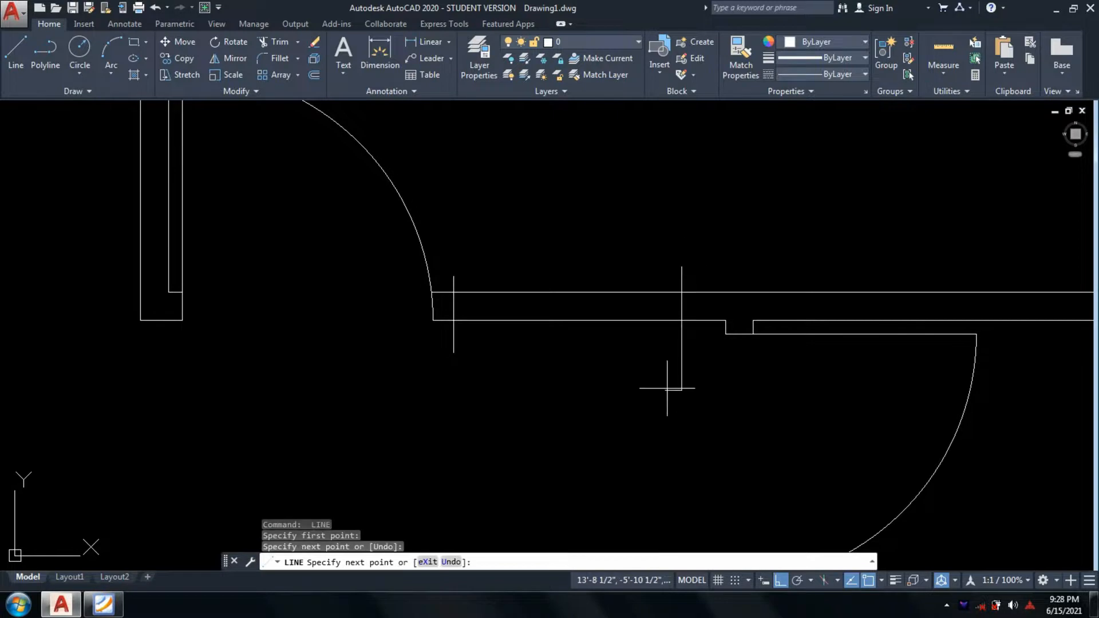
pyautogui.press('Return')
# Trim the overhanging ends of both vertical lines to the faces of the wall between Bed Room 2 and the hall
pyautogui.write('r')
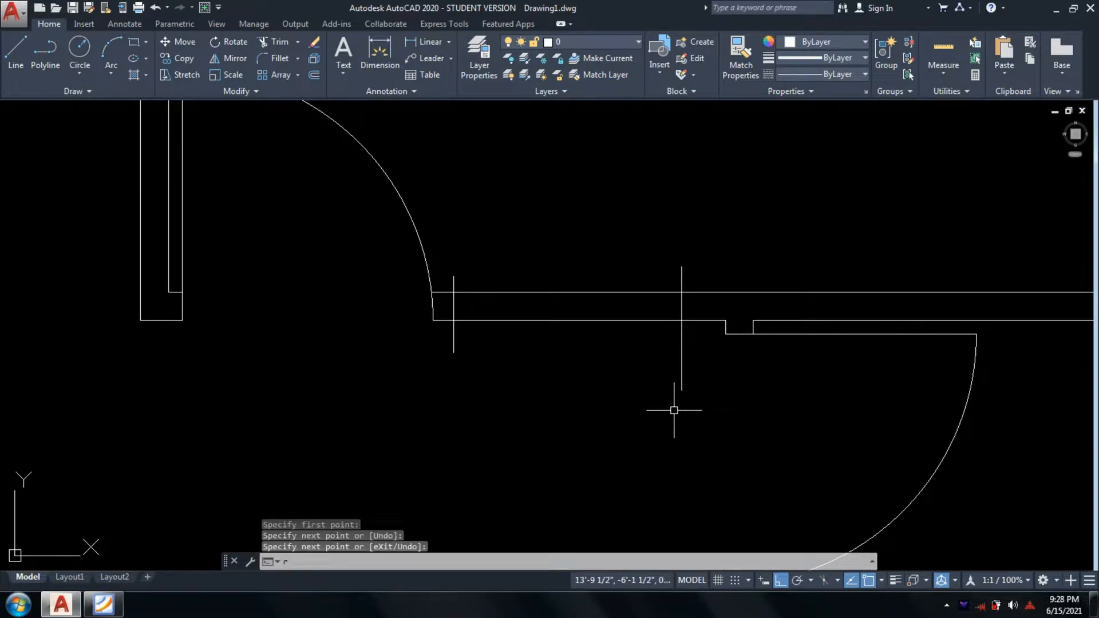
pyautogui.press('Escape')
pyautogui.press('Escape')
pyautogui.write('tr')
pyautogui.press('Return')
pyautogui.press('Return')
pyautogui.doubleClick(607, 375)
pyautogui.click(546, 347)
pyautogui.click(361, 356)
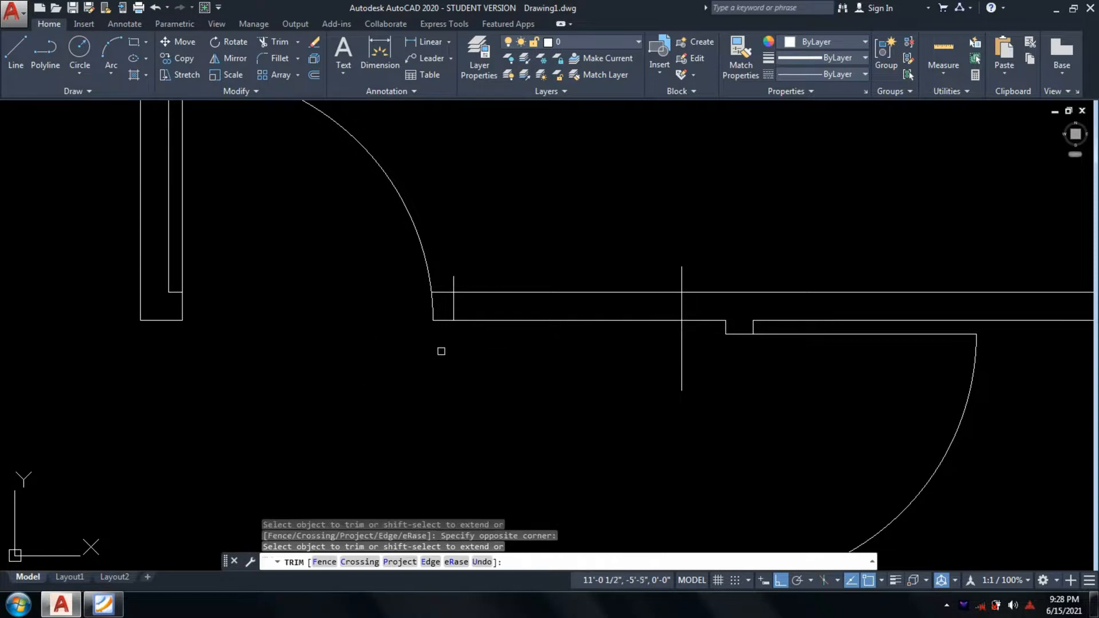
pyautogui.click(690, 379)
pyautogui.click(584, 362)
pyautogui.click(701, 240)
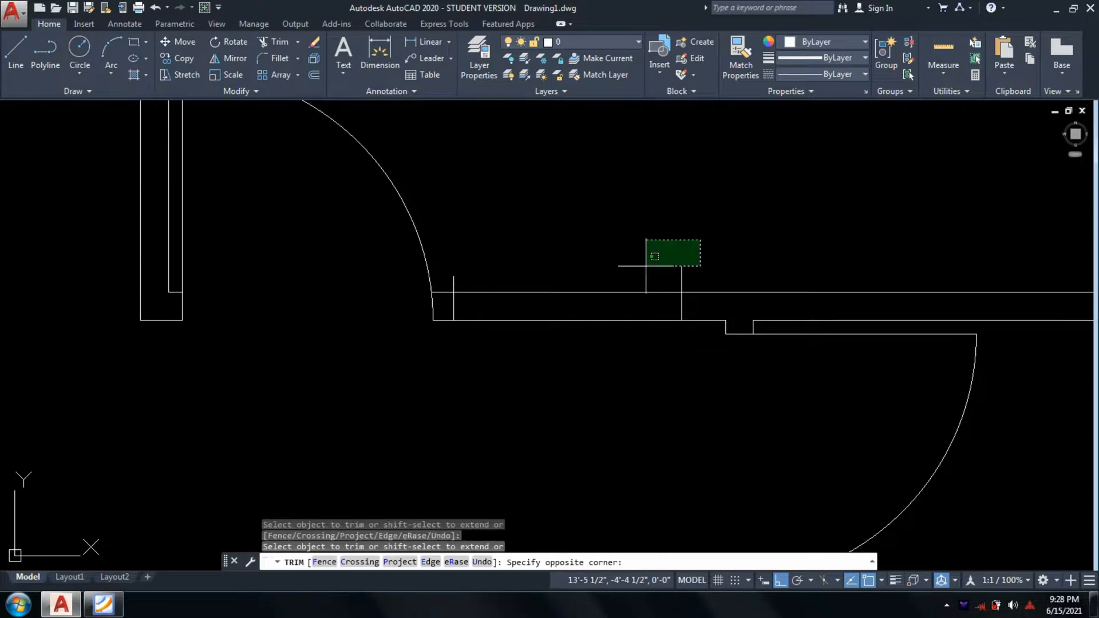
pyautogui.click(646, 269)
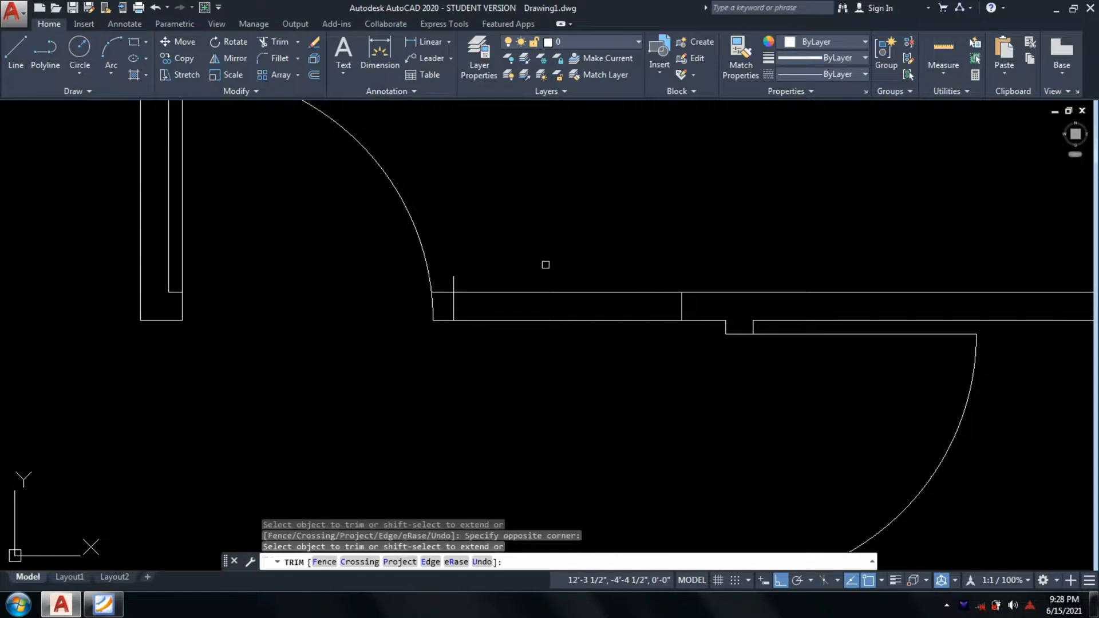
pyautogui.click(450, 277)
pyautogui.press('Escape')
# Draw a horizontal centre line between the midpoints of the two end lines of Bed Room 2's hall-side window
pyautogui.write('l')
pyautogui.press('Return')
pyautogui.scroll(2, 687, 306)
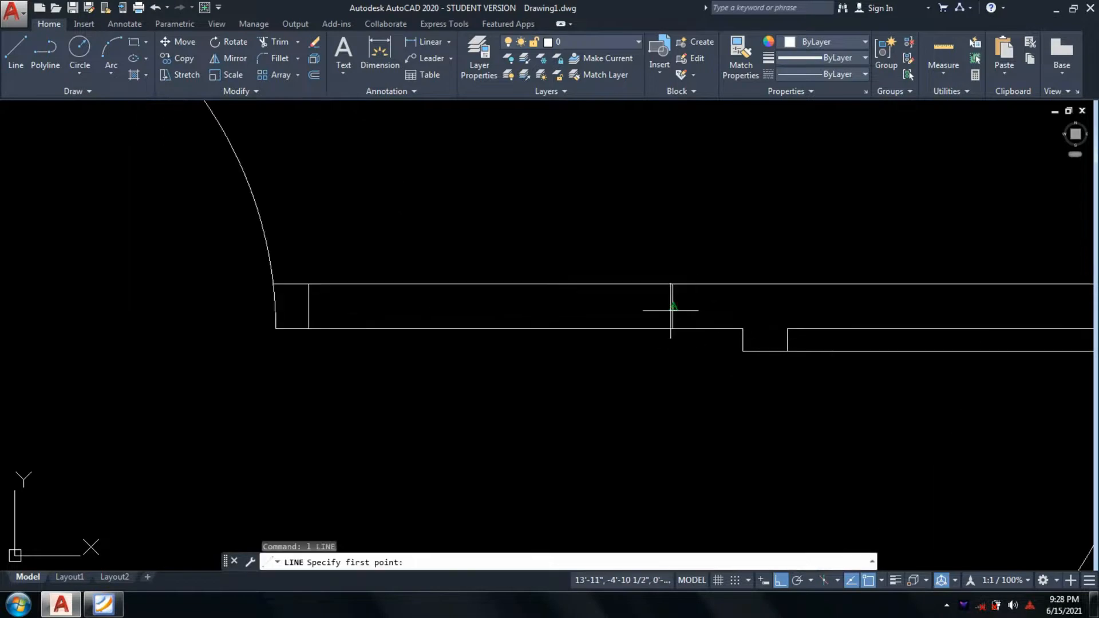
pyautogui.click(673, 307)
pyautogui.click(309, 307)
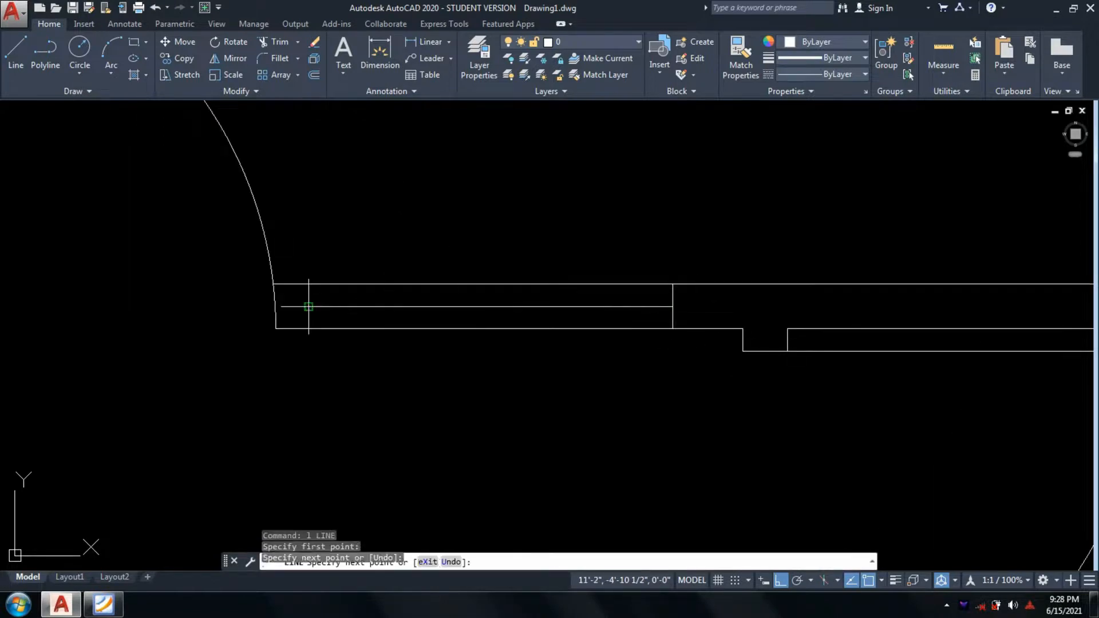
pyautogui.press('Return')
# Offset the centre line of the hall-side window by 0.5" to both sides
pyautogui.write('o')
pyautogui.press('Return')
pyautogui.write(".5'")
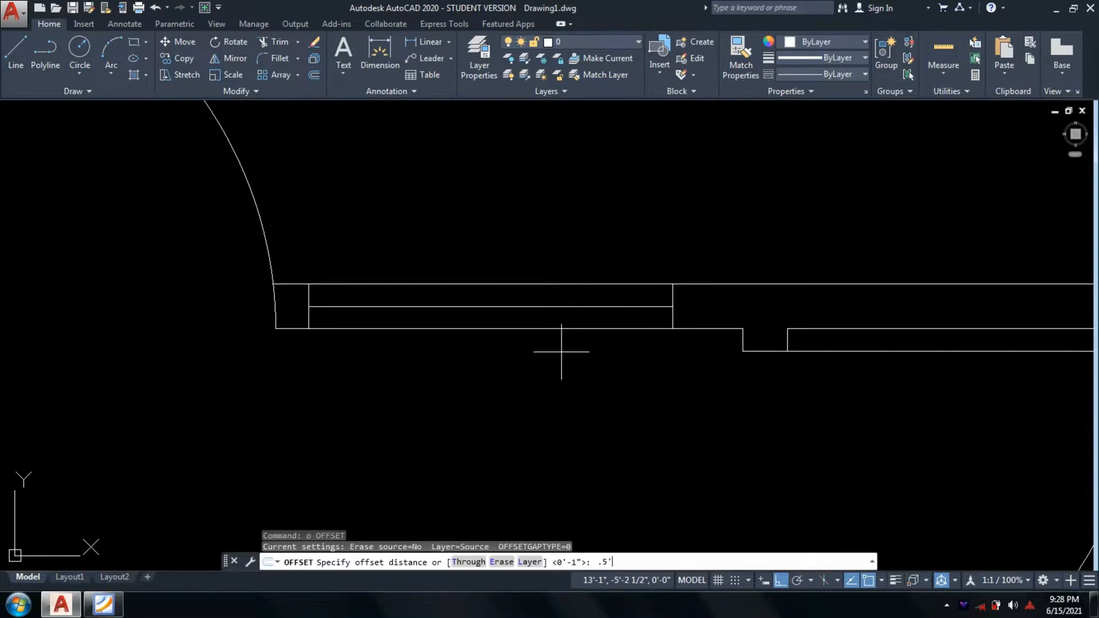
pyautogui.press('BackSpace')
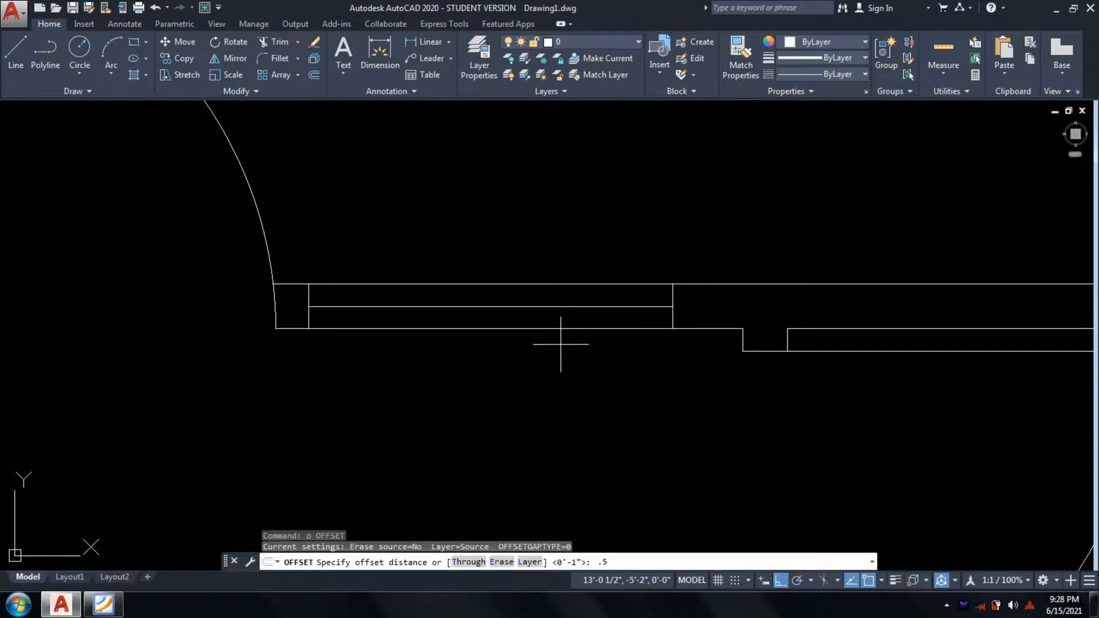
pyautogui.press('Return')
pyautogui.scroll(4, 557, 312)
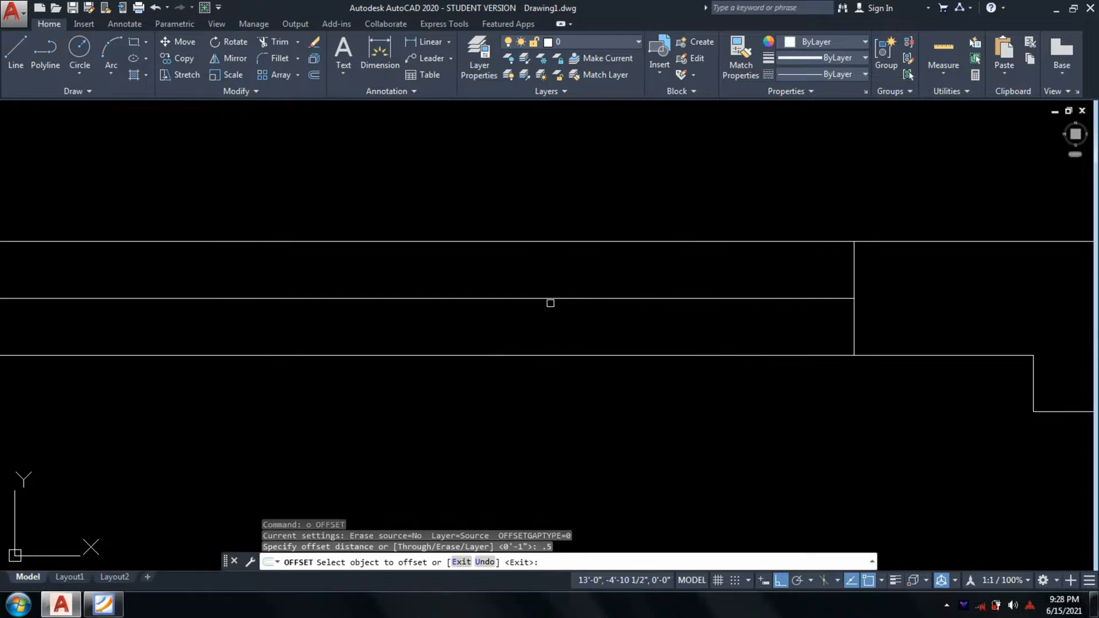
pyautogui.click(550, 299)
pyautogui.click(553, 291)
pyautogui.click(557, 298)
pyautogui.click(561, 320)
pyautogui.press('Return')
# Erase the original centre line of the hall-side window between its two offset lines
pyautogui.click(567, 298)
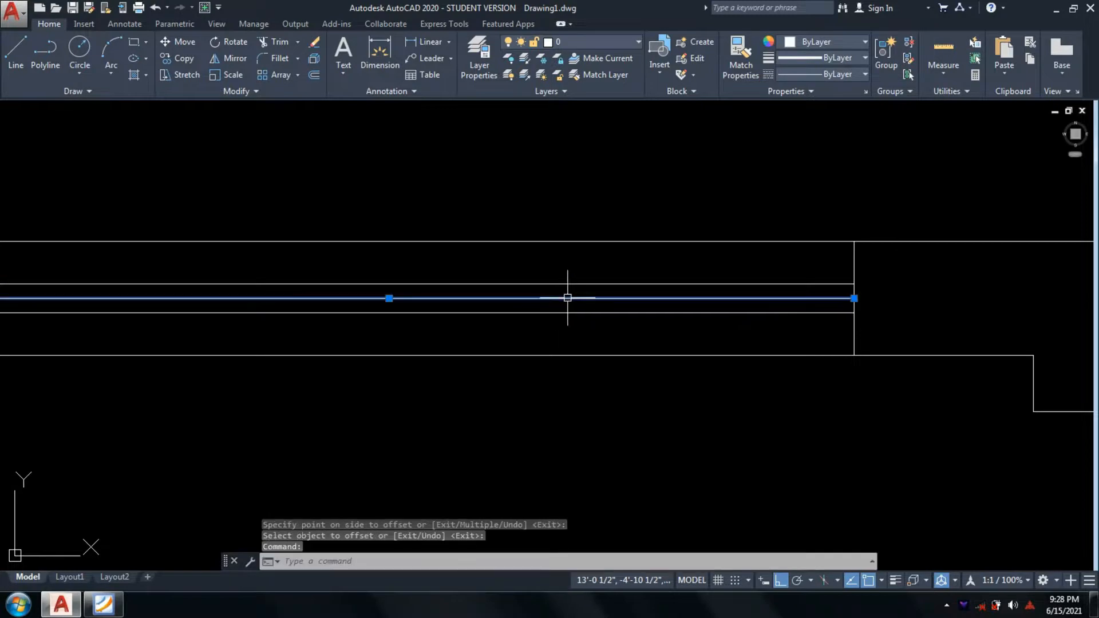
pyautogui.write('e')
pyautogui.press('Return')
pyautogui.scroll(-5, 780, 331)
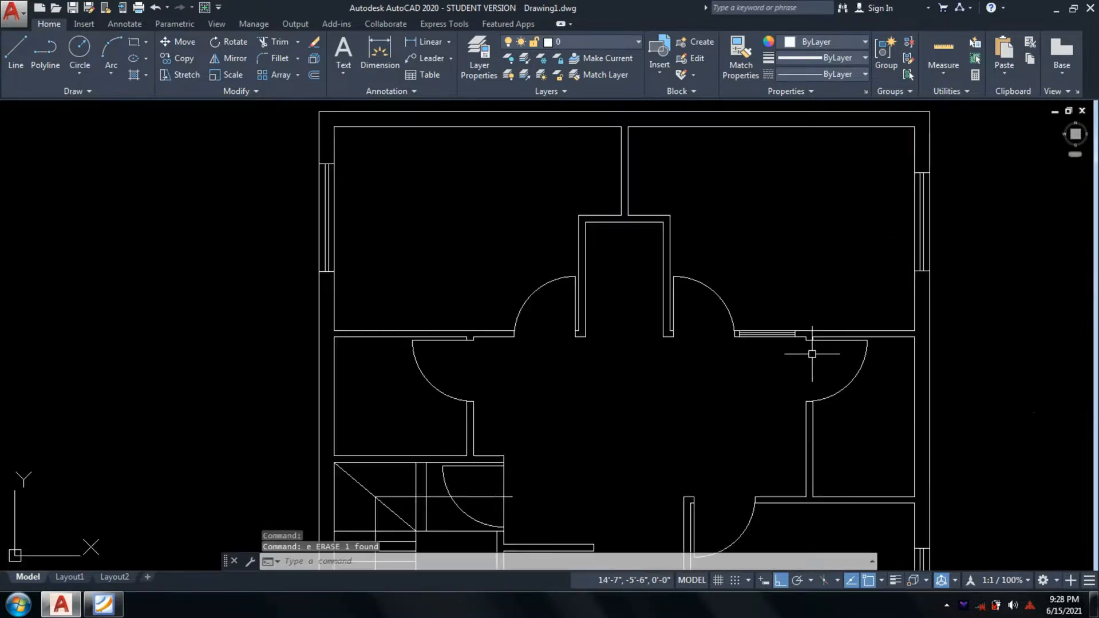
pyautogui.moveTo(812, 353); pyautogui.dragTo(749, 216, button='middle')
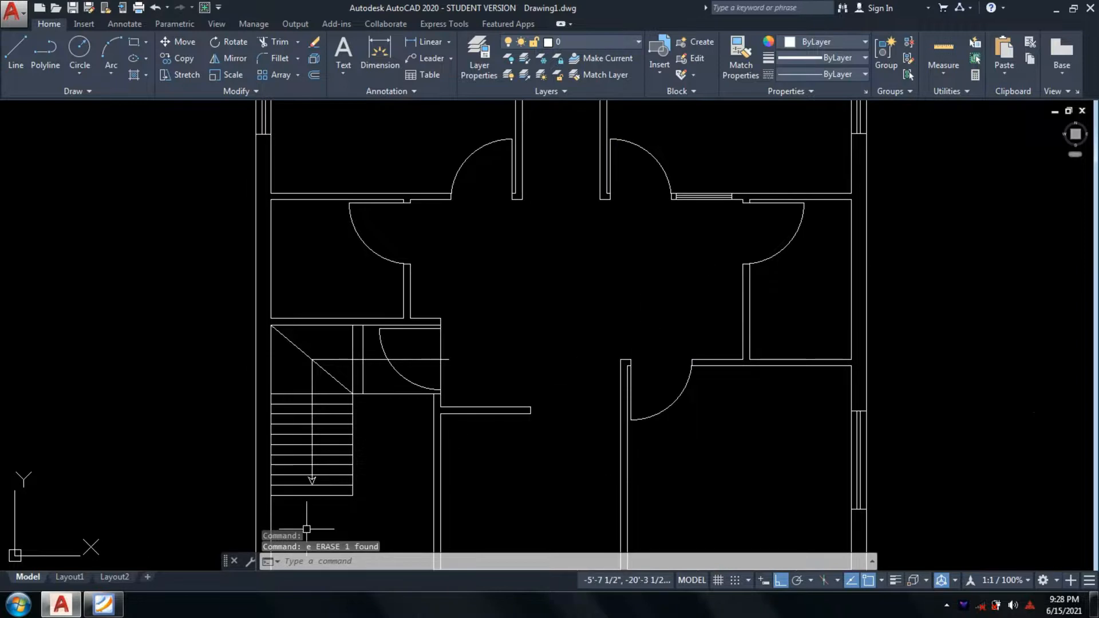
# Check the reference plan PDF and draw two vertical lines across the wall between the toilet and the stairs, marking the ventilator ends
pyautogui.click(98, 608)
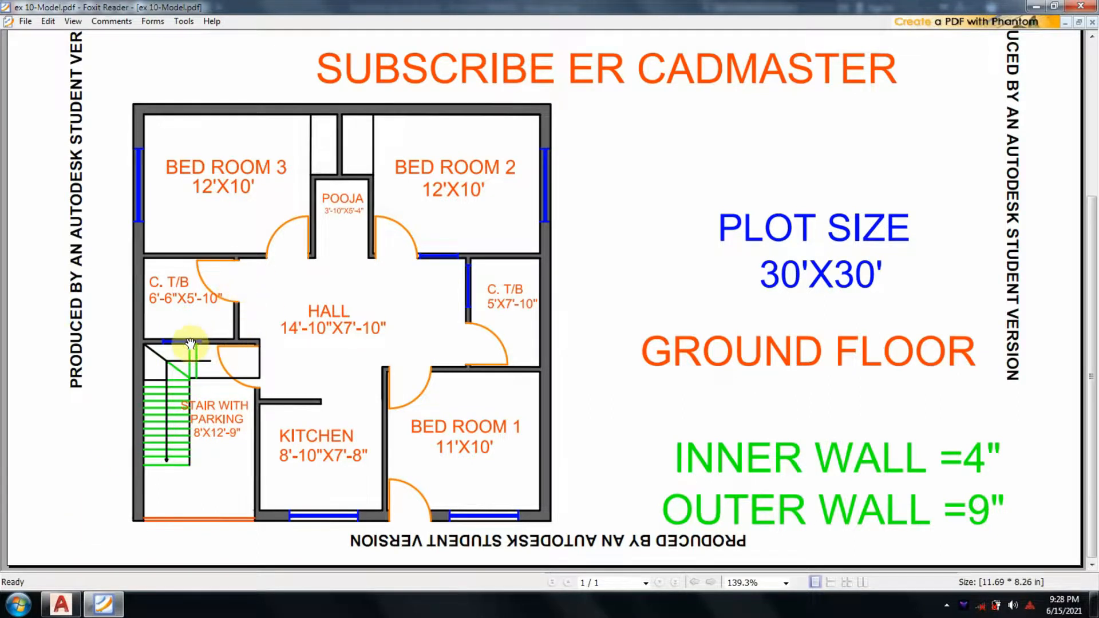
pyautogui.click(105, 600)
pyautogui.write('l')
pyautogui.press('Return')
pyautogui.scroll(4, 310, 327)
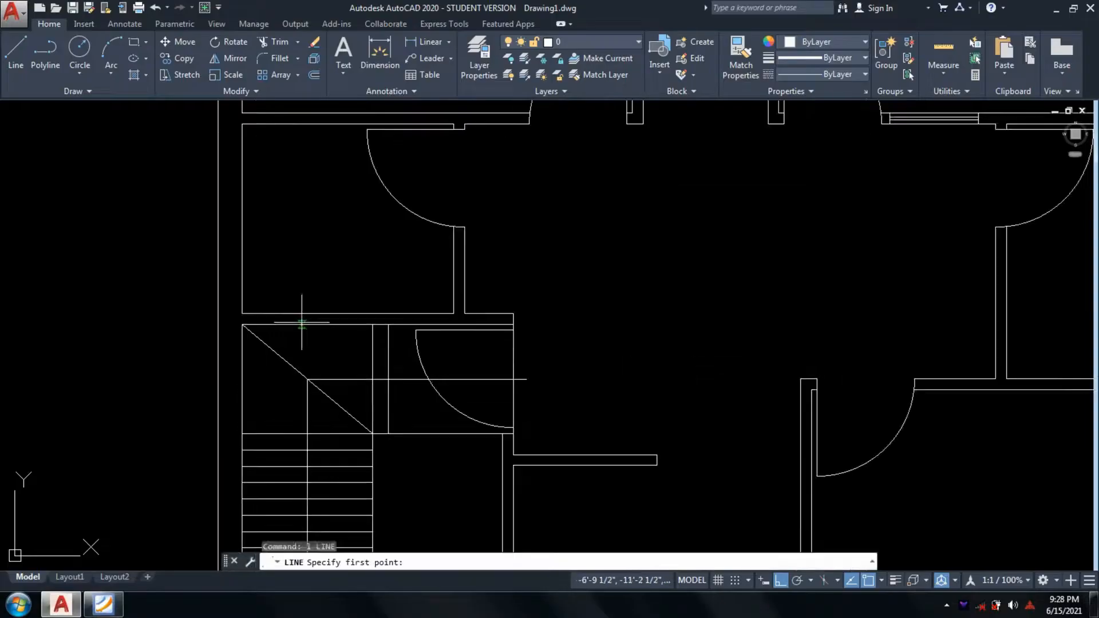
pyautogui.click(274, 281)
pyautogui.click(280, 348)
pyautogui.press('Return')
pyautogui.press('Return')
pyautogui.click(405, 282)
pyautogui.click(405, 359)
pyautogui.press('Return')
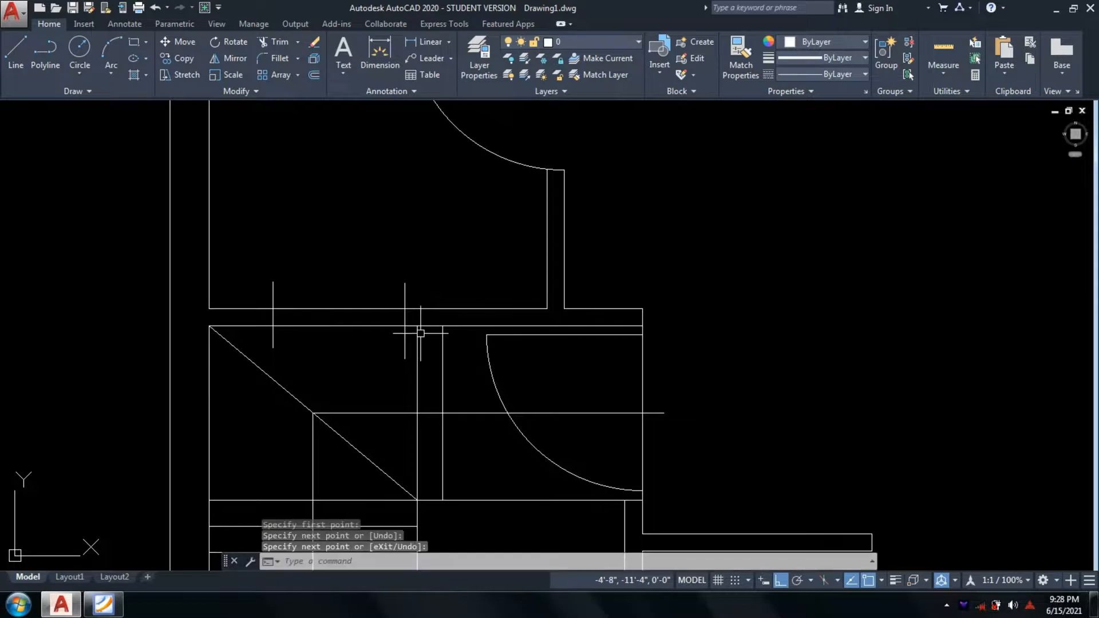
# Trim the two vertical ventilator end lines to the faces of the wall between the toilet and the stairs
pyautogui.write('tr')
pyautogui.press('Return')
pyautogui.scroll(4, 390, 340)
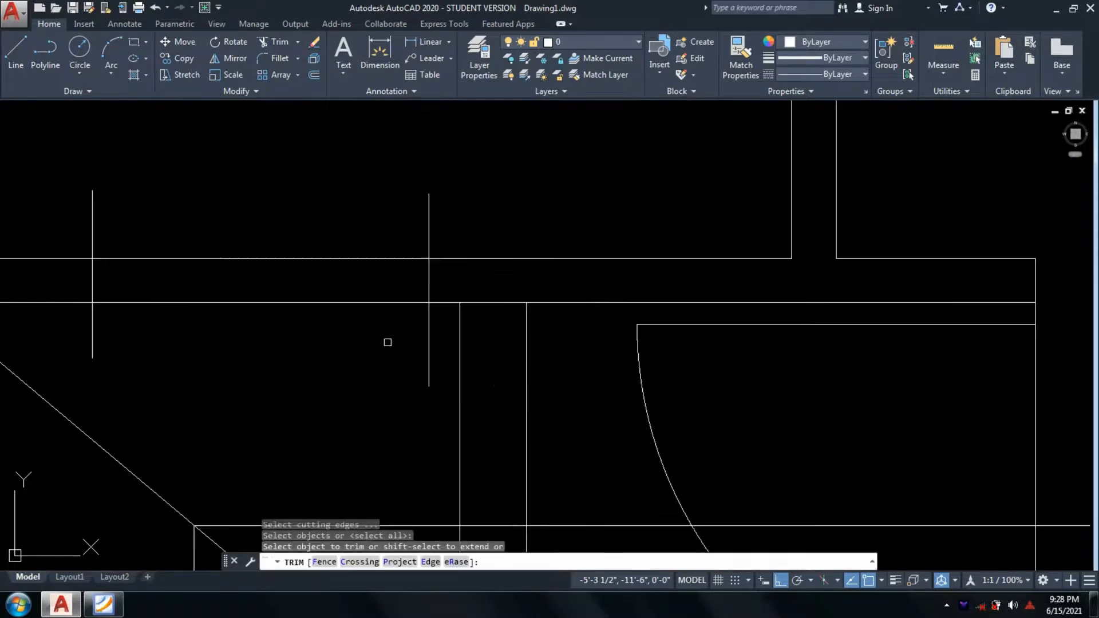
pyautogui.click(228, 334)
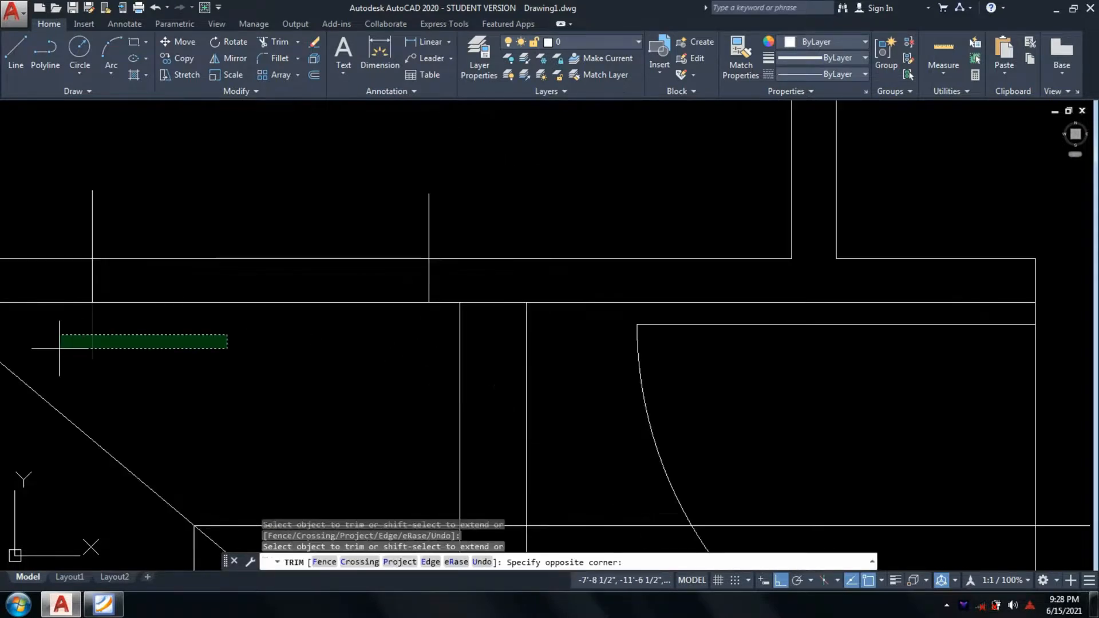
pyautogui.click(60, 349)
pyautogui.click(119, 220)
pyautogui.click(86, 201)
pyautogui.click(486, 217)
pyautogui.click(396, 254)
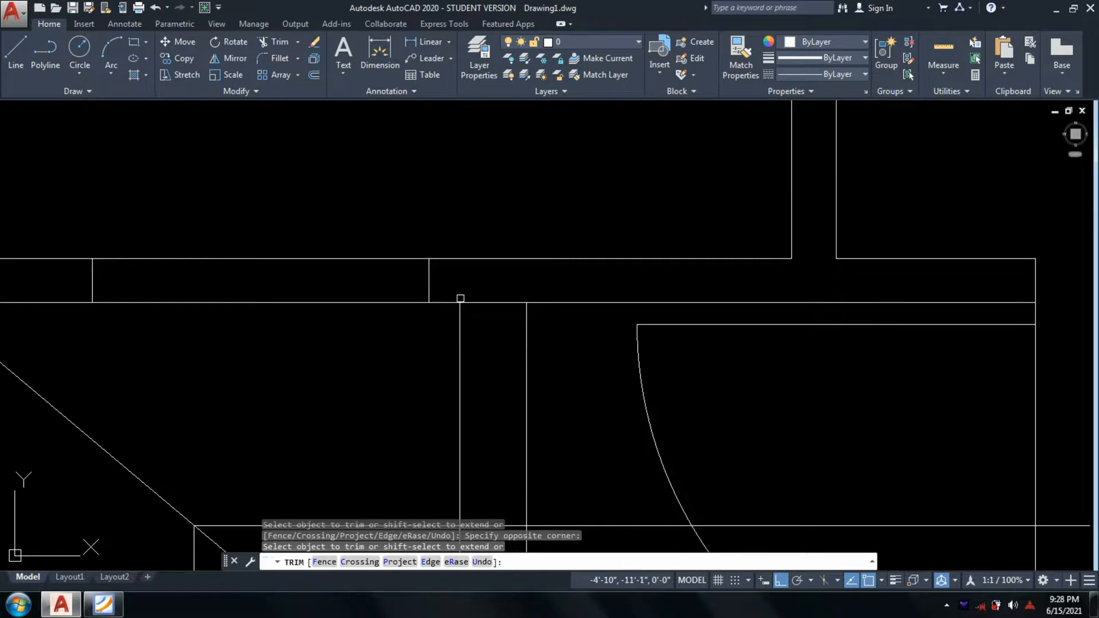
pyautogui.press('Escape')
# Draw a horizontal centre line between the midpoints of the two end lines of the stair-side toilet ventilator
pyautogui.write('l')
pyautogui.press('Return')
pyautogui.scroll(2, 444, 302)
pyautogui.click(419, 264)
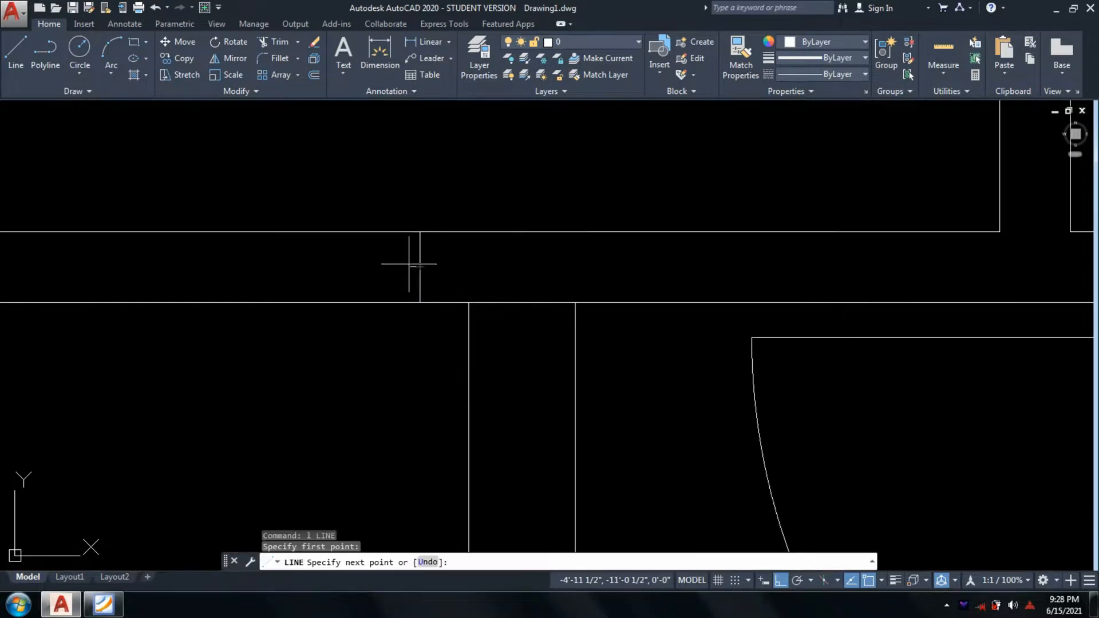
pyautogui.scroll(-3, 239, 272)
pyautogui.scroll(4, 238, 272)
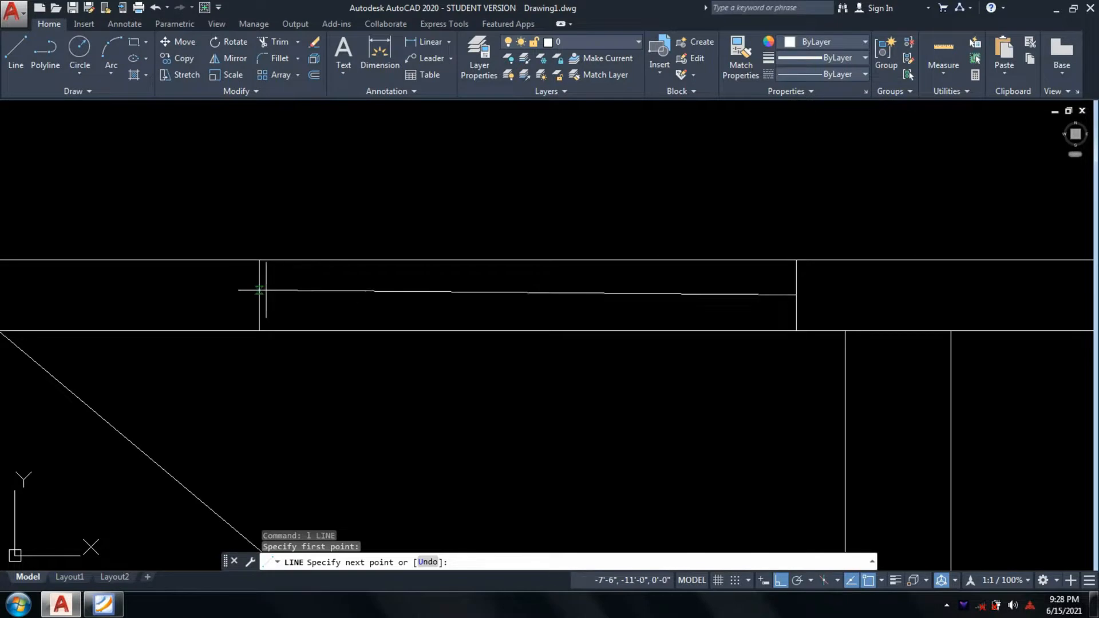
pyautogui.click(260, 295)
pyautogui.press('Return')
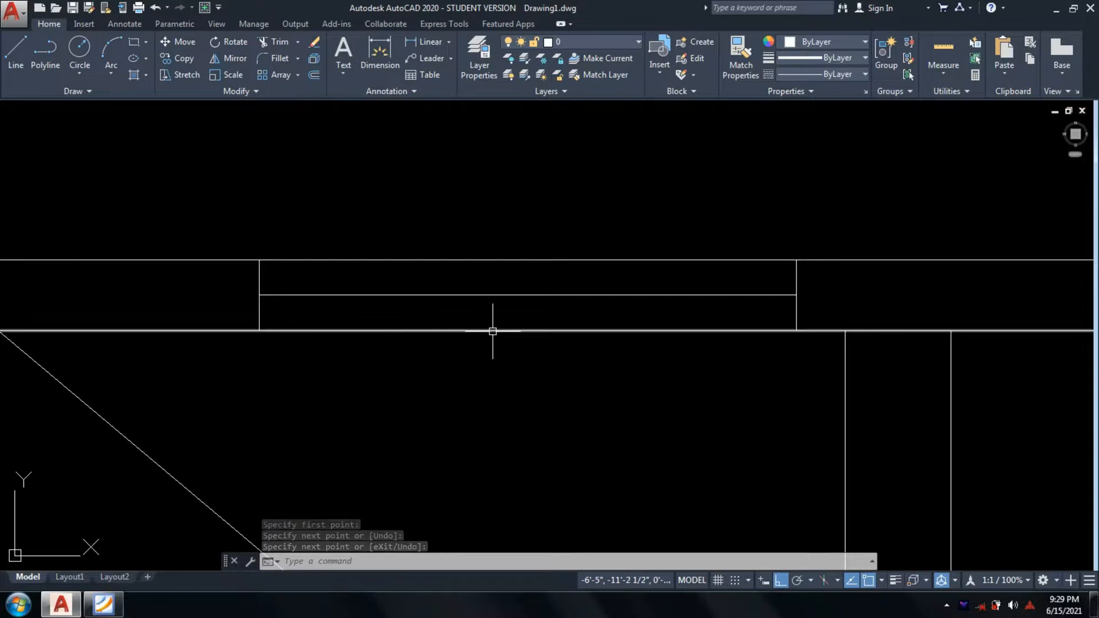
# Offset the centre line of the stair-side ventilator by 1/2" to both sides
pyautogui.write('o')
pyautogui.press('Return')
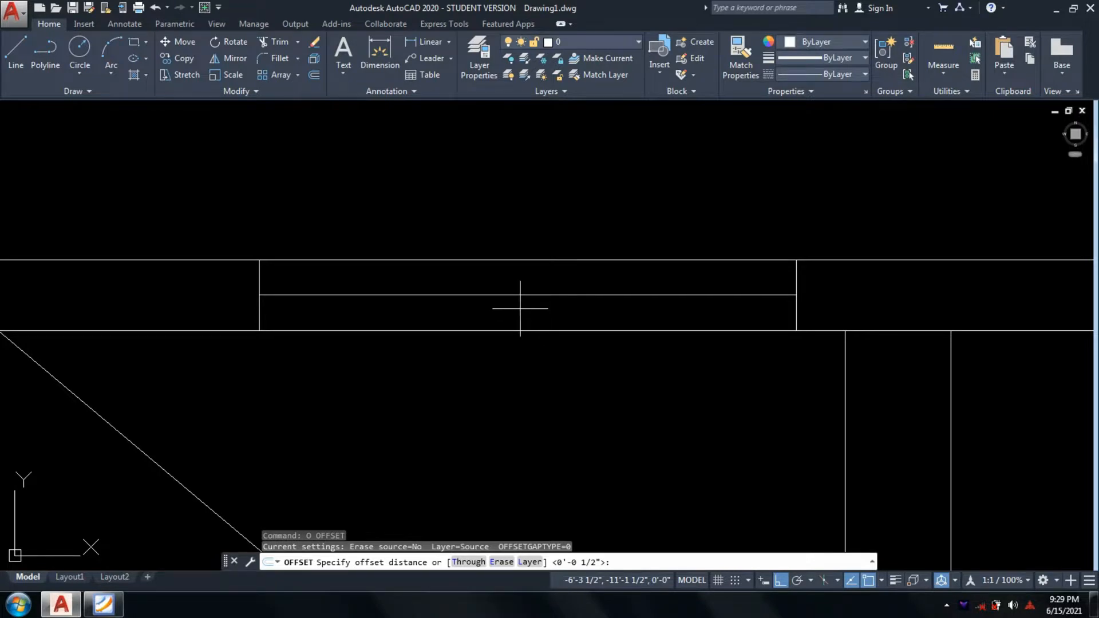
pyautogui.scroll(2, 519, 308)
pyautogui.press('Return')
pyautogui.click(542, 296)
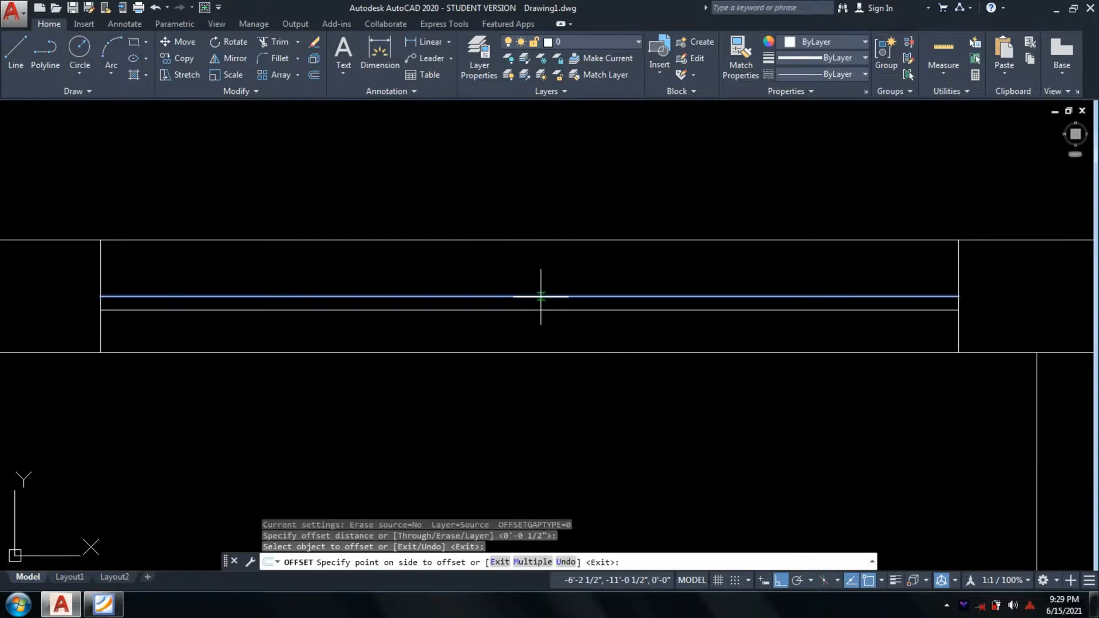
pyautogui.click(542, 280)
pyautogui.click(545, 289)
pyautogui.click(547, 297)
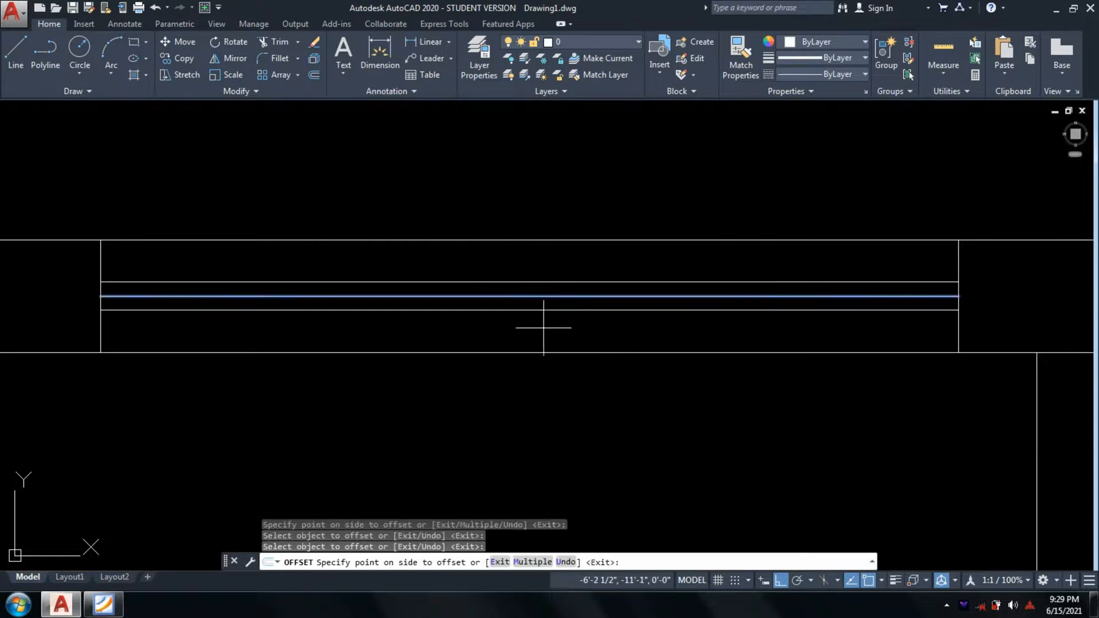
pyautogui.click(544, 303)
pyautogui.press('Return')
# Erase the original centre line of the stair-side ventilator between its two offset lines
pyautogui.click(548, 296)
pyautogui.write('e')
pyautogui.press('Return')
pyautogui.scroll(-5, 718, 349)
pyautogui.moveTo(717, 349); pyautogui.dragTo(407, 319, button='middle')
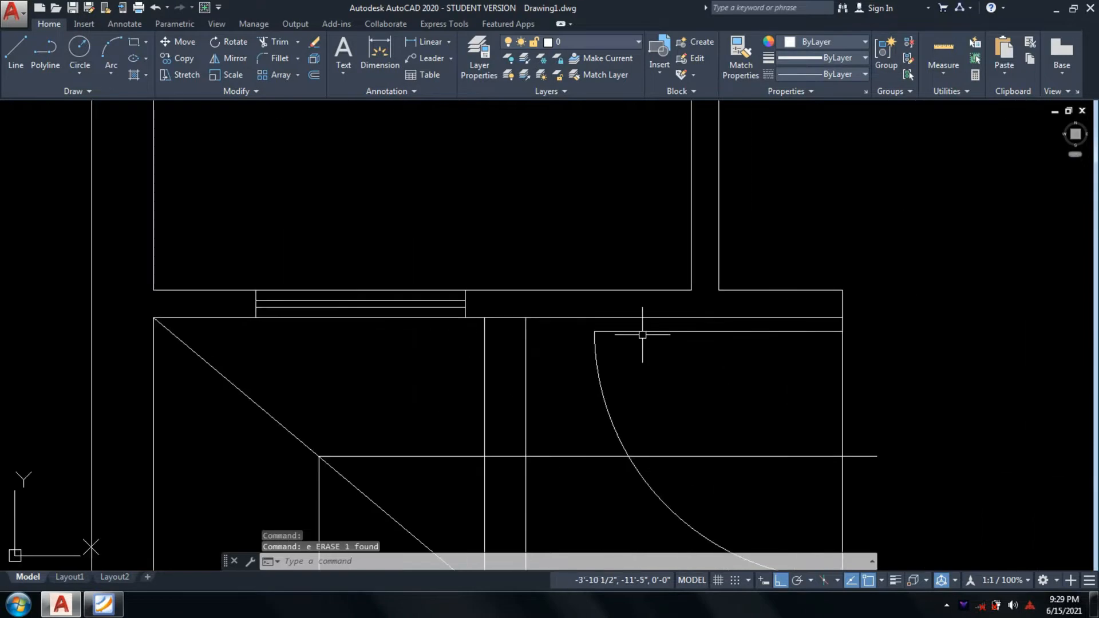
# Check the reference plan PDF in Foxit Reader for the ventilator of the 5'X7'-10" toilet and return to that toilet in AutoCAD
pyautogui.scroll(-6, 643, 335)
pyautogui.scroll(4, 519, 225)
pyautogui.scroll(3, 363, 221)
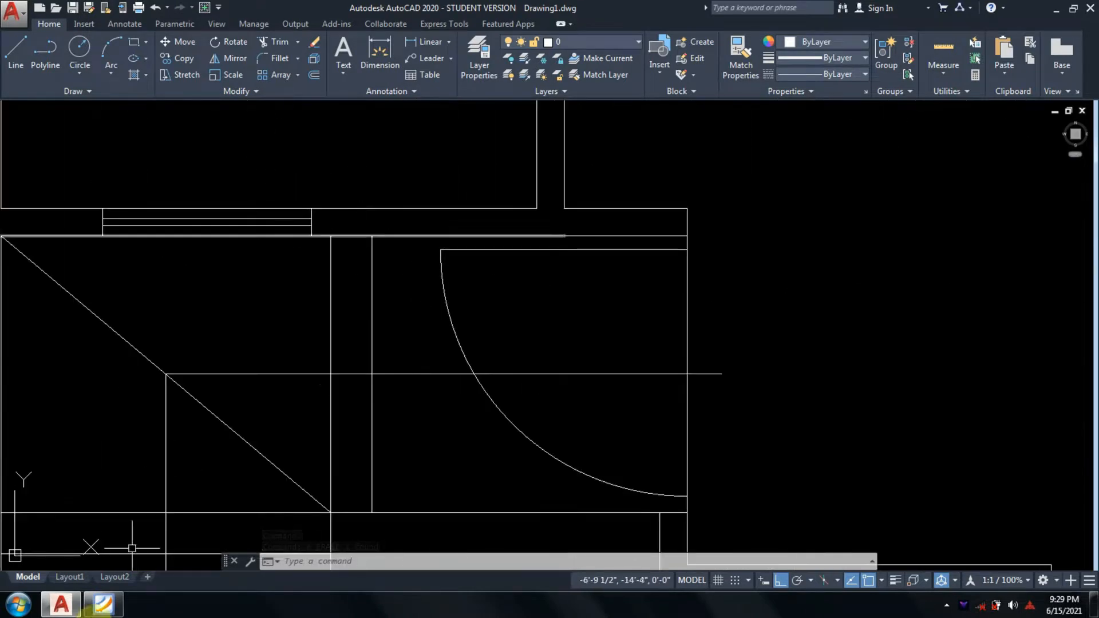
pyautogui.click(98, 605)
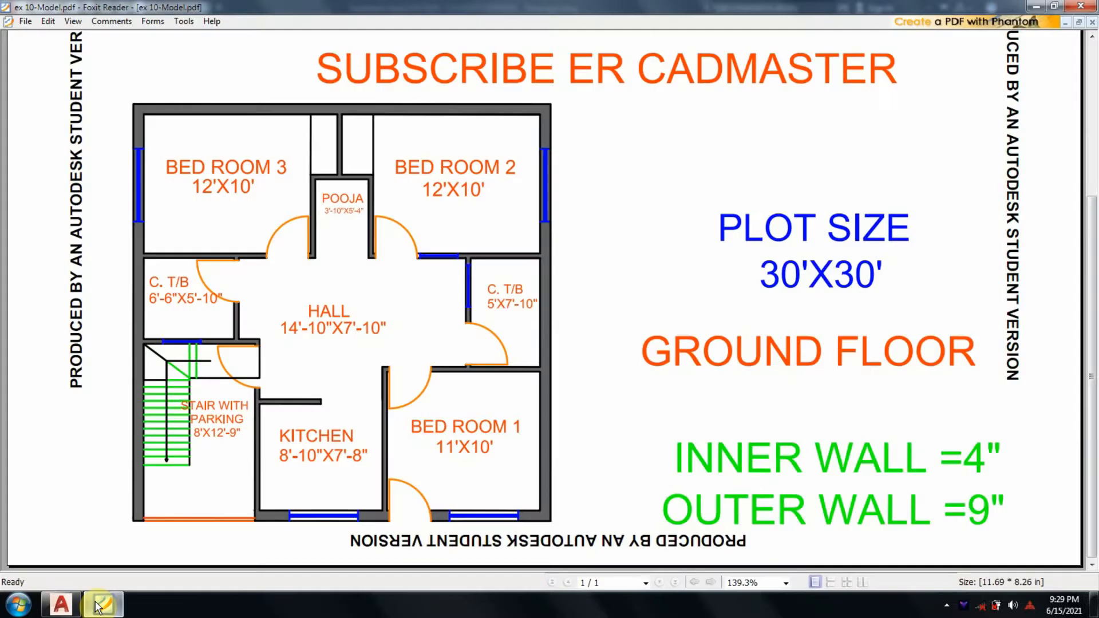
pyautogui.click(100, 605)
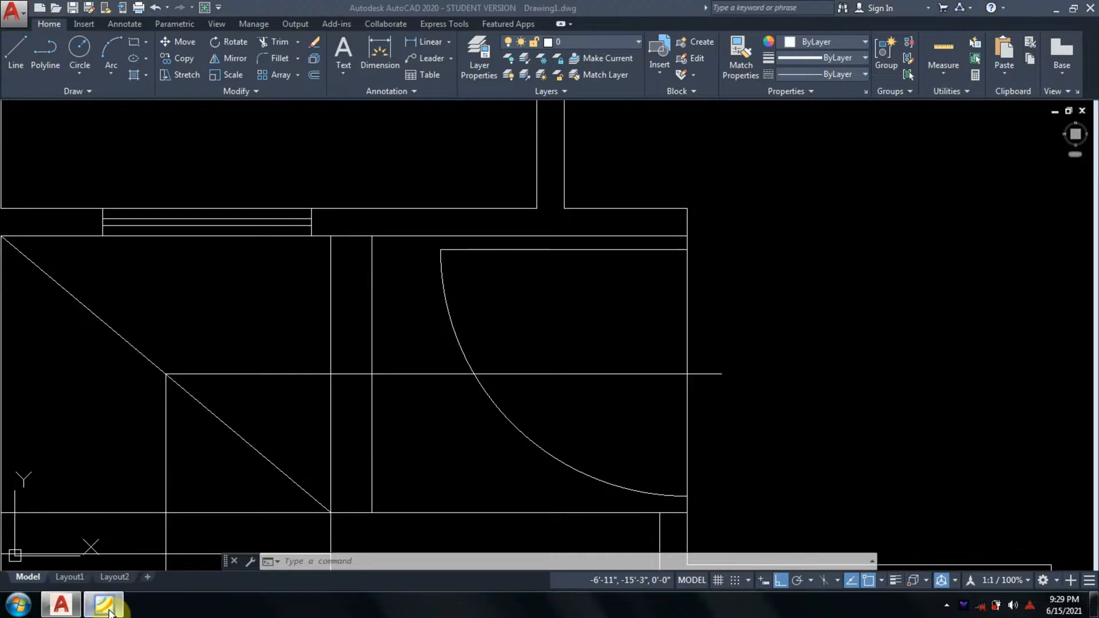
pyautogui.click(104, 606)
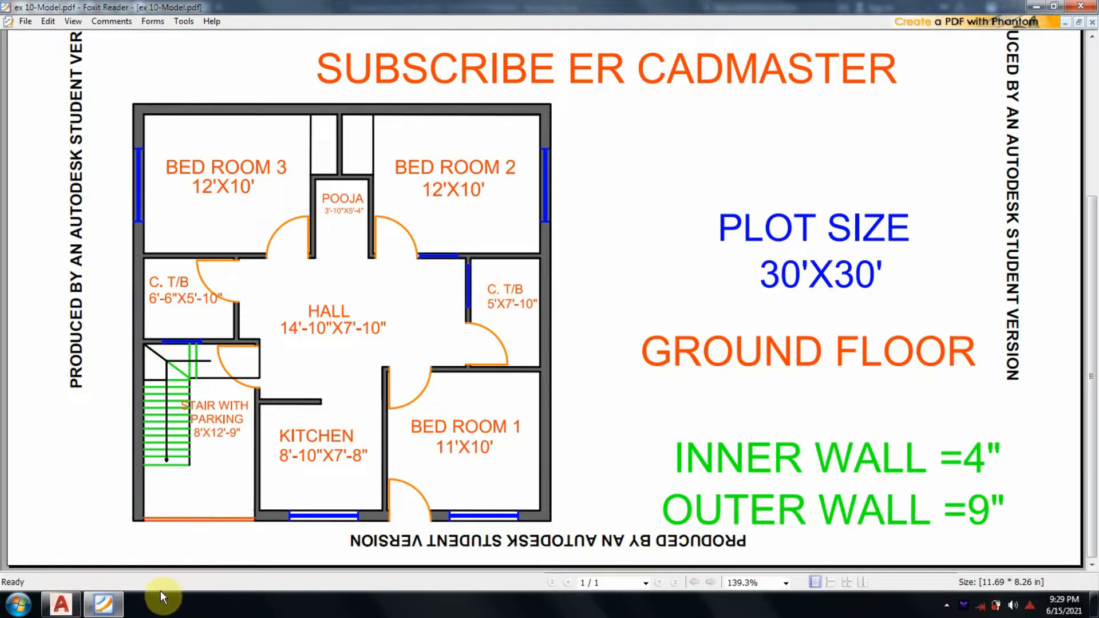
pyautogui.click(75, 608)
pyautogui.scroll(-3, 573, 417)
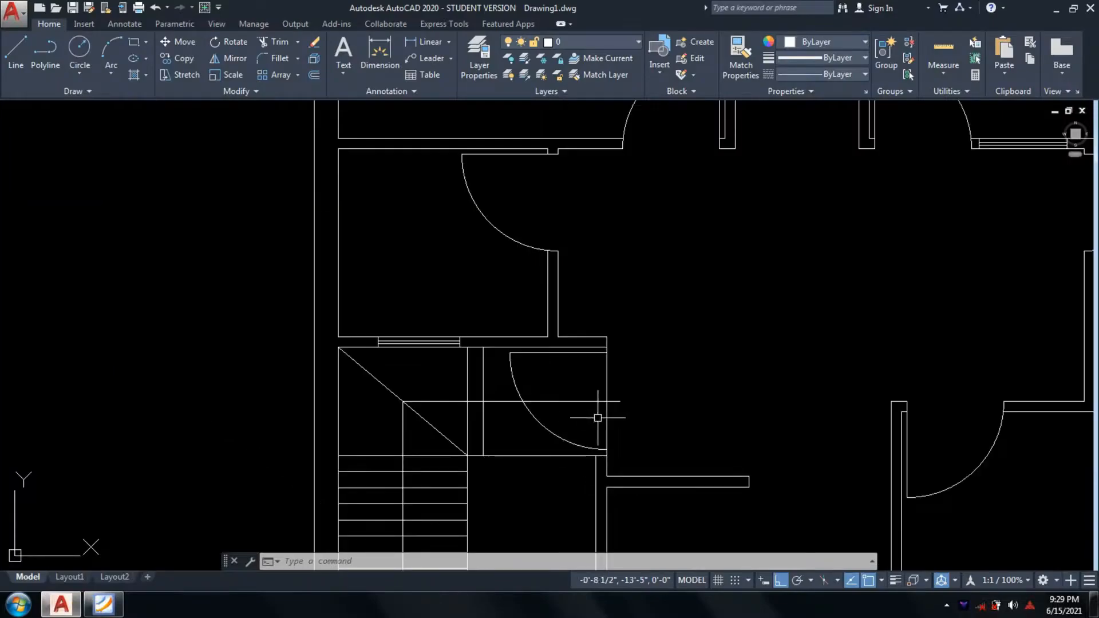
pyautogui.scroll(-2, 619, 374)
pyautogui.scroll(2, 619, 374)
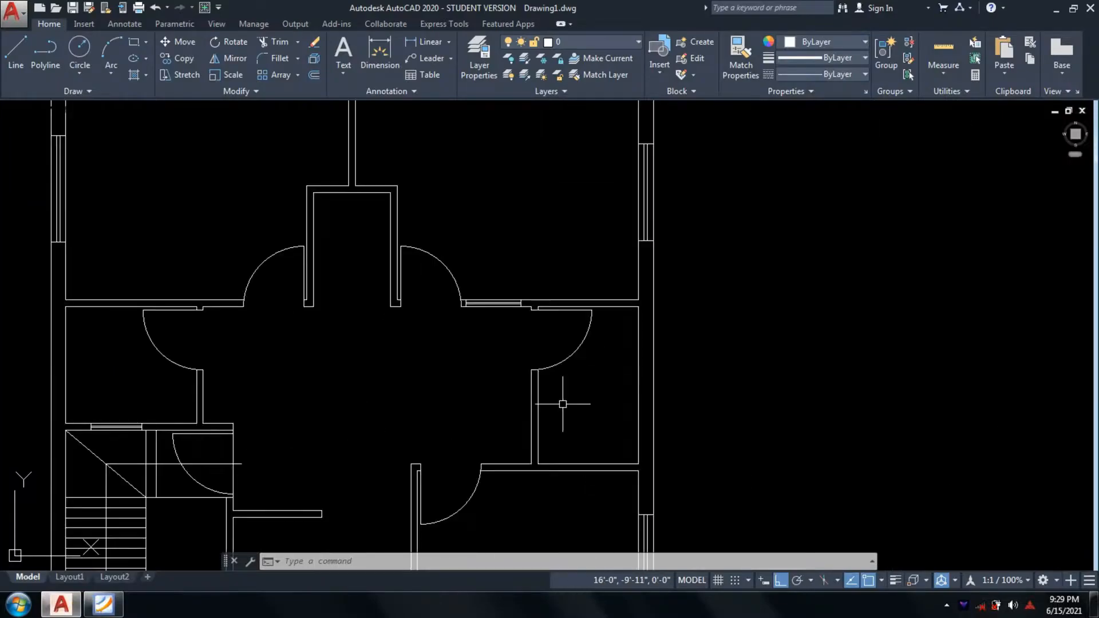
# Draw two horizontal lines across the wall between the hall and the 5'X7'-10" toilet, marking the ventilator ends below the door
pyautogui.scroll(3, 563, 404)
pyautogui.write('l')
pyautogui.press('Return')
pyautogui.click(556, 382)
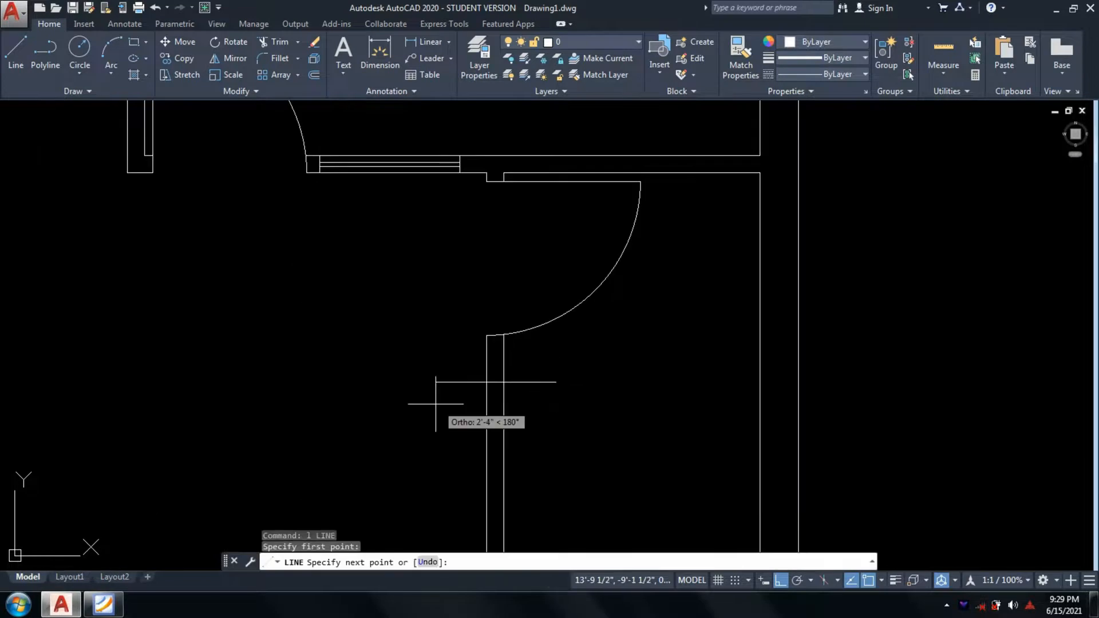
pyautogui.click(435, 404)
pyautogui.press('Return')
pyautogui.scroll(-1, 523, 383)
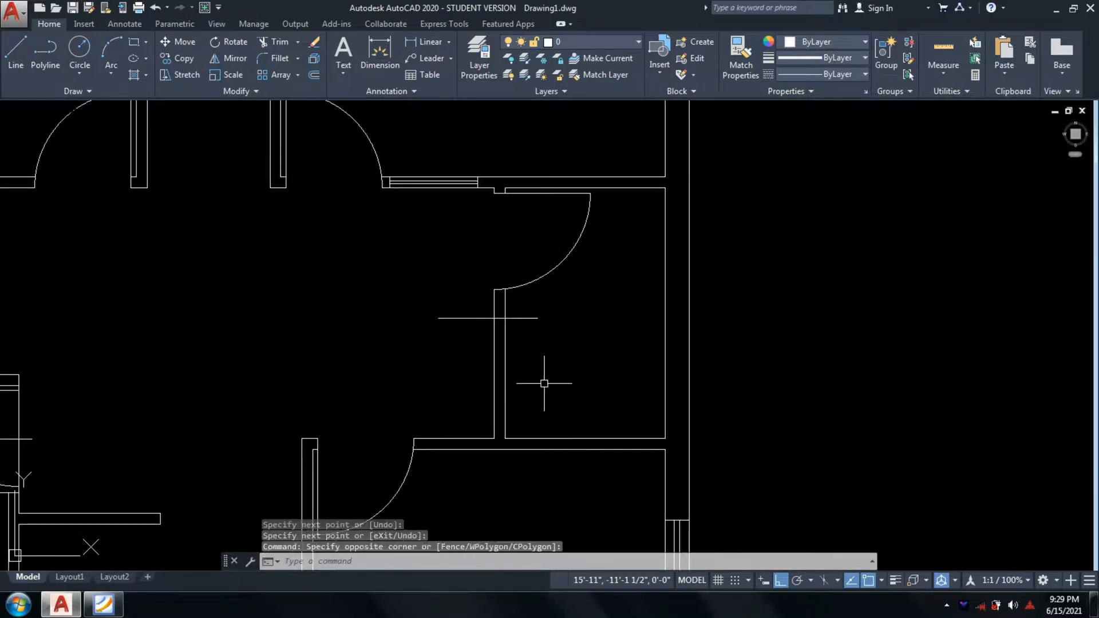
pyautogui.press('Return')
pyautogui.click(545, 388)
pyautogui.click(417, 389)
pyautogui.press('Return')
# Trim the two horizontal ventilator end lines to the faces of the wall between the hall and the 5'X7'-10" toilet
pyautogui.write('tr')
pyautogui.press('Return')
pyautogui.press('Return')
pyautogui.click(459, 384)
pyautogui.click(406, 422)
pyautogui.click(473, 307)
pyautogui.click(430, 356)
pyautogui.click(525, 331)
pyautogui.click(520, 309)
pyautogui.click(537, 345)
pyautogui.click(533, 403)
pyautogui.press('Return')
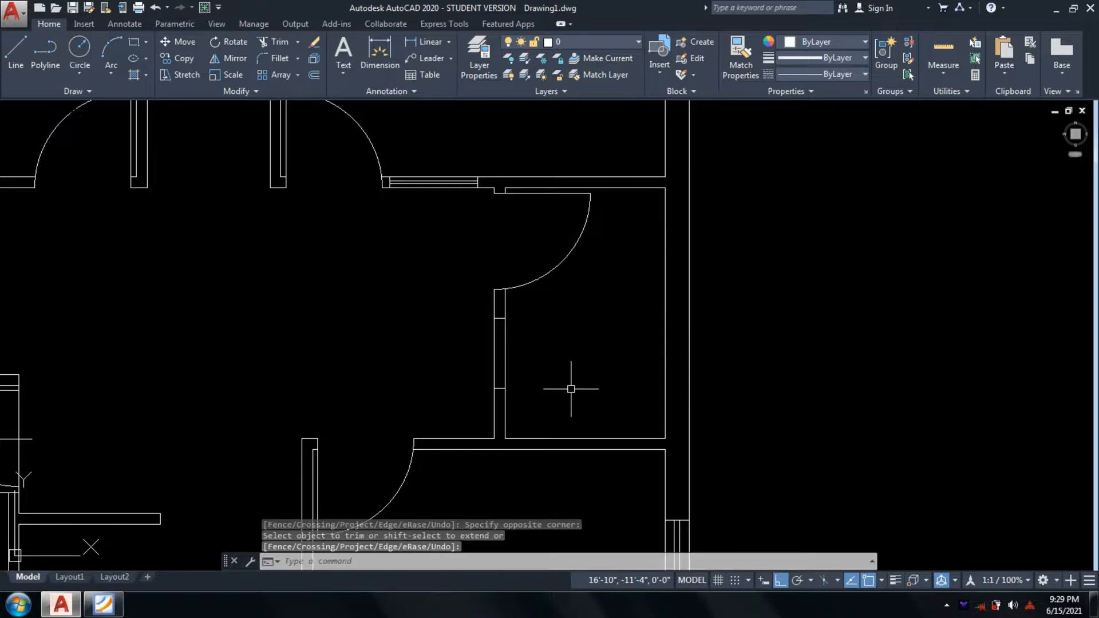
# Draw a vertical centre line between the midpoints of the two end lines of the hall-side toilet ventilator
pyautogui.scroll(4, 570, 389)
pyautogui.write('l')
pyautogui.press('Return')
pyautogui.click(499, 389)
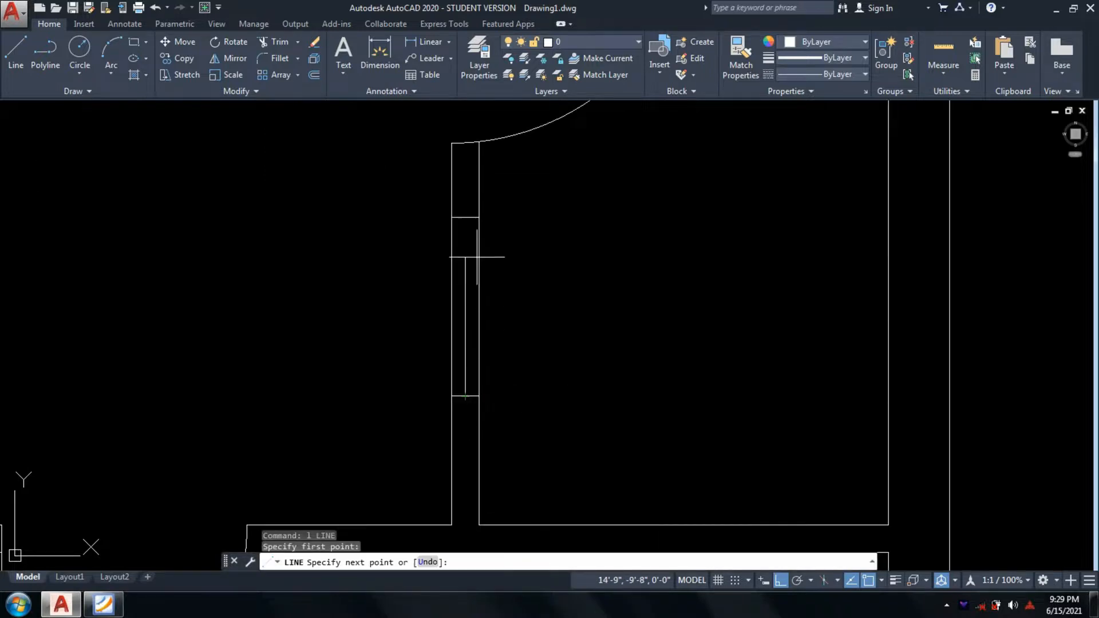
pyautogui.scroll(4, 465, 218)
pyautogui.click(465, 217)
pyautogui.press('Return')
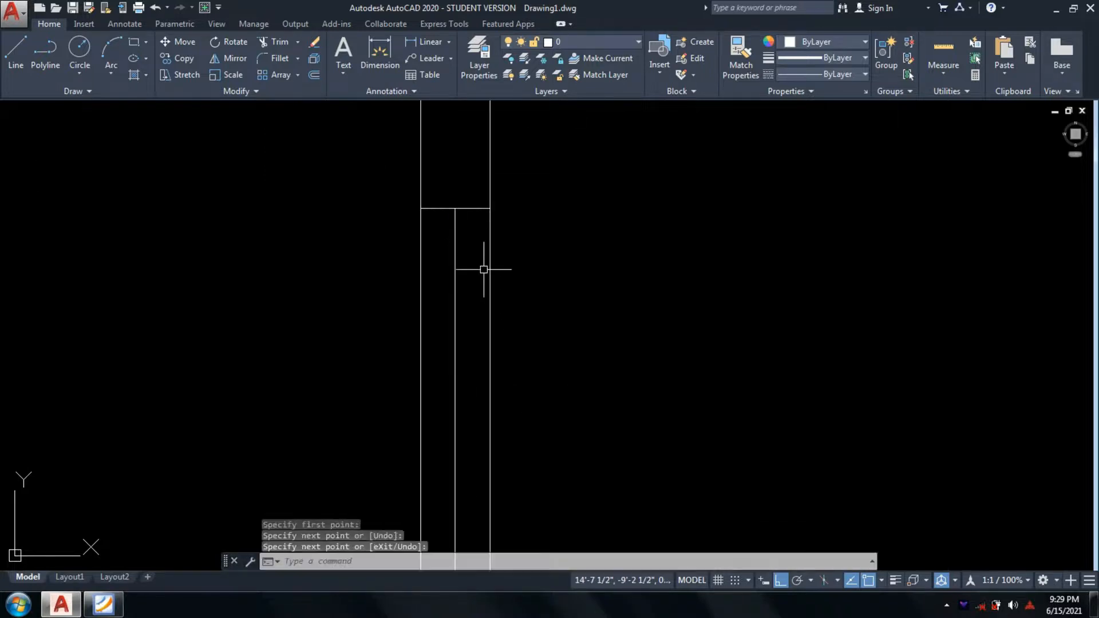
# Offset the vertical centre line of the hall-side toilet ventilator by 1/2" to both sides
pyautogui.scroll(-4, 527, 297)
pyautogui.write('o')
pyautogui.press('Return')
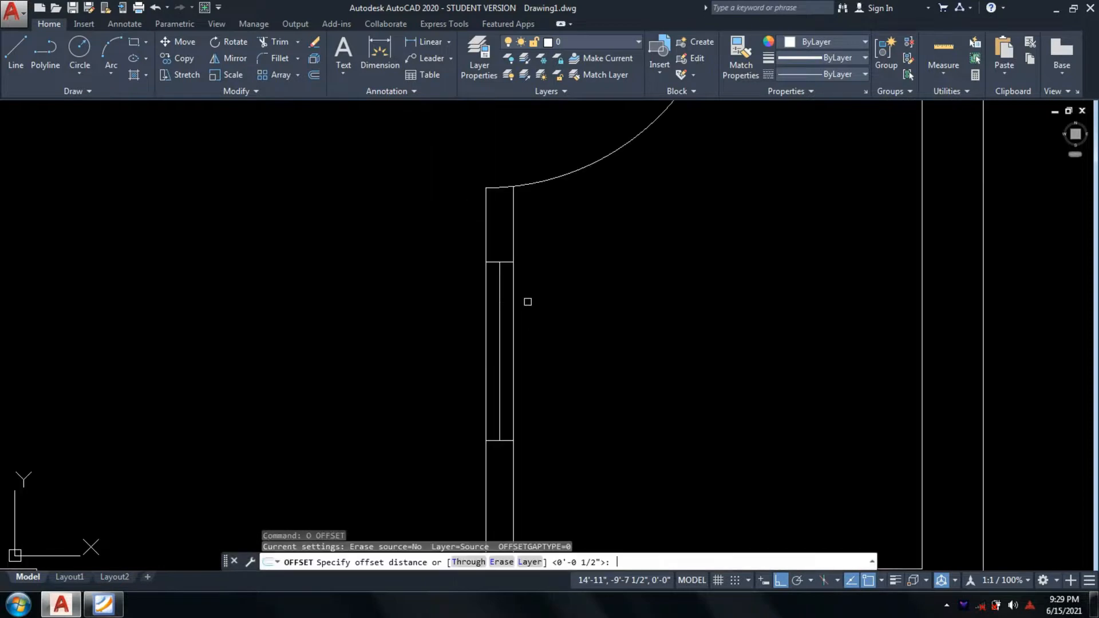
pyautogui.press('Return')
pyautogui.scroll(4, 516, 297)
pyautogui.click(474, 296)
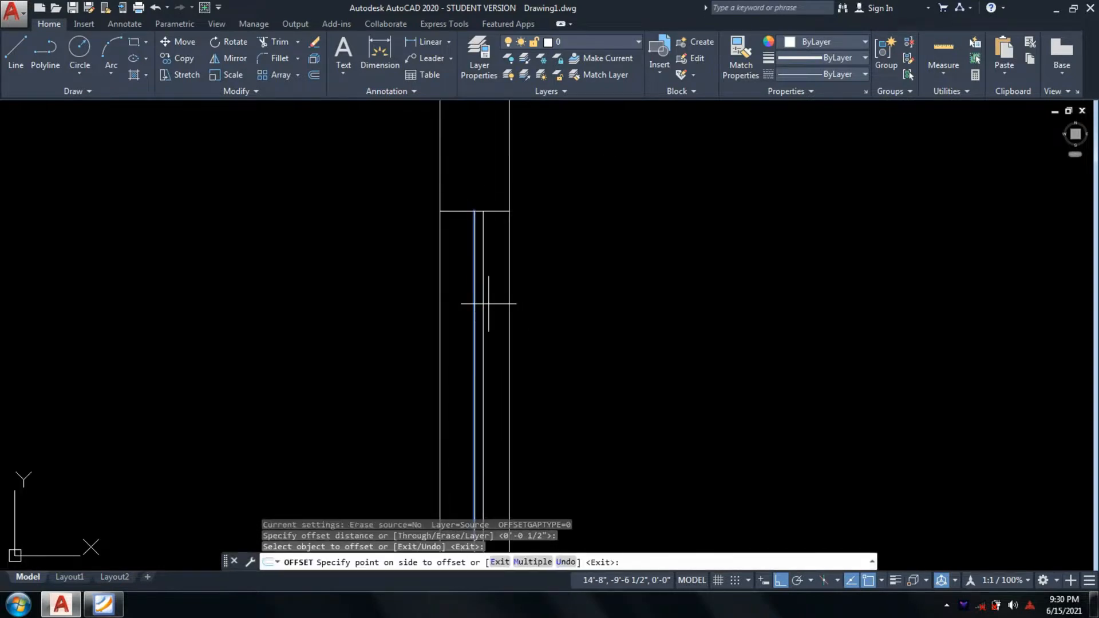
pyautogui.scroll(2, 490, 302)
pyautogui.click(488, 303)
pyautogui.click(468, 315)
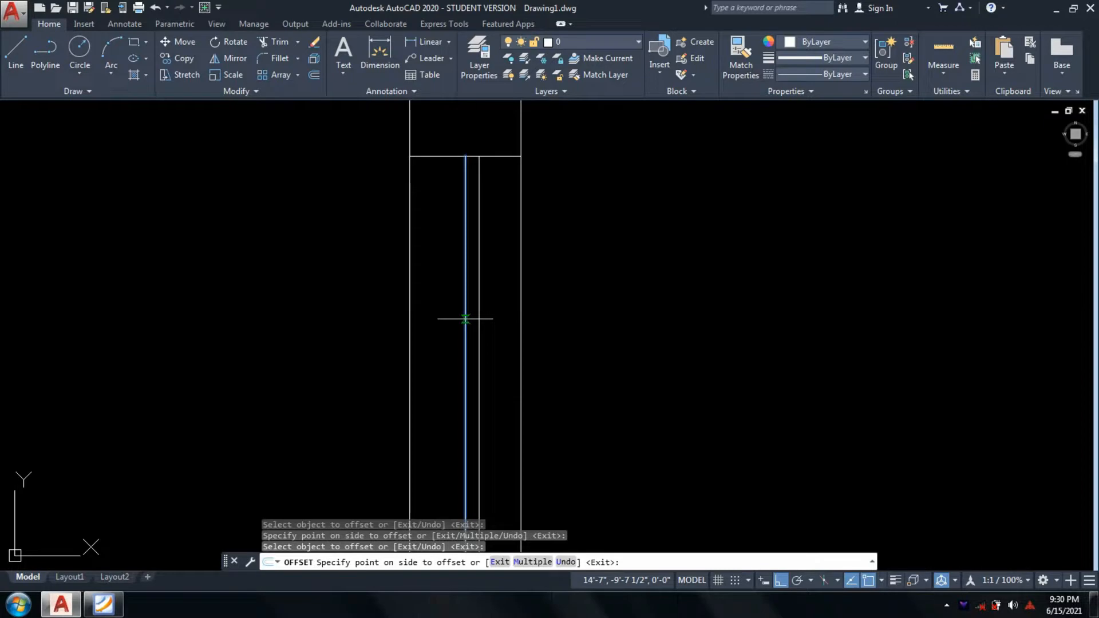
pyautogui.click(467, 324)
pyautogui.press('Escape')
# Erase the original centre line of the hall-side toilet ventilator between its two offset lines
pyautogui.click(466, 322)
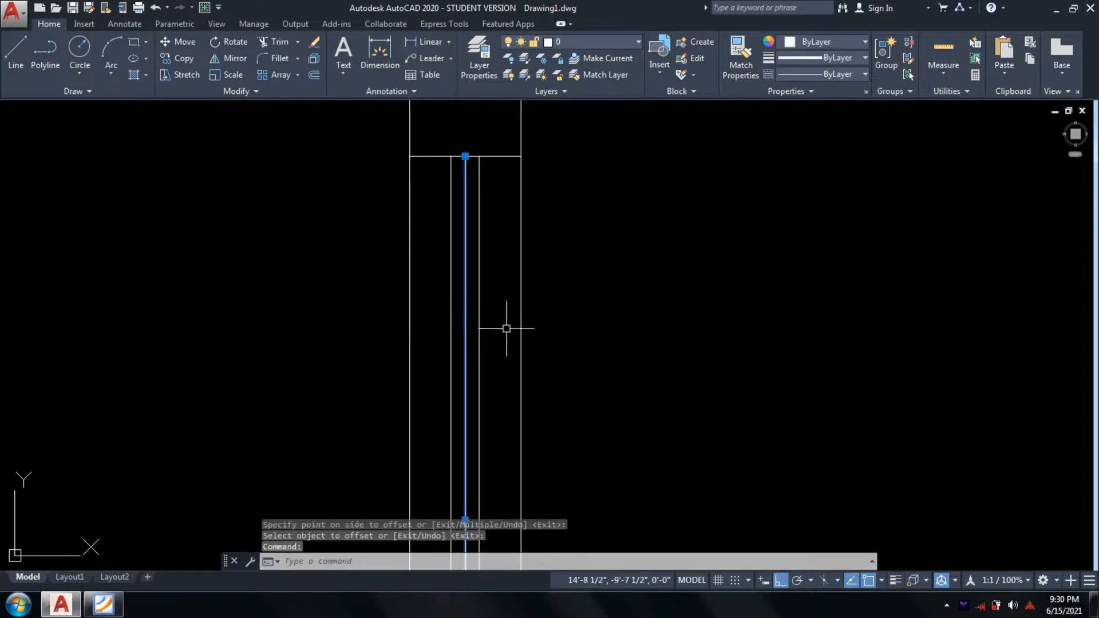
pyautogui.write('e')
pyautogui.press('Return')
pyautogui.scroll(-6, 745, 314)
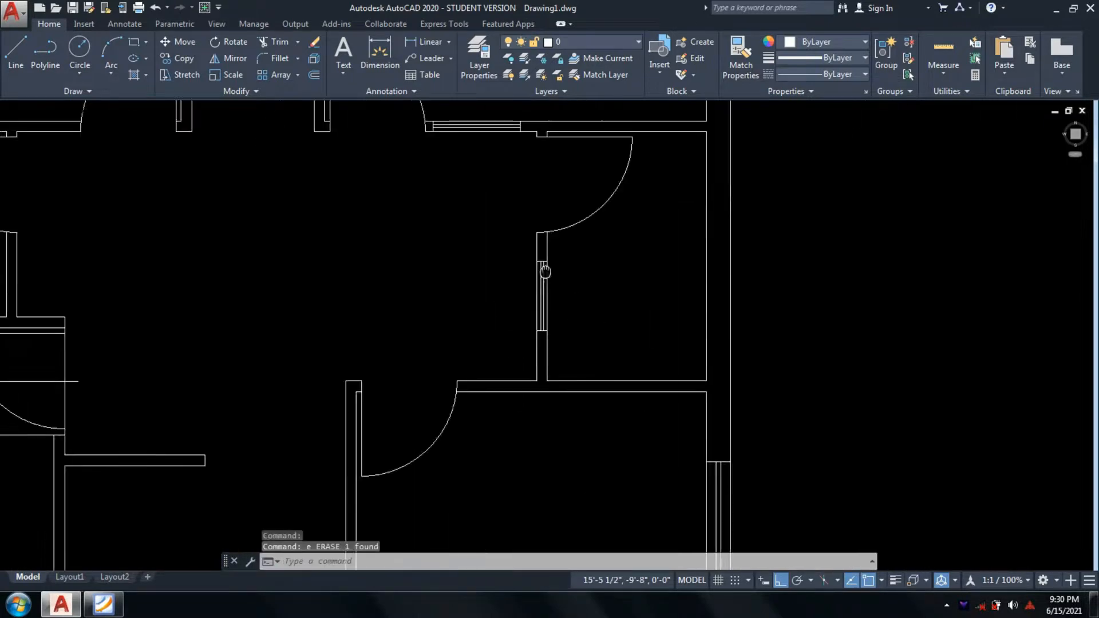
pyautogui.moveTo(578, 368); pyautogui.dragTo(634, 299, button='middle')
pyautogui.moveTo(464, 353); pyautogui.dragTo(452, 497, button='middle')
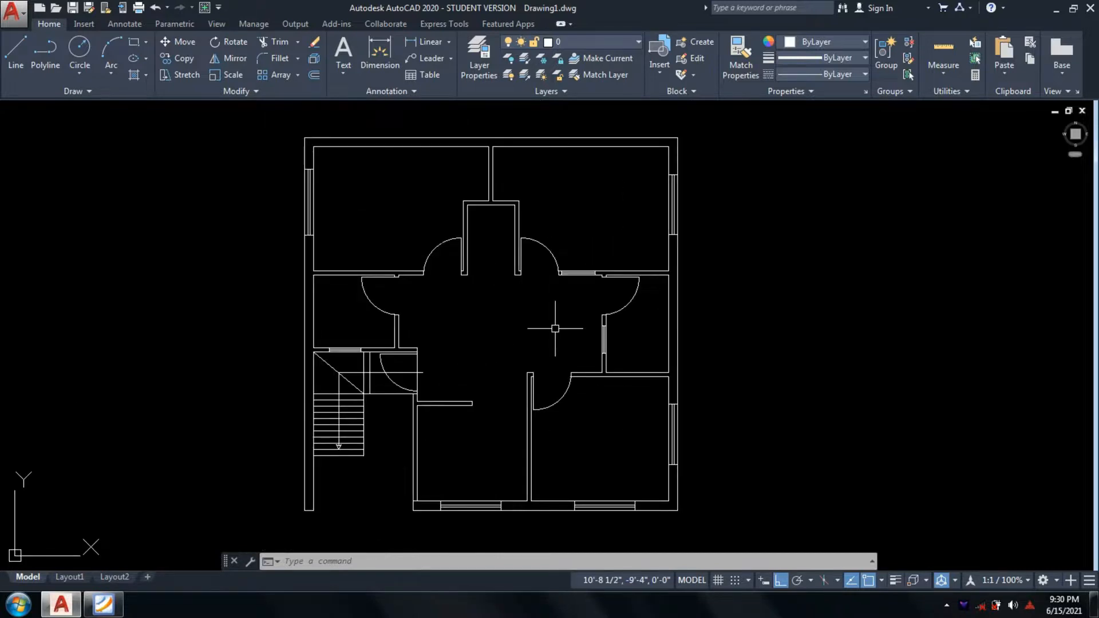
# Check the room labels in the reference plan PDF and return to the bedrooms in the AutoCAD drawing
pyautogui.click(102, 608)
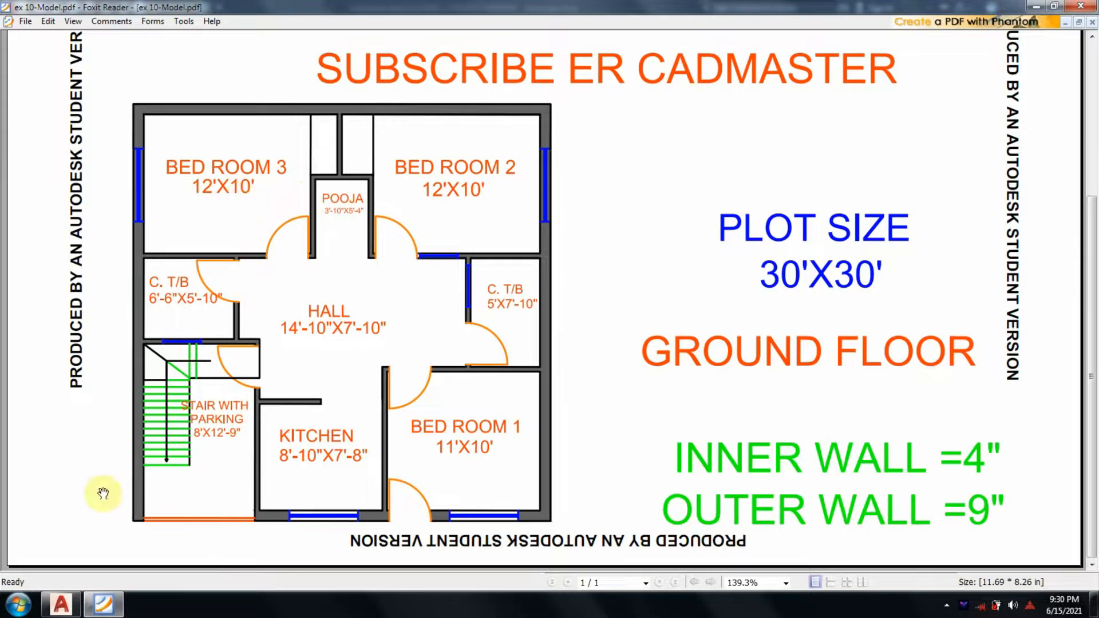
pyautogui.click(98, 596)
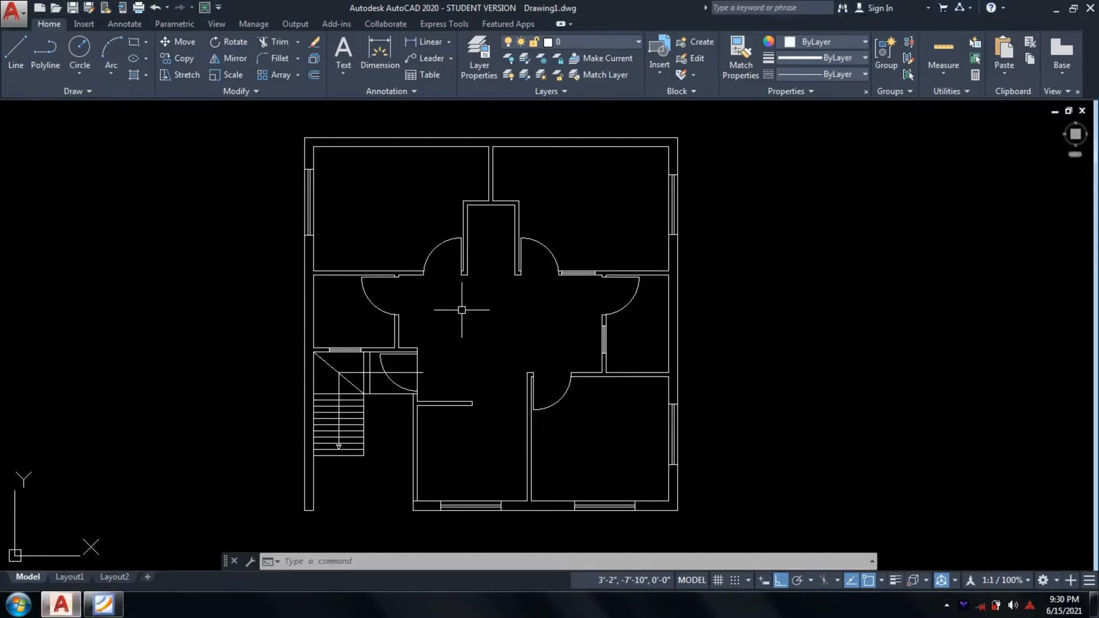
pyautogui.scroll(2, 462, 310)
pyautogui.moveTo(462, 309); pyautogui.dragTo(533, 440, button='middle')
pyautogui.write('d')
pyautogui.press('Return')
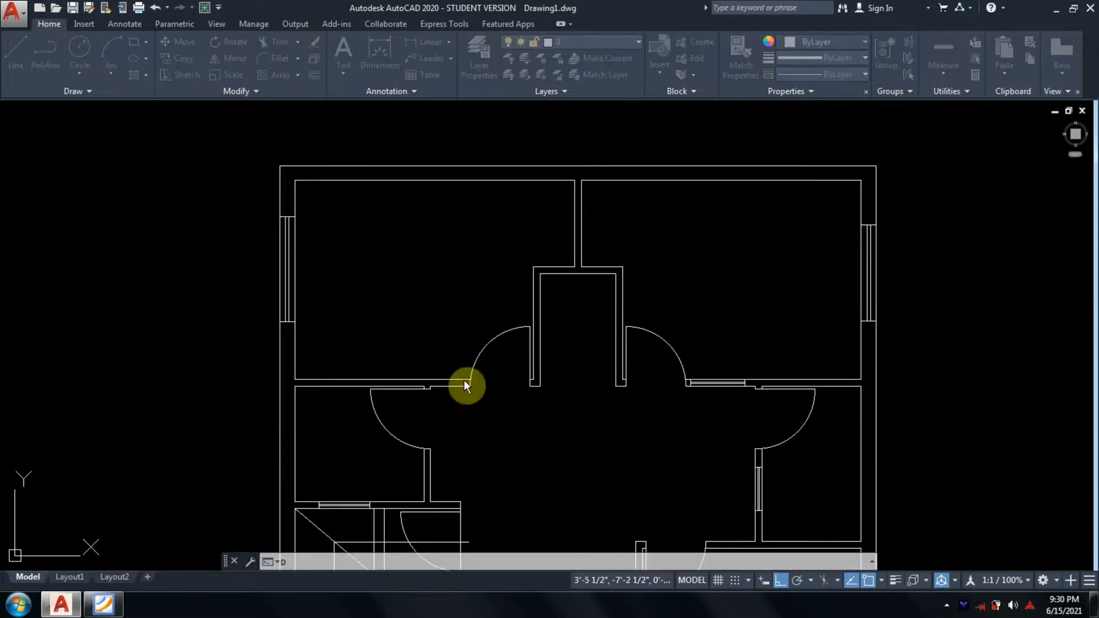
pyautogui.click(713, 173)
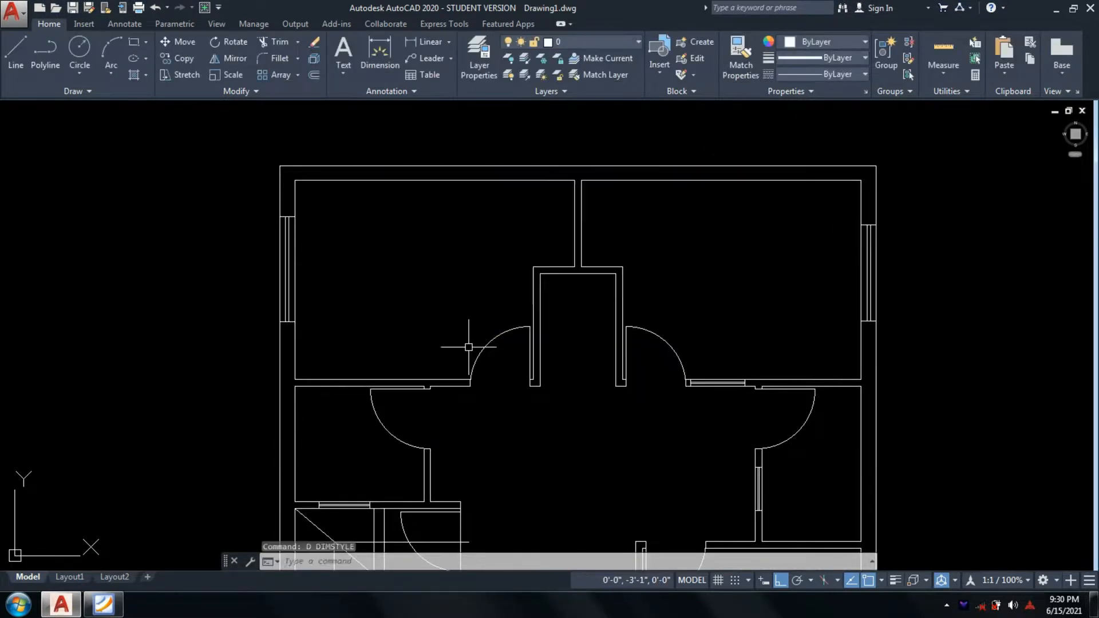
# Start a single-line text label about 9" high in the upper-left bedroom, with "BED ROOM 3" as its first line
pyautogui.write('dt')
pyautogui.press('Return')
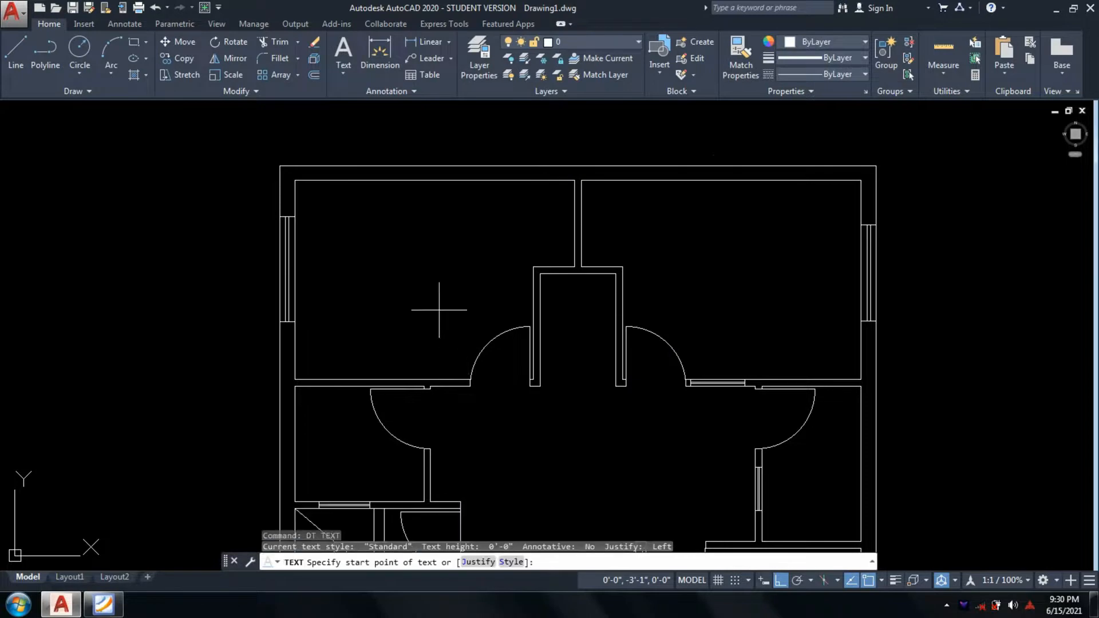
pyautogui.click(330, 254)
pyautogui.click(338, 239)
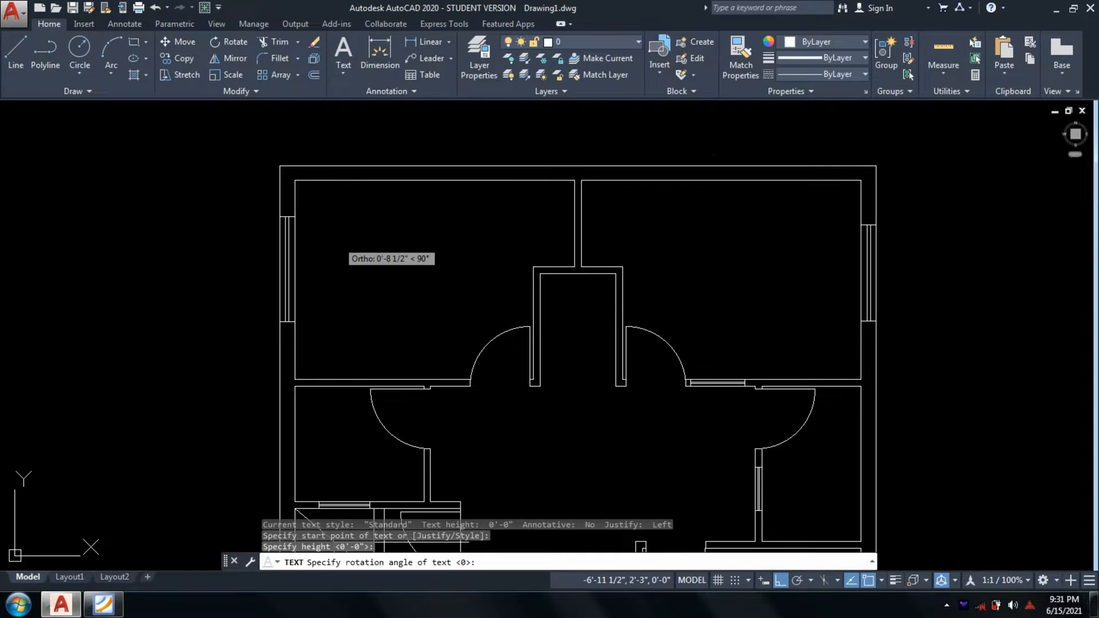
pyautogui.click(338, 248)
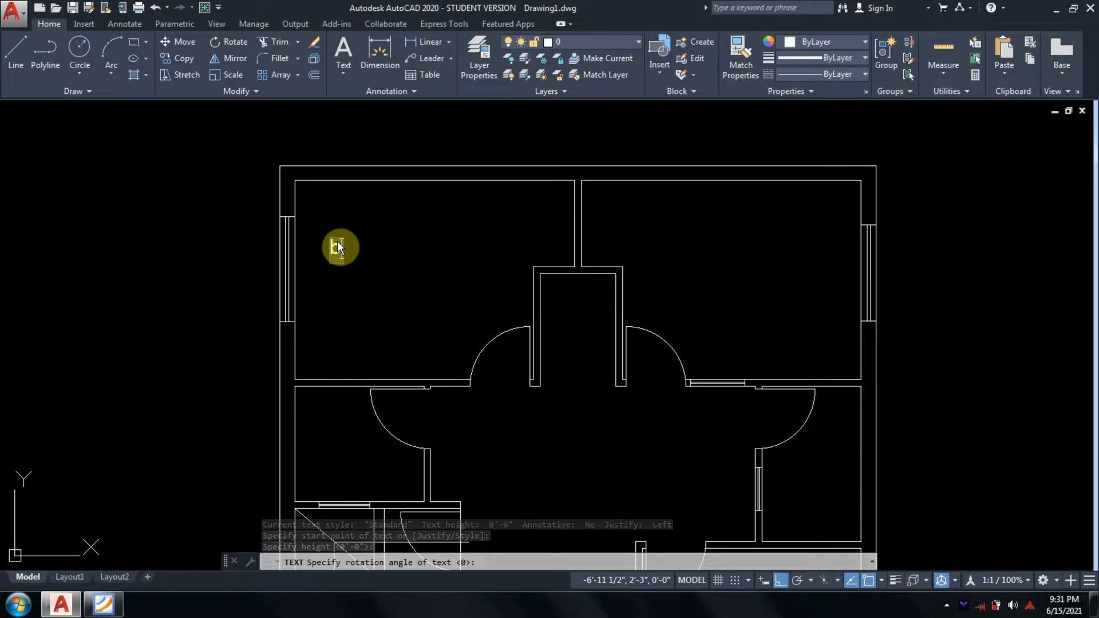
pyautogui.write('BE')
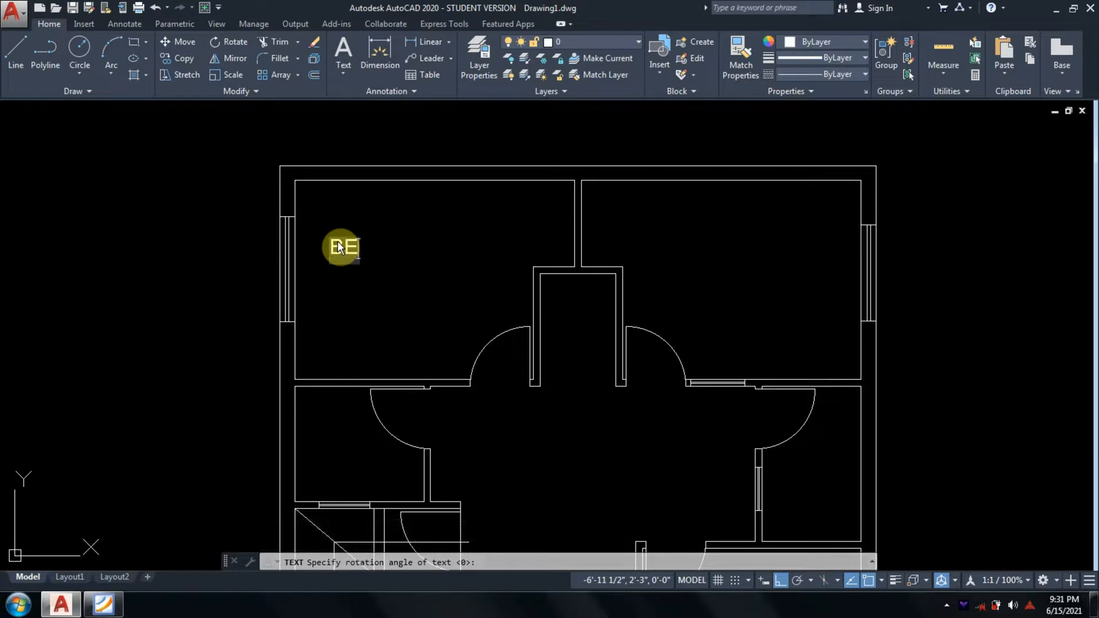
pyautogui.write('D R')
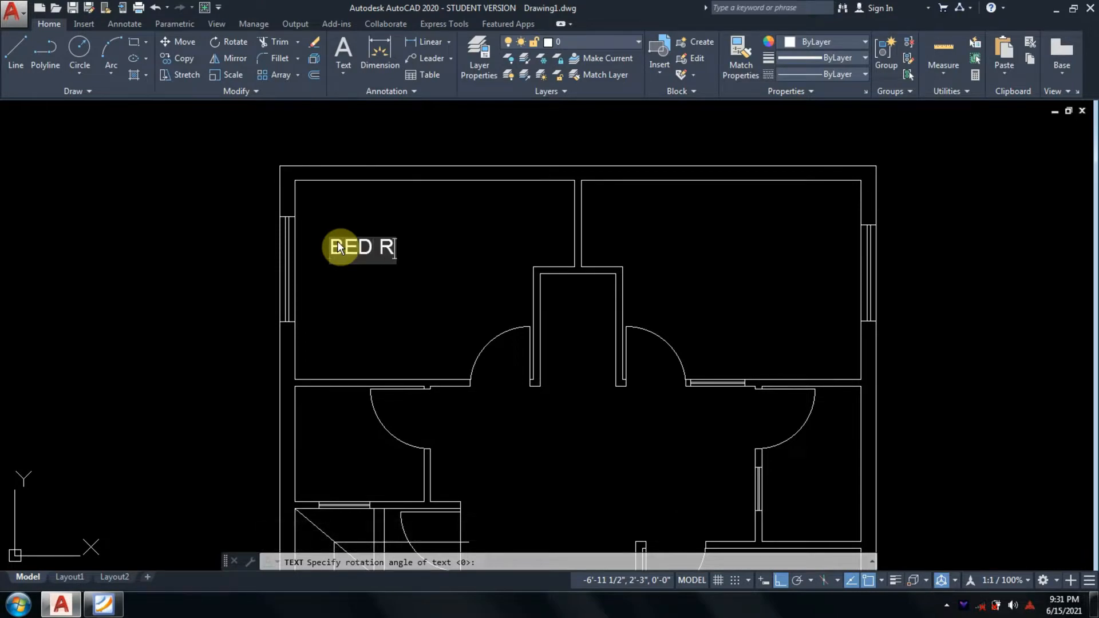
pyautogui.write('OOM 3')
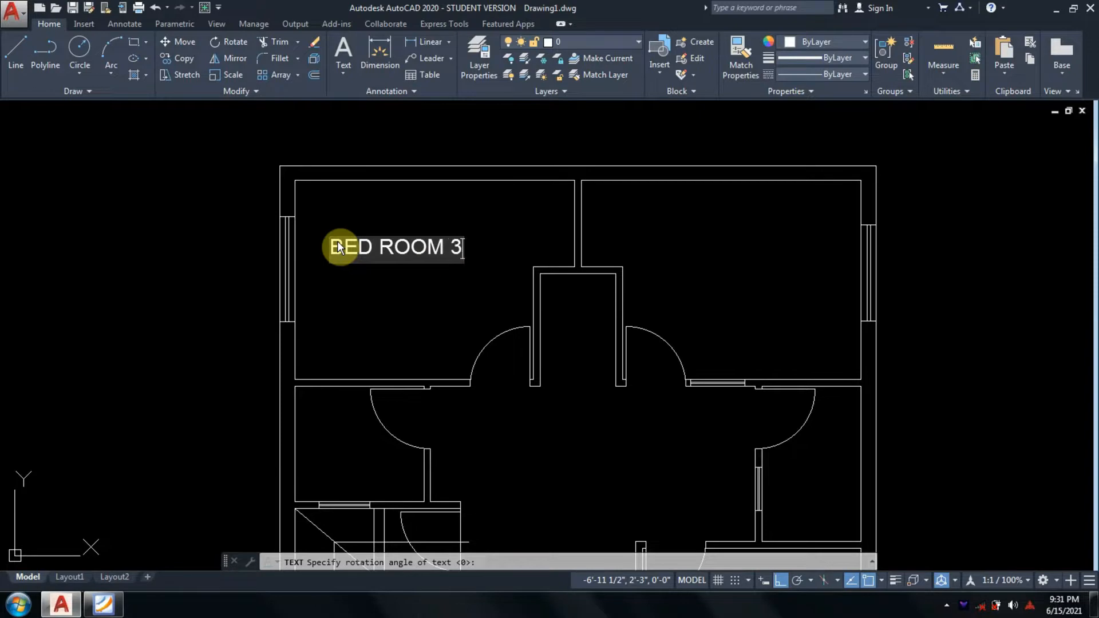
pyautogui.press('Return')
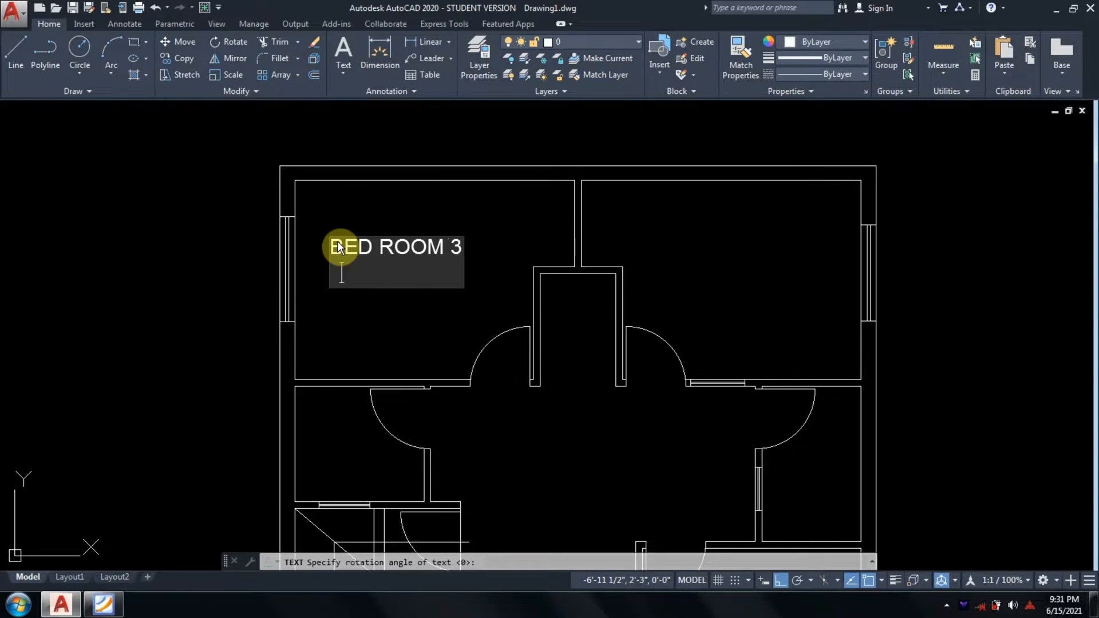
# Check the bedroom size in the reference PDF, add "12'X10'" centred under "BED ROOM 3", and finish the text
pyautogui.click(109, 607)
pyautogui.click(110, 606)
pyautogui.write("12'")
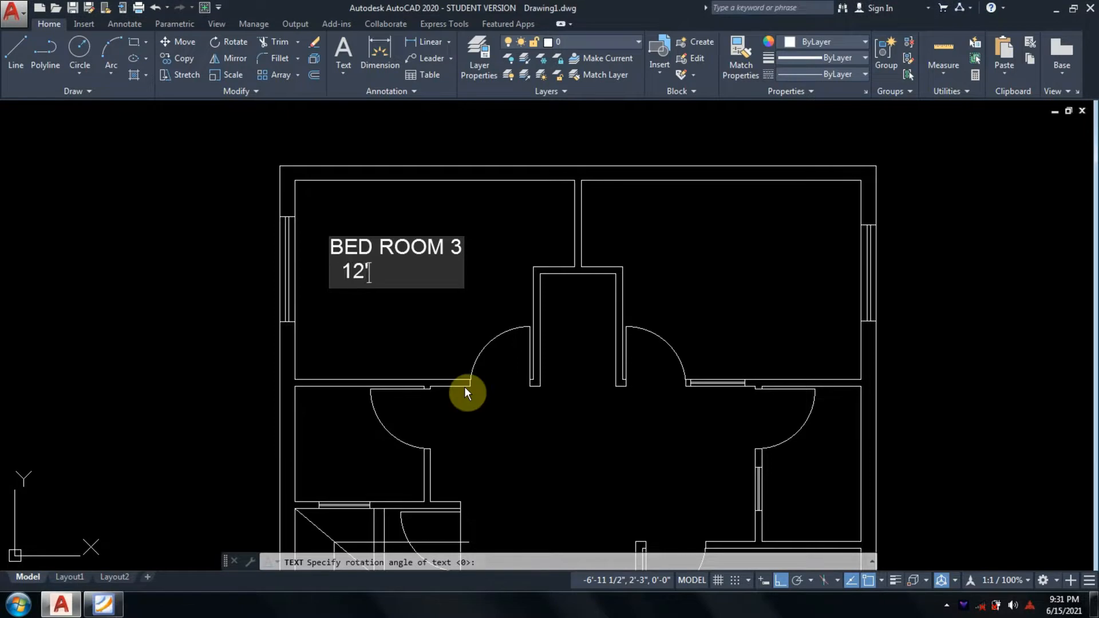
pyautogui.write("X10'")
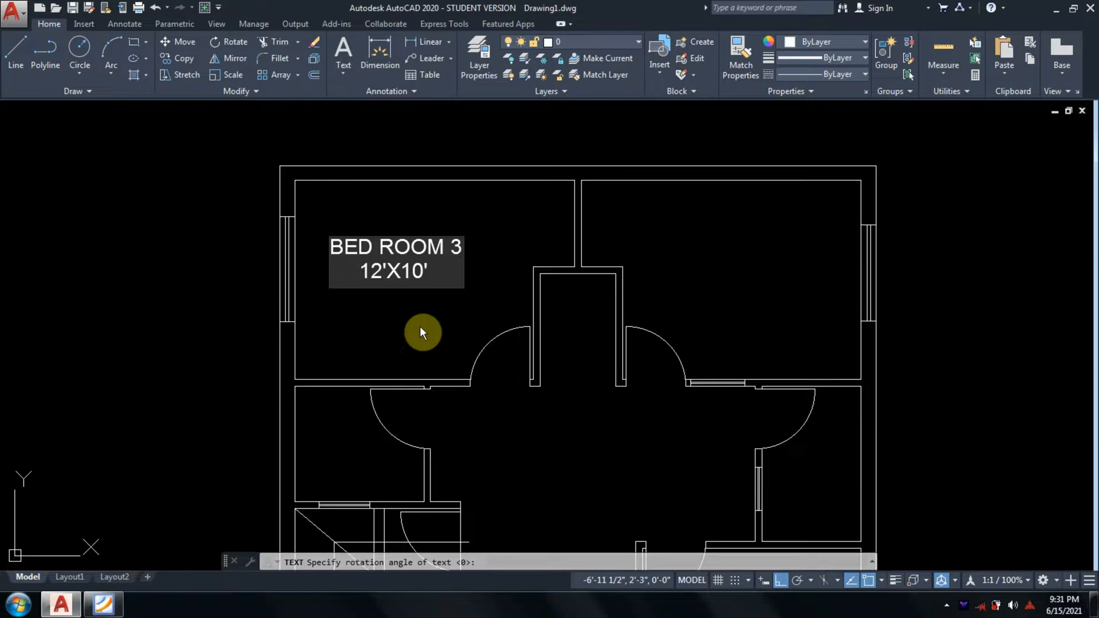
pyautogui.click(429, 271)
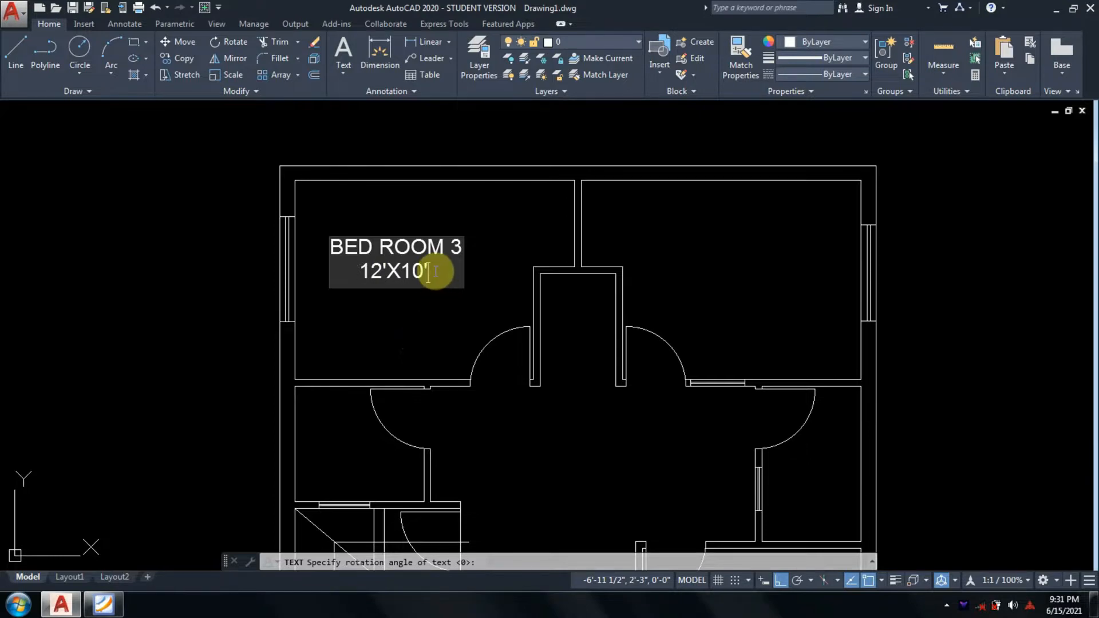
pyautogui.press('Return')
pyautogui.press('Return')
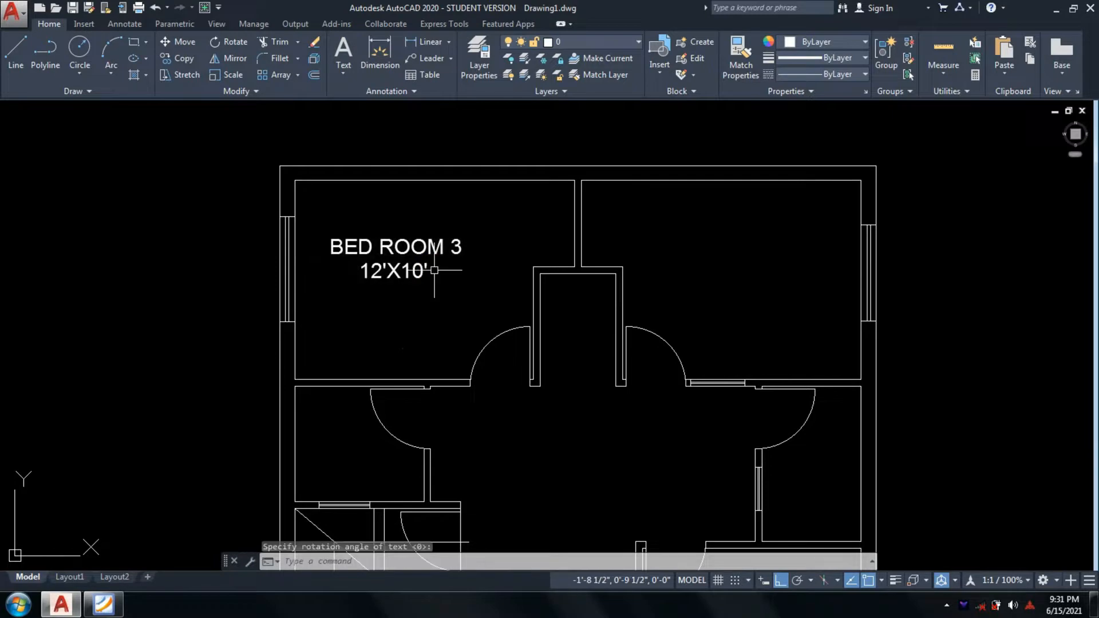
# Scale up both lines of the BED ROOM 3 label from the start of its first line, to roughly 1.4 times the size
pyautogui.write('sc')
pyautogui.press('Return')
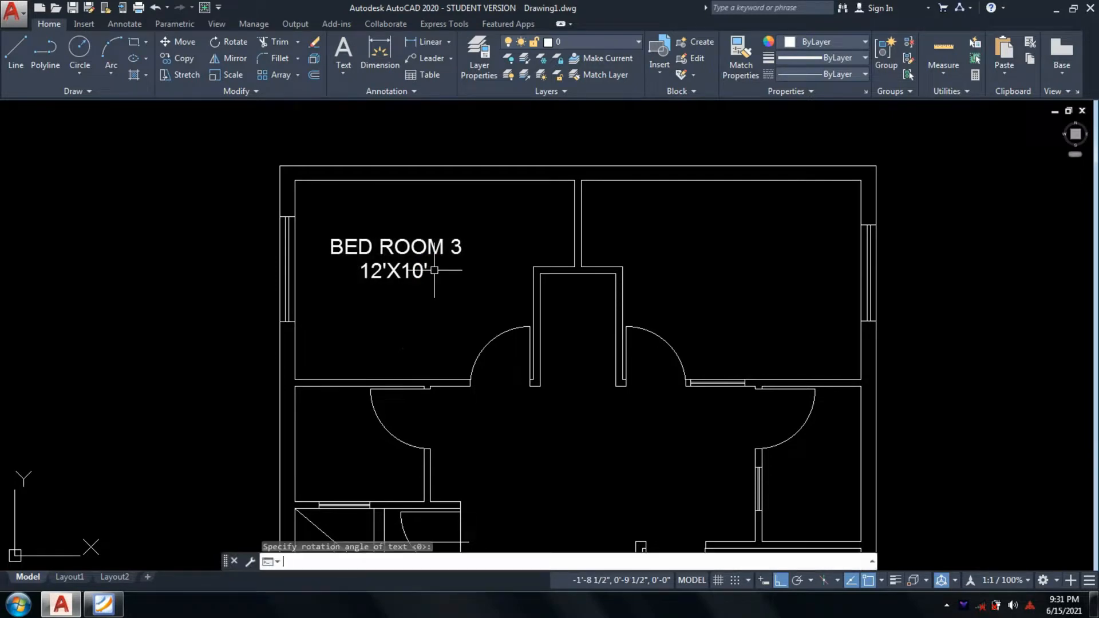
pyautogui.scroll(2, 414, 257)
pyautogui.click(430, 311)
pyautogui.click(331, 228)
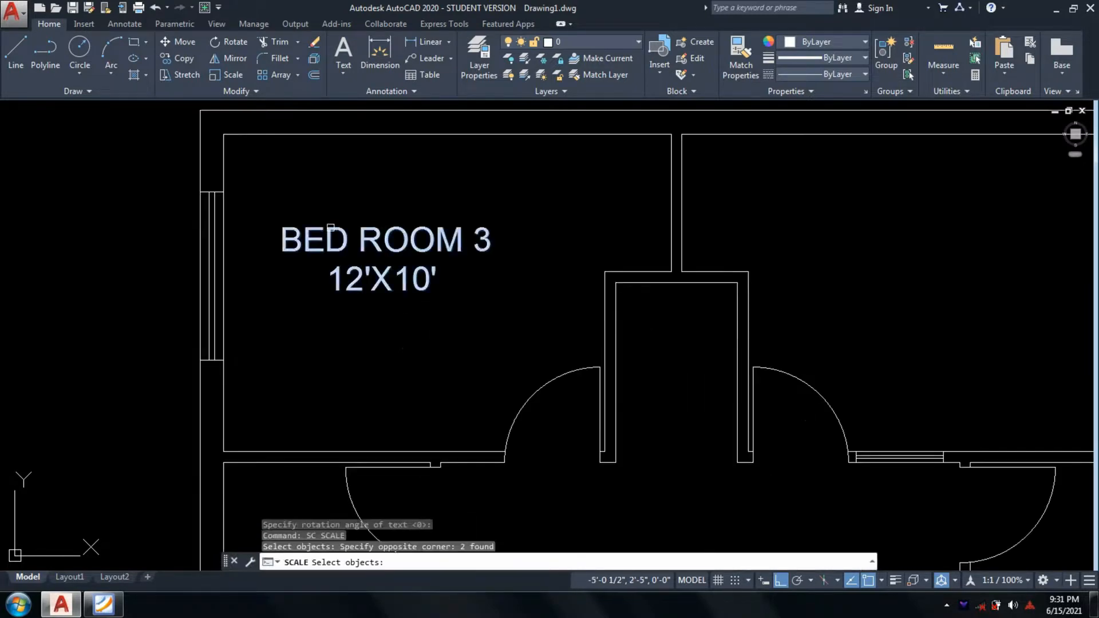
pyautogui.press('Return')
pyautogui.click(281, 252)
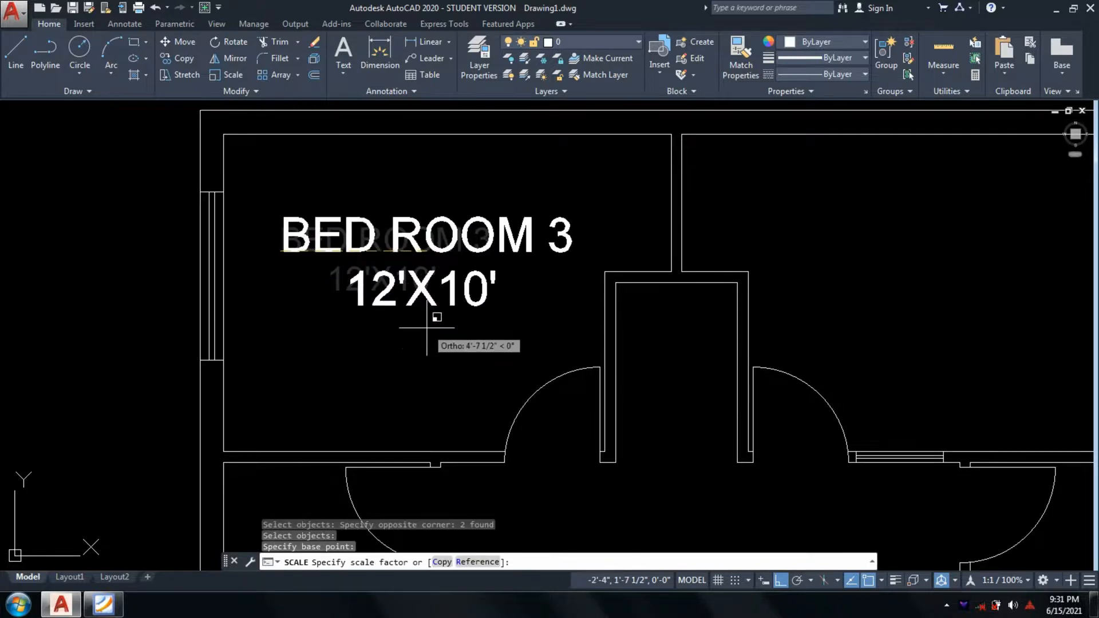
pyautogui.click(427, 328)
pyautogui.scroll(-4, 426, 328)
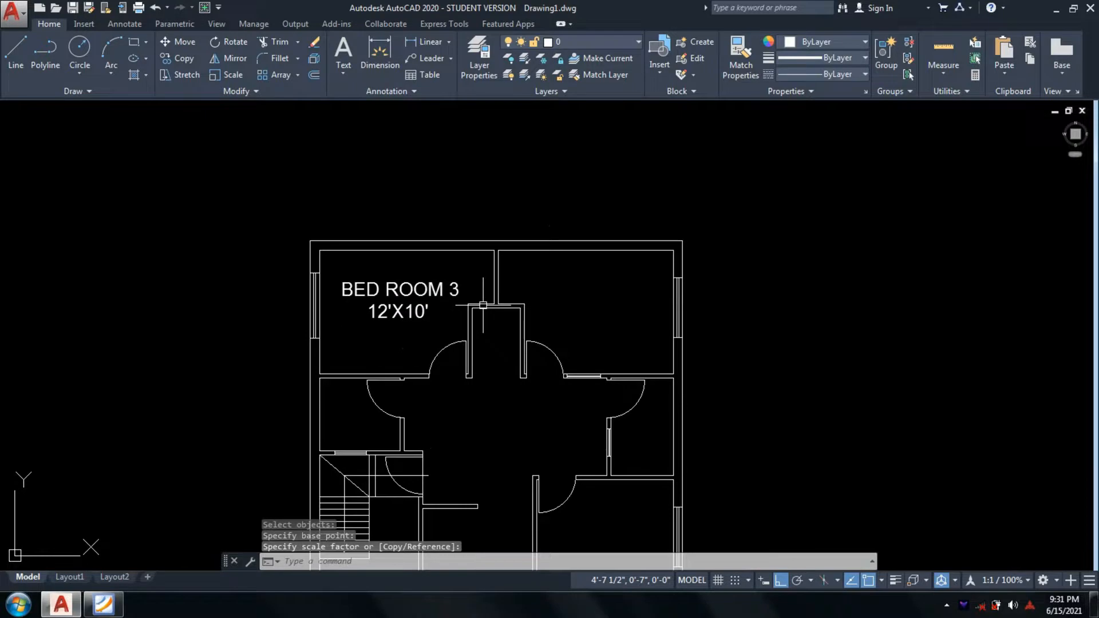
# Copy both lines of the BED ROOM 3 label horizontally into the upper-right bedroom
pyautogui.scroll(4, 454, 293)
pyautogui.write('corner:')
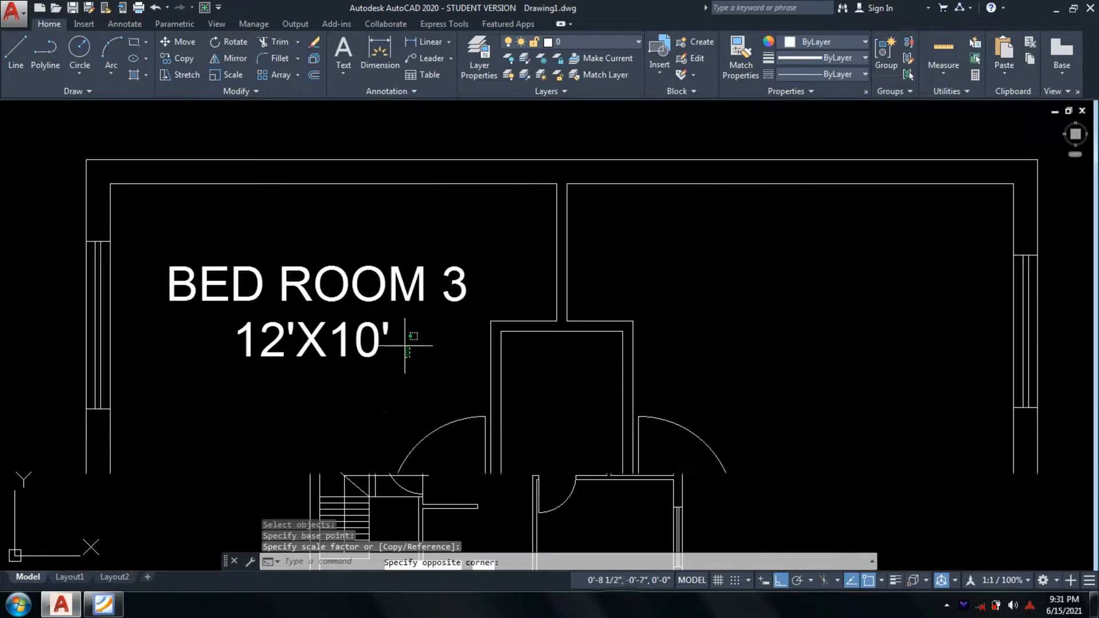
pyautogui.press('Return')
pyautogui.click(412, 349)
pyautogui.click(298, 304)
pyautogui.press('Return')
pyautogui.click(299, 304)
pyautogui.click(655, 301)
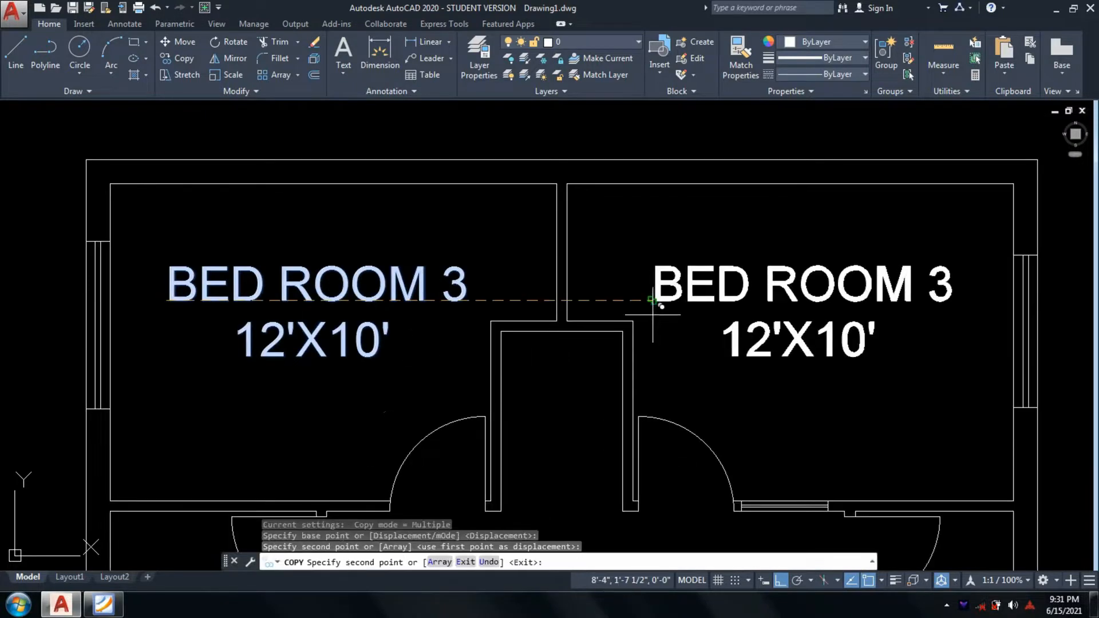
pyautogui.press('Return')
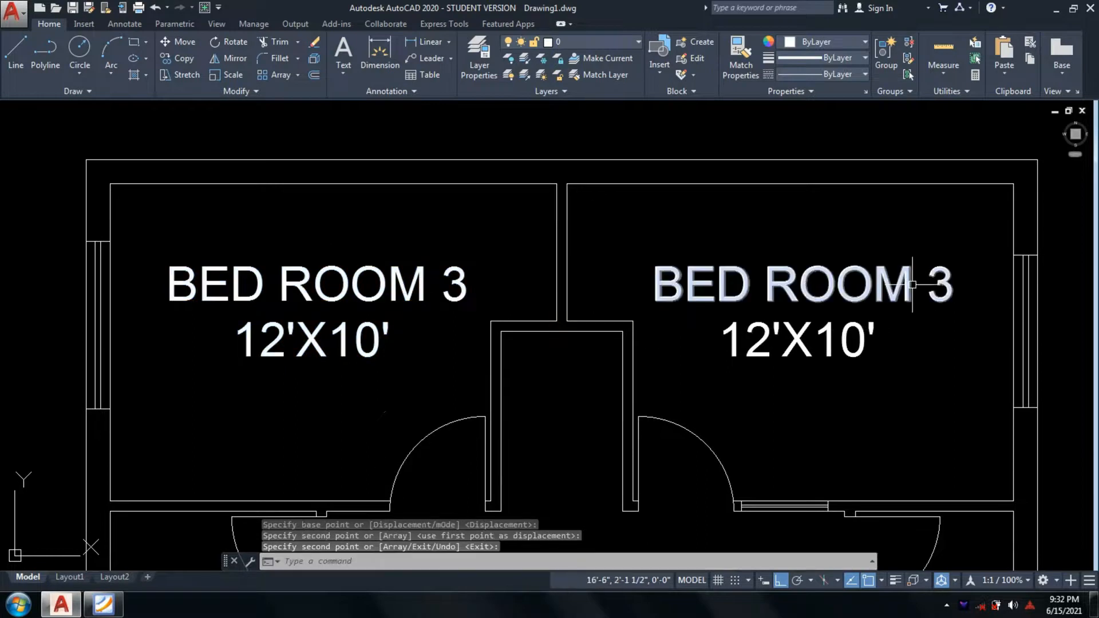
# Change the copied room name in the upper-right bedroom to "BED ROOM 2"
pyautogui.click(939, 295)
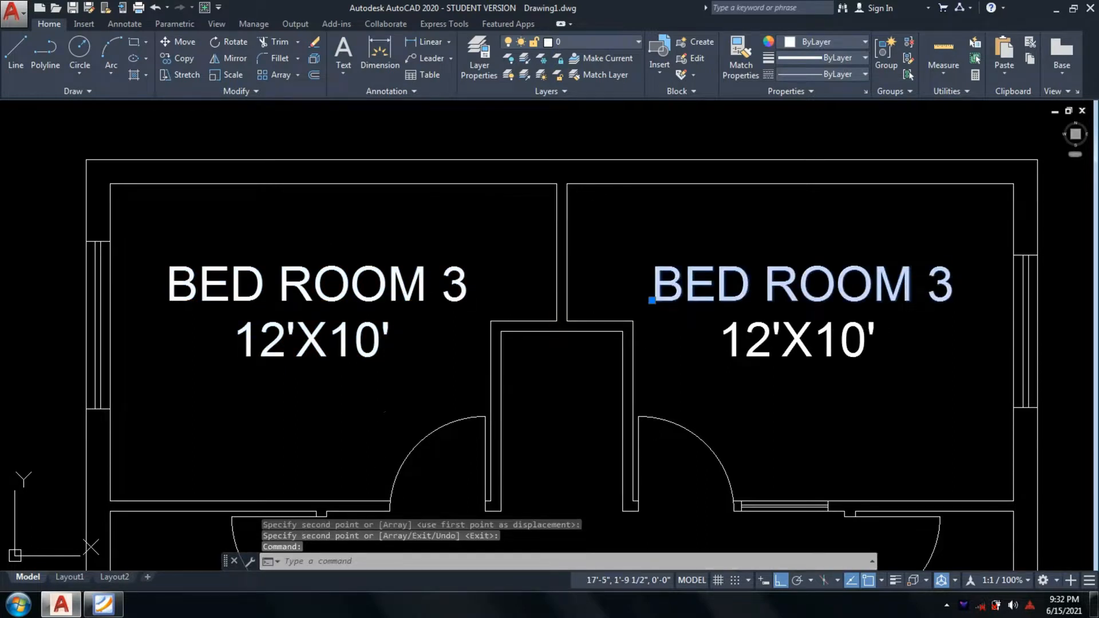
pyautogui.doubleClick(947, 301)
pyautogui.click(948, 298)
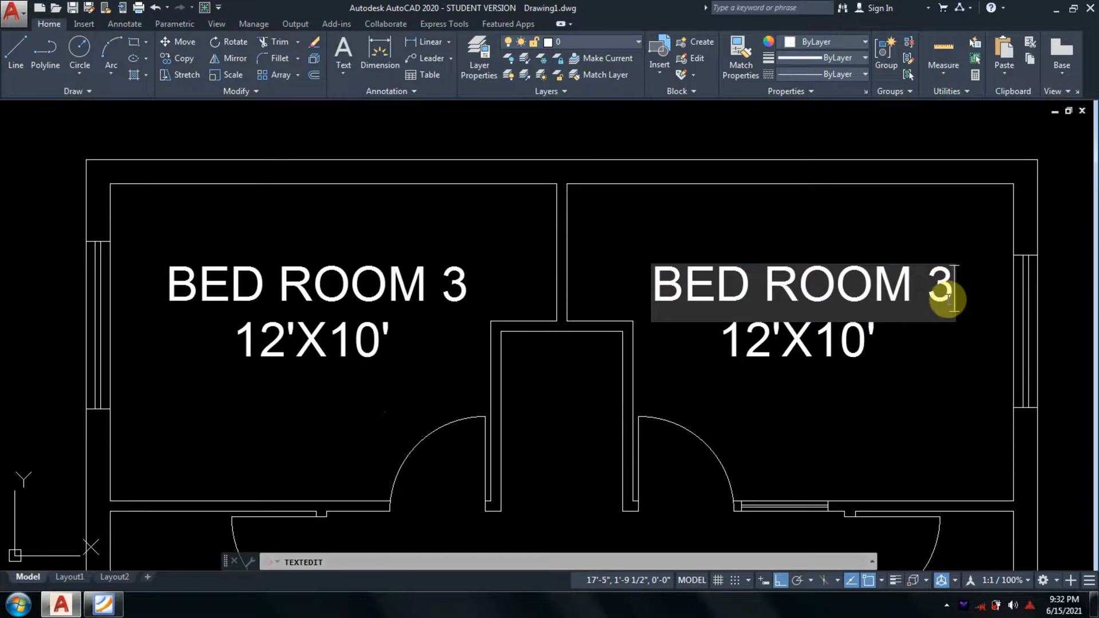
pyautogui.write('2')
pyautogui.press('Return')
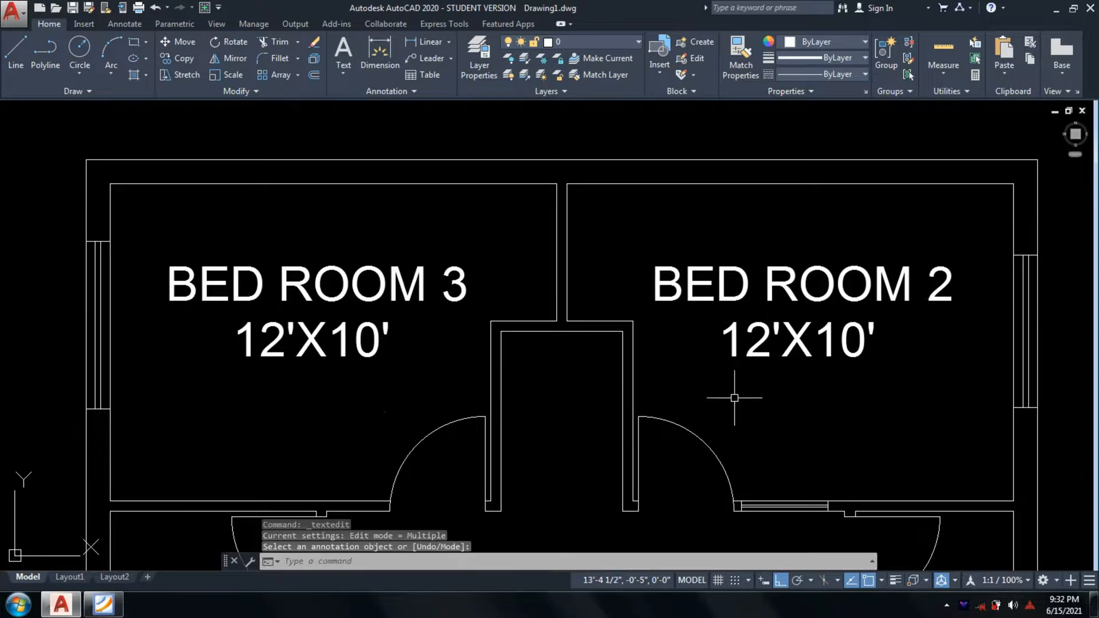
# Check the remaining room labels in the reference plan PDF and return to the AutoCAD drawing
pyautogui.click(109, 610)
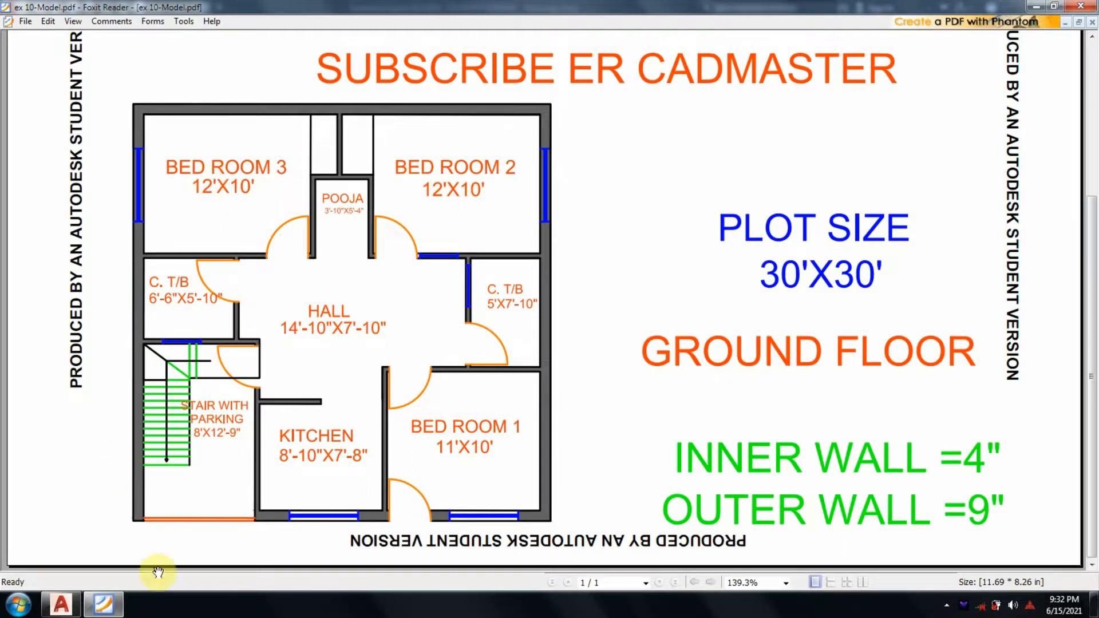
pyautogui.click(109, 601)
pyautogui.moveTo(559, 347); pyautogui.dragTo(518, 273, button='middle')
pyautogui.write('d')
pyautogui.press('Return')
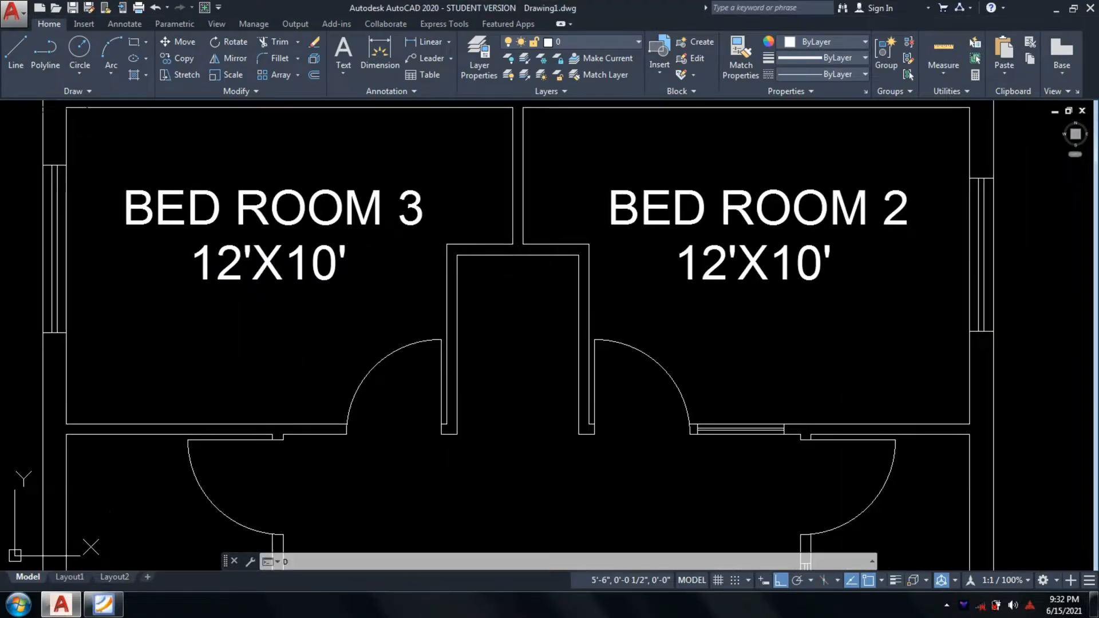
pyautogui.click(706, 174)
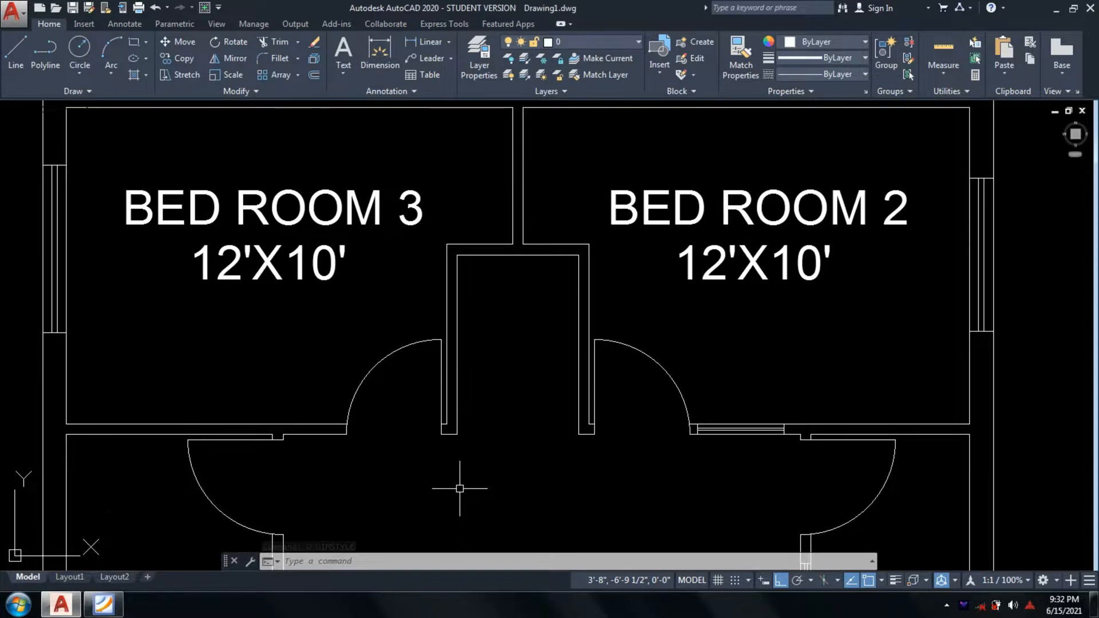
# Start a single-line text label 9" high at 0° rotation in the small room between the bedrooms, with "POOJA" as its first line
pyautogui.write('DT')
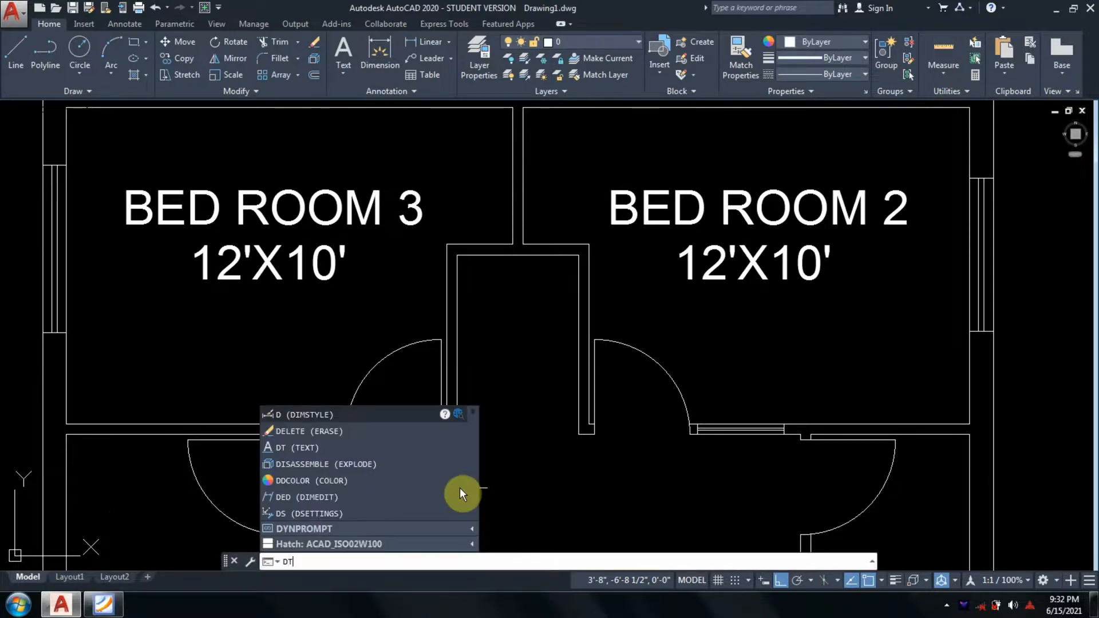
pyautogui.press('Return')
pyautogui.scroll(2, 491, 314)
pyautogui.moveTo(490, 315); pyautogui.dragTo(464, 424, button='middle')
pyautogui.click(442, 378)
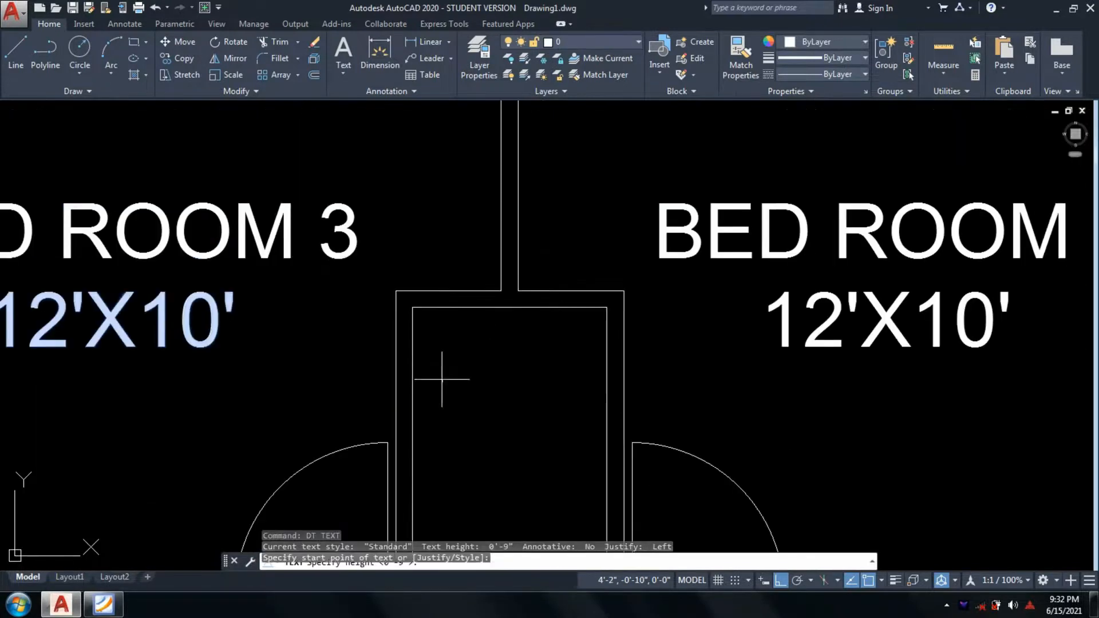
pyautogui.press('Return')
pyautogui.press('Return')
pyautogui.write('POO')
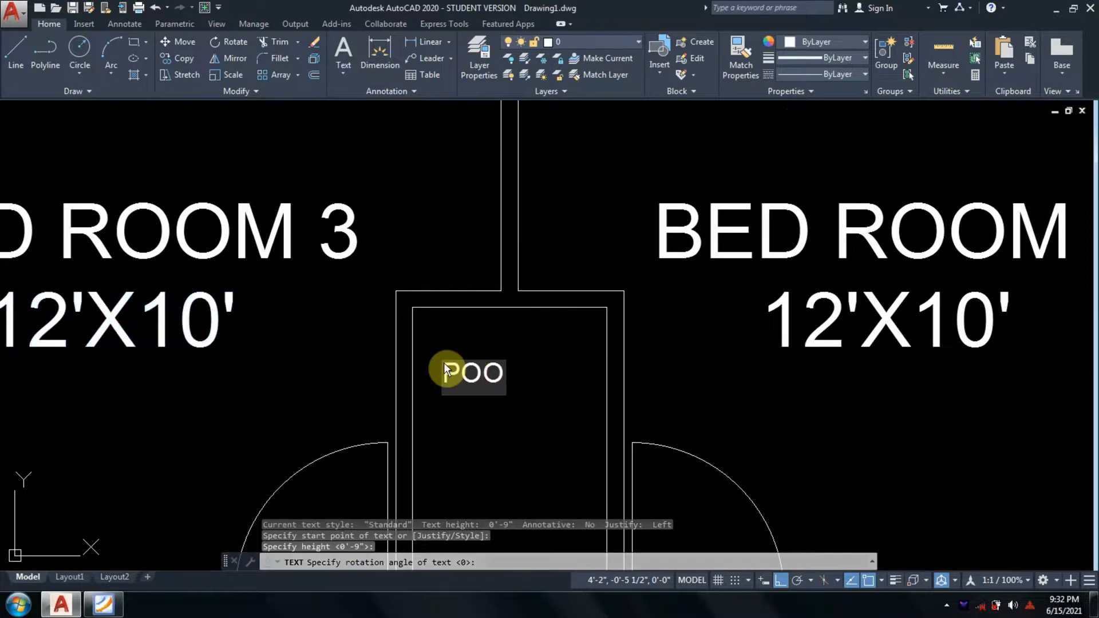
pyautogui.write('JA')
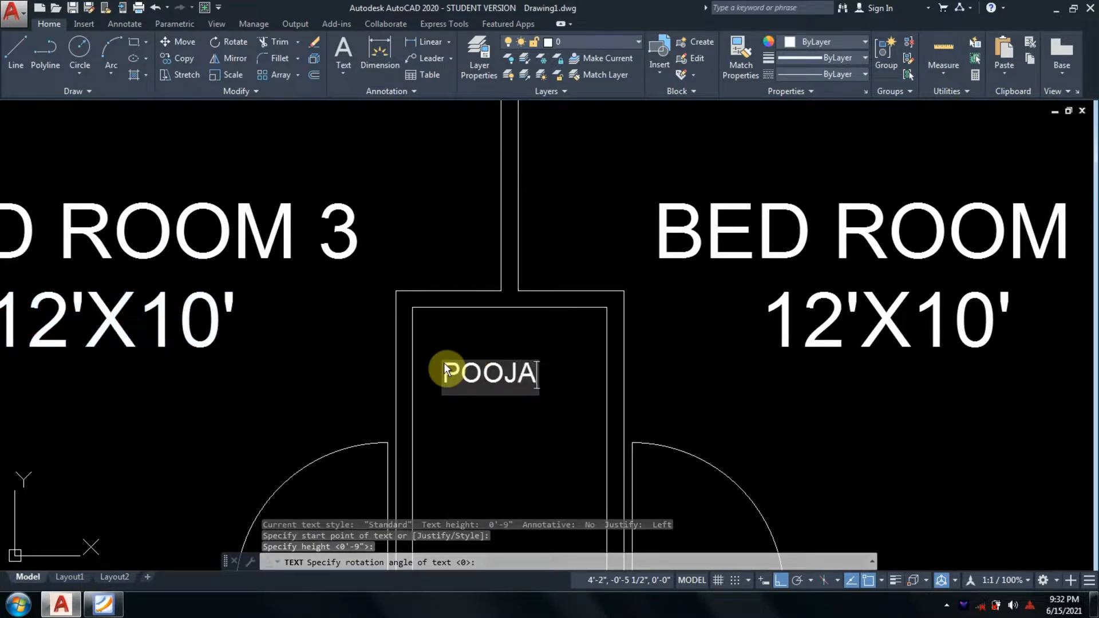
pyautogui.press('Return')
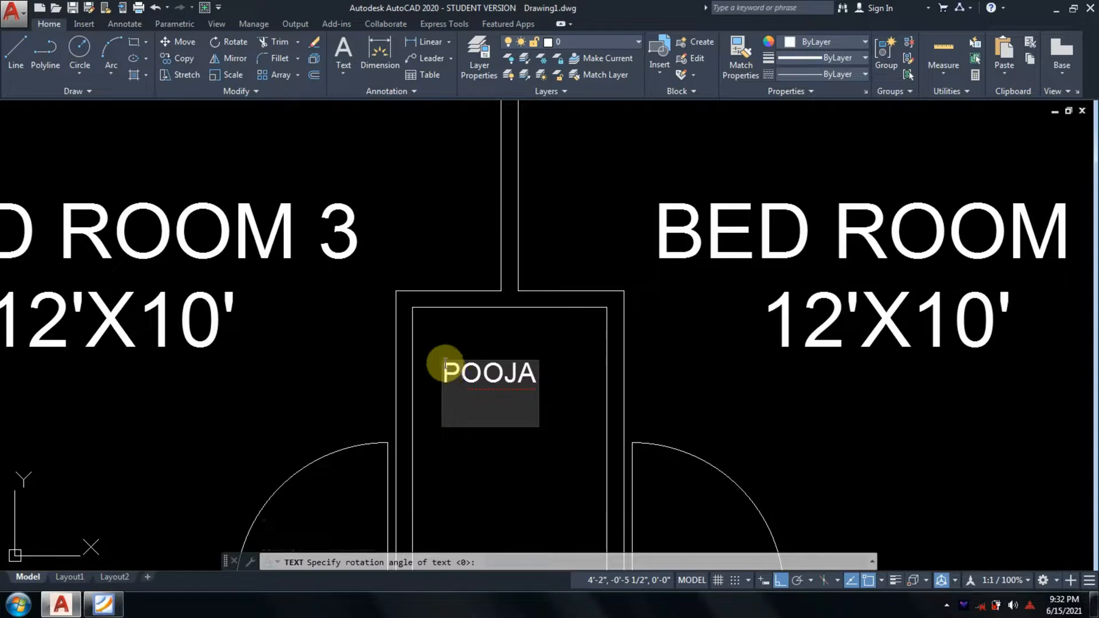
# Check the pooja room size in the reference PDF, add "3'-10"X5'-4"" under "POOJA", and finish the text
pyautogui.click(104, 608)
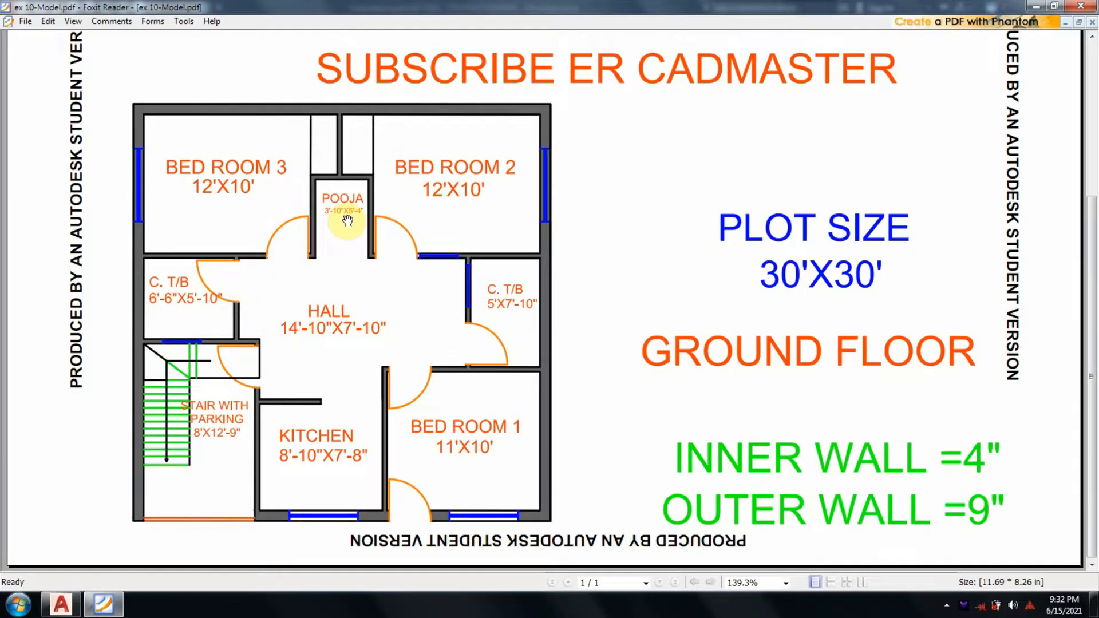
pyautogui.click(103, 604)
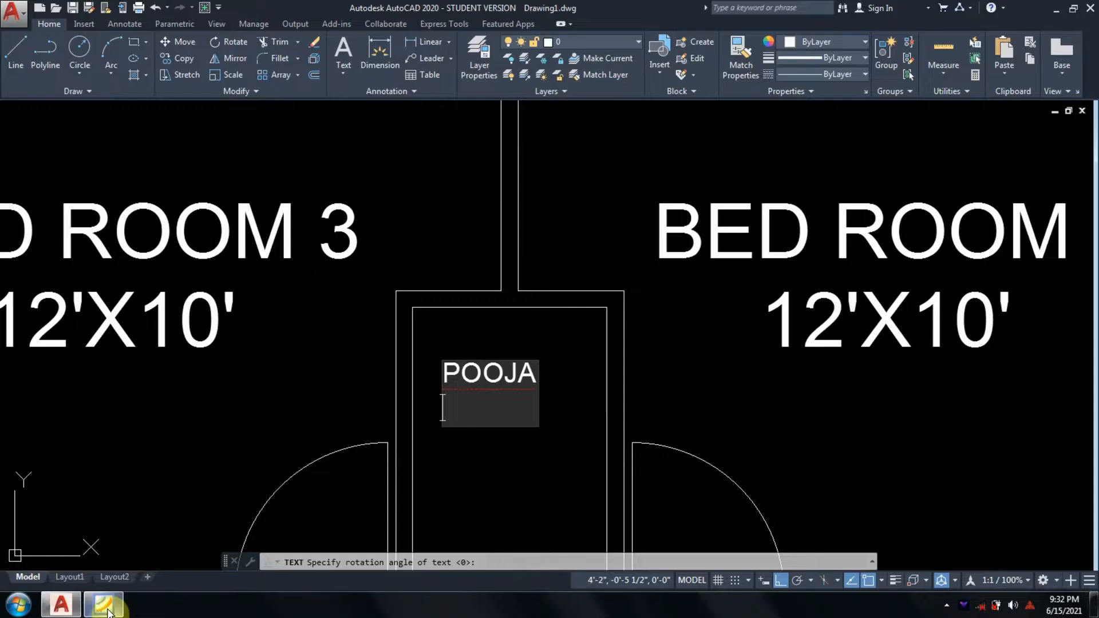
pyautogui.write('3')
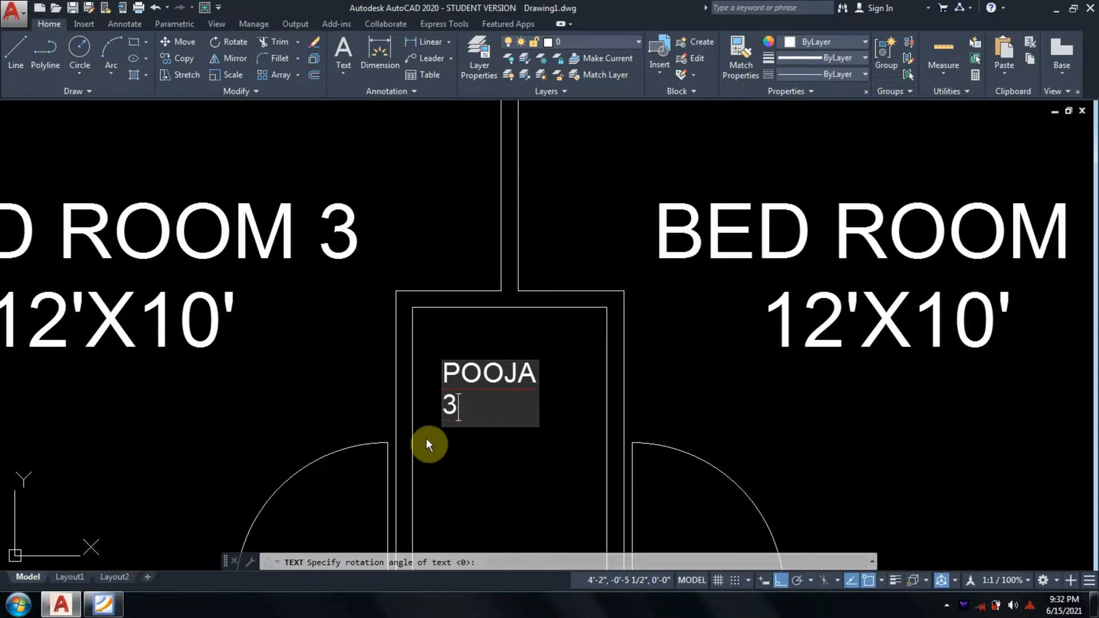
pyautogui.write('\'-10"')
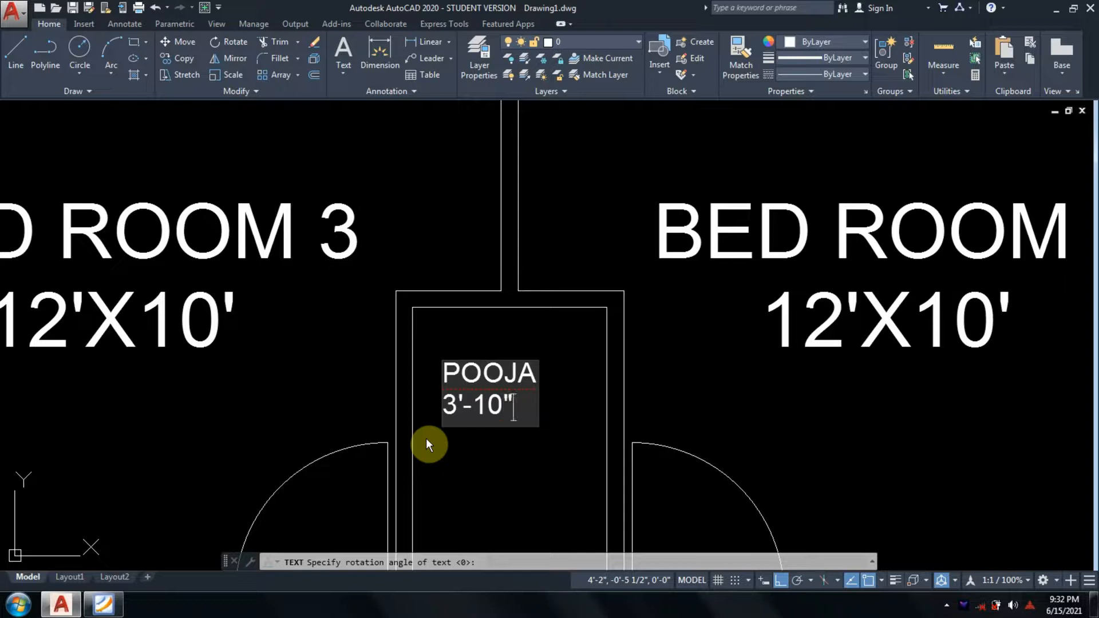
pyautogui.write("X5'-34")
pyautogui.press('BackSpace')
pyautogui.press('BackSpace')
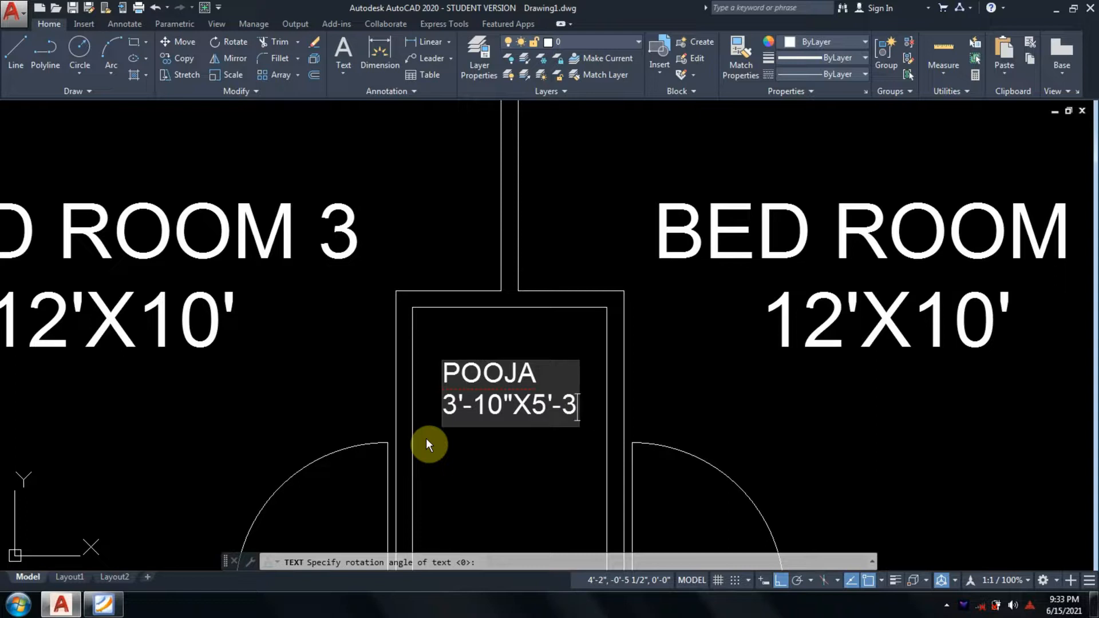
pyautogui.write('4"')
pyautogui.press('Return')
pyautogui.press('Return')
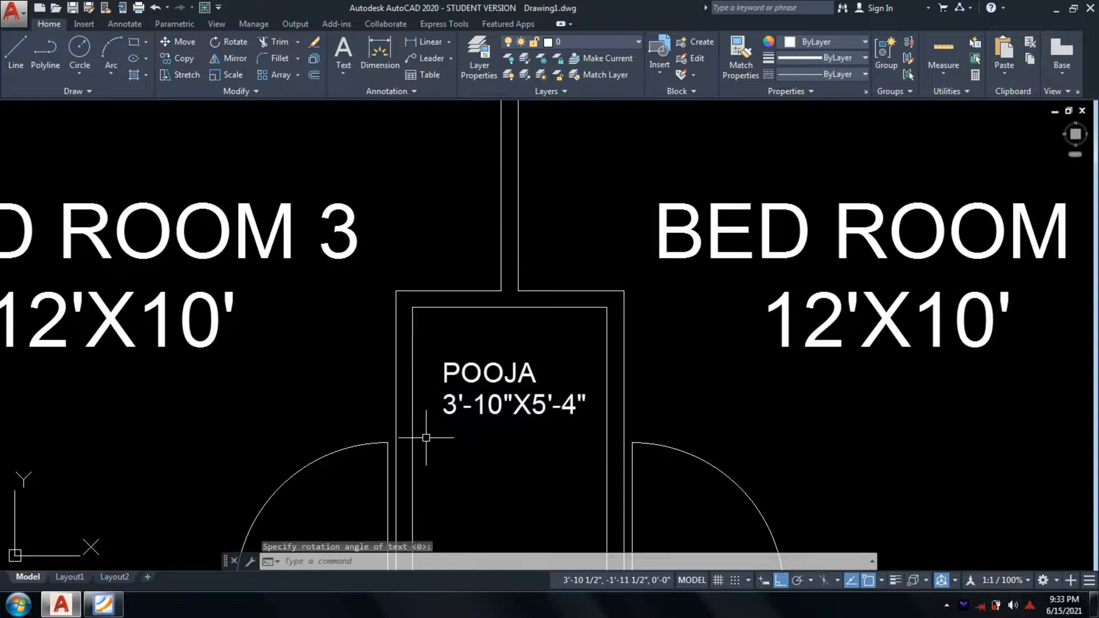
# Move the "POOJA" text horizontally to the right so it sits roughly centred above its size line
pyautogui.write('m')
pyautogui.press('Return')
pyautogui.scroll(2, 530, 309)
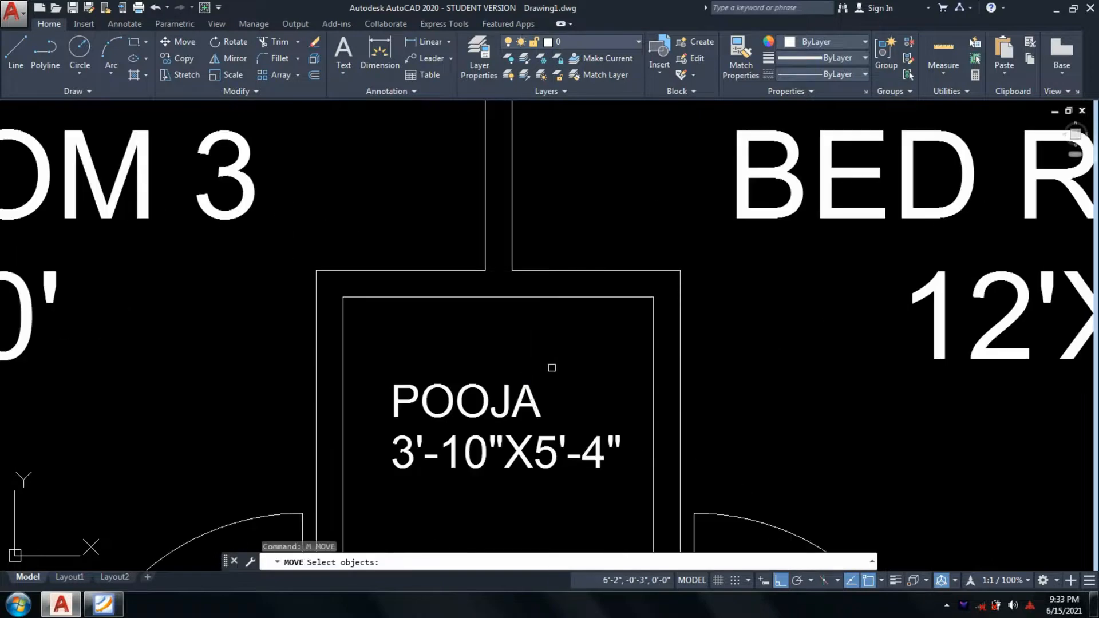
pyautogui.moveTo(549, 368); pyautogui.dragTo(488, 397)
pyautogui.press('Return')
pyautogui.click(466, 399)
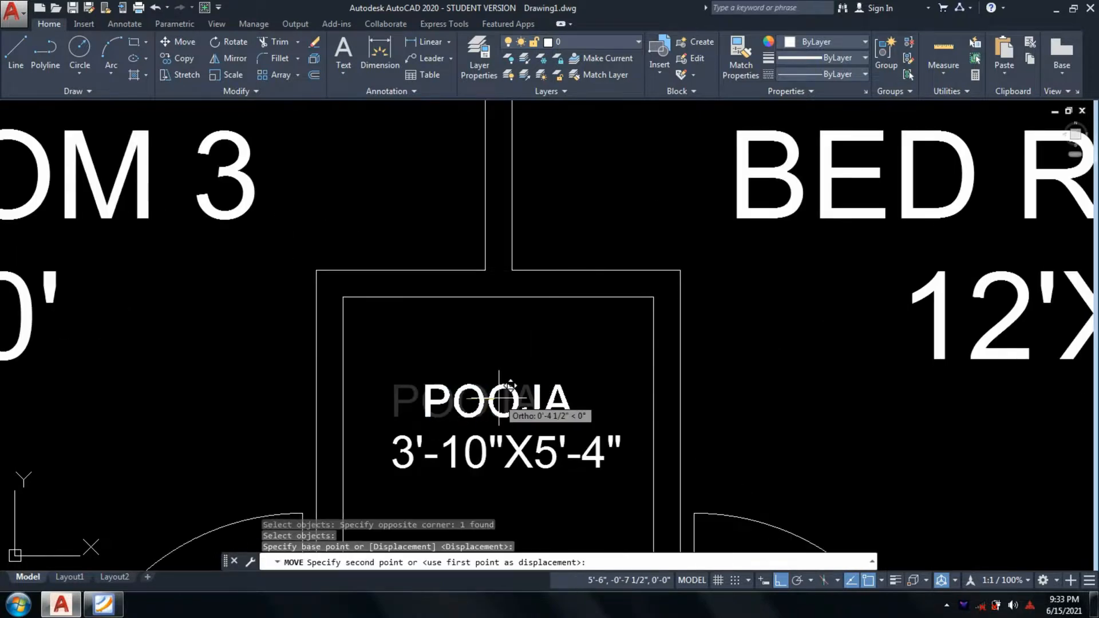
pyautogui.click(509, 399)
# Scale both lines of the pooja room label up slightly about a point between them, keeping them inside the room
pyautogui.scroll(-4, 630, 423)
pyautogui.scroll(2, 627, 424)
pyautogui.write('sc')
pyautogui.press('Return')
pyautogui.scroll(5, 566, 378)
pyautogui.click(528, 400)
pyautogui.click(383, 242)
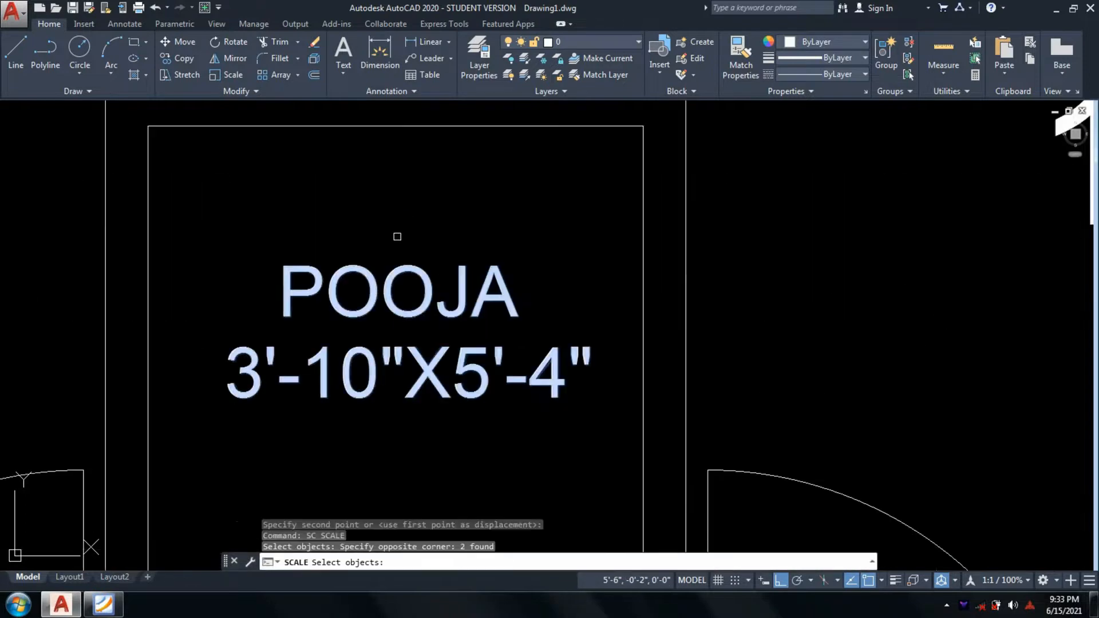
pyautogui.press('Return')
pyautogui.click(368, 314)
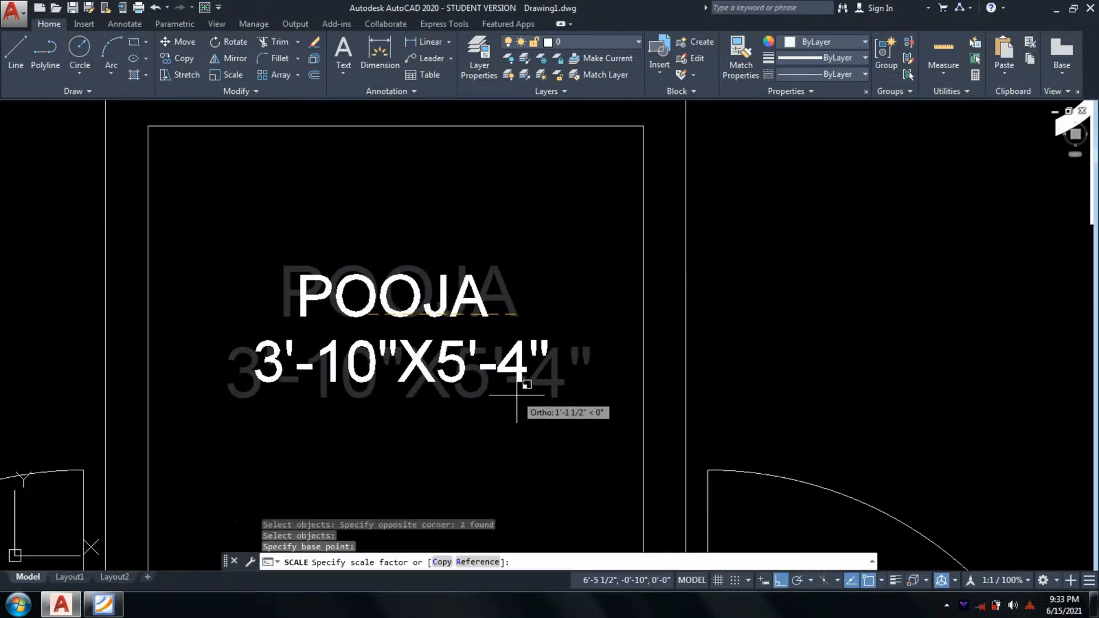
pyautogui.click(579, 445)
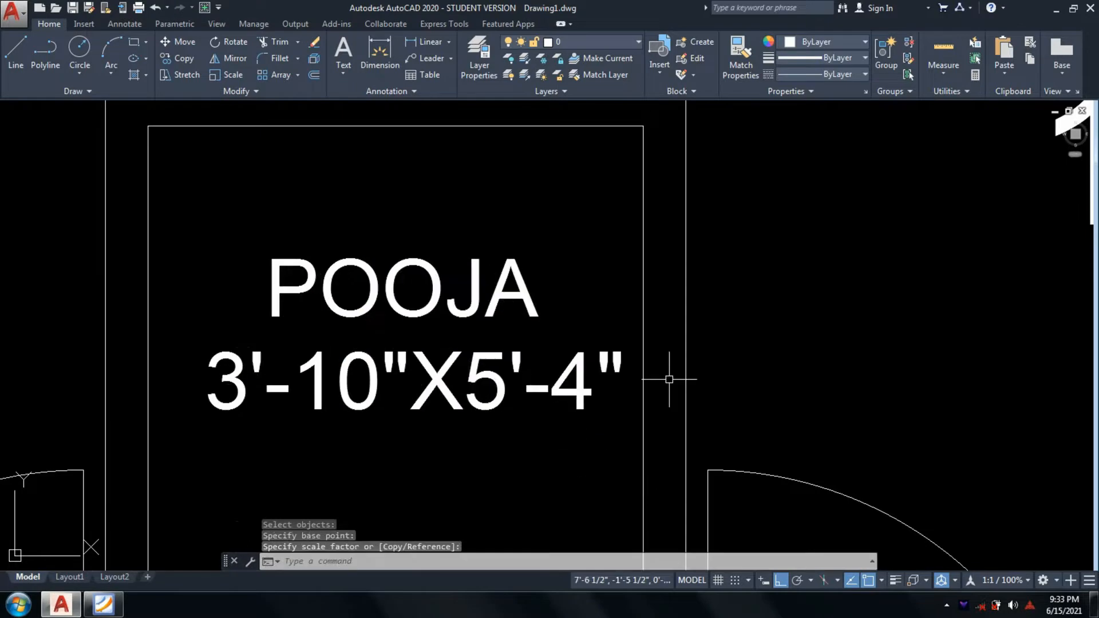
# Check the left toilet's name in the reference PDF, then start a single-line text about 9" high at 0° there with "C. T/B" as its first line
pyautogui.scroll(-8, 635, 356)
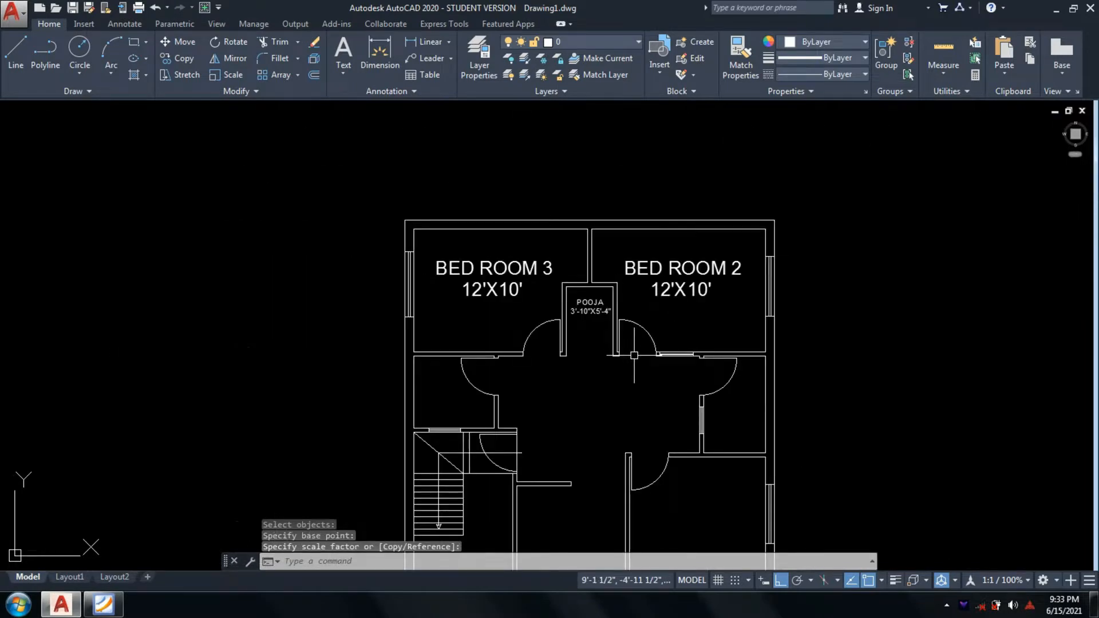
pyautogui.scroll(2, 634, 356)
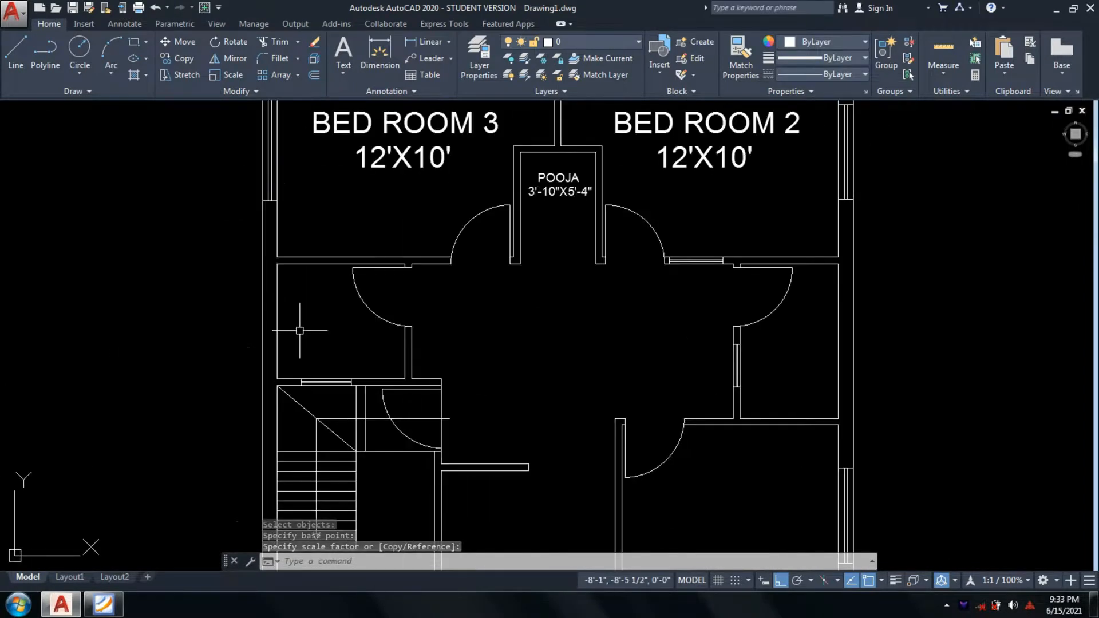
pyautogui.click(103, 603)
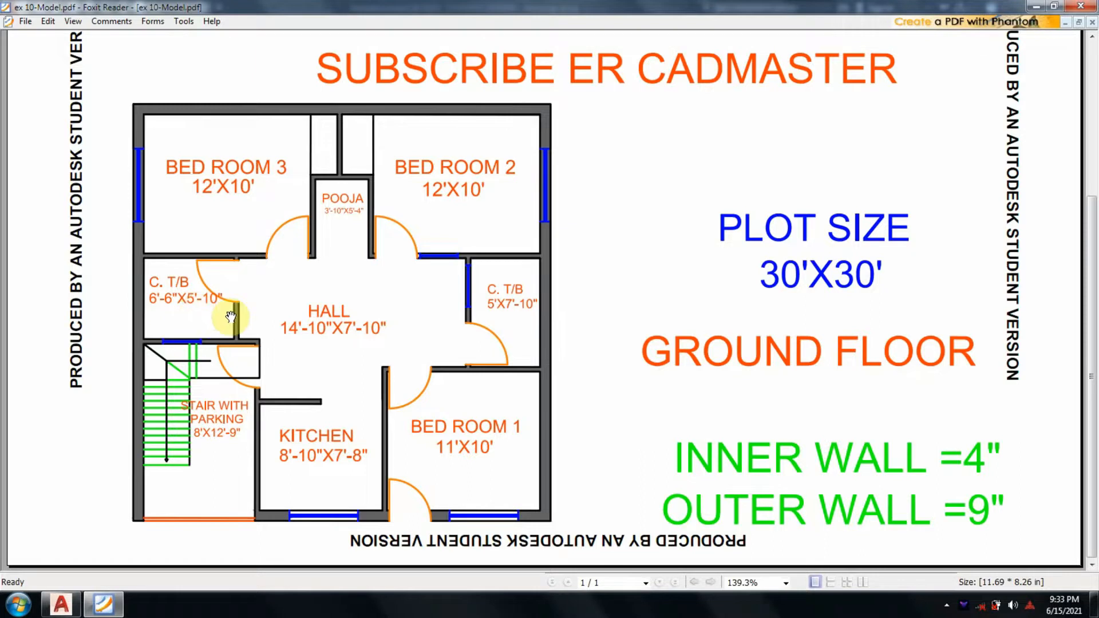
pyautogui.click(61, 604)
pyautogui.write('dt')
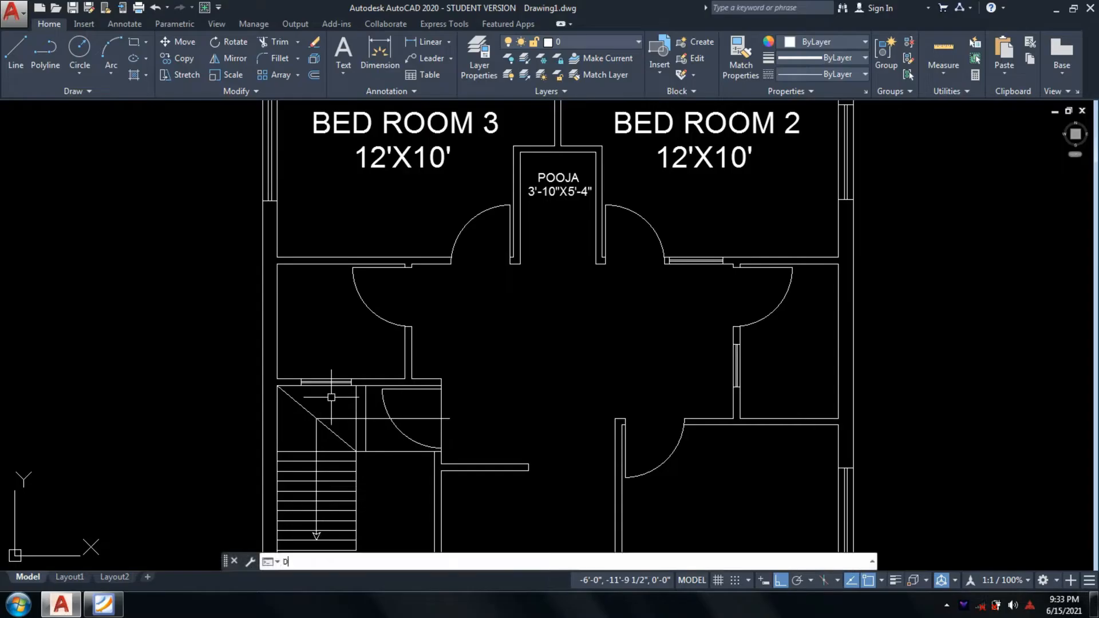
pyautogui.press('Return')
pyautogui.click(305, 320)
pyautogui.scroll(2, 305, 321)
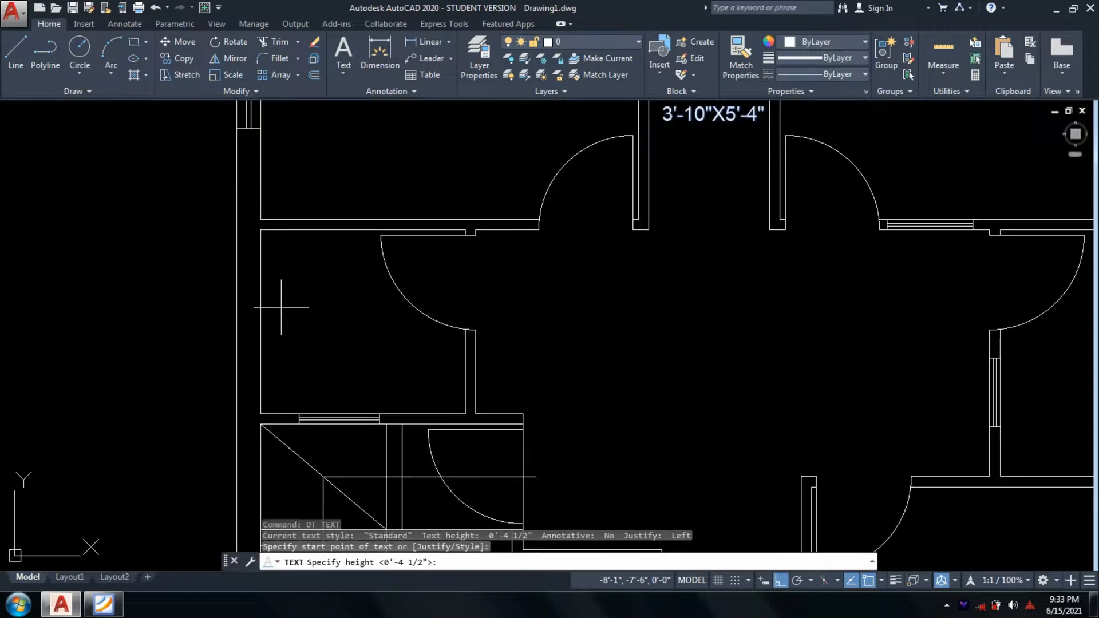
pyautogui.click(282, 285)
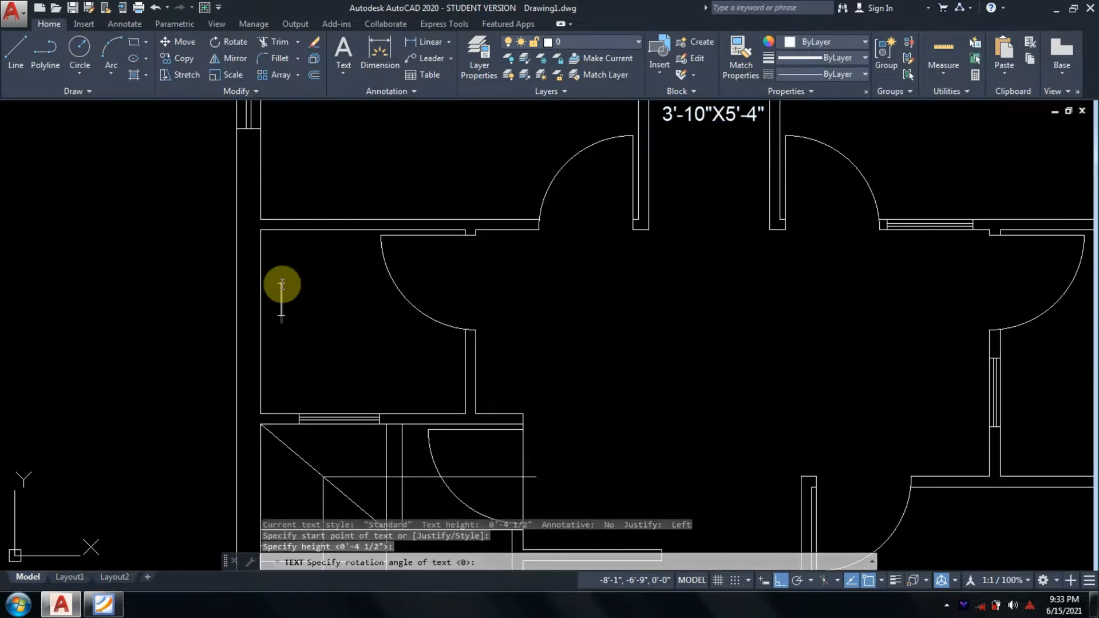
pyautogui.press('Return')
pyautogui.write('C.')
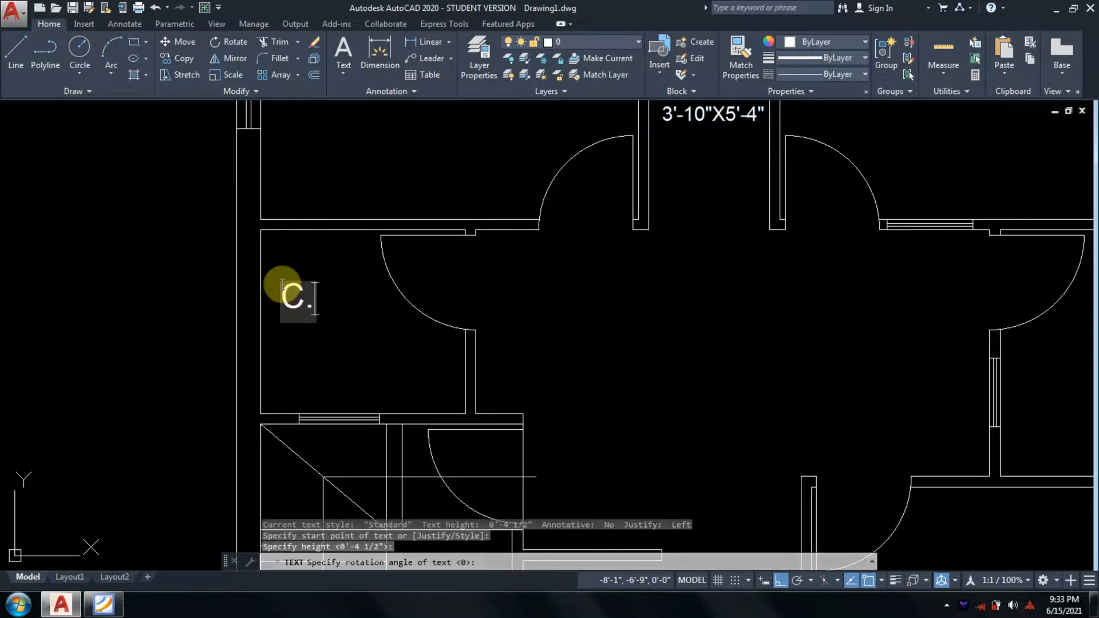
pyautogui.write(' T')
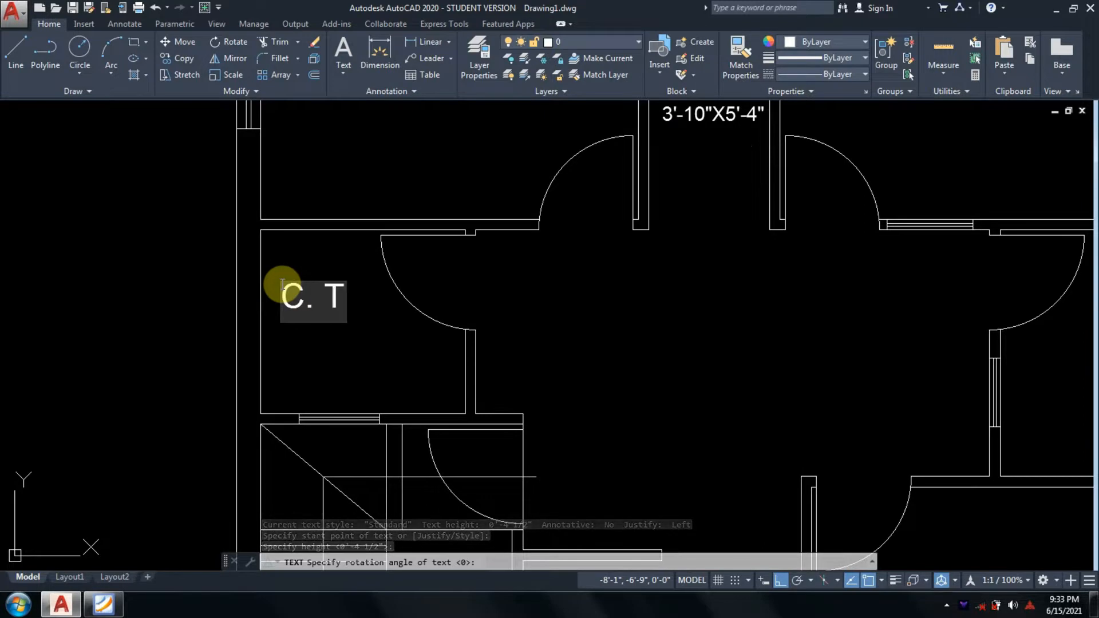
pyautogui.write('/B')
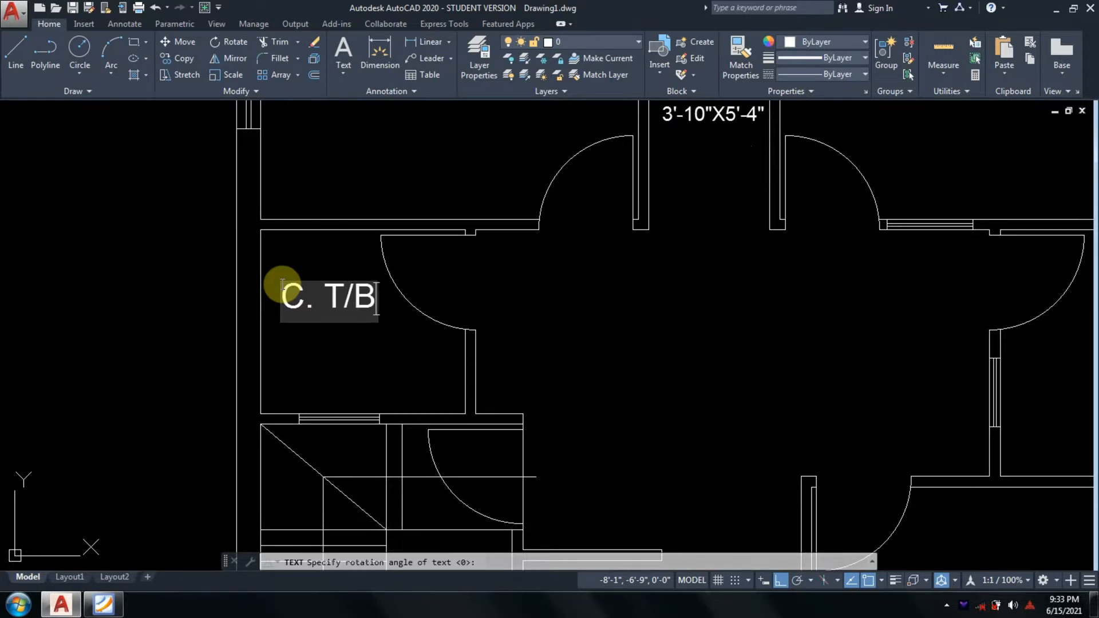
pyautogui.press('Return')
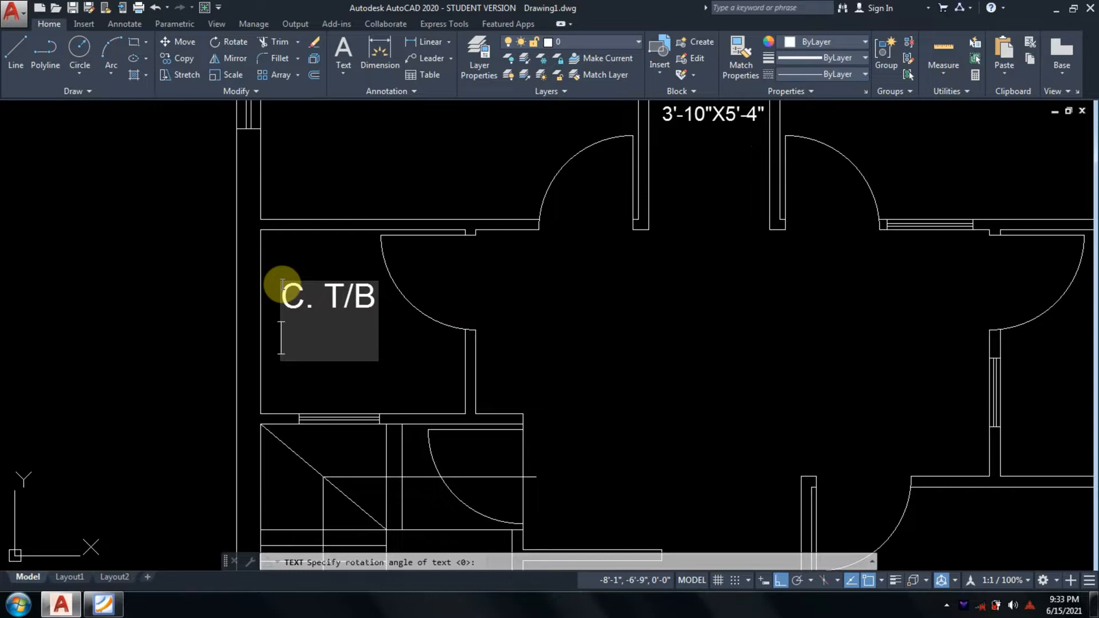
# Add the size line 6'-6"X5'-10" under "C. T/B", checking the second dimension in the reference PDF, and finish the text
pyautogui.write("6'-6")
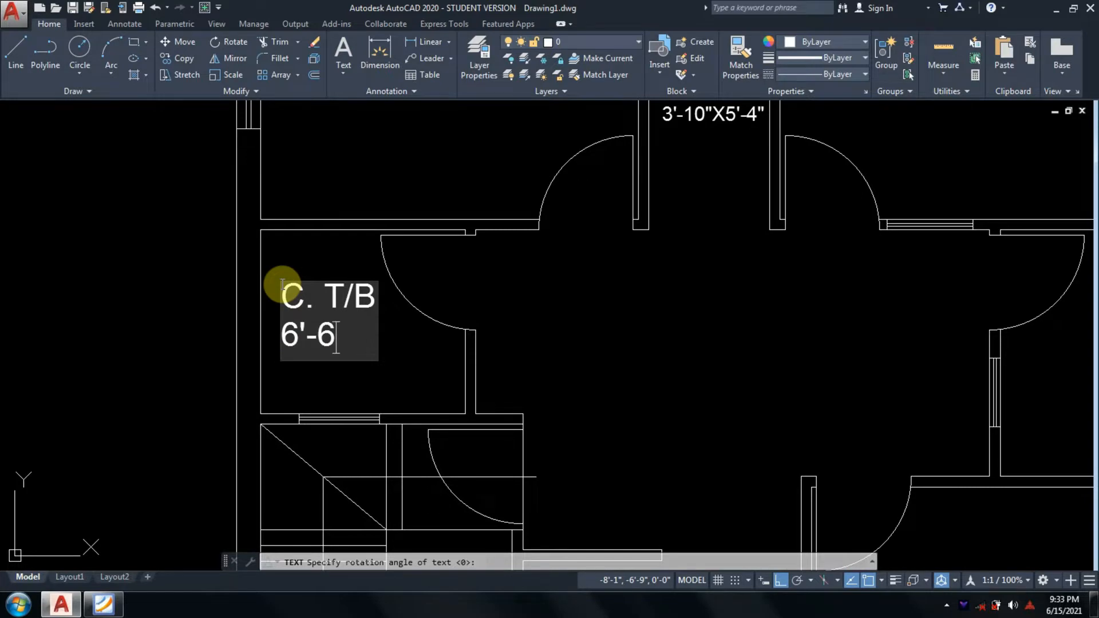
pyautogui.write('"')
pyautogui.write('X')
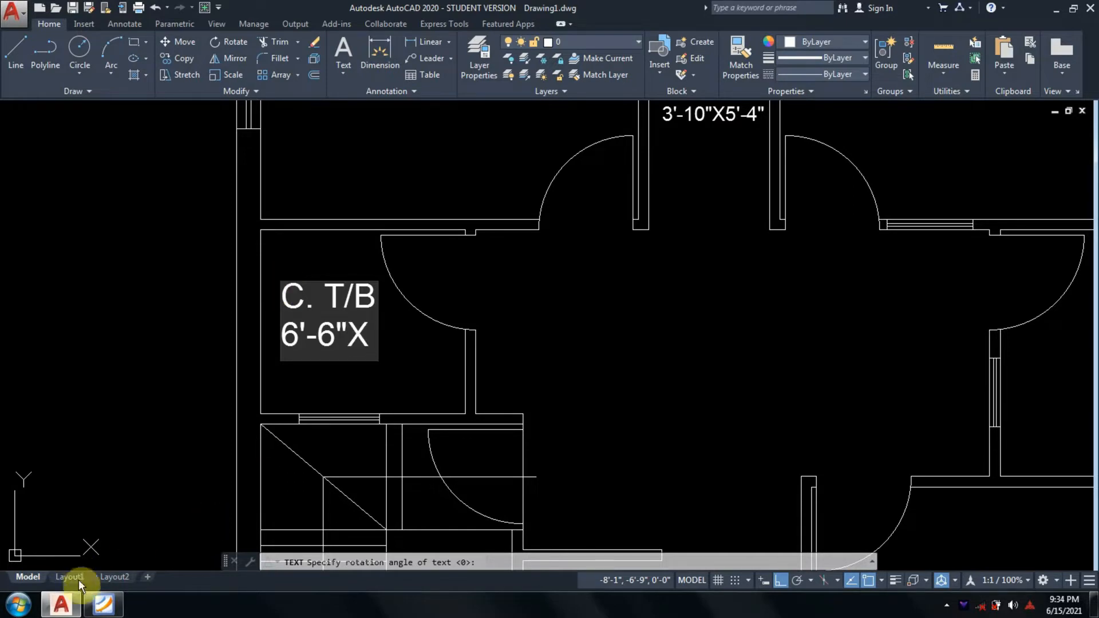
pyautogui.click(102, 607)
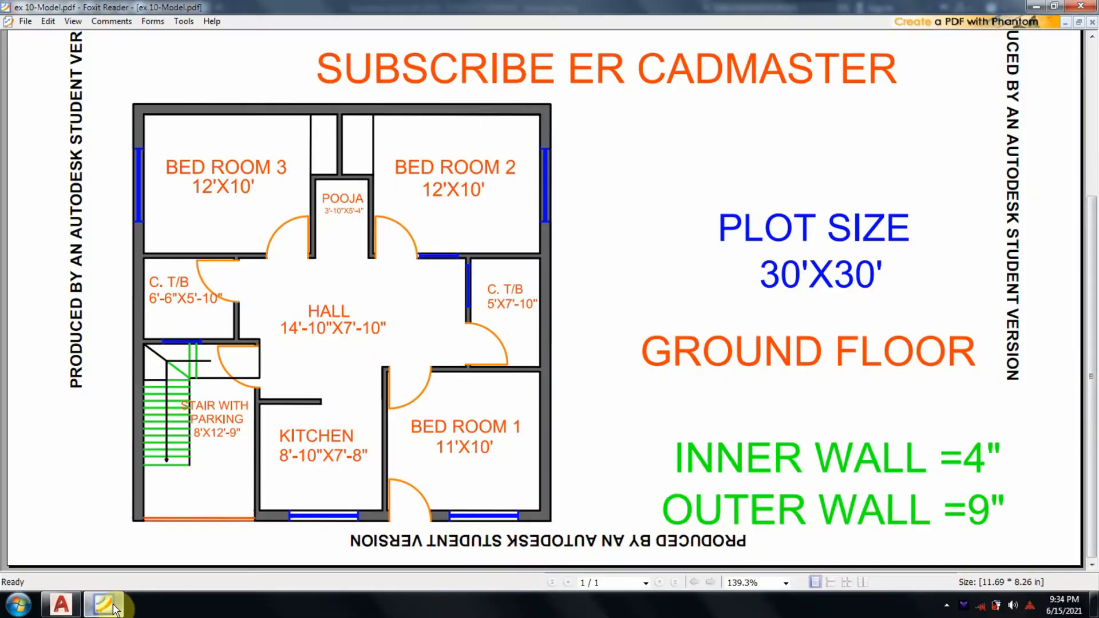
pyautogui.click(104, 606)
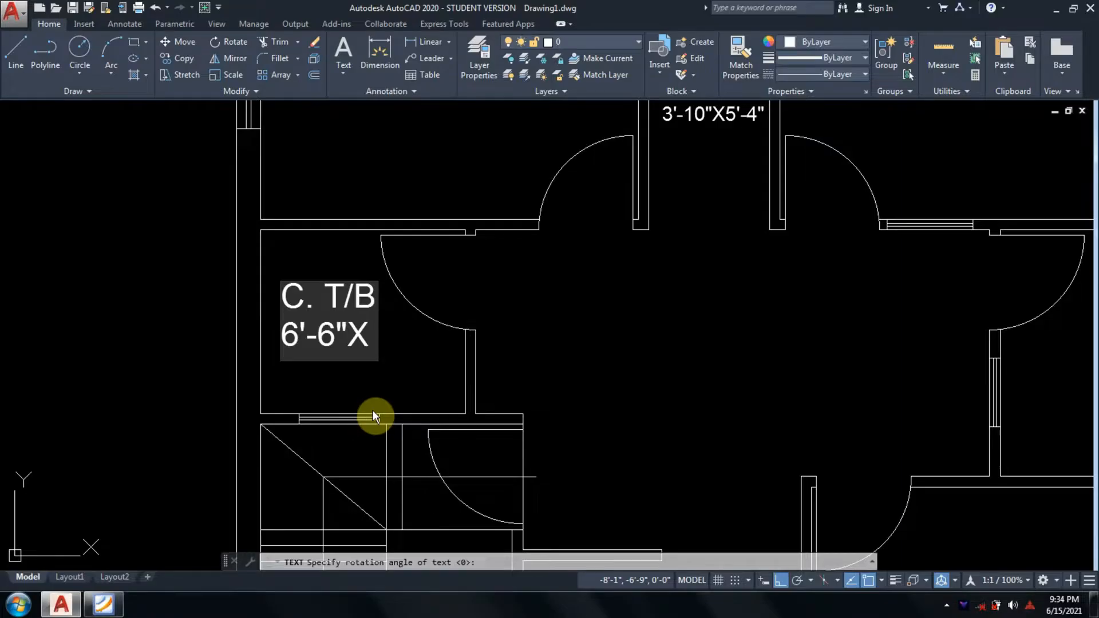
pyautogui.write("5'")
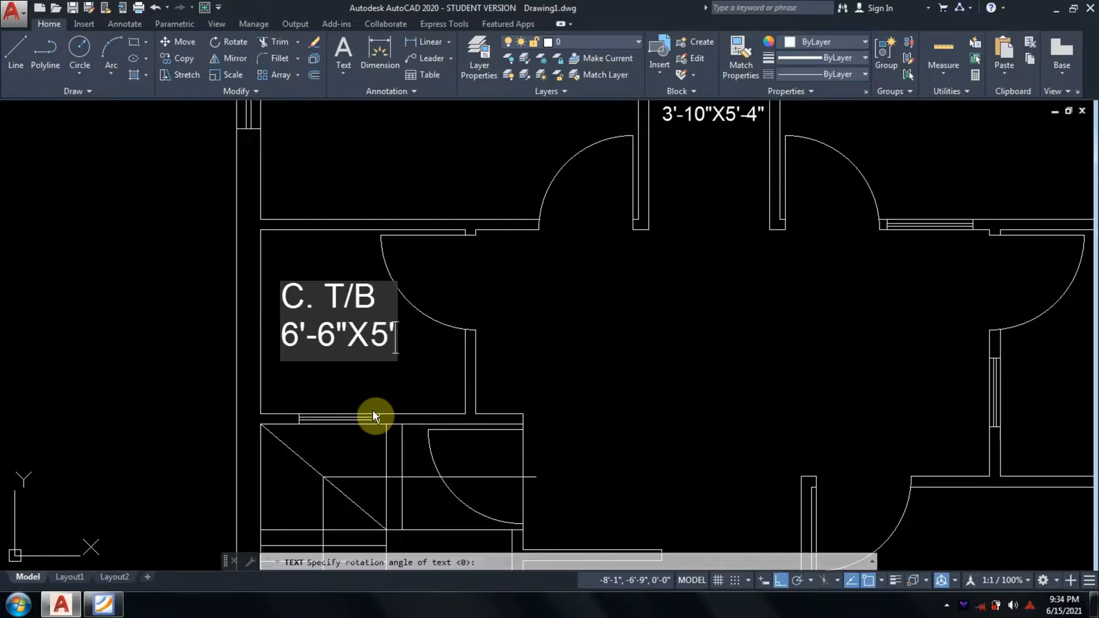
pyautogui.write('-10"')
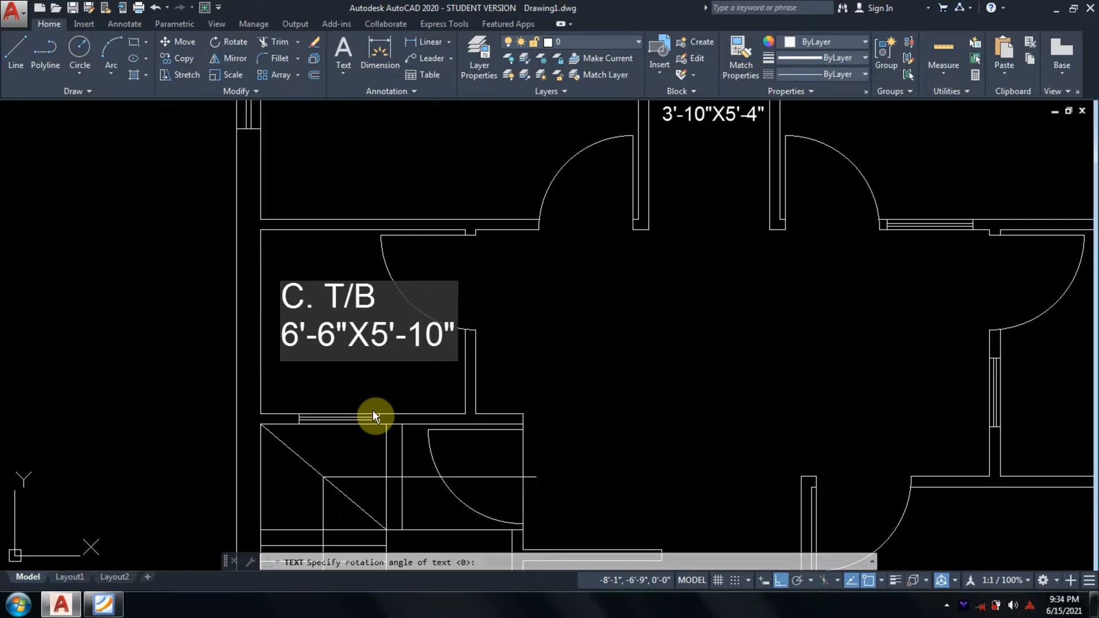
pyautogui.press('Return')
pyautogui.press('Return')
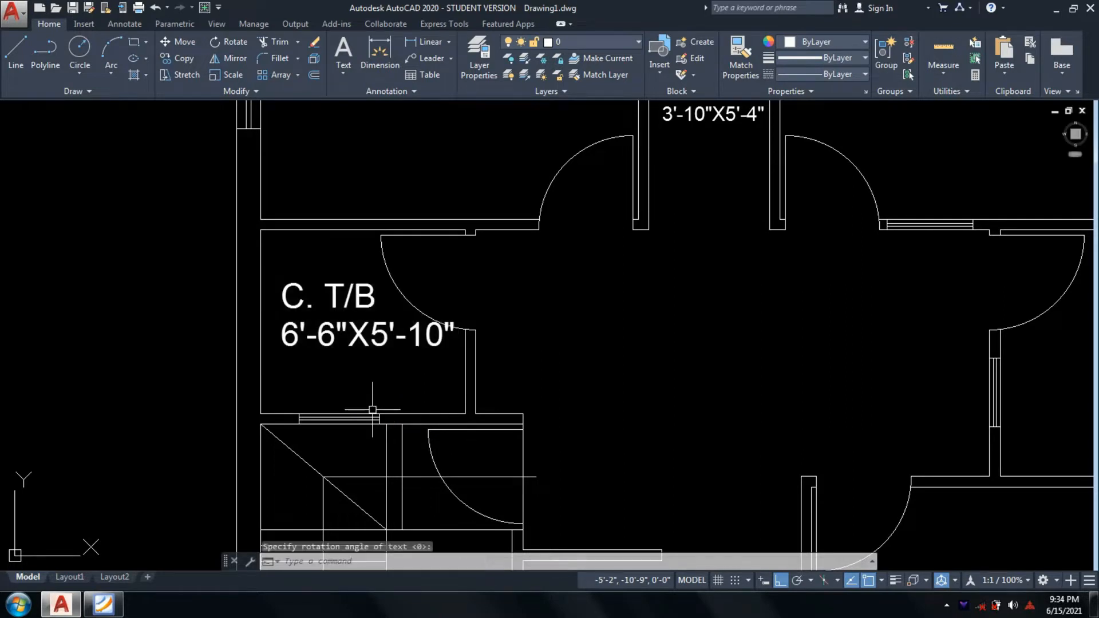
pyautogui.write('sc')
pyautogui.press('Return')
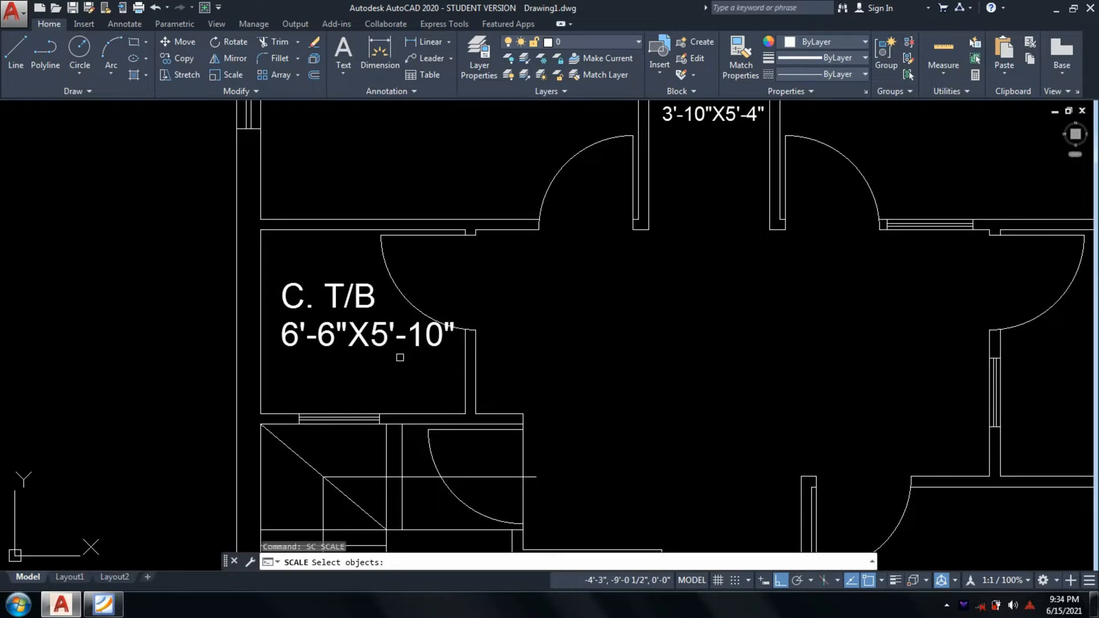
pyautogui.click(395, 358)
pyautogui.click(326, 288)
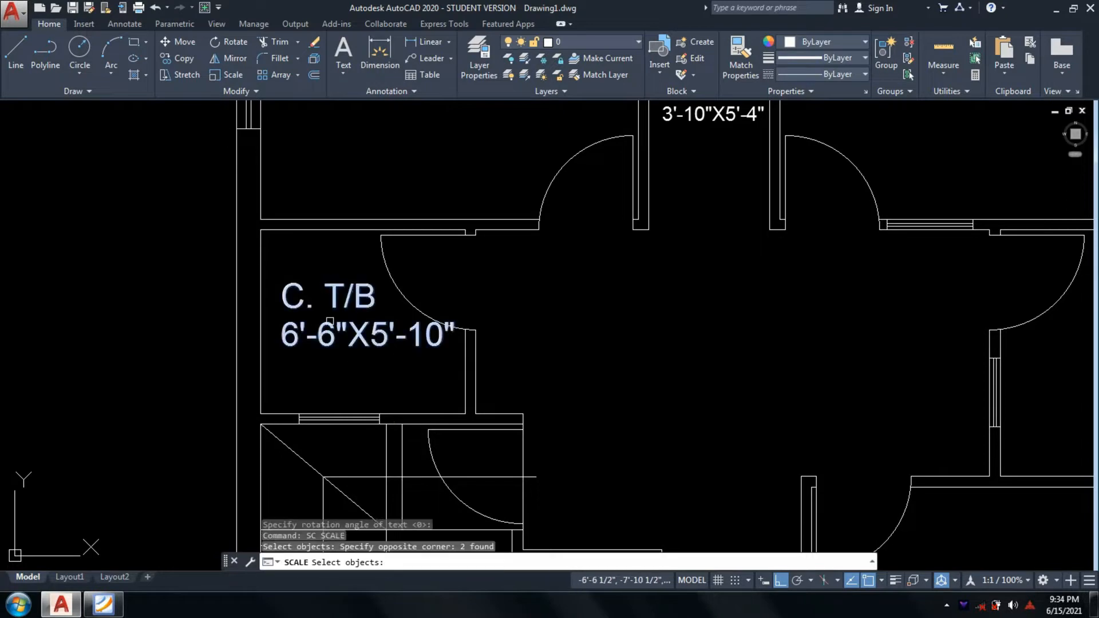
pyautogui.press('Return')
pyautogui.click(330, 321)
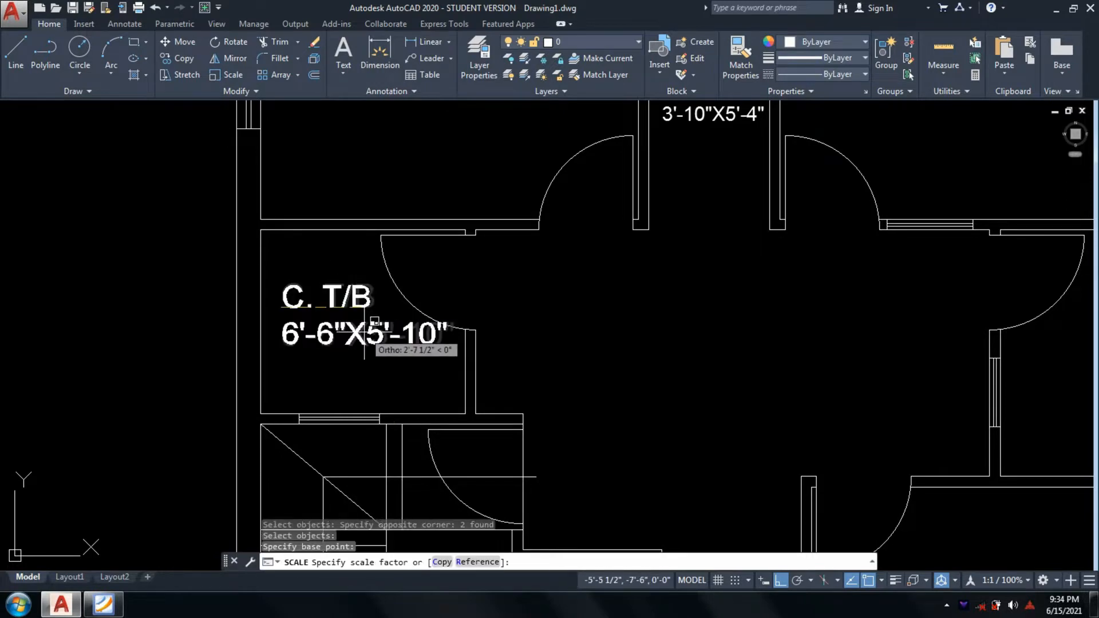
pyautogui.press('Escape')
pyautogui.write('m')
pyautogui.press('Return')
pyautogui.click(330, 334)
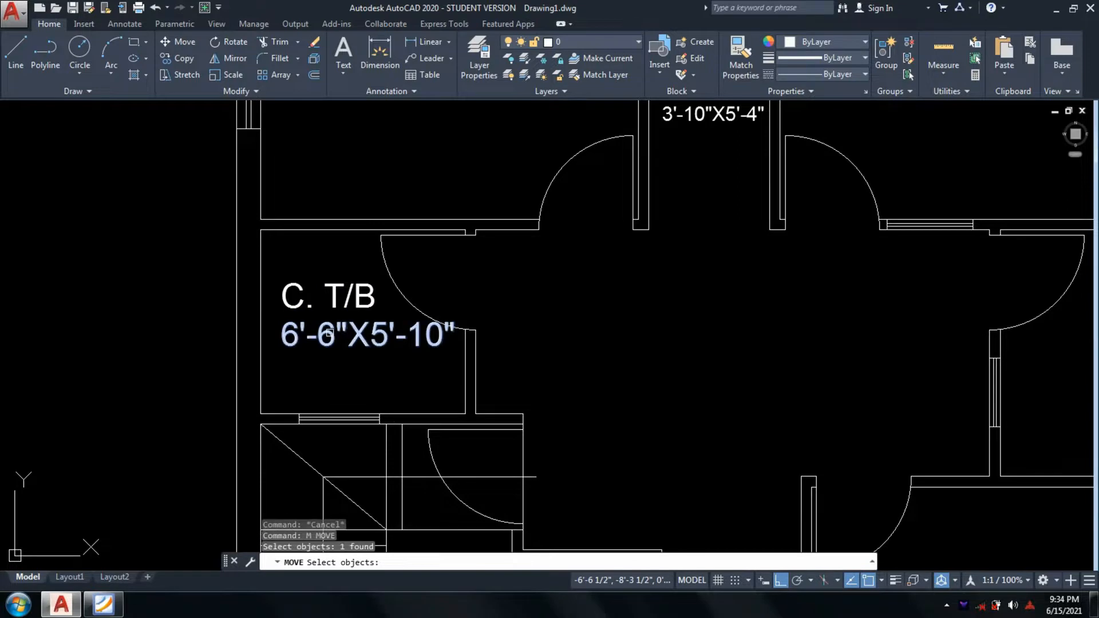
pyautogui.click(334, 301)
pyautogui.press('Return')
pyautogui.click(336, 305)
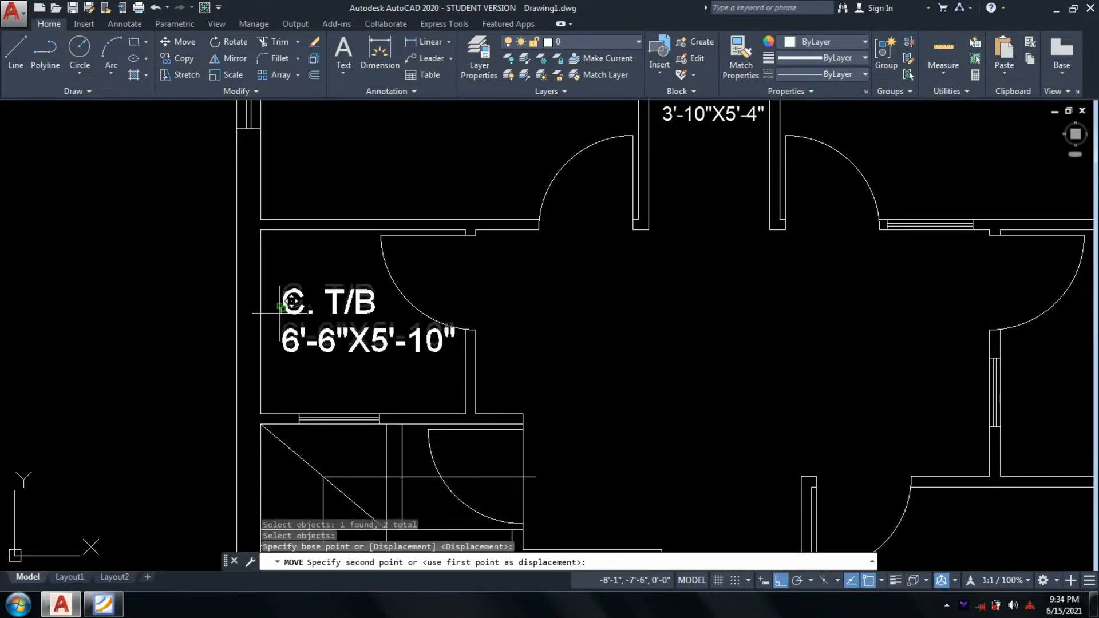
pyautogui.press('Escape')
pyautogui.scroll(-4, 618, 322)
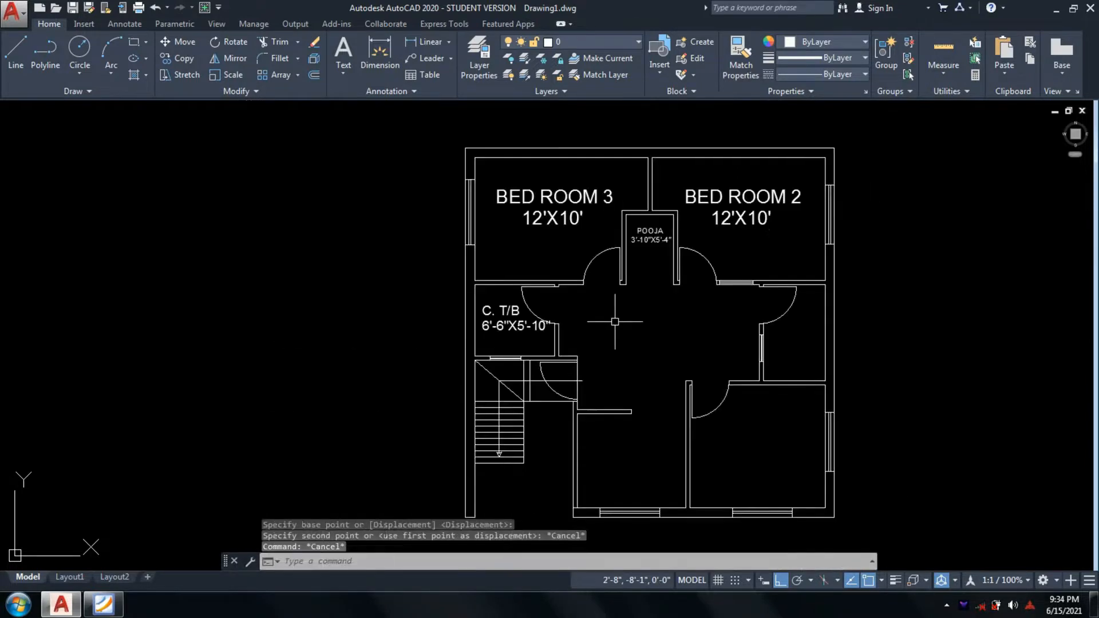
pyautogui.moveTo(615, 322); pyautogui.dragTo(466, 336, button='middle')
pyautogui.write('c')
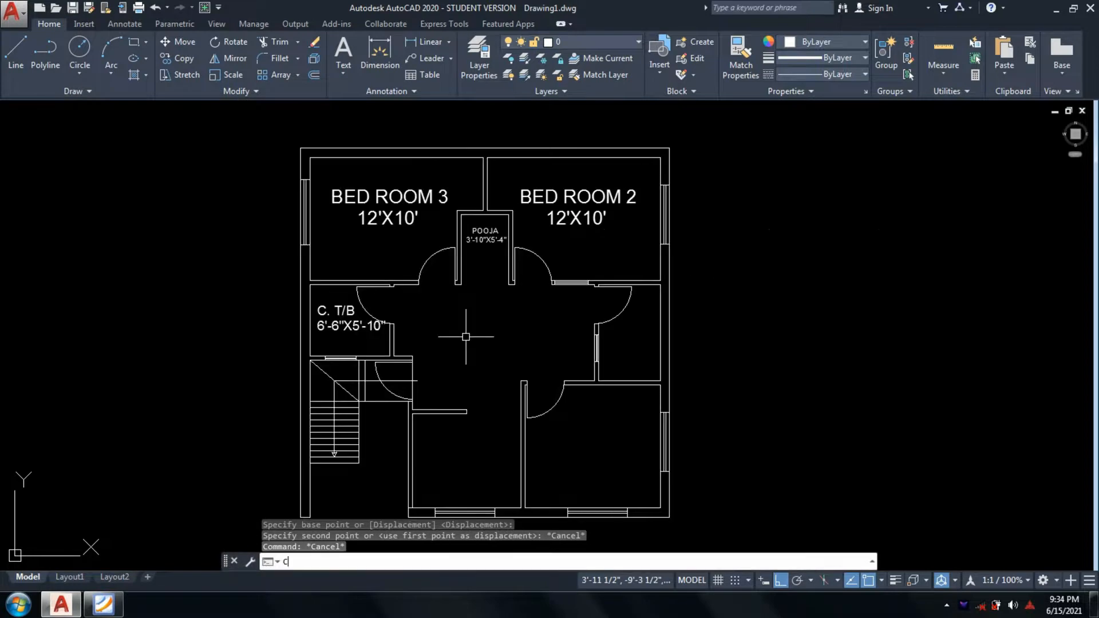
pyautogui.press('Return')
pyautogui.scroll(2, 368, 317)
pyautogui.press('Escape')
pyautogui.press('Escape')
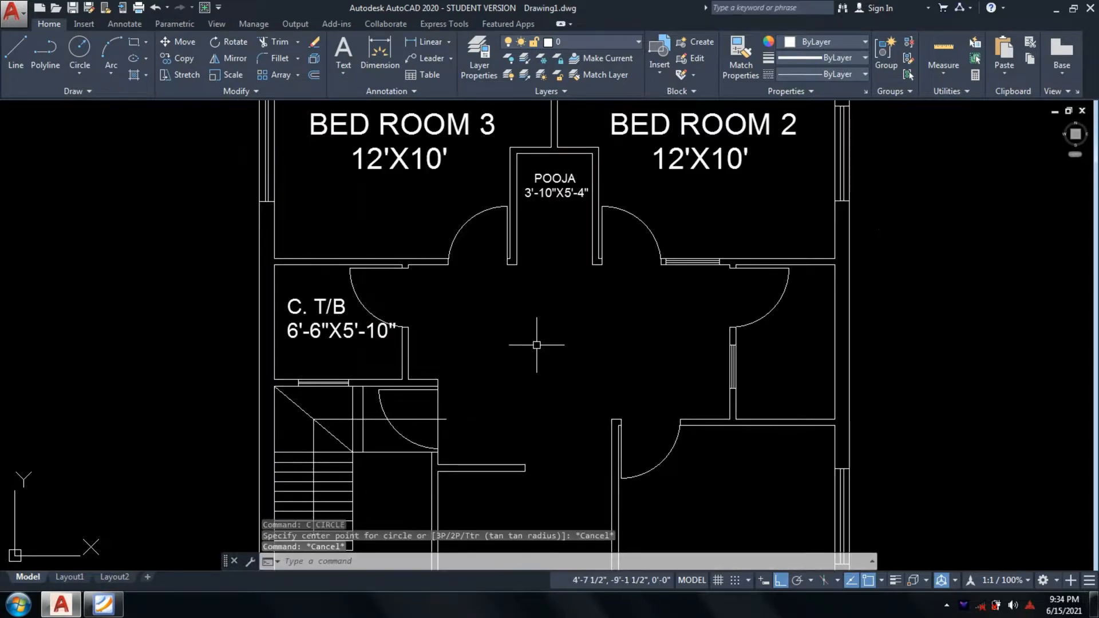
# Copy both lines of the "C. T/B" label horizontally from the left toilet into the toilet on the plan's right side
pyautogui.write('co')
pyautogui.press('Return')
pyautogui.scroll(4, 350, 322)
pyautogui.click(330, 337)
pyautogui.click(261, 268)
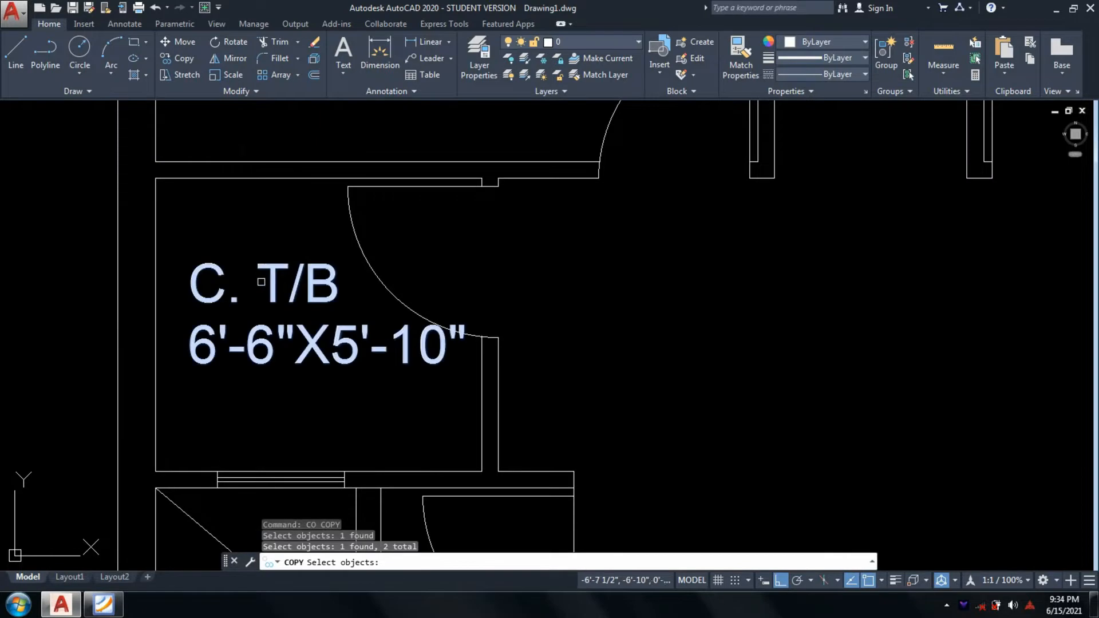
pyautogui.press('Return')
pyautogui.click(189, 302)
pyautogui.scroll(-2, 255, 301)
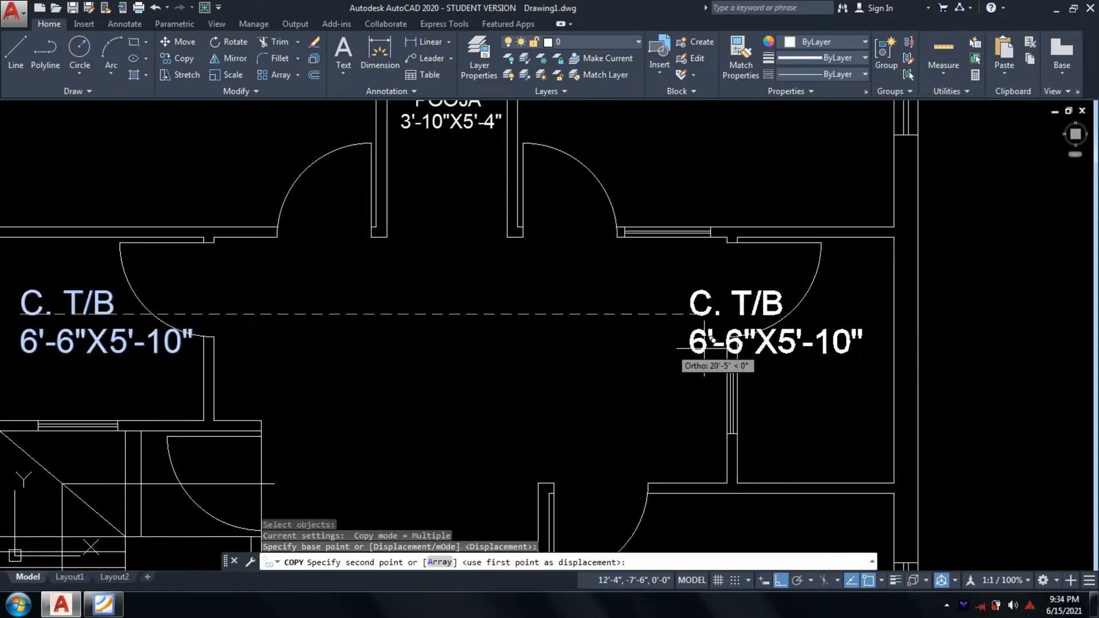
pyautogui.click(767, 313)
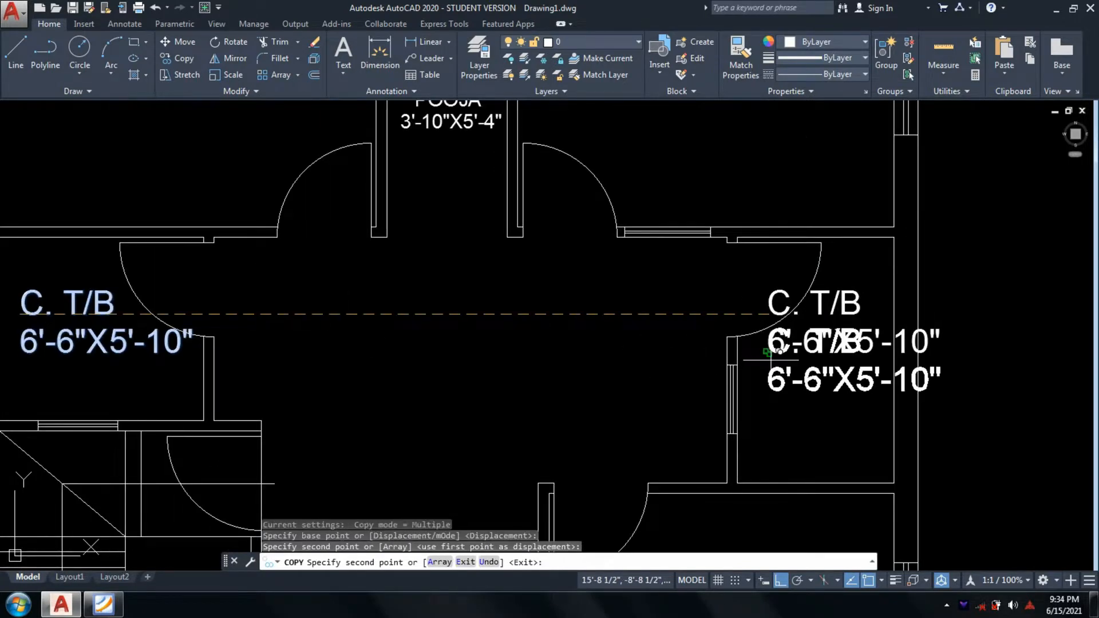
pyautogui.press('Return')
# Move both lines of the right toilet's "C. T/B" label straight down, clear of the door swing
pyautogui.write('m')
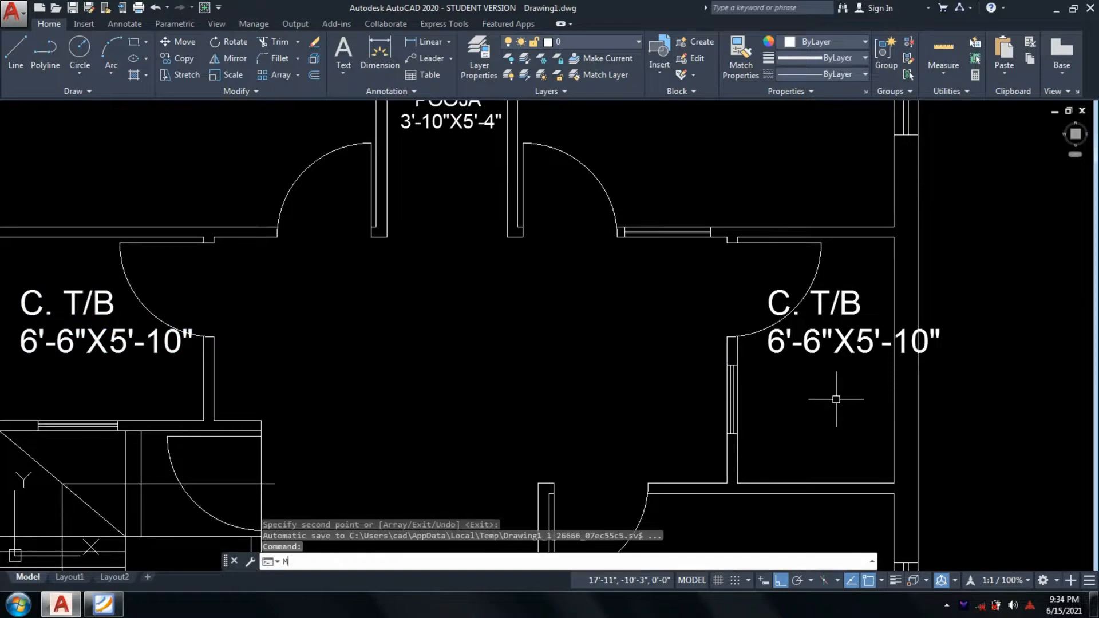
pyautogui.press('Return')
pyautogui.click(839, 400)
pyautogui.click(824, 317)
pyautogui.press('Return')
pyautogui.click(823, 316)
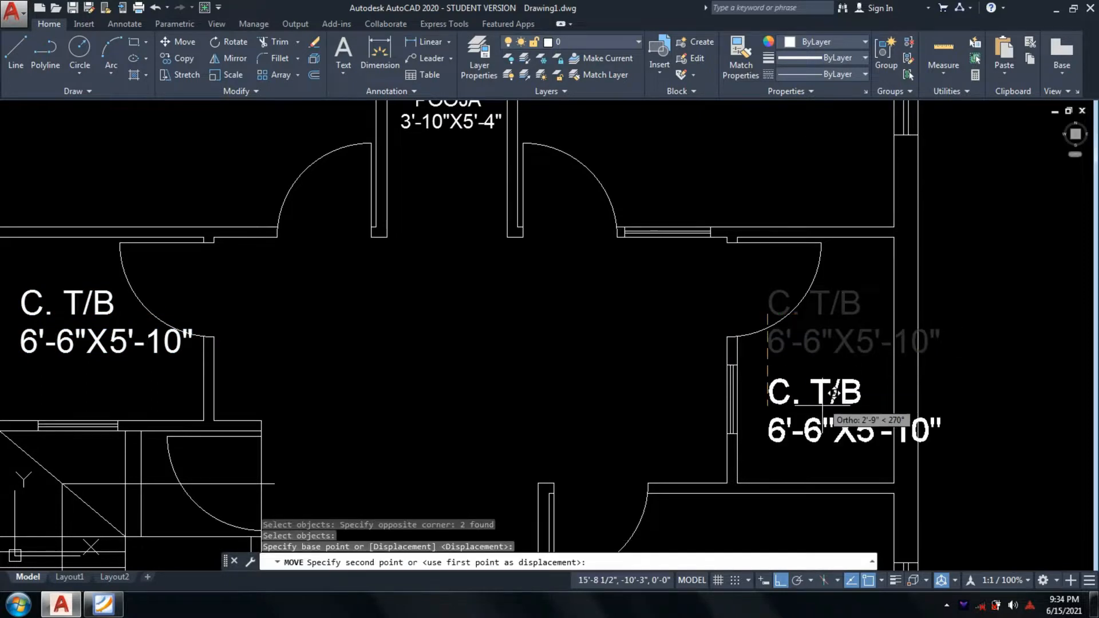
pyautogui.click(833, 408)
# Turn ortho off and move the right toilet's two-line label left and slightly down, close to the window wall's inner face
pyautogui.write('m')
pyautogui.press('Return')
pyautogui.click(849, 466)
pyautogui.click(823, 389)
pyautogui.press('Return')
pyautogui.click(768, 407)
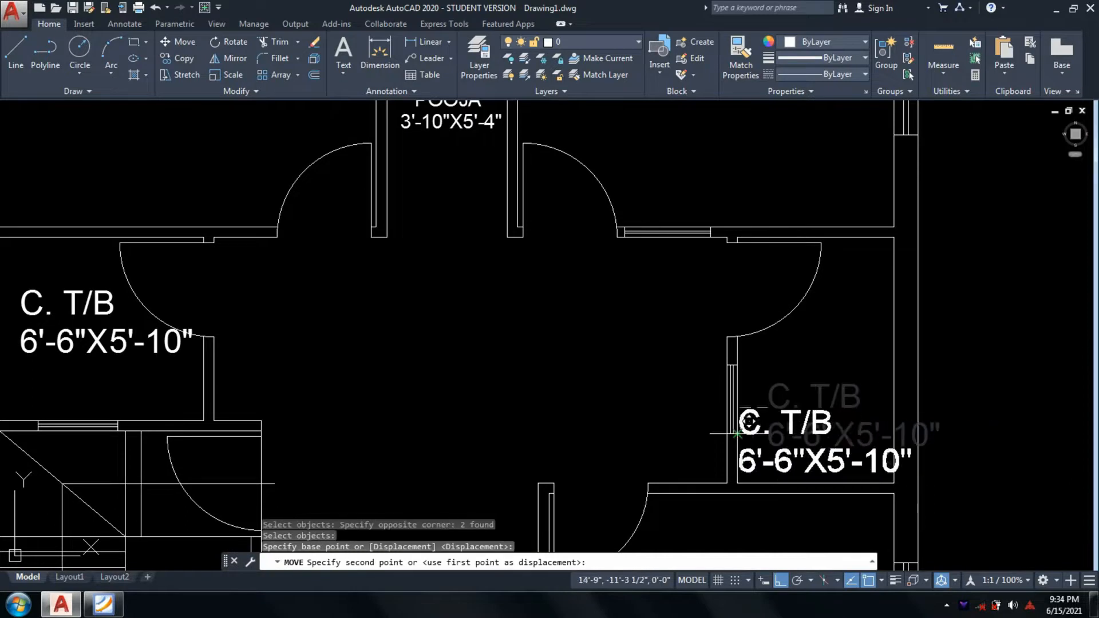
pyautogui.scroll(5, 759, 426)
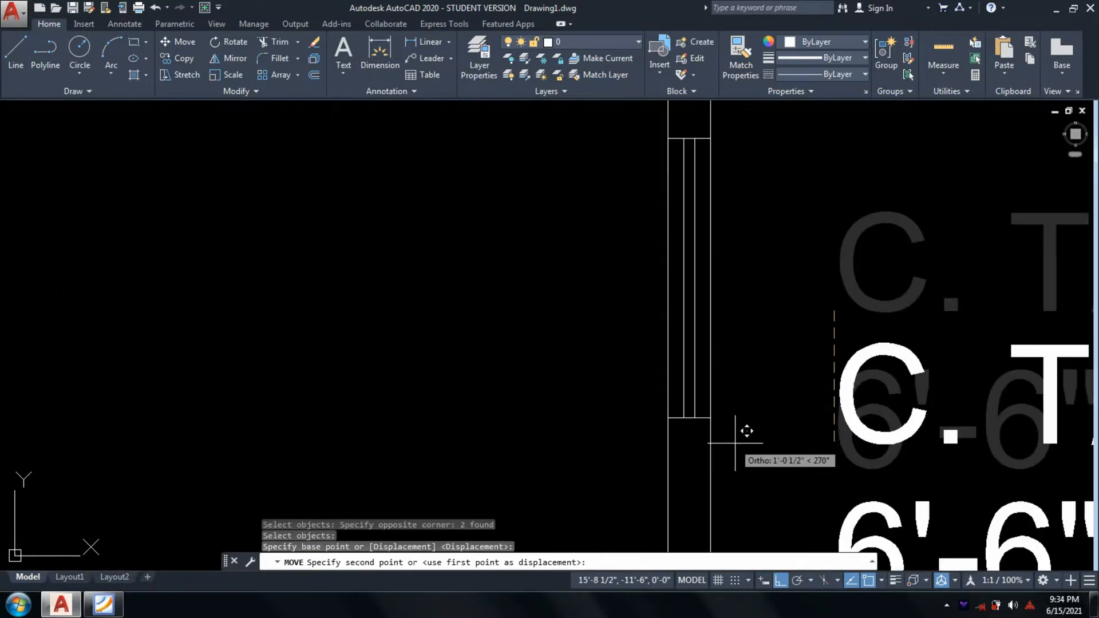
pyautogui.click(779, 581)
pyautogui.click(743, 435)
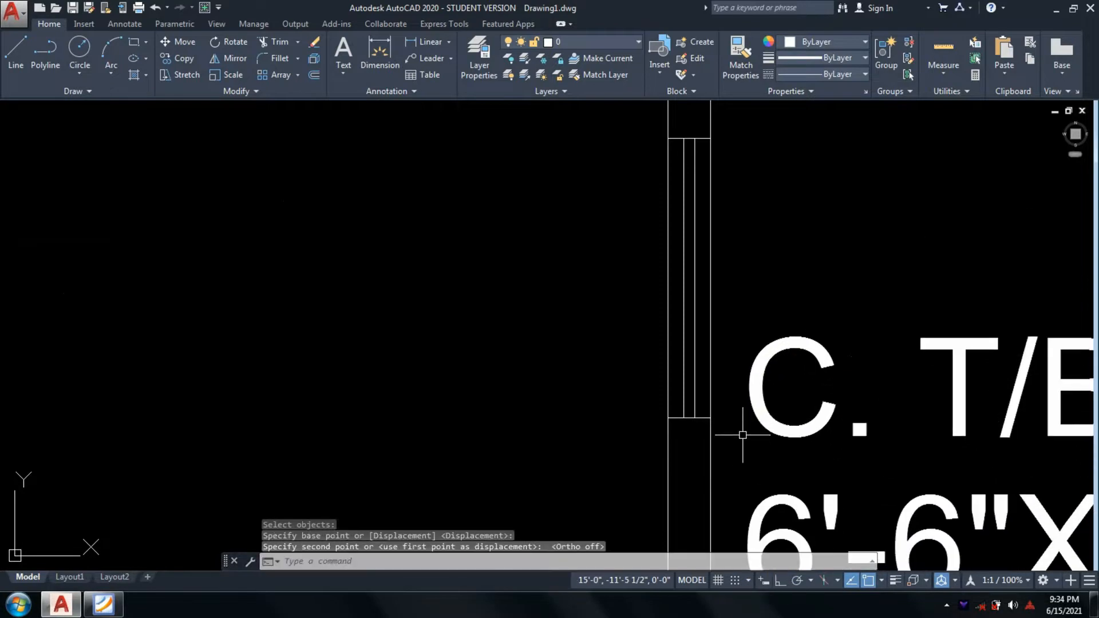
# Scale both lines of the right toilet's label down about a point between them so they fit inside the room
pyautogui.scroll(-5, 742, 435)
pyautogui.write('sc')
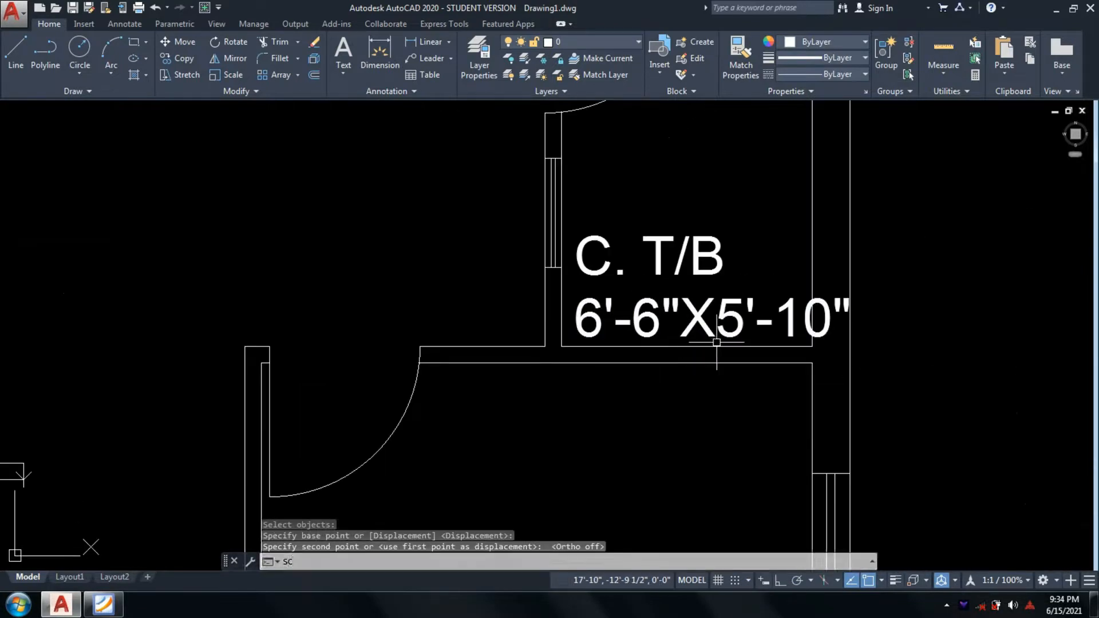
pyautogui.press('space')
pyautogui.scroll(2, 731, 323)
pyautogui.click(740, 319)
pyautogui.click(663, 225)
pyautogui.click(545, 228)
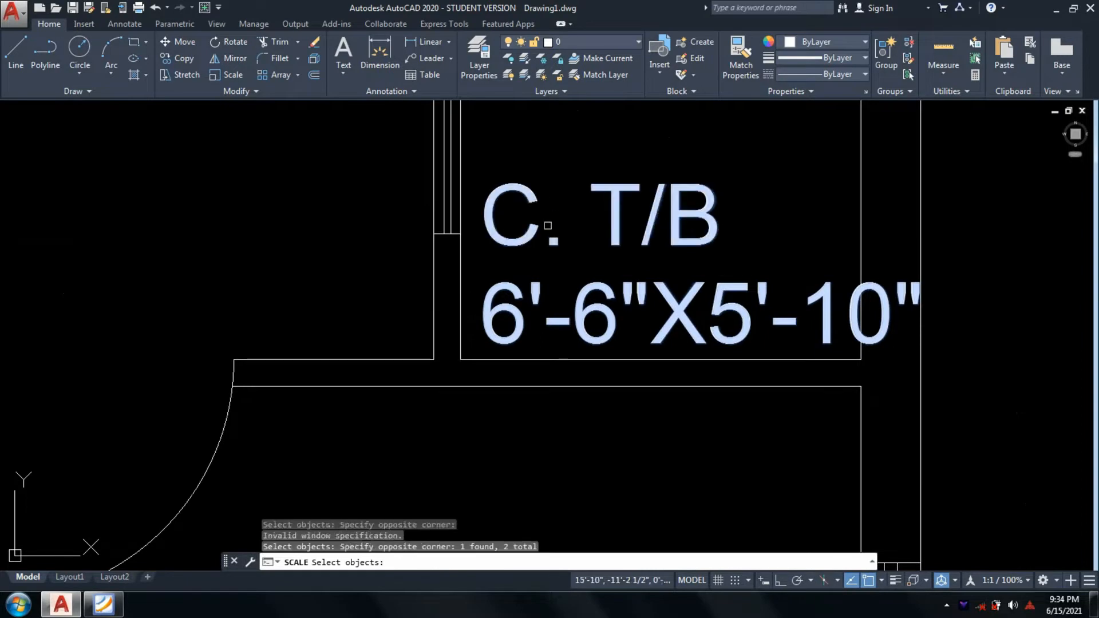
pyautogui.press('space')
pyautogui.click(635, 244)
pyautogui.click(780, 287)
# Move the reduced right toilet label up to about the middle of the room, beside the window
pyautogui.scroll(-2, 830, 287)
pyautogui.moveTo(830, 288); pyautogui.dragTo(824, 390, button='middle')
pyautogui.write('m')
pyautogui.press('space')
pyautogui.click(775, 317)
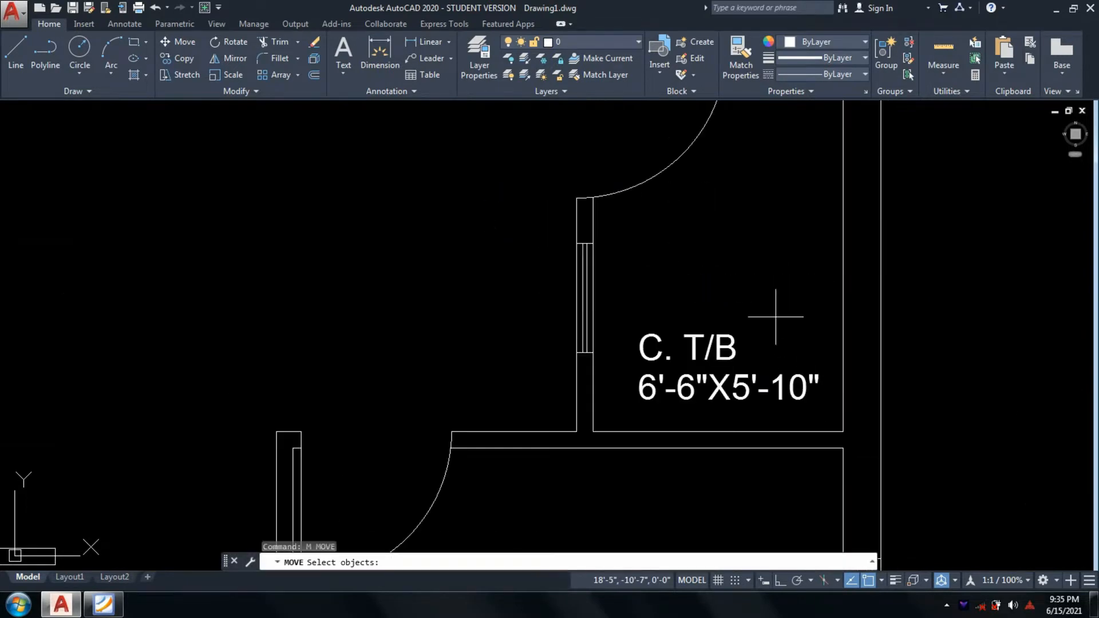
pyautogui.click(707, 371)
pyautogui.press('space')
pyautogui.click(714, 376)
pyautogui.click(727, 254)
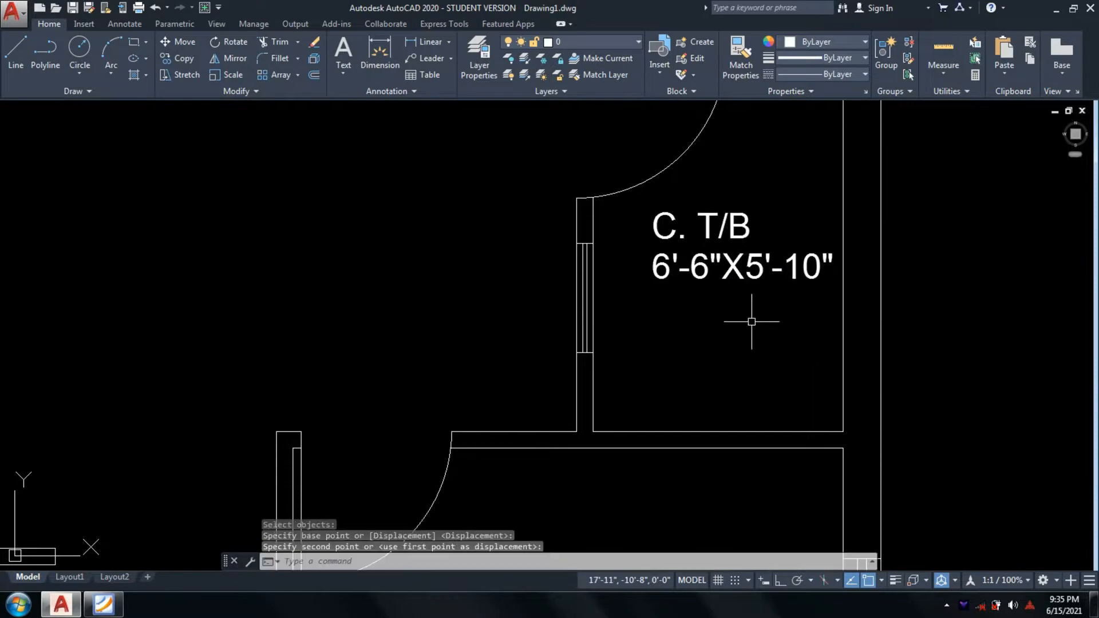
# Check the right toilet's size in the reference PDF and change the first dimension of its copied size line to 5'
pyautogui.moveTo(750, 321); pyautogui.dragTo(747, 360, button='middle')
pyautogui.click(101, 604)
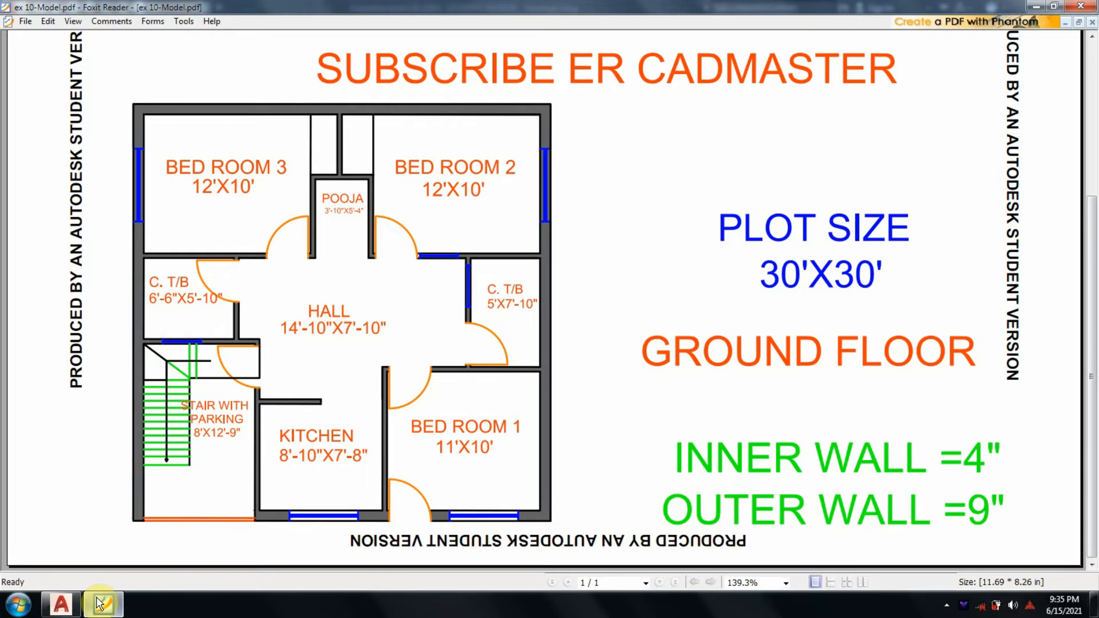
pyautogui.click(100, 604)
pyautogui.scroll(-1, 710, 321)
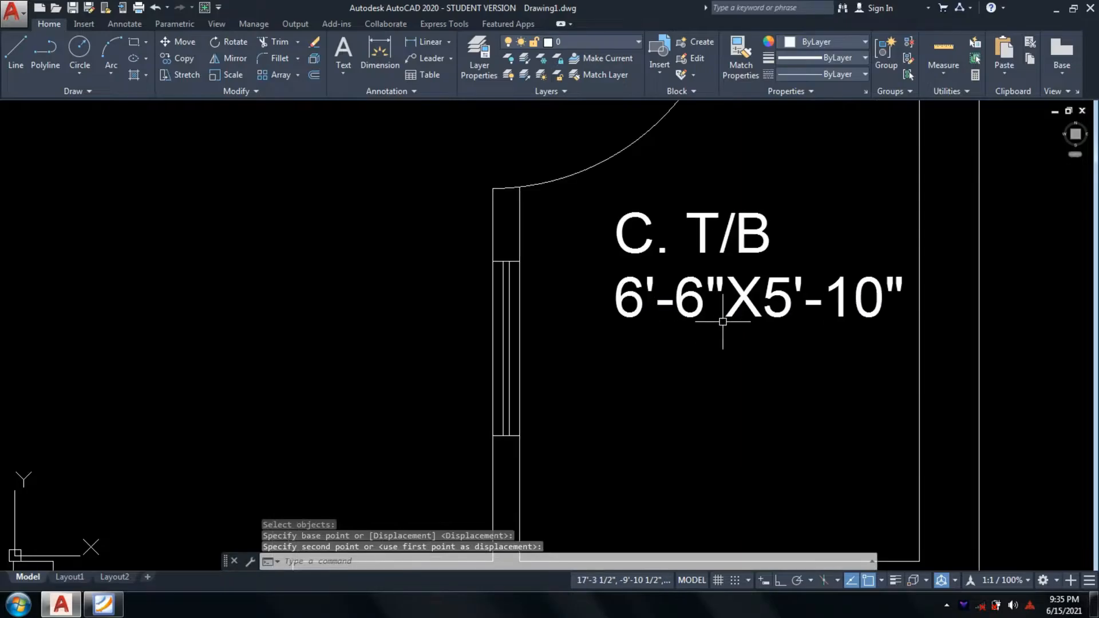
pyautogui.doubleClick(693, 303)
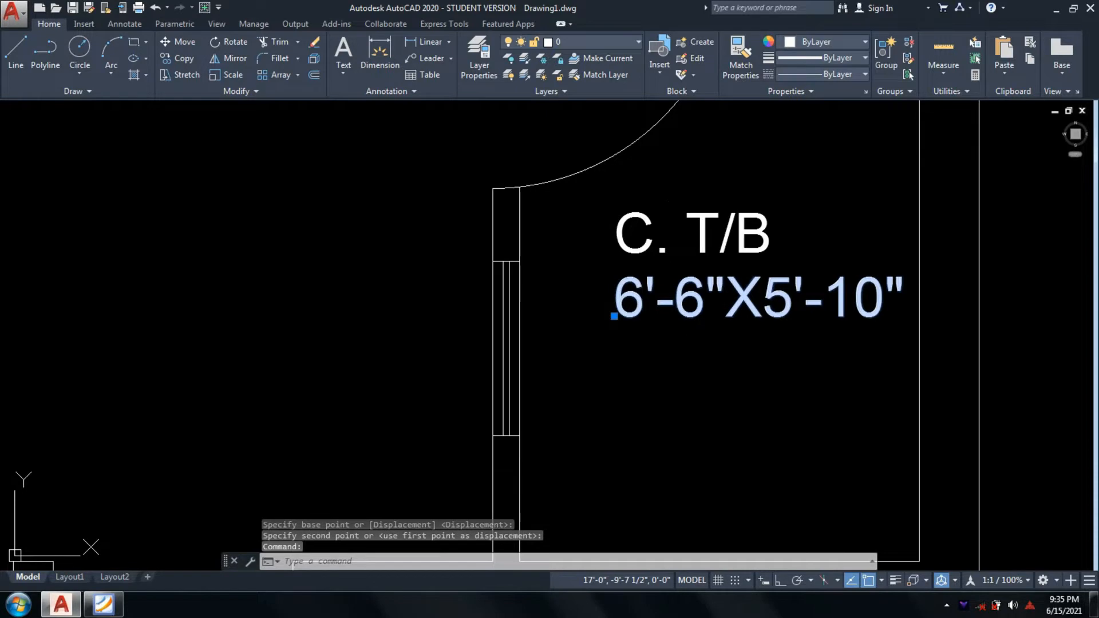
pyautogui.click(710, 303)
pyautogui.press('BackSpace')
pyautogui.press('BackSpace')
pyautogui.press('BackSpace')
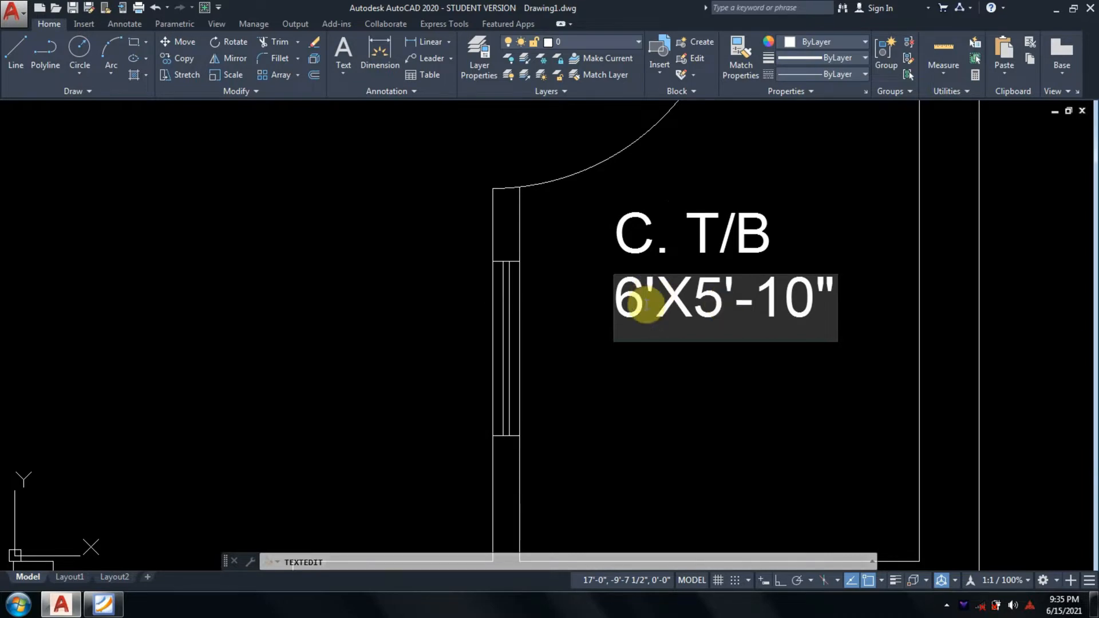
pyautogui.press('BackSpace')
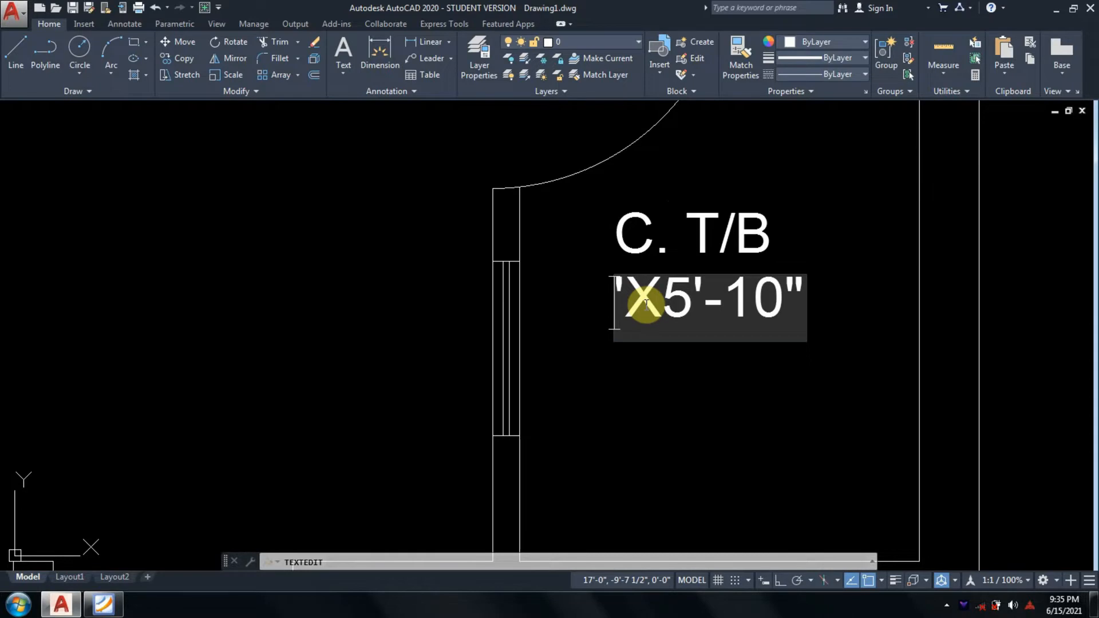
pyautogui.write('5')
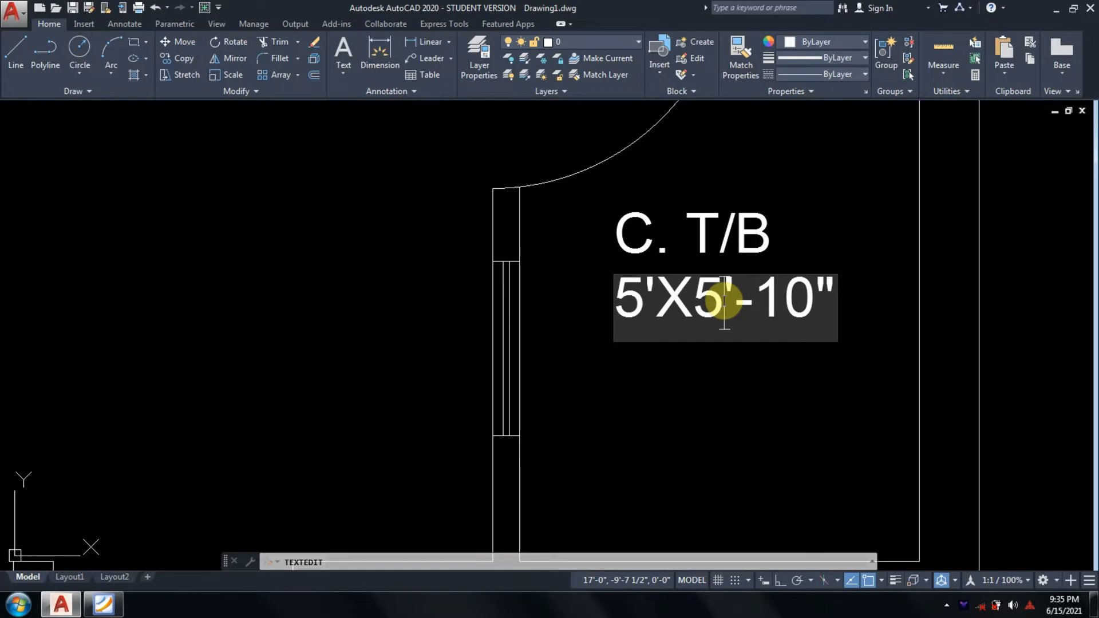
# Change the size line's second dimension to 7'-10", verify it against the reference PDF, and finish the text edit
pyautogui.press('BackSpace')
pyautogui.write('7')
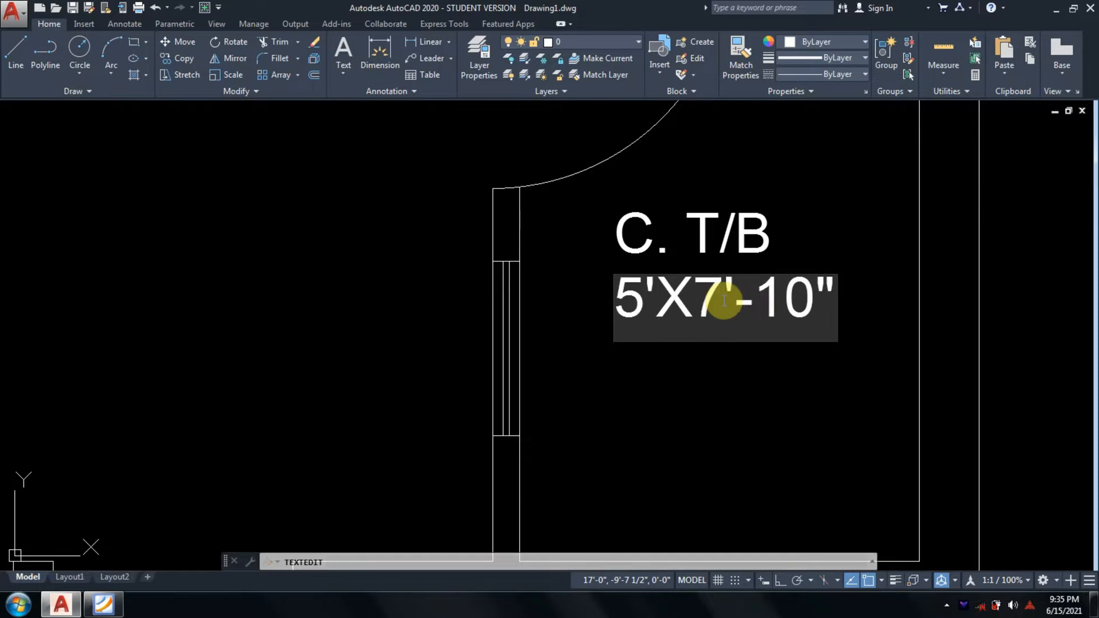
pyautogui.click(105, 602)
pyautogui.click(104, 601)
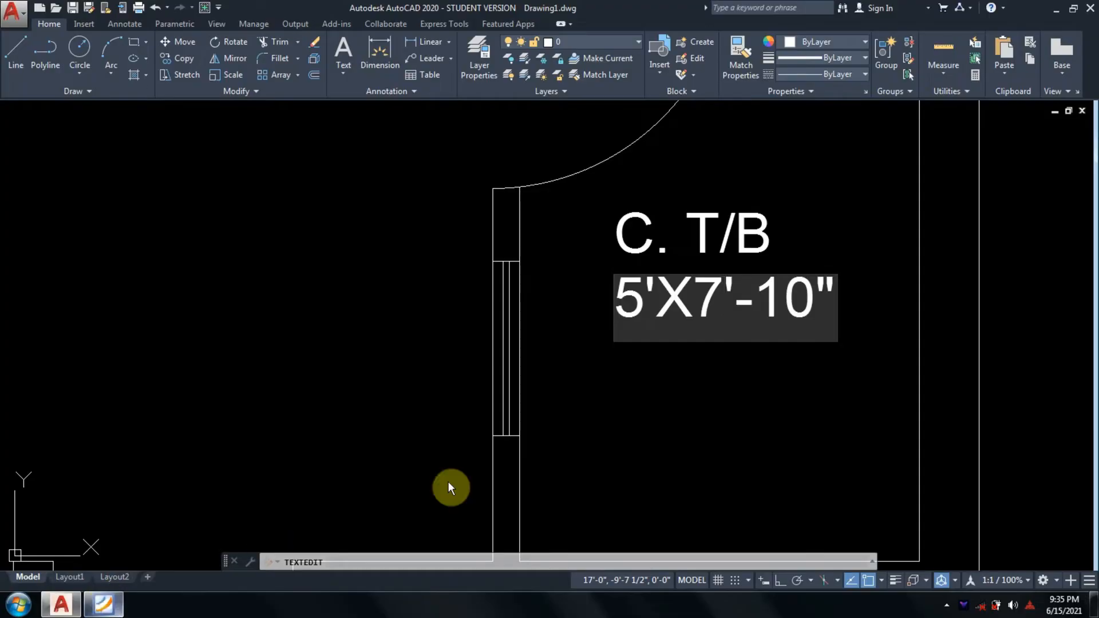
pyautogui.click(837, 312)
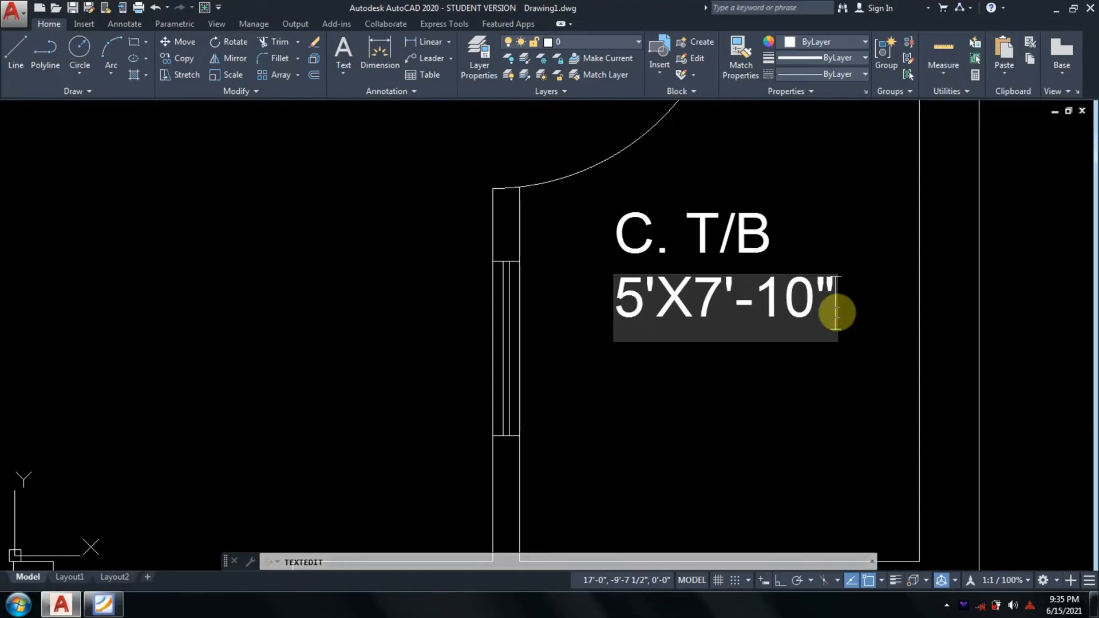
pyautogui.press('Return')
pyautogui.press('Return')
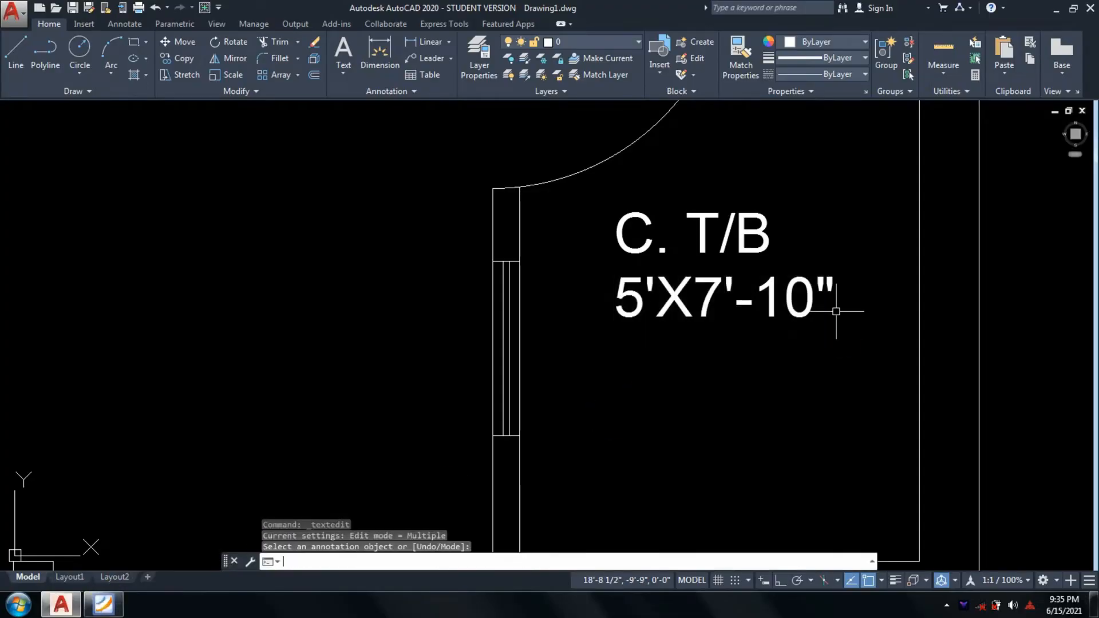
pyautogui.press('Escape')
pyautogui.press('Escape')
# Copy both lines of the "BED ROOM 2" label into the bedroom at the plan's lower right
pyautogui.scroll(-4, 836, 311)
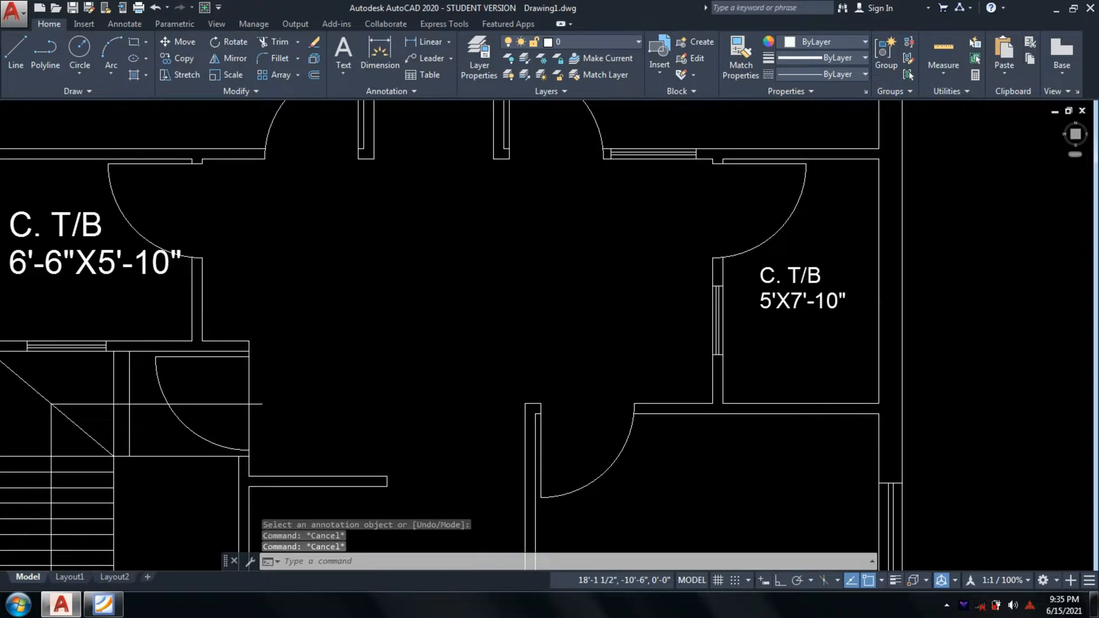
pyautogui.scroll(-3, 790, 412)
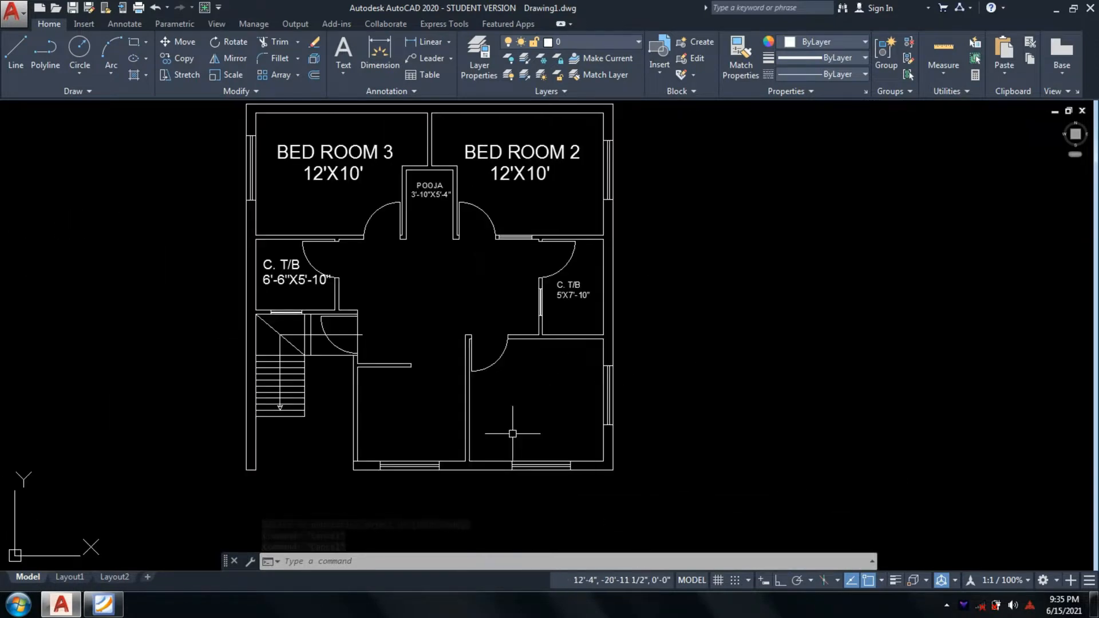
pyautogui.moveTo(584, 388); pyautogui.dragTo(560, 423, button='middle')
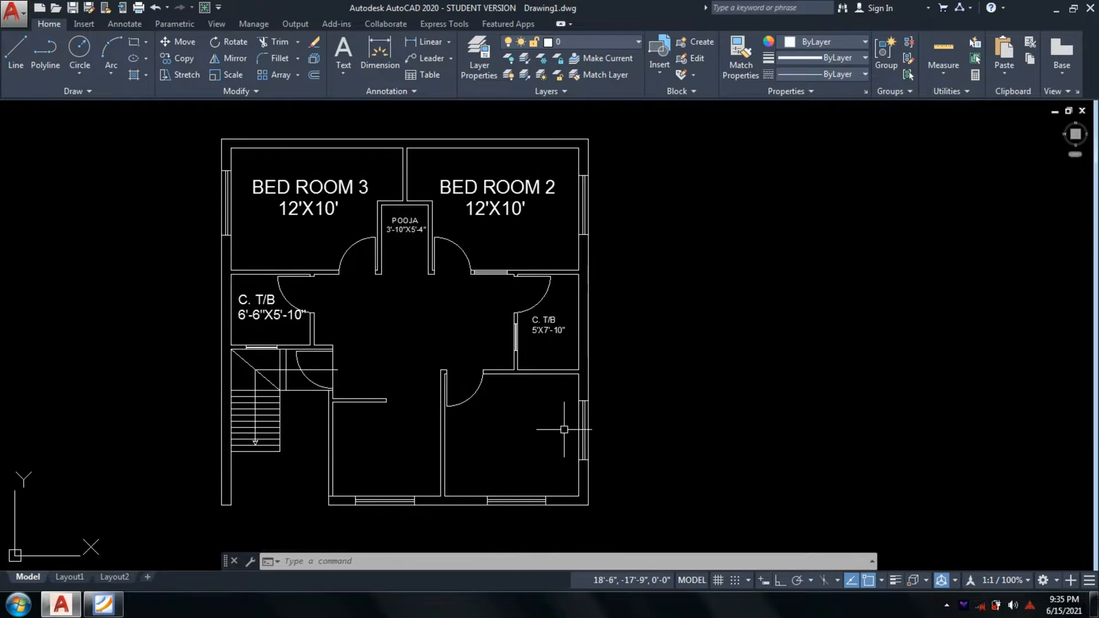
pyautogui.write('co')
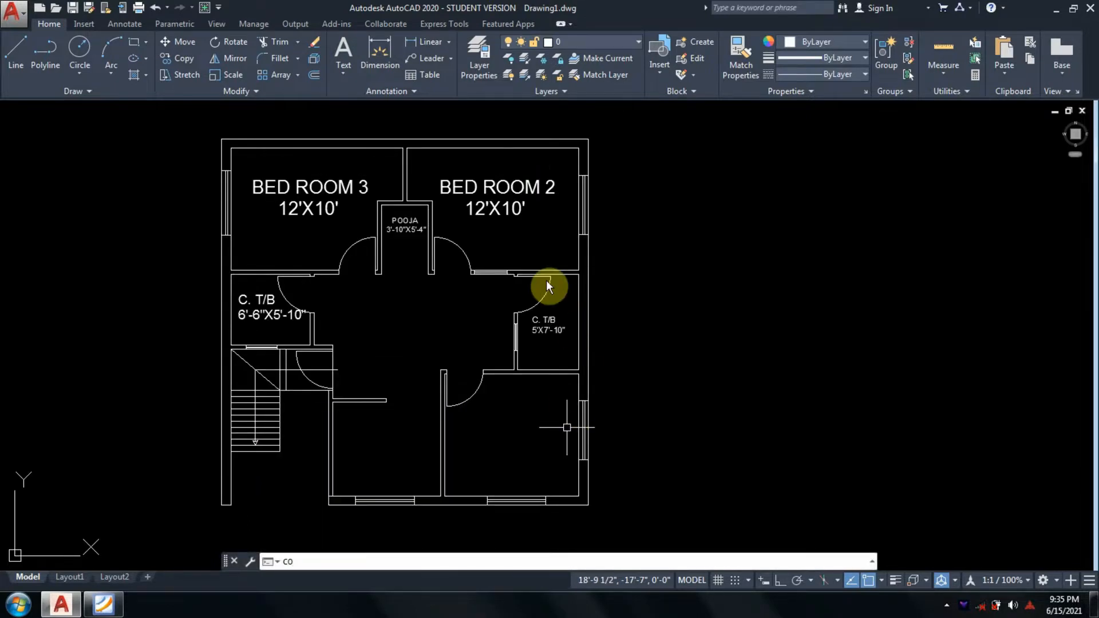
pyautogui.press('Return')
pyautogui.click(529, 225)
pyautogui.click(452, 170)
pyautogui.press('Return')
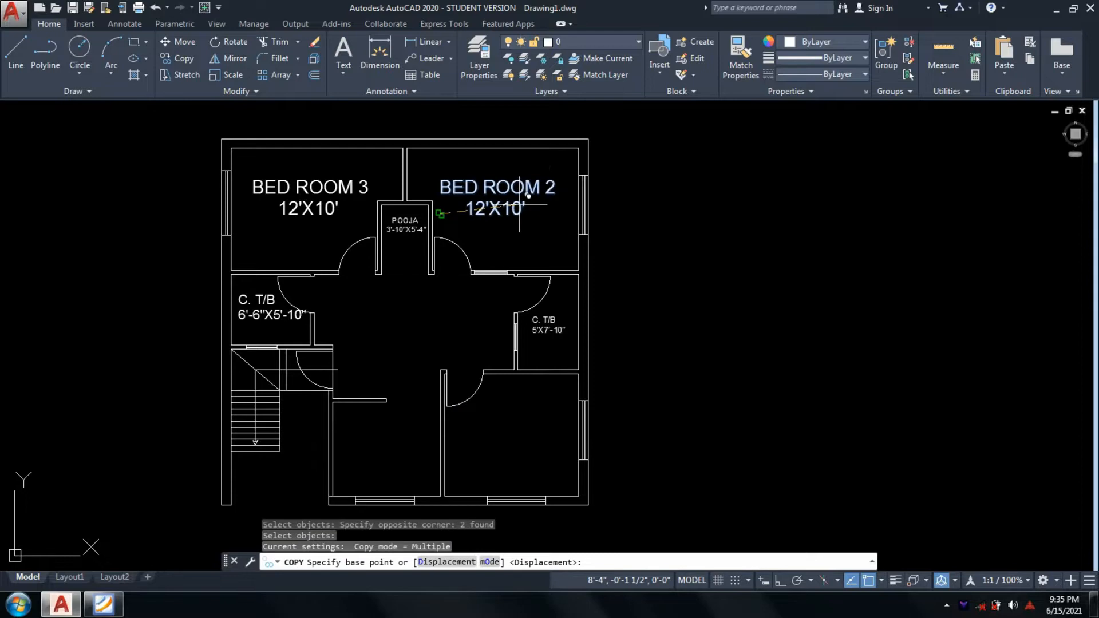
pyautogui.click(520, 203)
pyautogui.scroll(2, 461, 458)
pyautogui.click(456, 421)
pyautogui.press('Return')
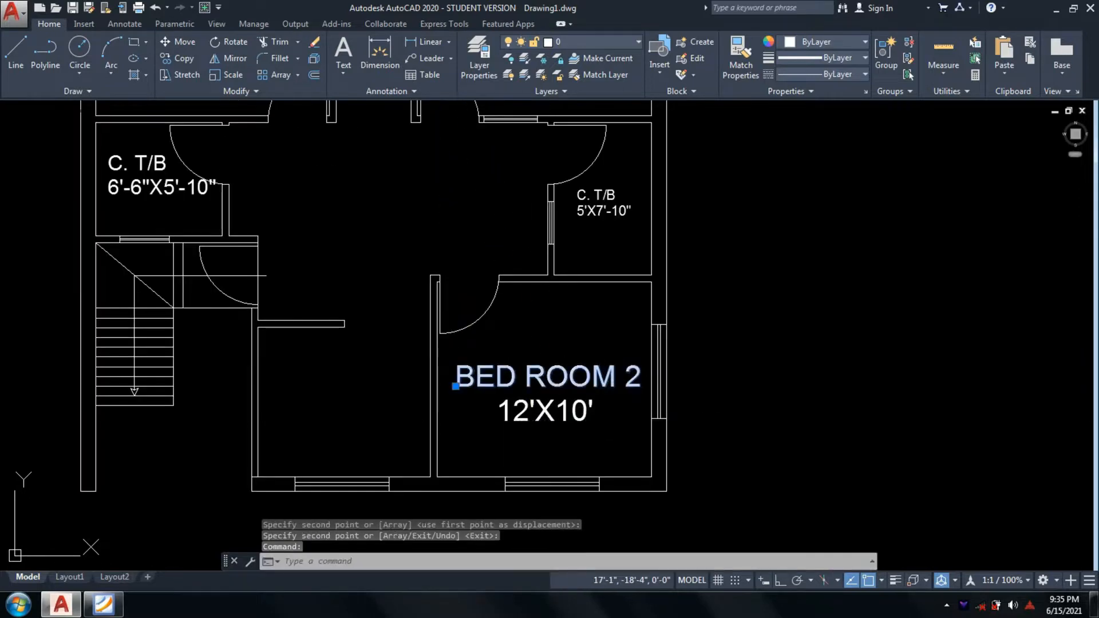
# Change the copied room name in the lower-right bedroom to "BED ROOM 1"
pyautogui.doubleClick(639, 390)
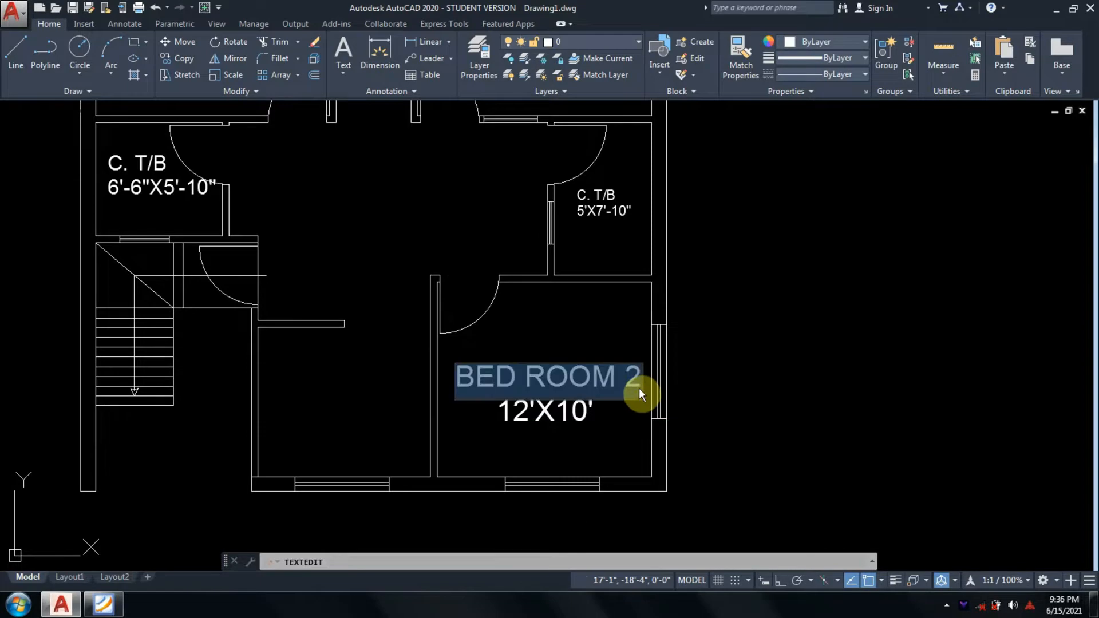
pyautogui.click(632, 378)
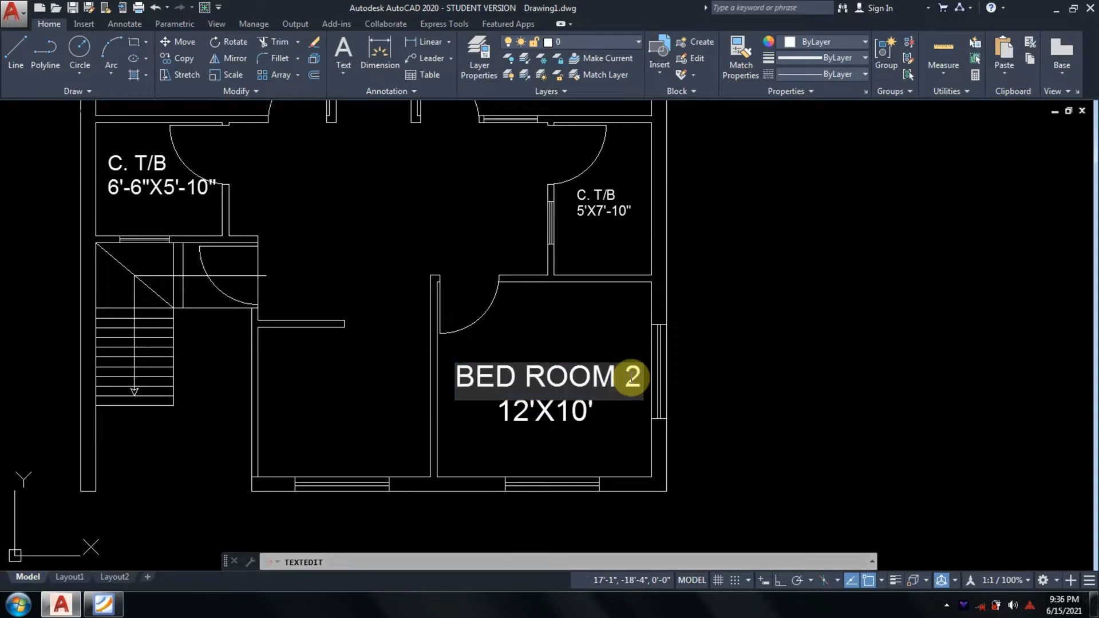
pyautogui.press('BackSpace')
pyautogui.write('1')
pyautogui.click(590, 401)
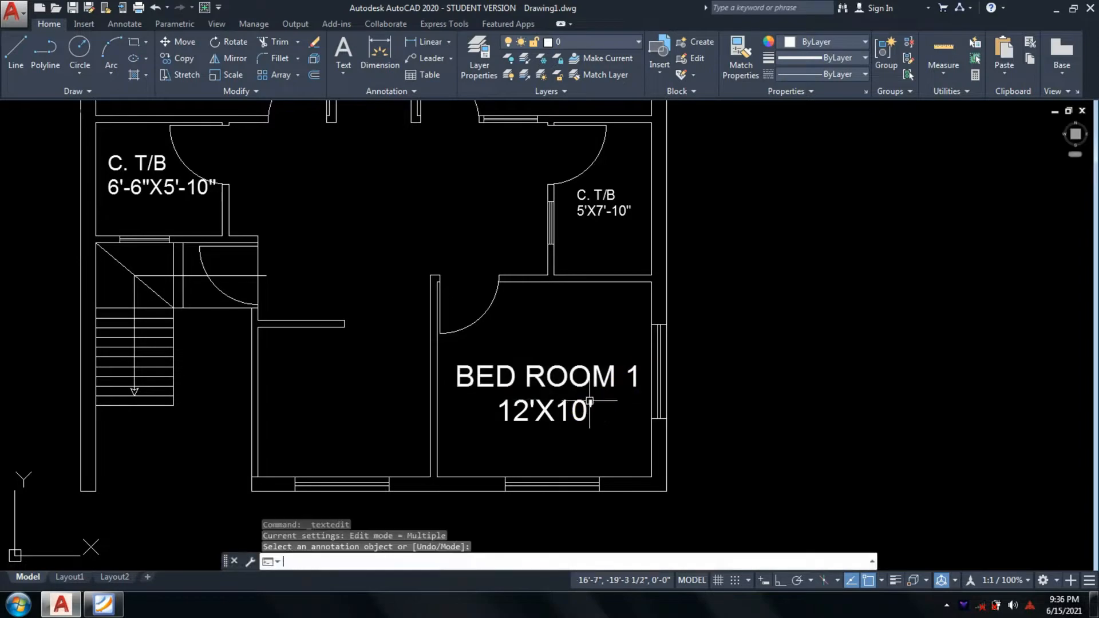
pyautogui.press('Escape')
# Check Bed Room 1's size in the reference PDF and change its size line to 11'X10'
pyautogui.click(579, 412)
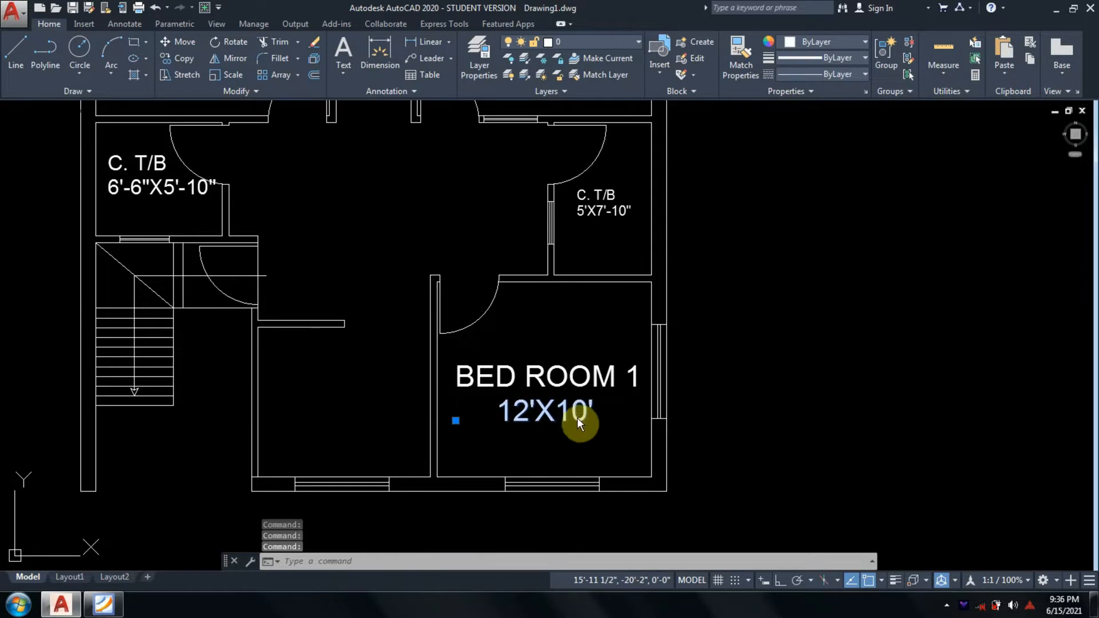
pyautogui.doubleClick(547, 415)
pyautogui.click(531, 421)
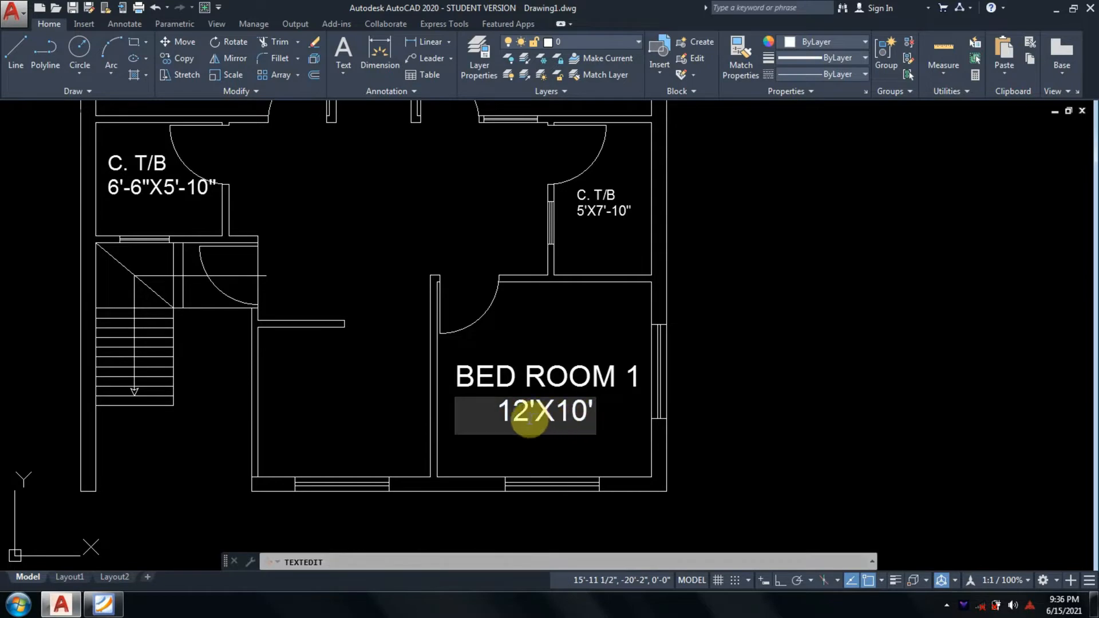
pyautogui.click(109, 608)
pyautogui.click(109, 608)
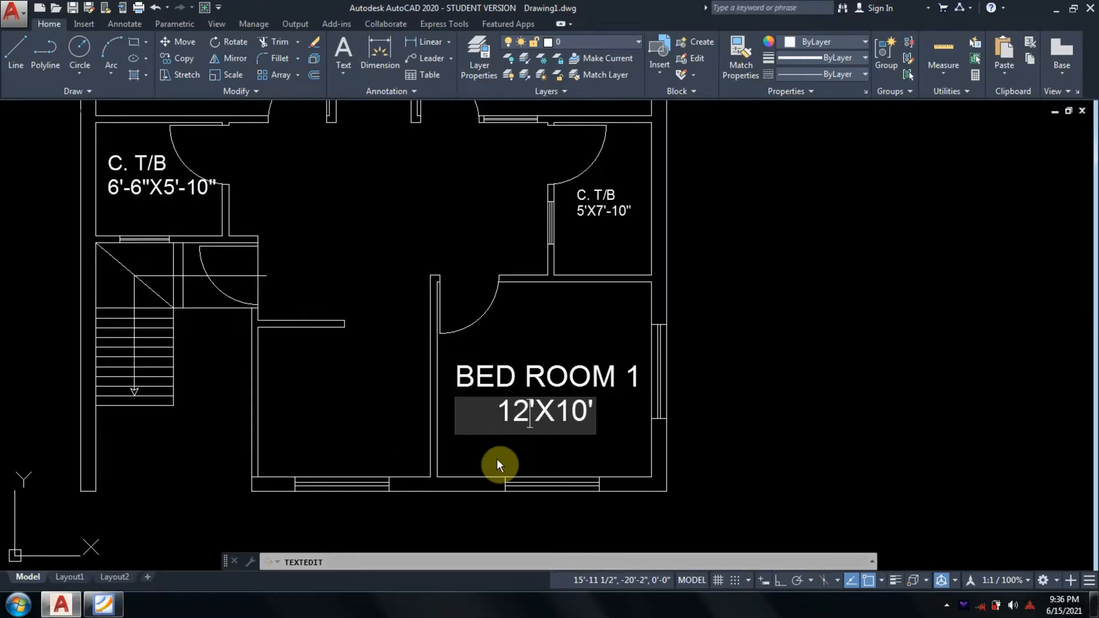
pyautogui.press('BackSpace')
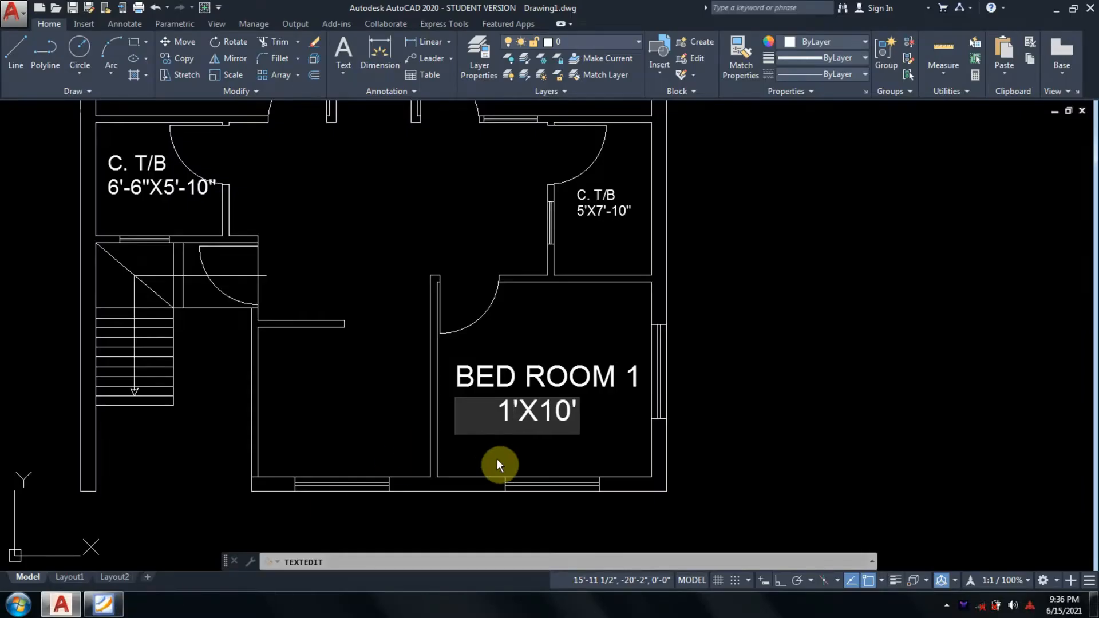
pyautogui.write('1')
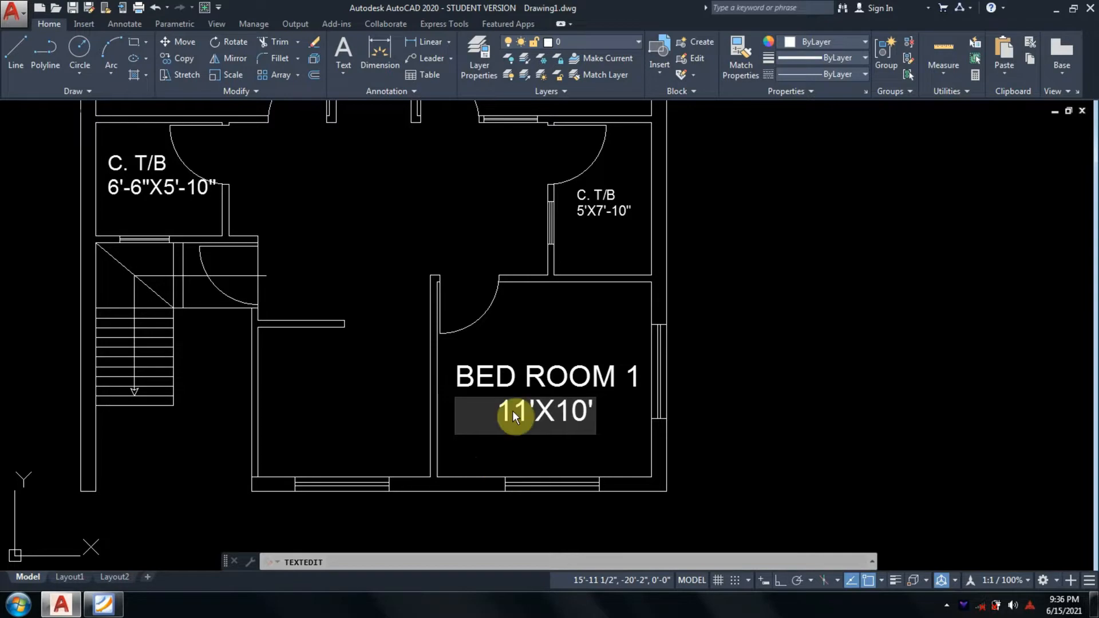
pyautogui.click(600, 413)
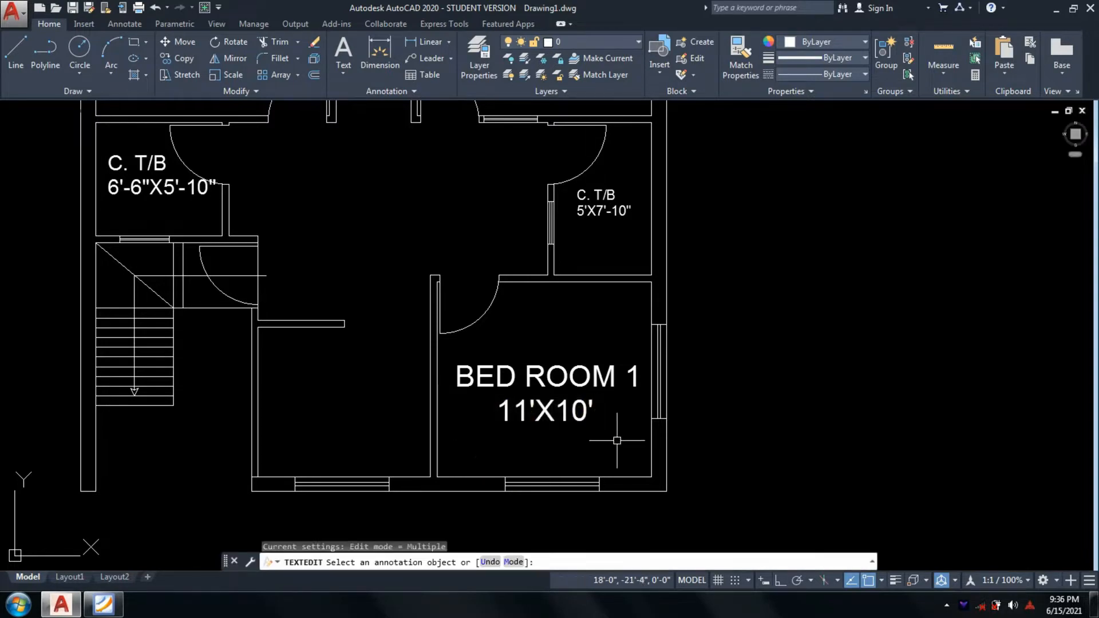
pyautogui.press('Escape')
pyautogui.press('Escape')
pyautogui.scroll(-2, 514, 388)
pyautogui.scroll(2, 513, 387)
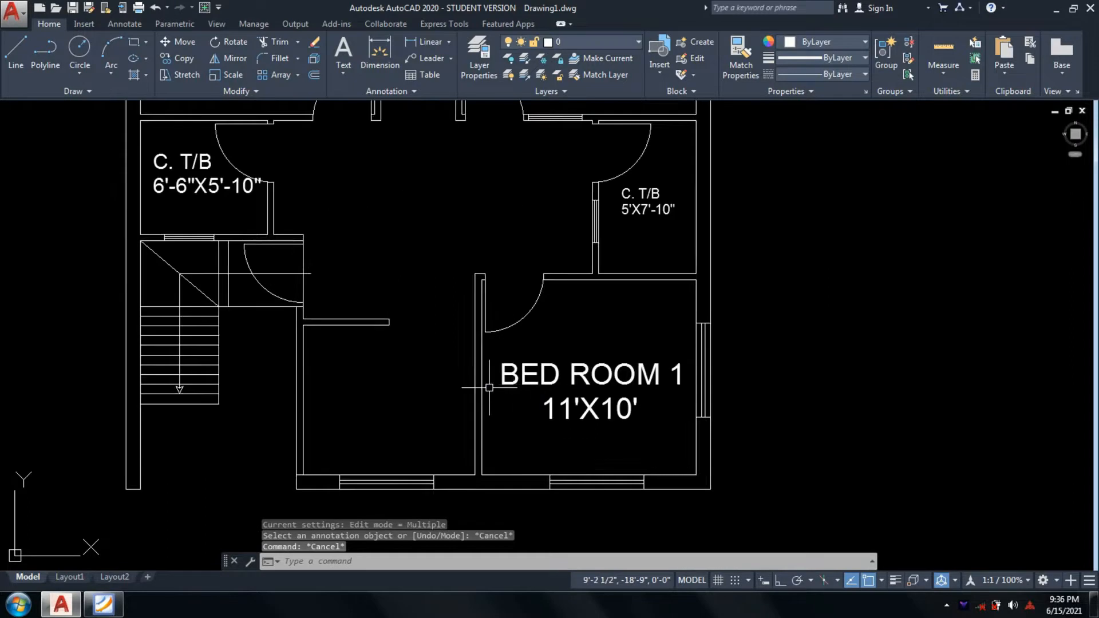
# Check the kitchen label in the reference PDF and place the unrotated text "KITCHEN" in the room beside Bed Room 1
pyautogui.moveTo(513, 388); pyautogui.dragTo(555, 373, button='middle')
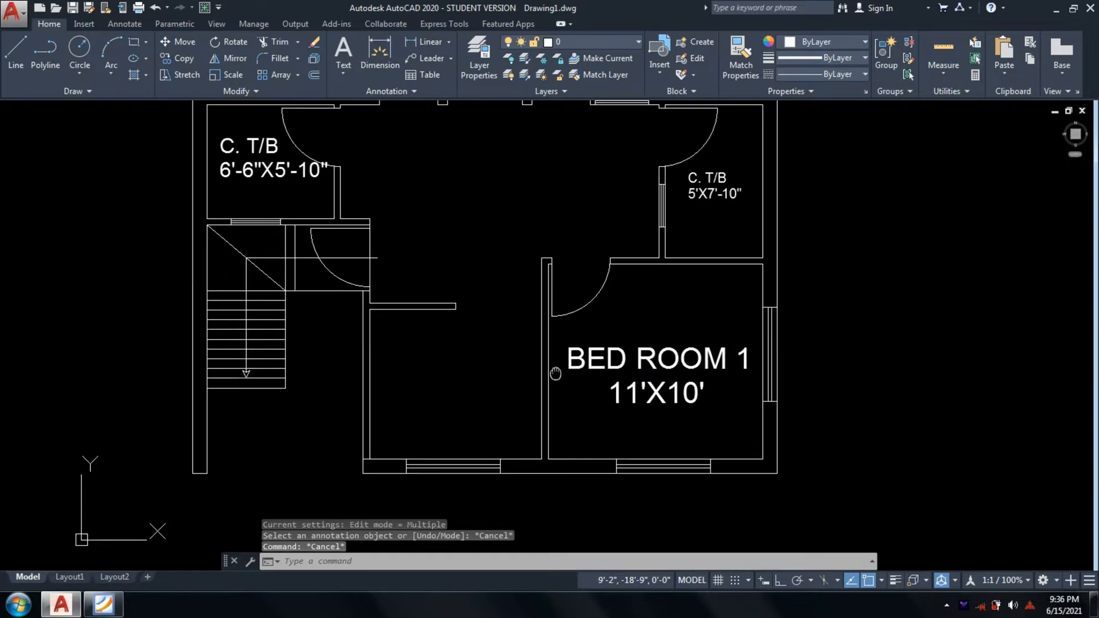
pyautogui.click(114, 609)
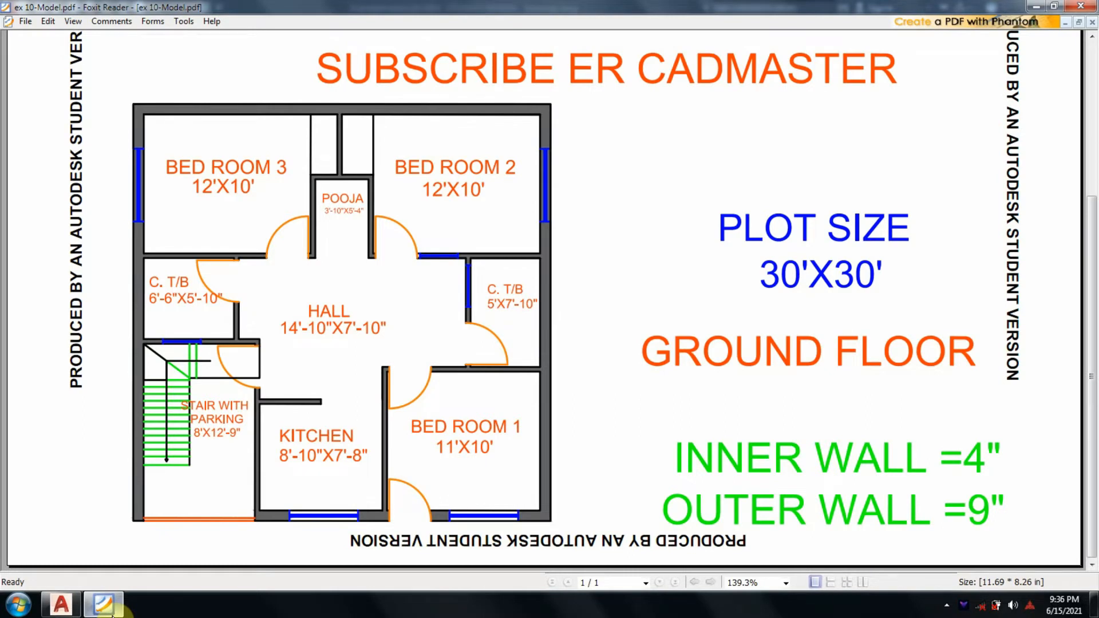
pyautogui.click(109, 606)
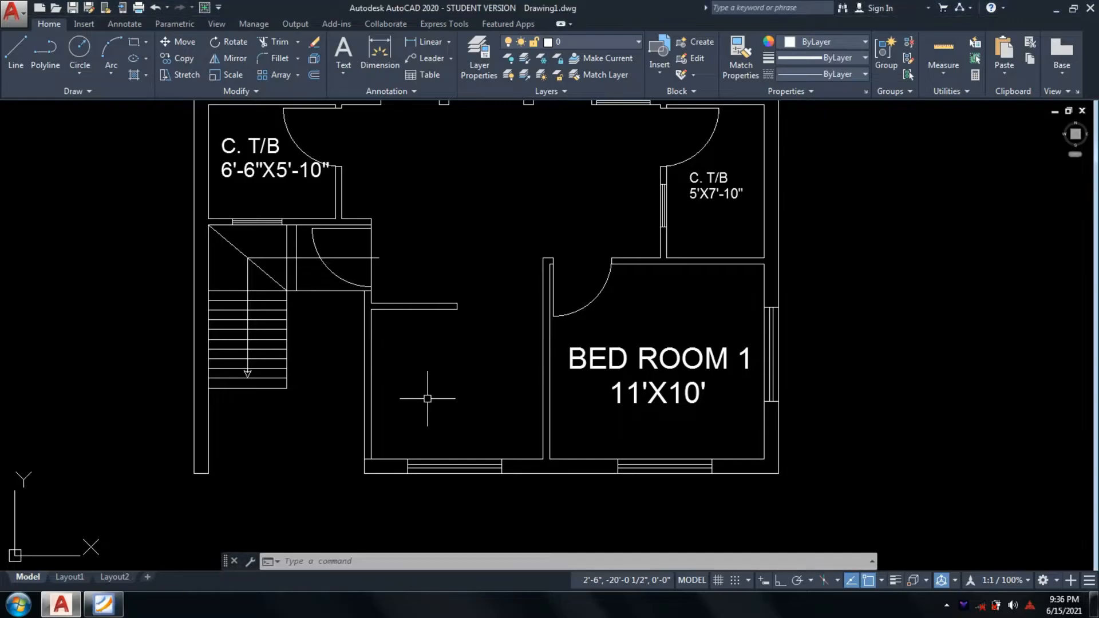
pyautogui.write('dt')
pyautogui.press('Return')
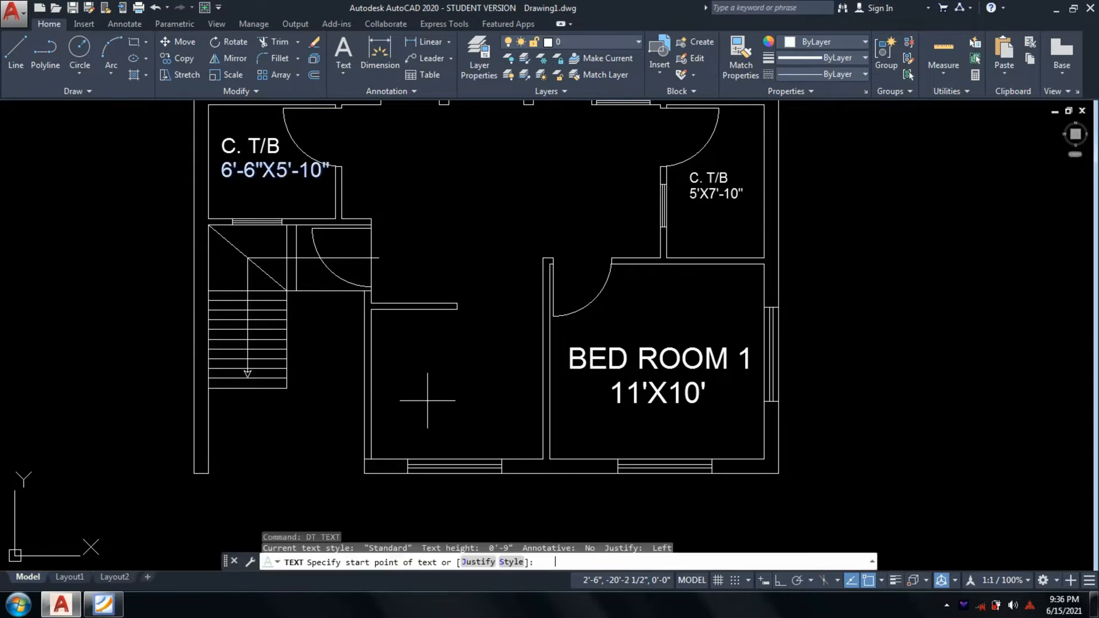
pyautogui.scroll(2, 429, 389)
pyautogui.click(376, 338)
pyautogui.press('Return')
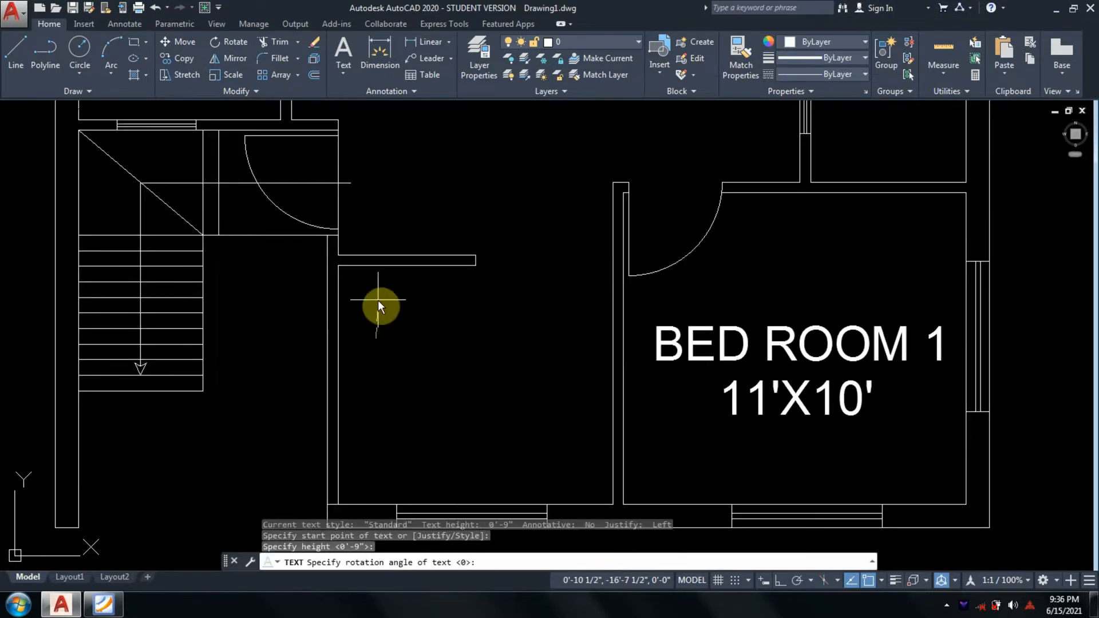
pyautogui.press('Return')
pyautogui.write('KITCHEN')
pyautogui.press('Return')
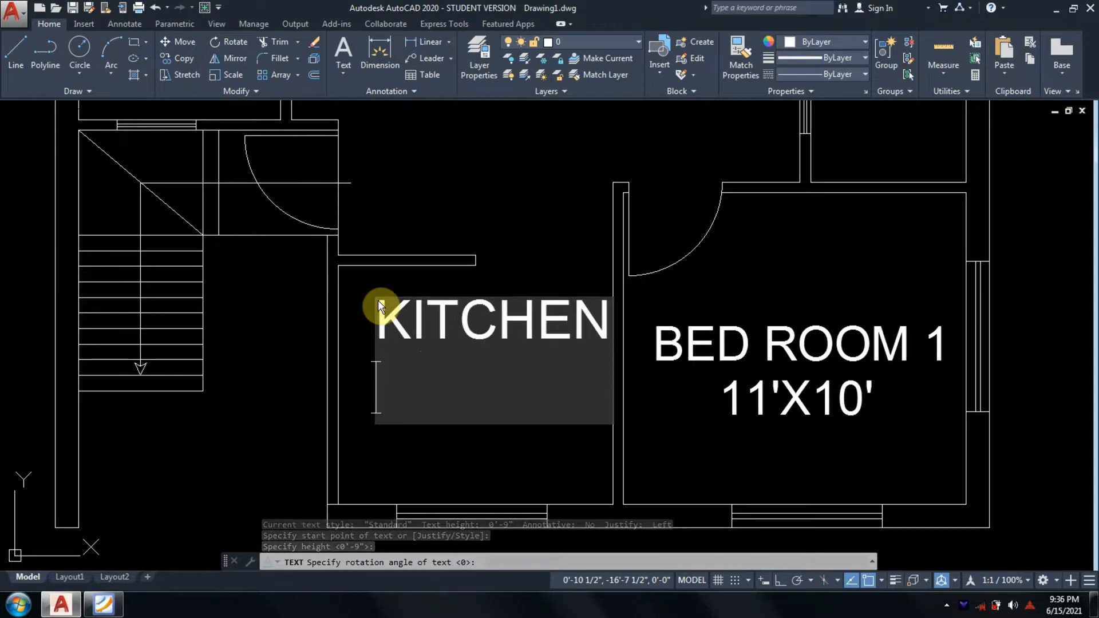
# Add the size line 8'-10"X7"-8" below the kitchen name, consulting the reference PDF, and finish the text
pyautogui.write('8')
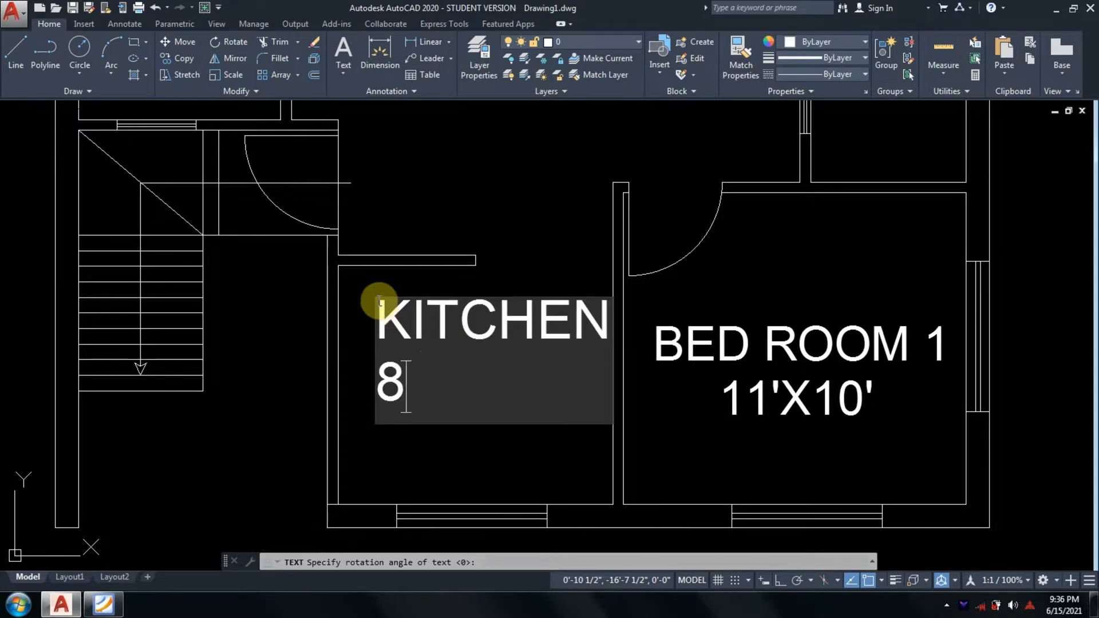
pyautogui.write("'-")
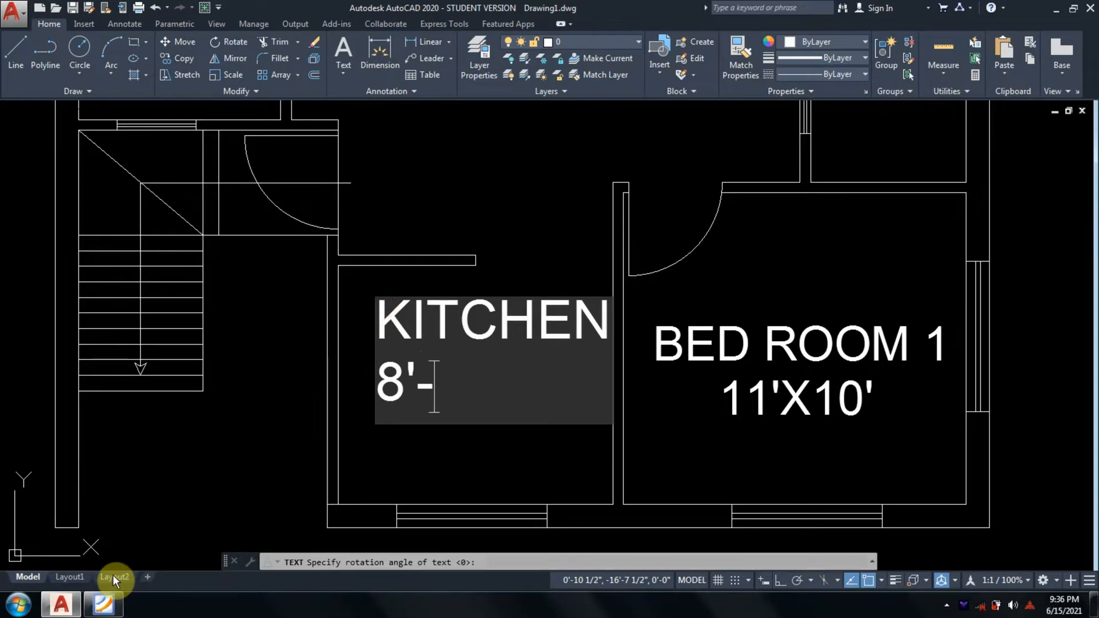
pyautogui.click(105, 605)
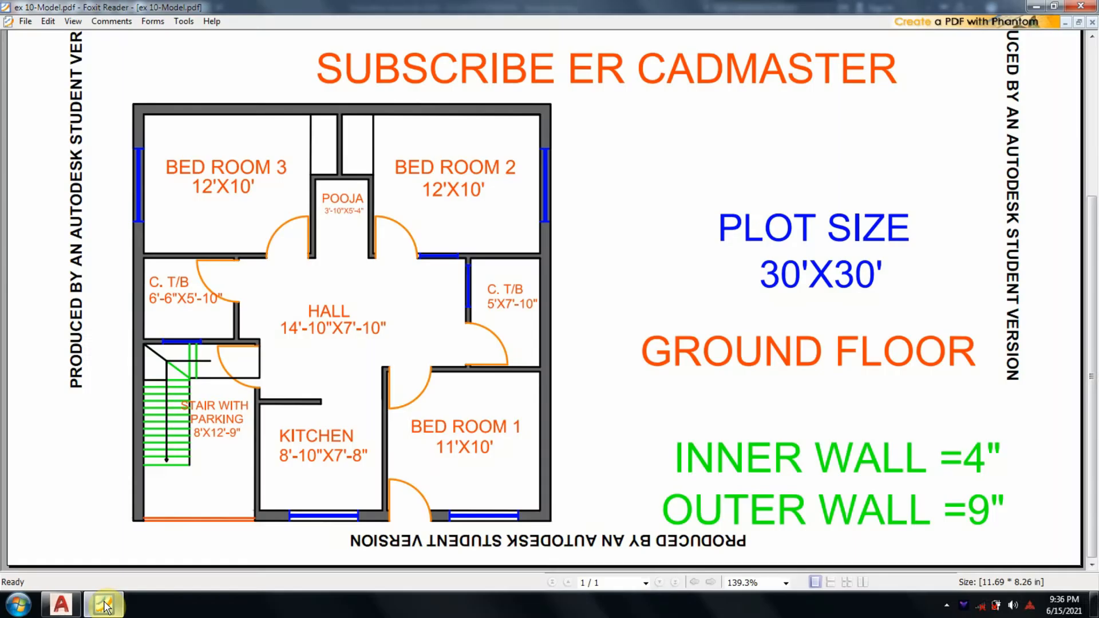
pyautogui.click(104, 605)
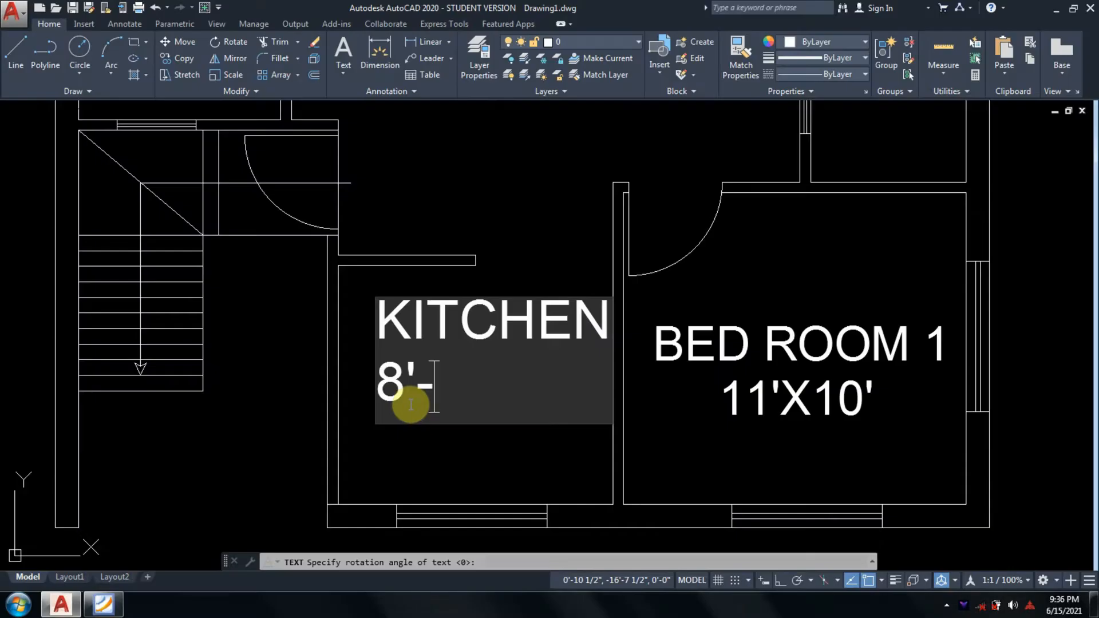
pyautogui.write('10')
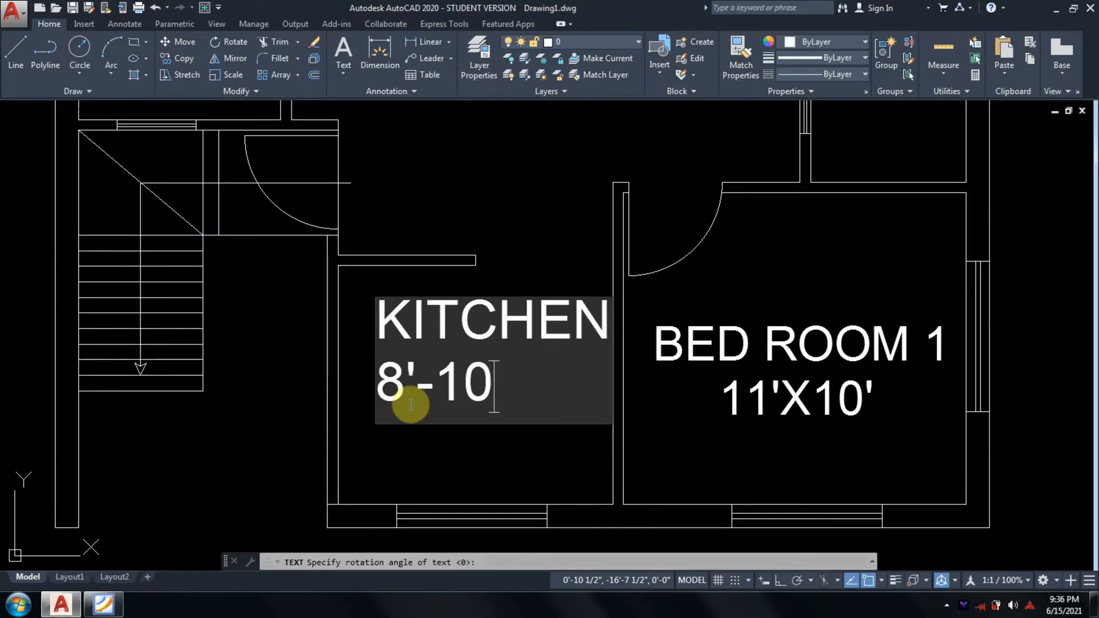
pyautogui.write('"X')
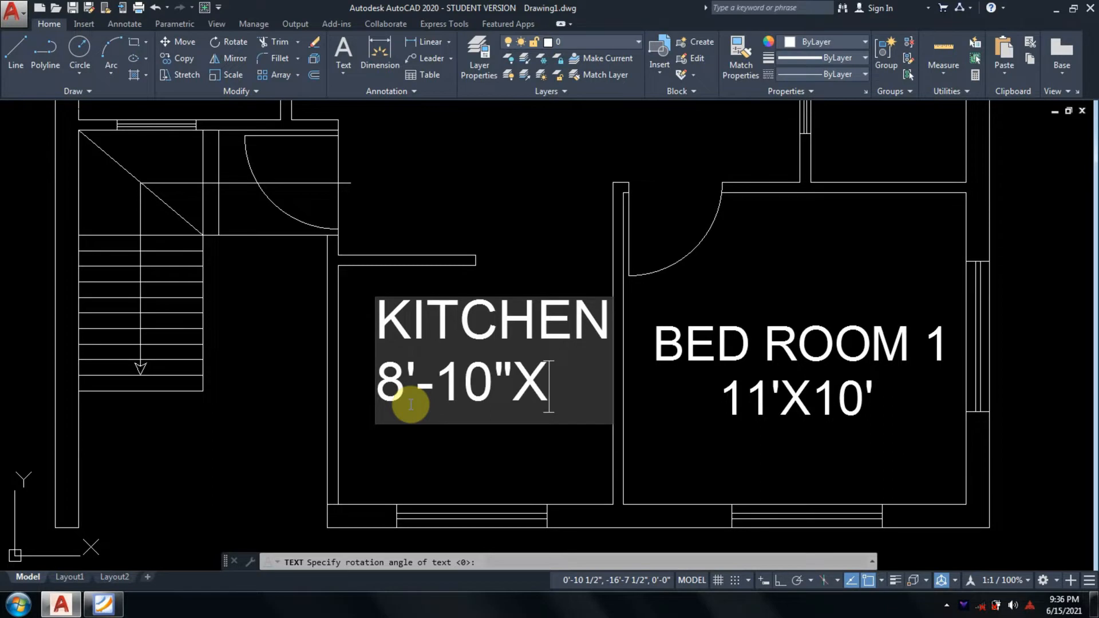
pyautogui.write('7"')
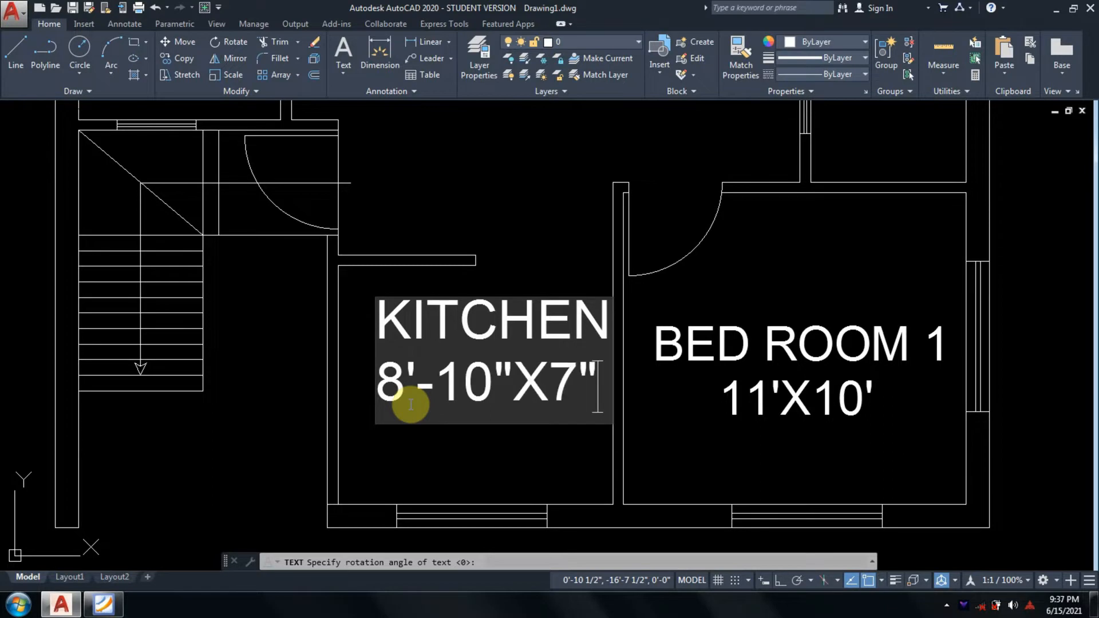
pyautogui.write('-')
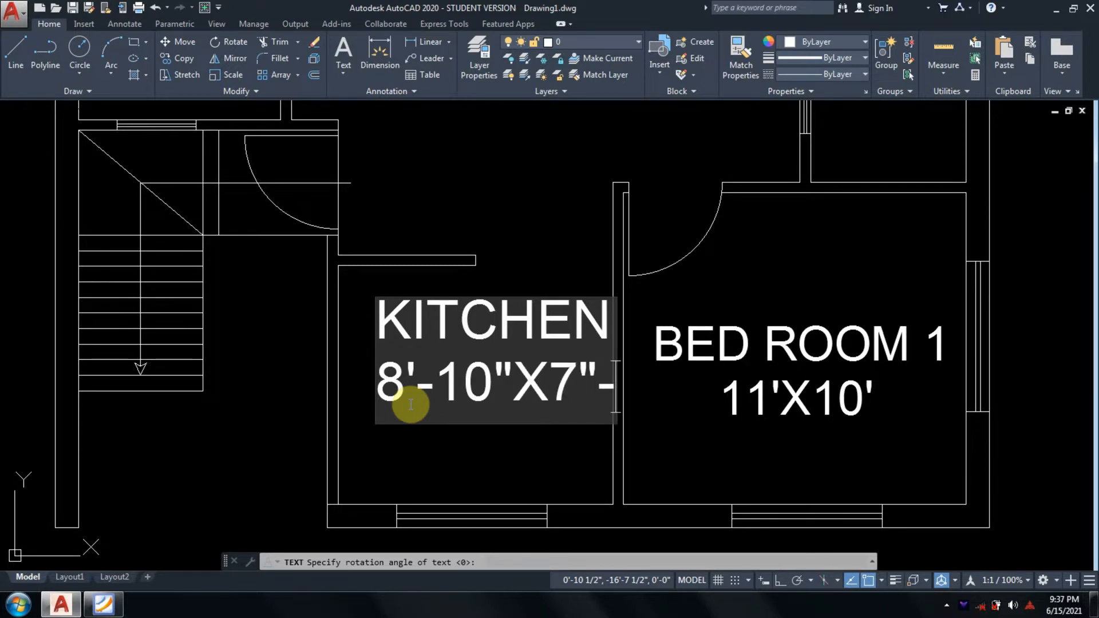
pyautogui.write('8"')
pyautogui.press('Return')
pyautogui.press('Return')
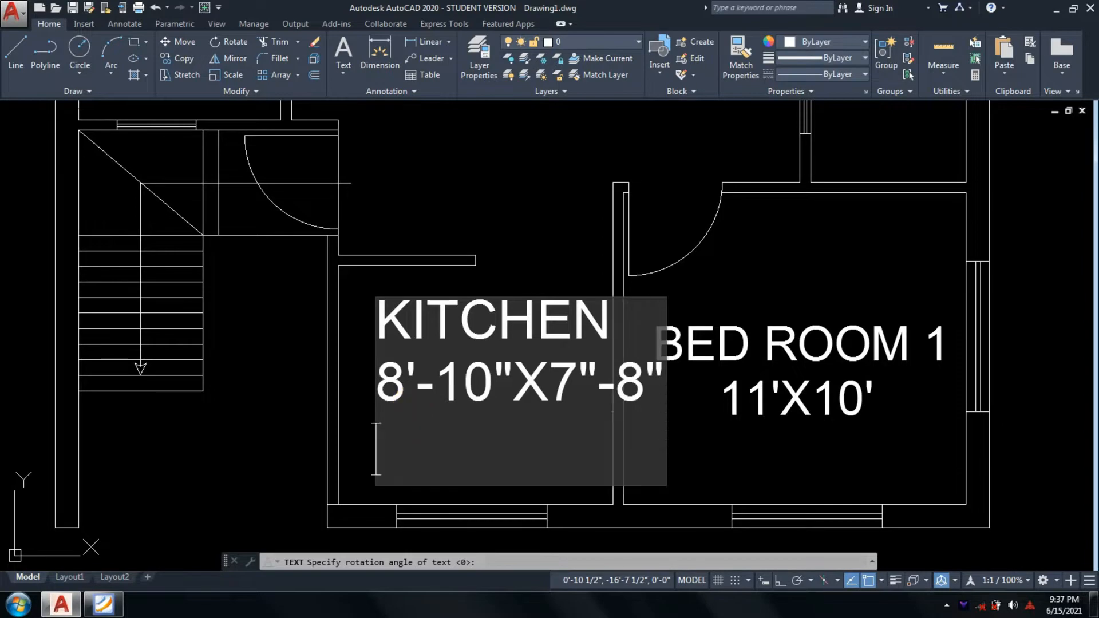
# Scale down both lines of the kitchen label about a point in their middle so they fit inside the room
pyautogui.write('sc')
pyautogui.press('Return')
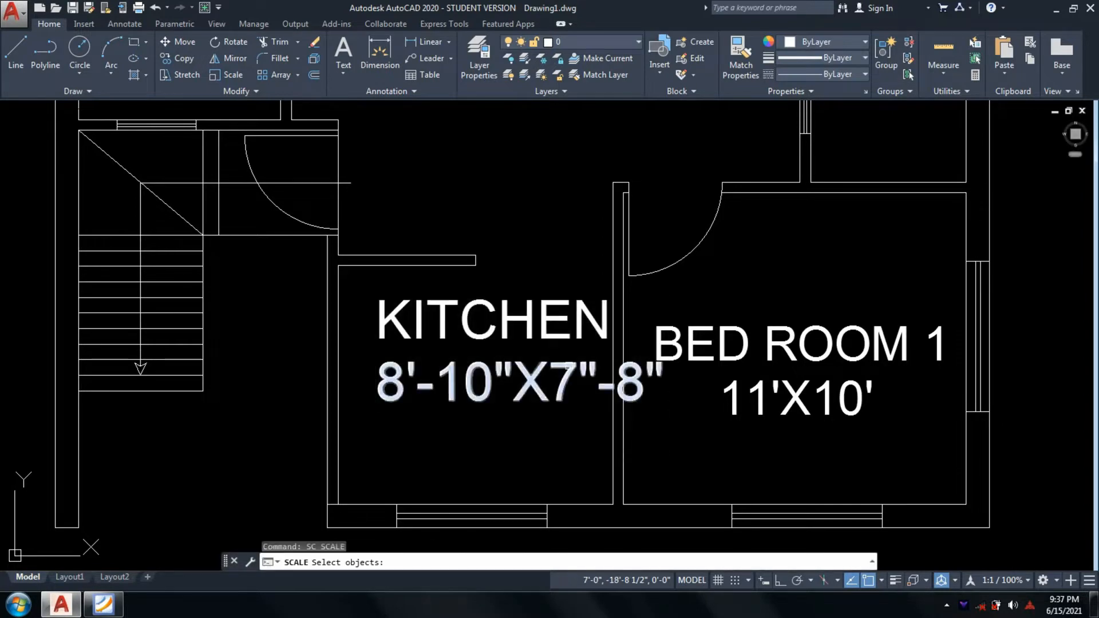
pyautogui.click(491, 416)
pyautogui.click(444, 302)
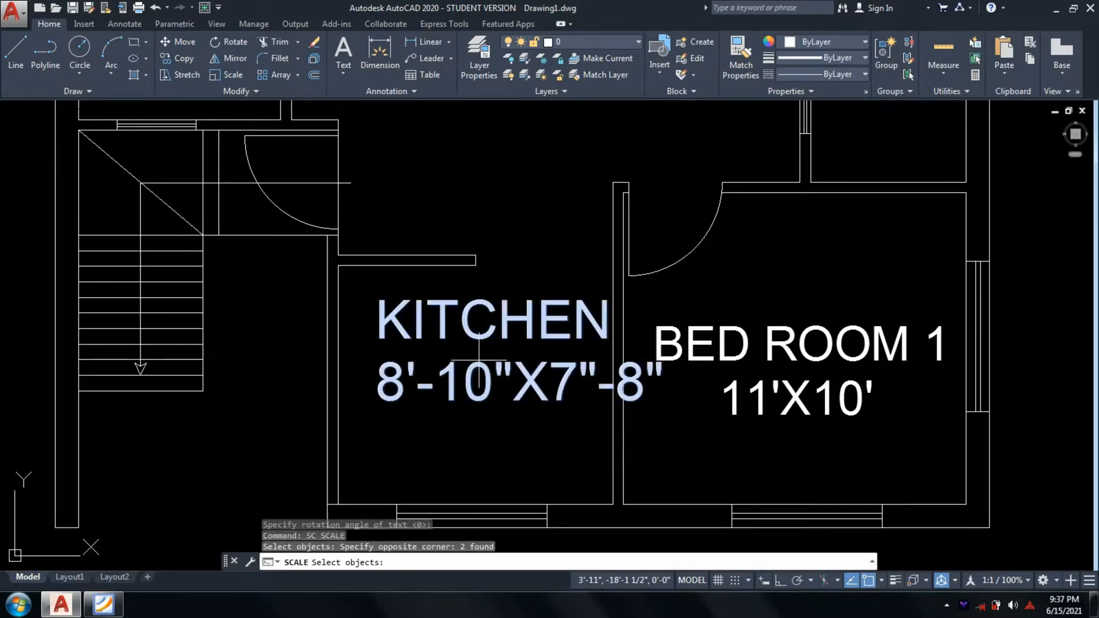
pyautogui.press('Return')
pyautogui.click(465, 368)
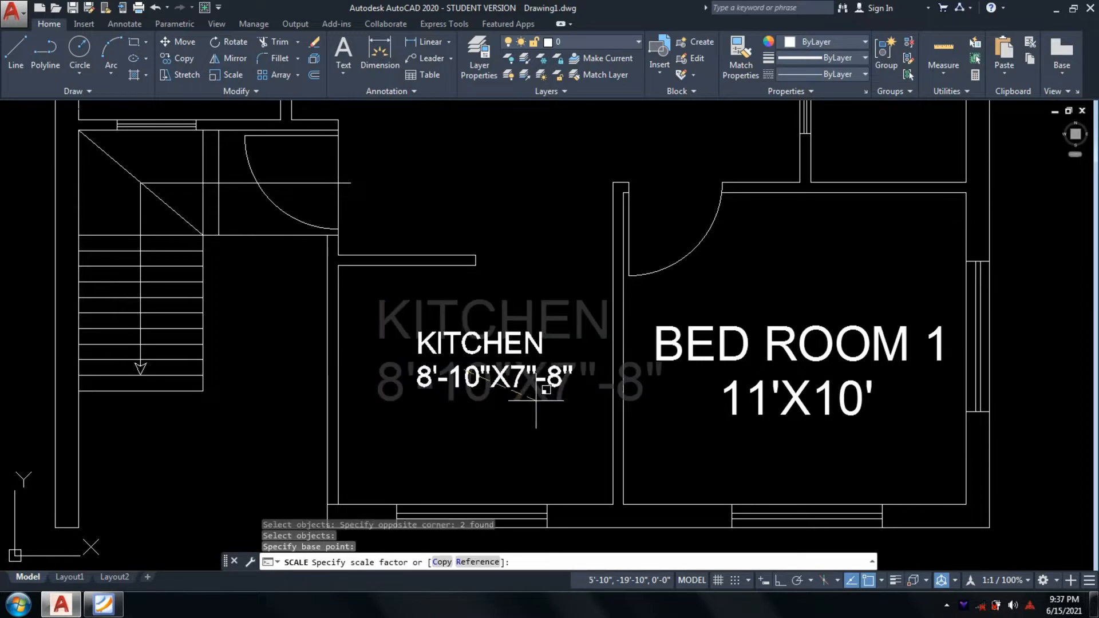
pyautogui.click(561, 415)
pyautogui.moveTo(552, 425); pyautogui.dragTo(662, 414, button='middle')
pyautogui.moveTo(512, 353); pyautogui.dragTo(510, 407, button='middle')
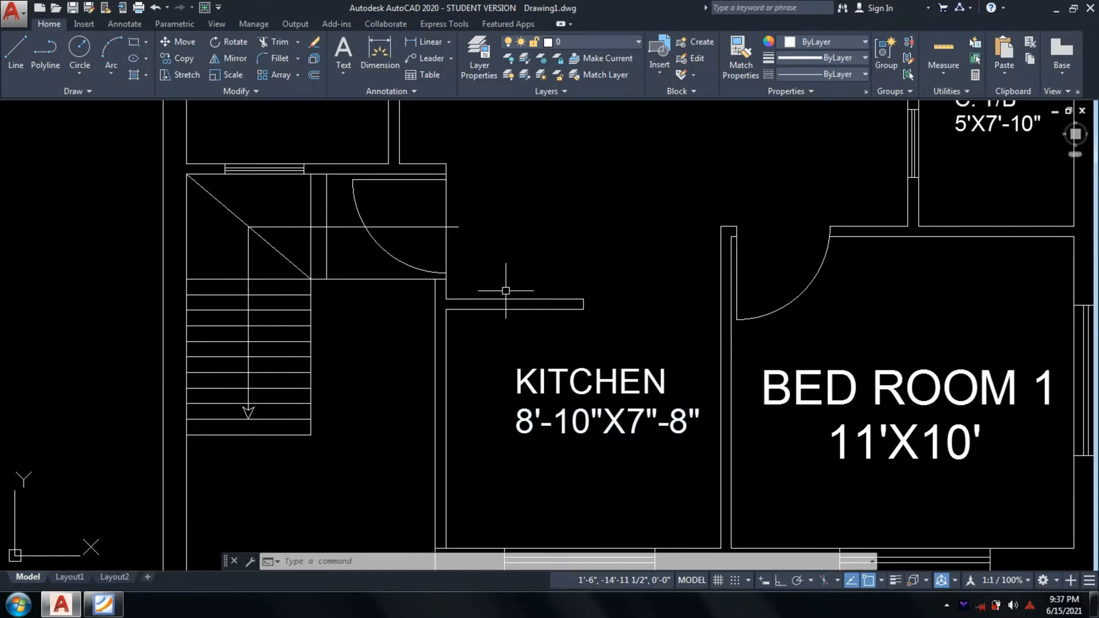
# Check the stair and parking area in the reference PDF and draw a line across its front opening, flush with the outer wall faces
pyautogui.click(103, 605)
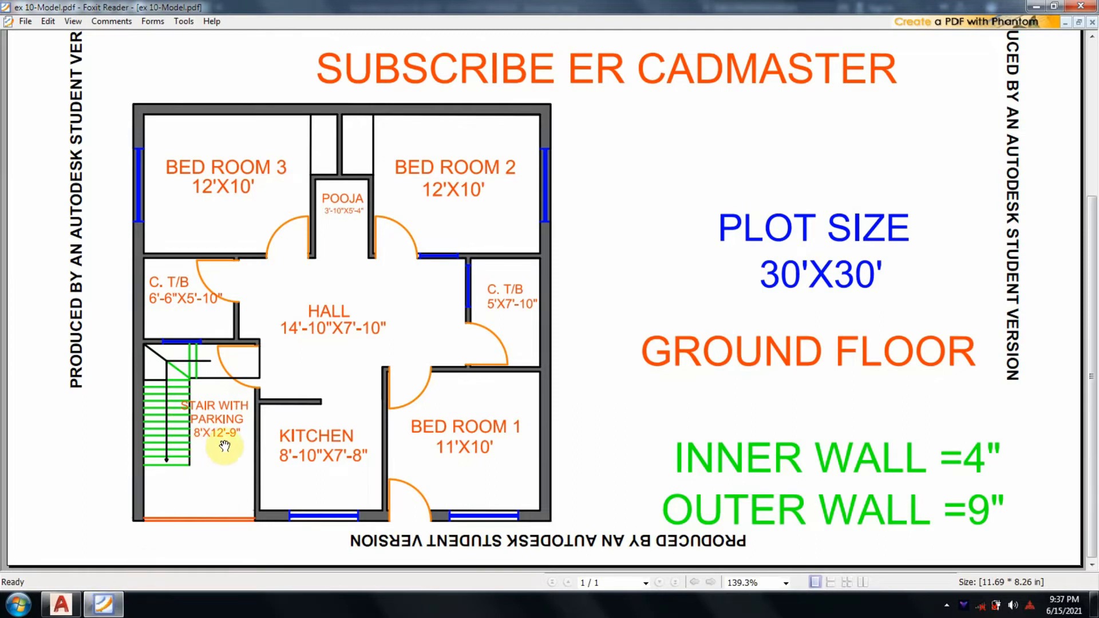
pyautogui.click(116, 610)
pyautogui.scroll(-4, 373, 450)
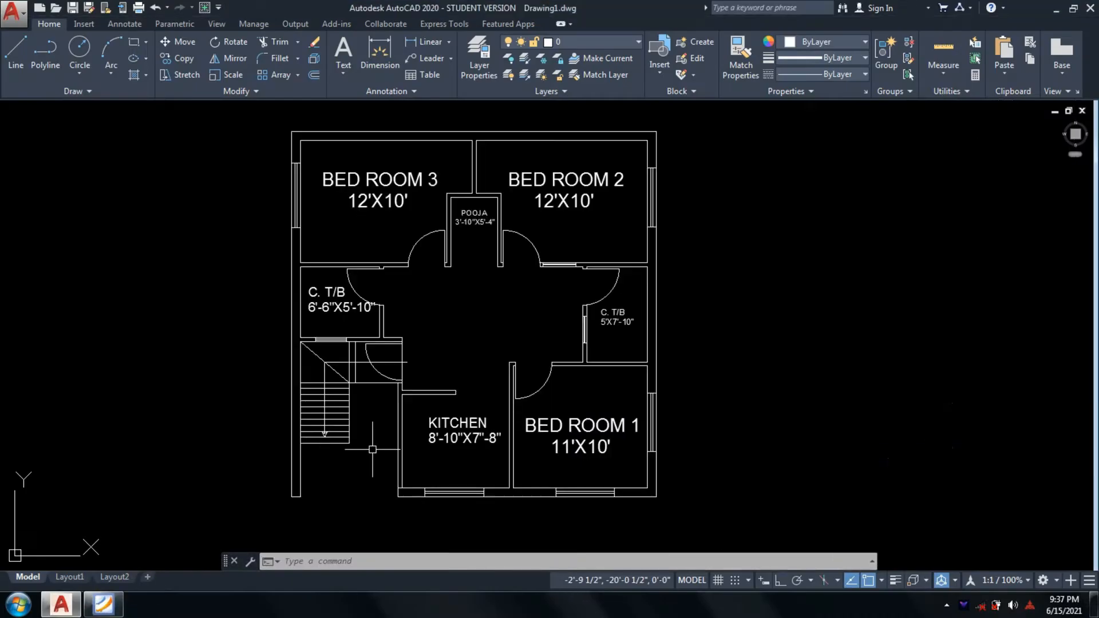
pyautogui.scroll(4, 373, 449)
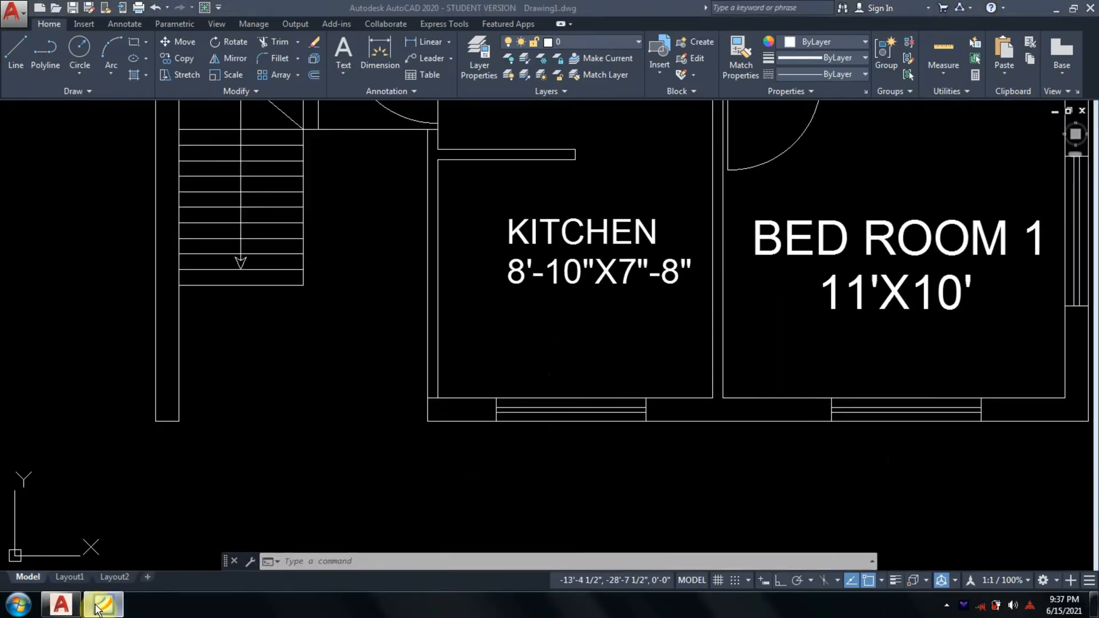
pyautogui.click(98, 608)
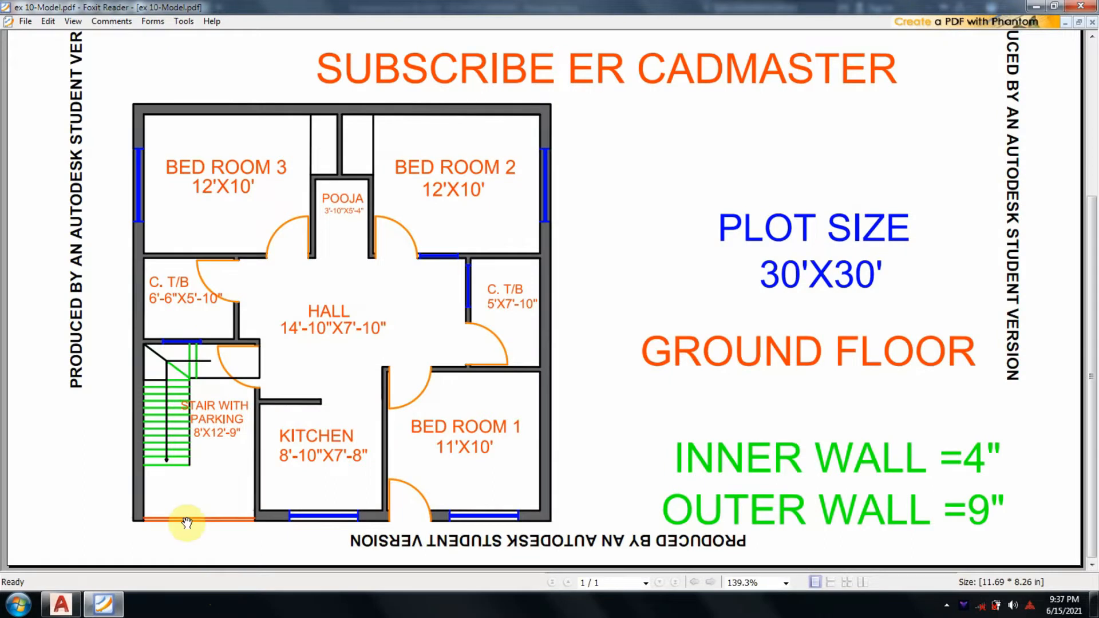
pyautogui.click(109, 608)
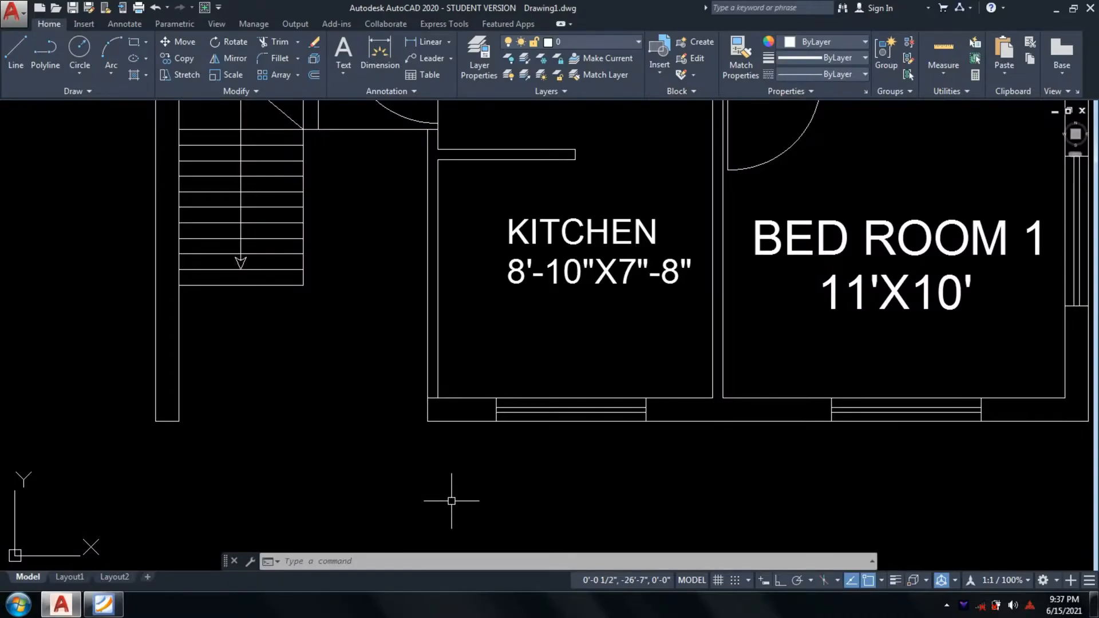
pyautogui.write('l')
pyautogui.press('Return')
pyautogui.scroll(2, 423, 429)
pyautogui.click(414, 411)
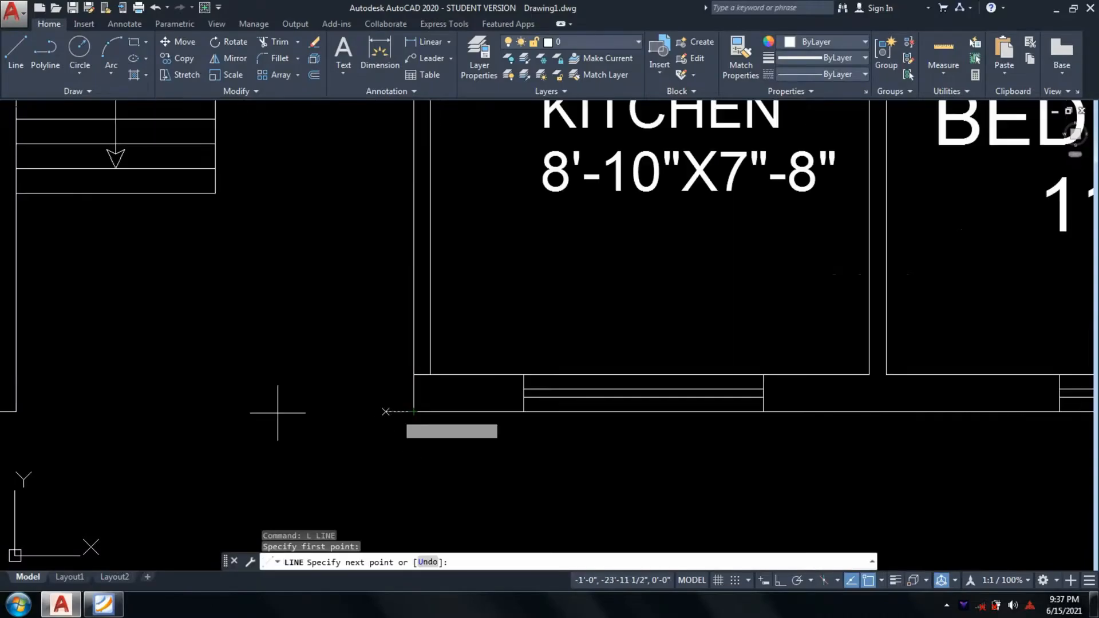
pyautogui.scroll(-2, 283, 417)
pyautogui.scroll(4, 374, 412)
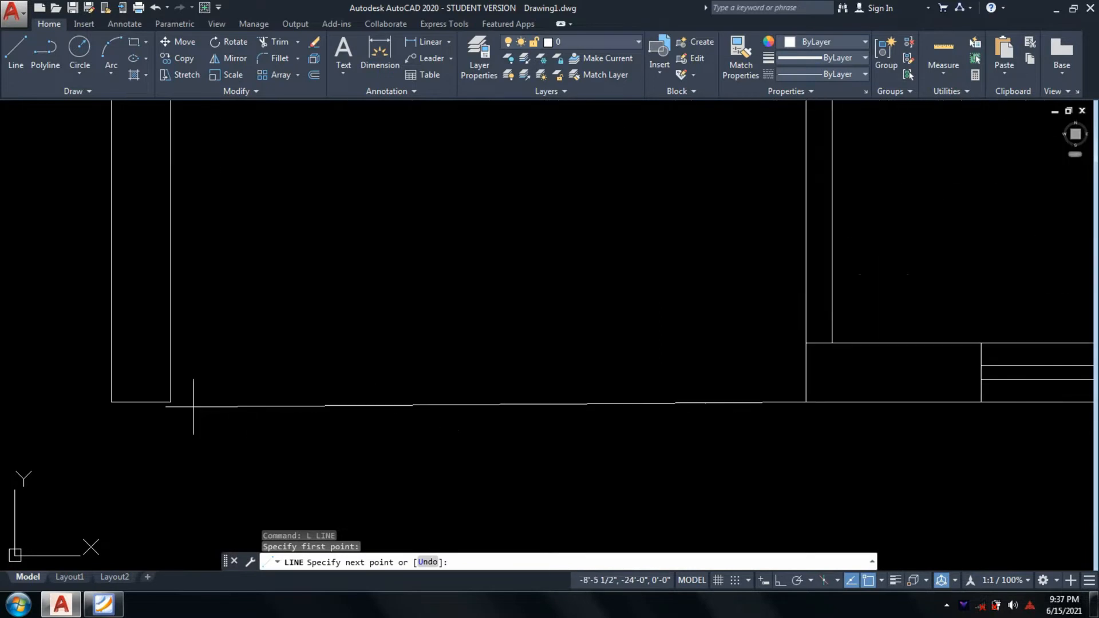
pyautogui.click(170, 403)
pyautogui.press('Return')
pyautogui.scroll(-2, 656, 429)
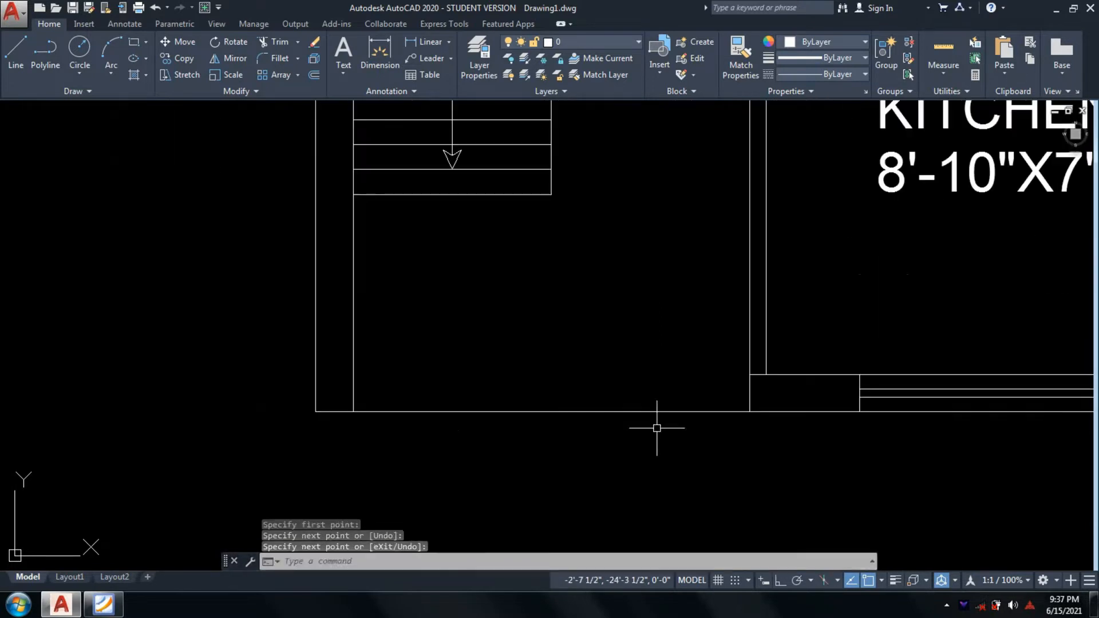
# Draw a second horizontal line just above the first, with Ortho on, from the kitchen wall to slightly past the outer wall's inner face
pyautogui.scroll(2, 678, 396)
pyautogui.write('l')
pyautogui.press('Return')
pyautogui.click(789, 405)
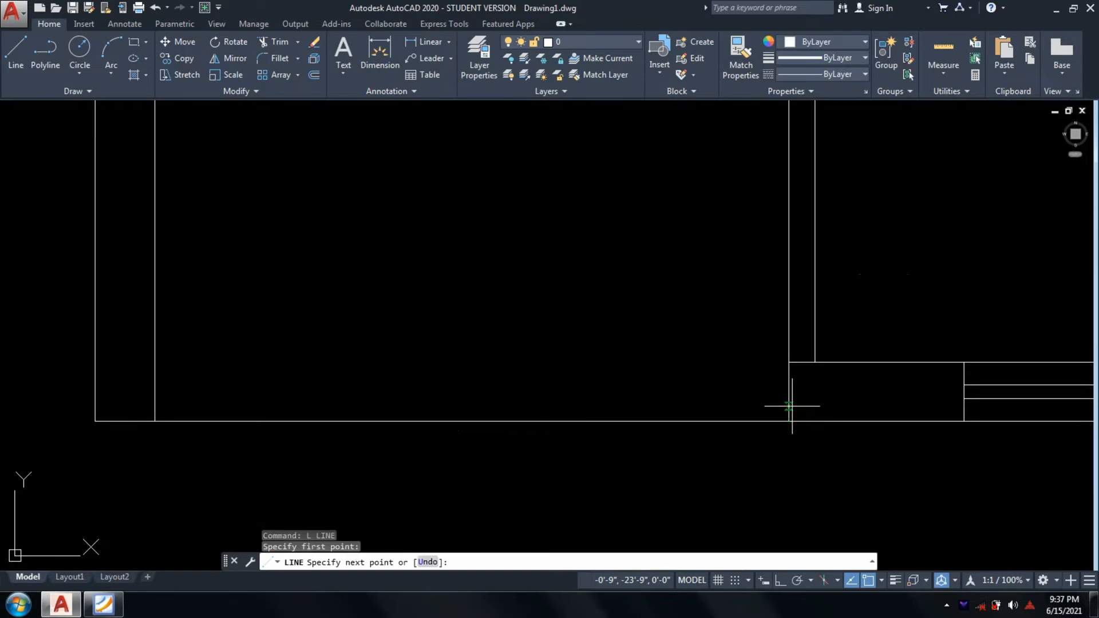
pyautogui.scroll(-3, 549, 391)
pyautogui.scroll(5, 344, 385)
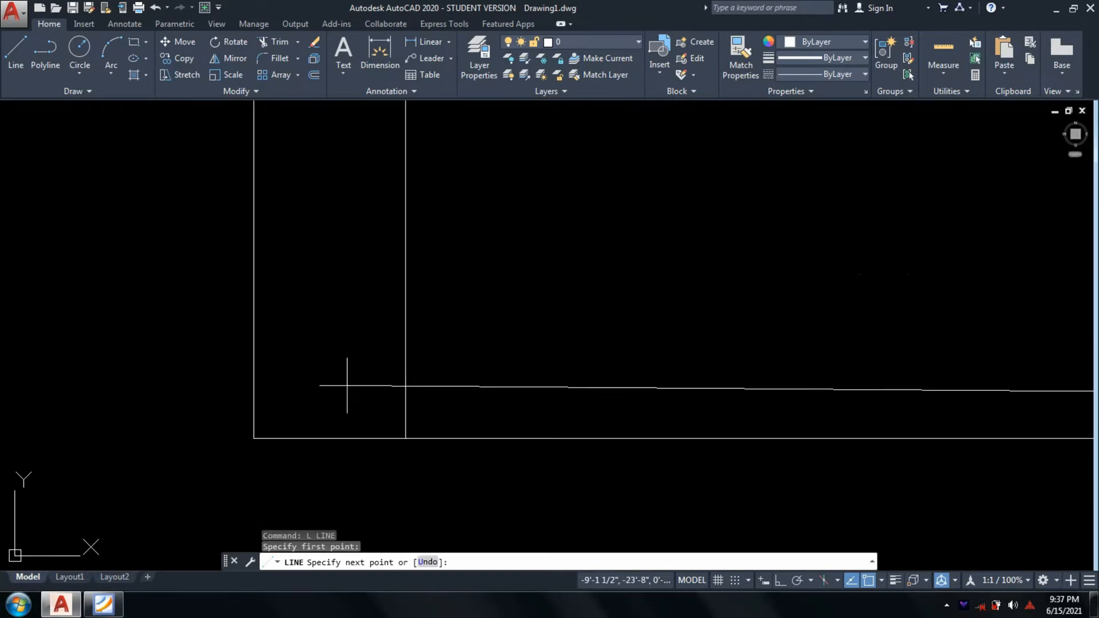
pyautogui.click(779, 581)
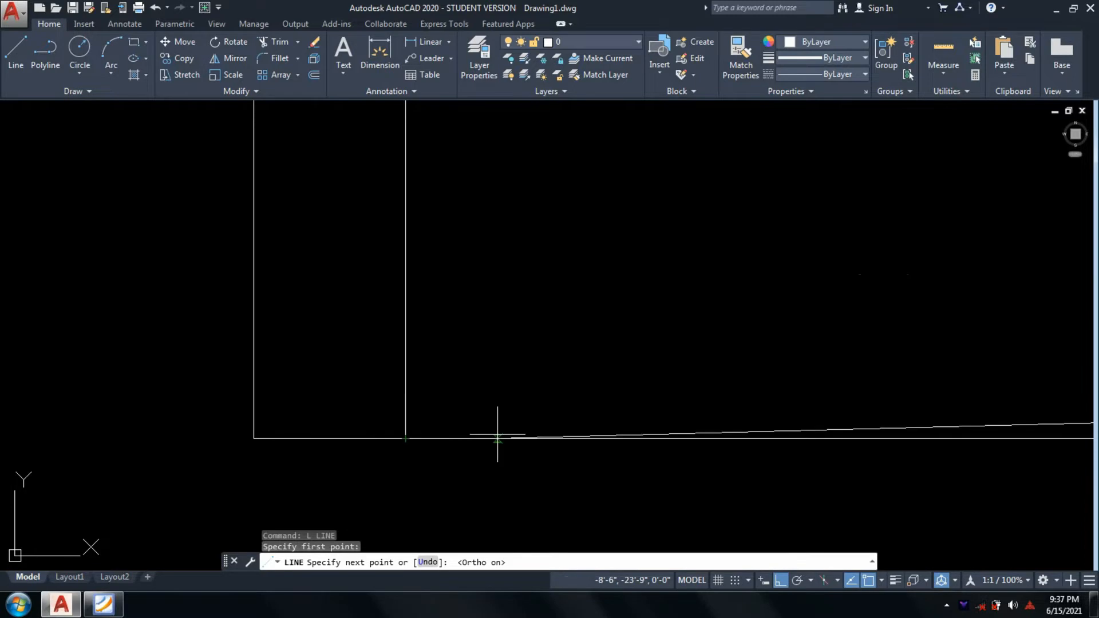
pyautogui.moveTo(498, 439); pyautogui.dragTo(303, 400, button='middle')
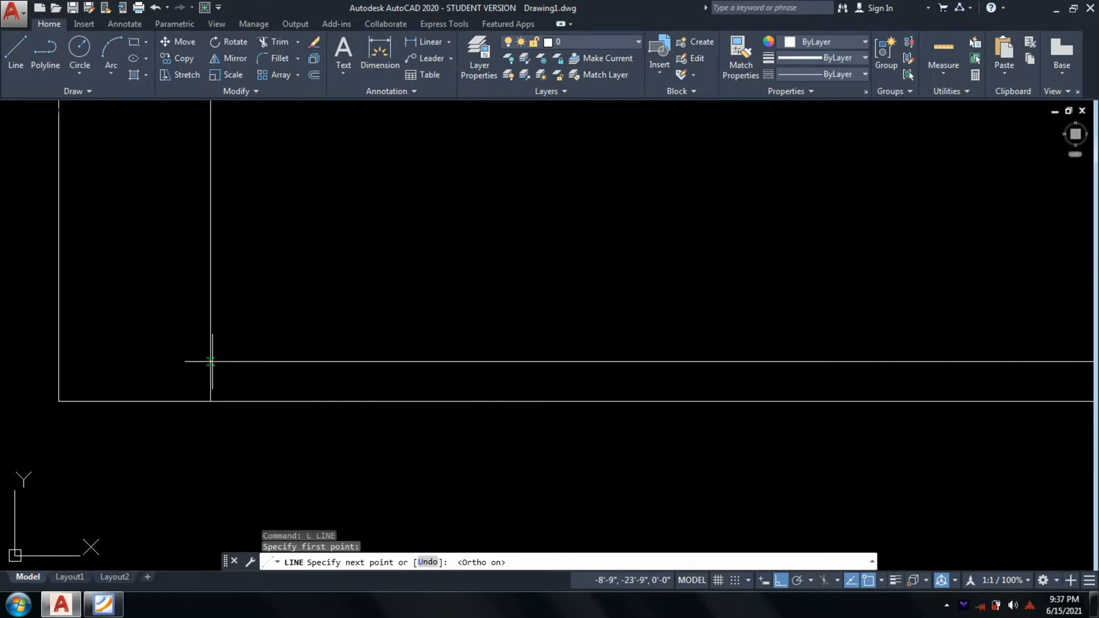
pyautogui.scroll(2, 211, 361)
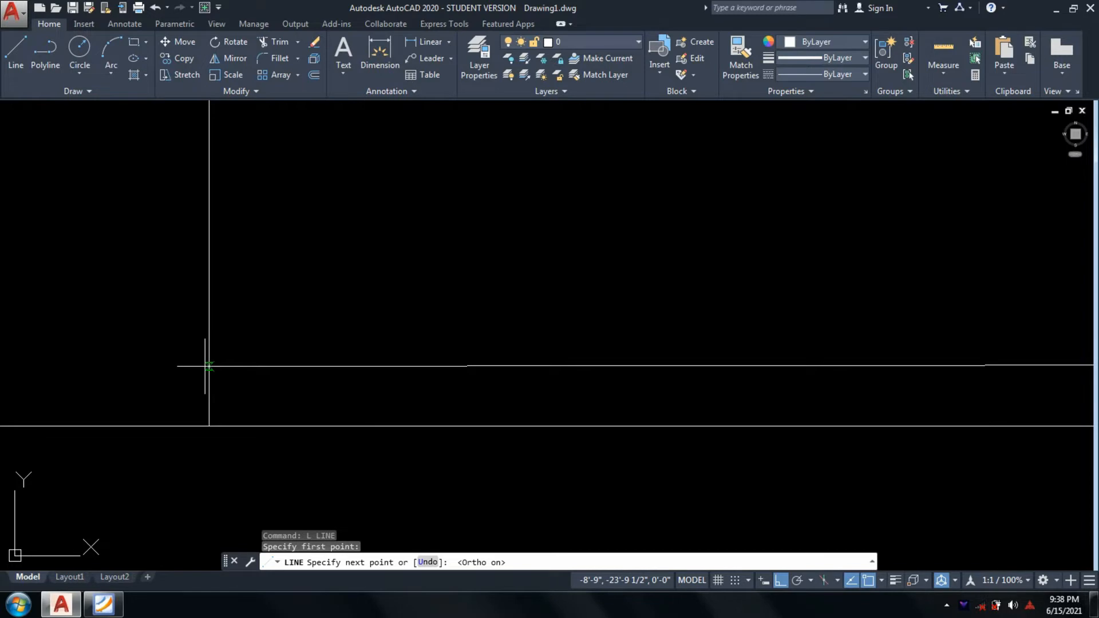
pyautogui.click(184, 367)
pyautogui.press('Return')
# Trim the overhanging end of the second opening line at the outer wall's inner face
pyautogui.write('TR')
pyautogui.press('Return')
pyautogui.scroll(4, 220, 386)
pyautogui.click(167, 381)
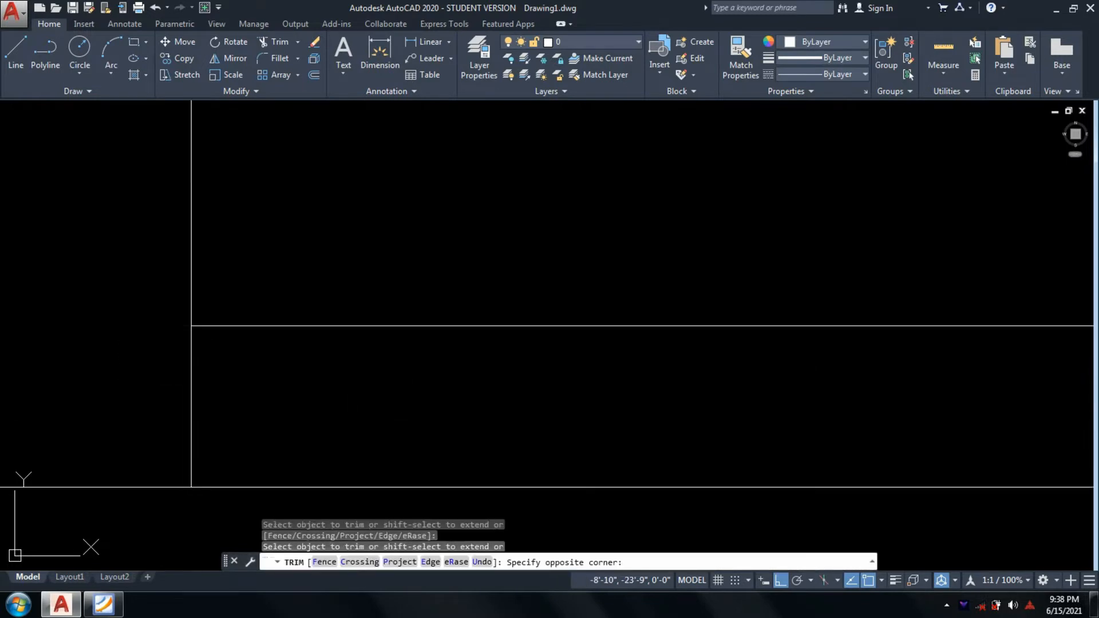
pyautogui.click(118, 305)
pyautogui.scroll(-9, 711, 382)
pyautogui.press('Return')
pyautogui.moveTo(827, 410); pyautogui.dragTo(527, 451, button='middle')
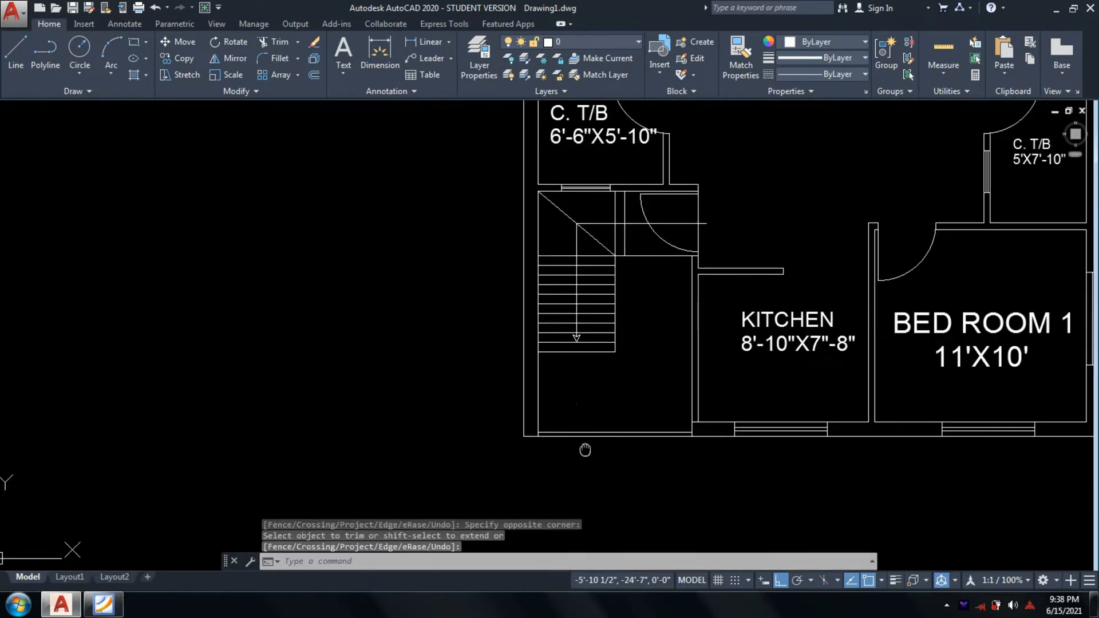
# Place the single-line text MAIN ENTRANCE, about 6" high, just inside the front opening of the stair and parking area
pyautogui.write('dt')
pyautogui.press('Return')
pyautogui.scroll(3, 542, 407)
pyautogui.scroll(2, 542, 407)
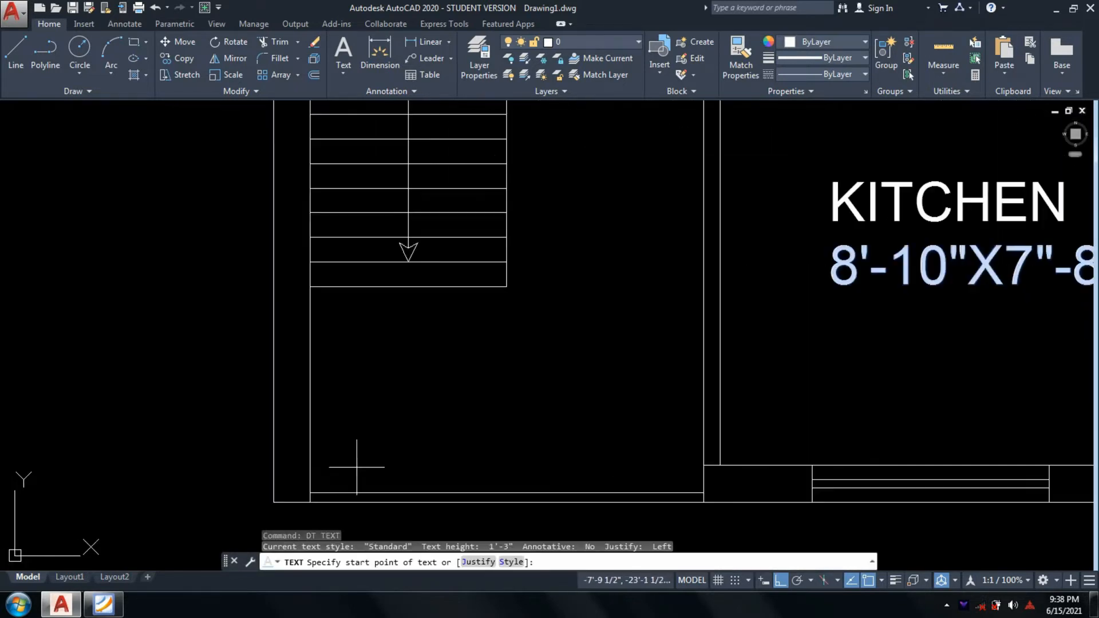
pyautogui.click(337, 462)
pyautogui.press('Return')
pyautogui.press('Return')
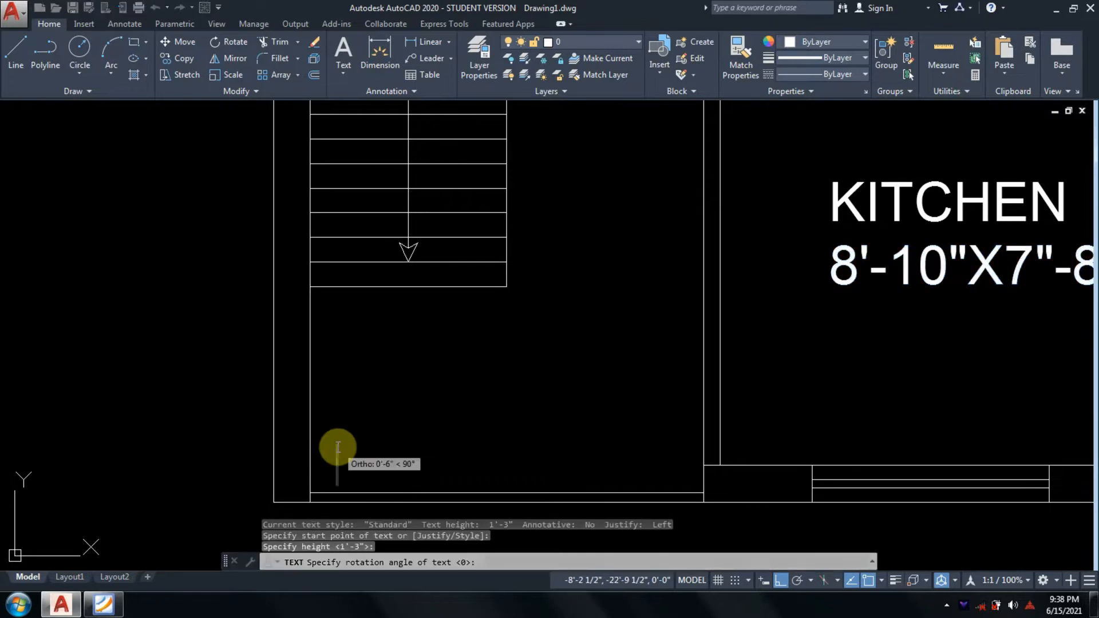
pyautogui.write('MAIN ')
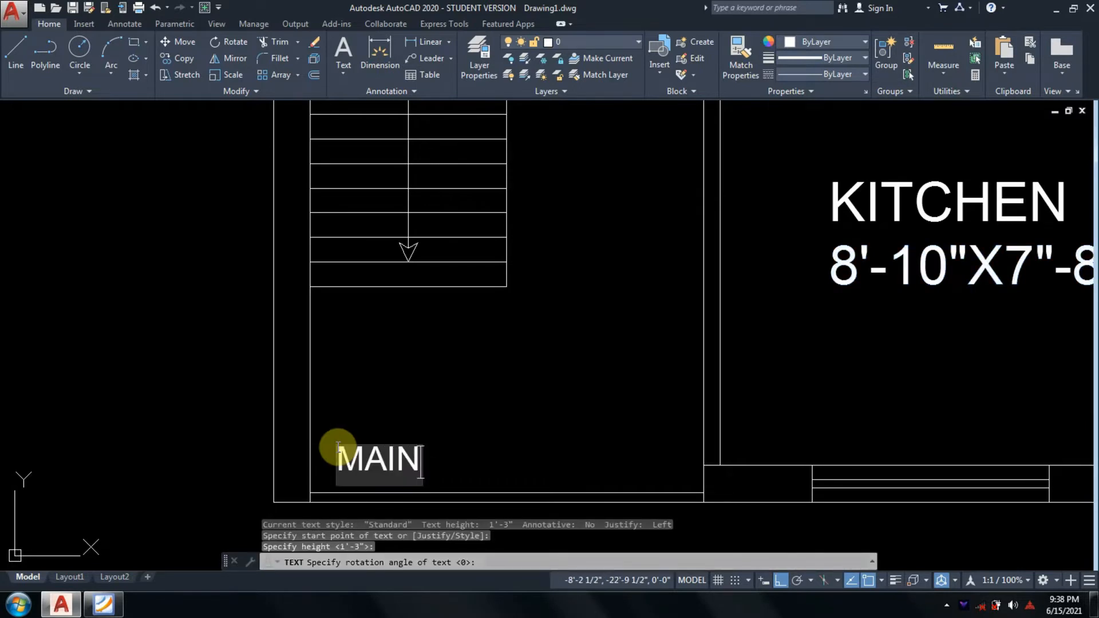
pyautogui.write('ENT')
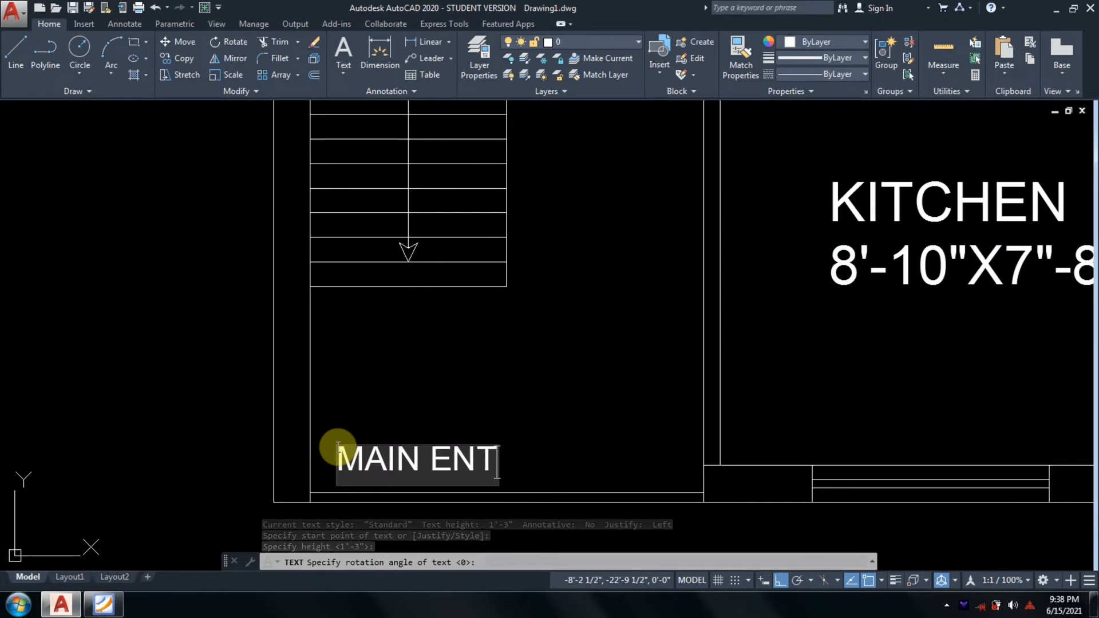
pyautogui.write('RANCE')
pyautogui.press('Return')
pyautogui.press('Return')
pyautogui.write('d')
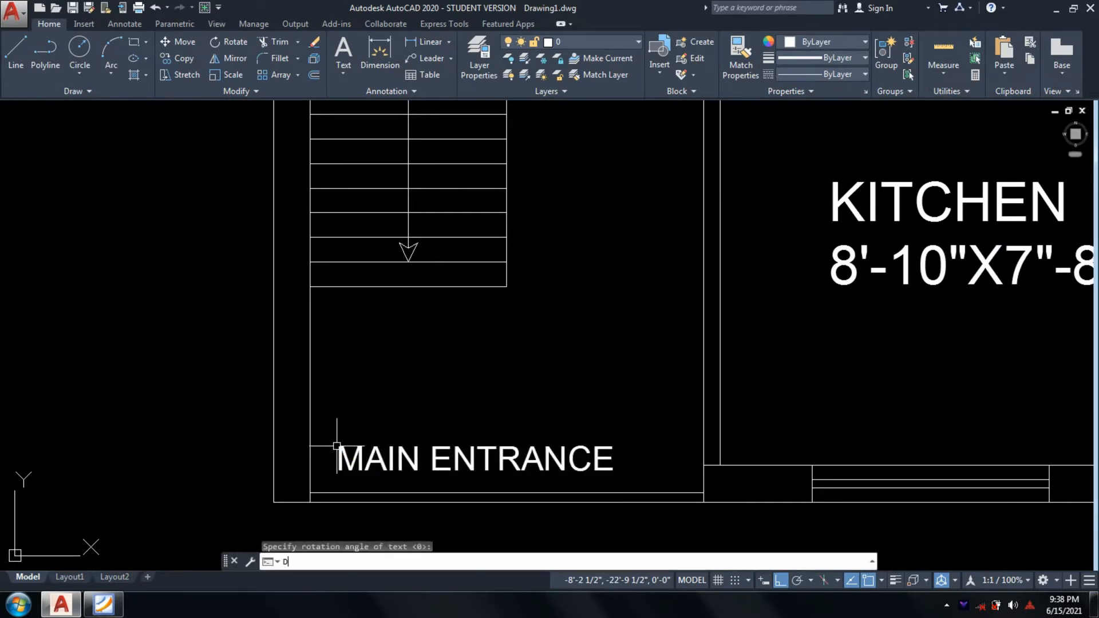
pyautogui.press('Escape')
pyautogui.press('Escape')
# Enlarge the MAIN ENTRANCE text about its middle and move it about 8 1/2" to the right to centre it in the opening
pyautogui.write('sc')
pyautogui.press('Return')
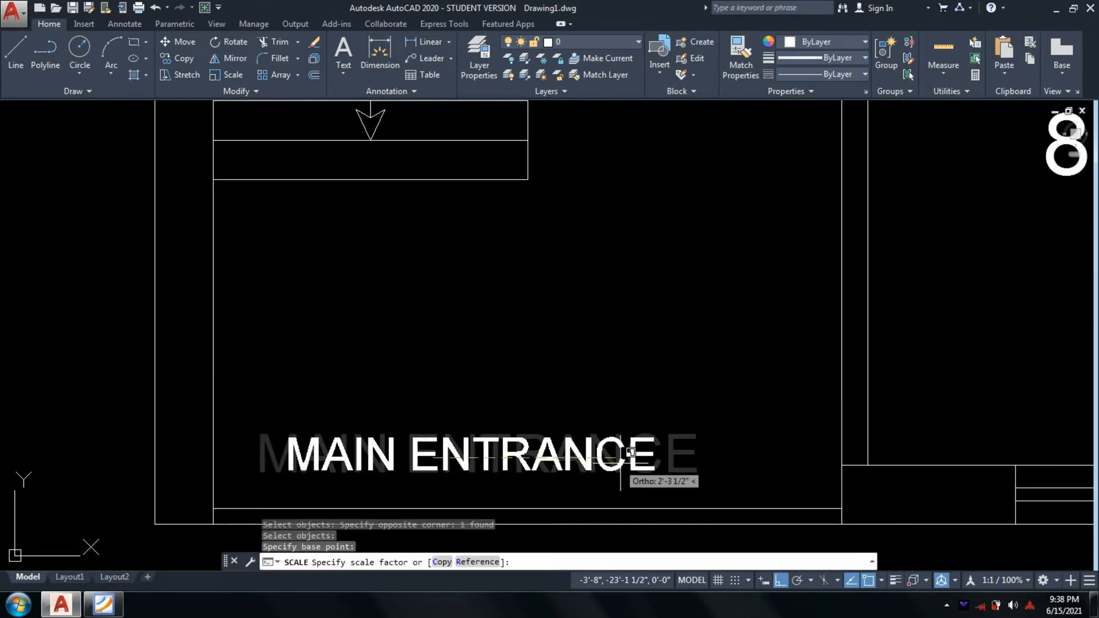
pyautogui.click(680, 479)
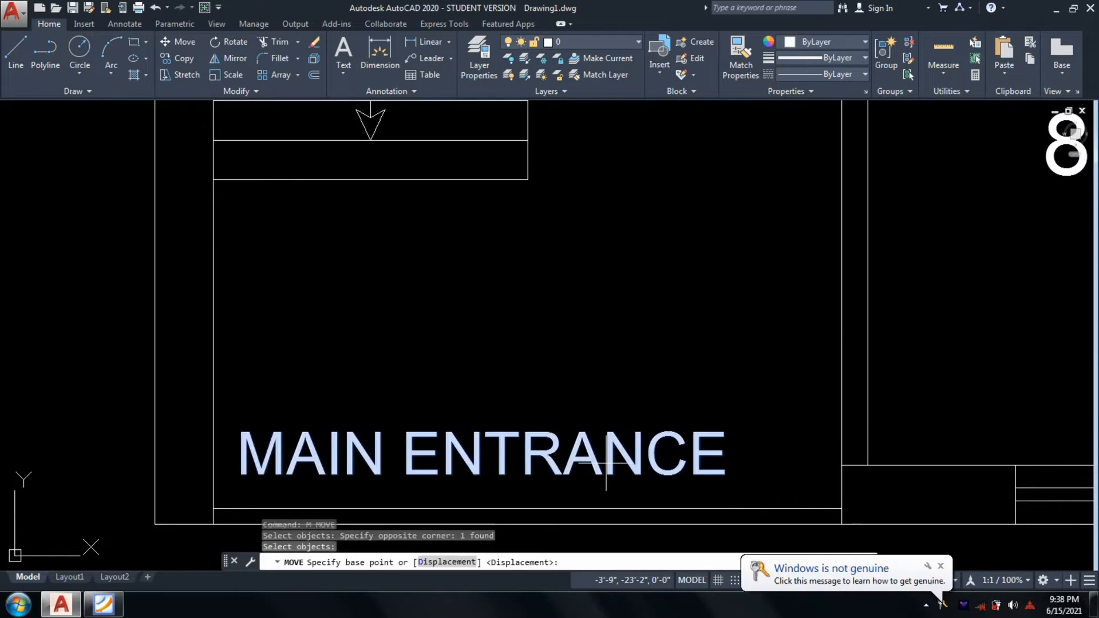
pyautogui.click(541, 452)
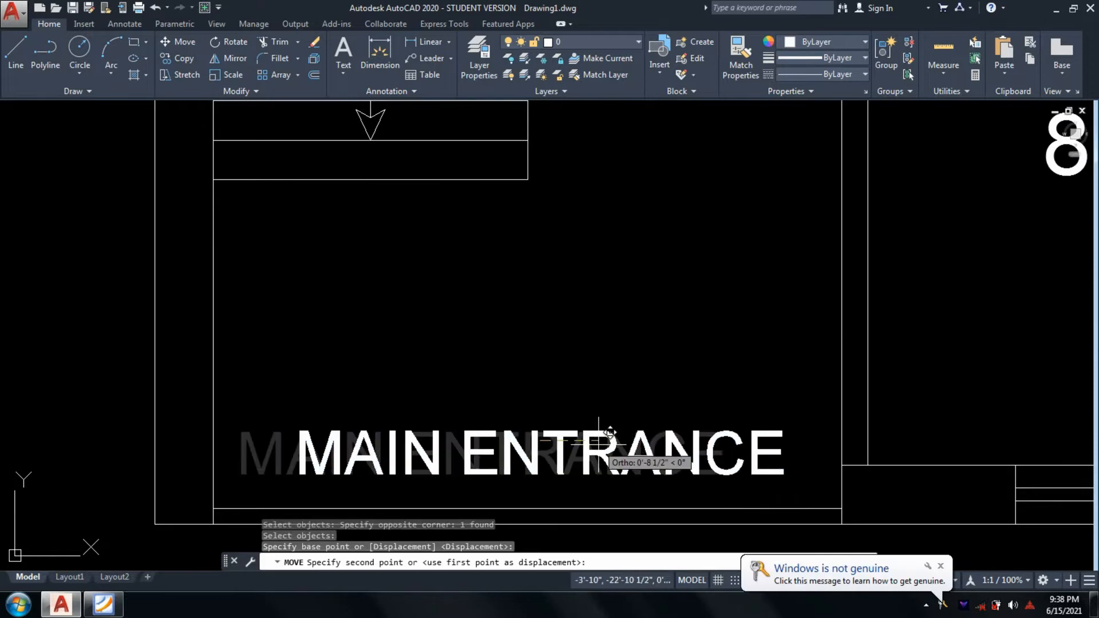
pyautogui.click(599, 440)
pyautogui.scroll(-4, 736, 400)
pyautogui.moveTo(727, 380); pyautogui.dragTo(646, 435, button='middle')
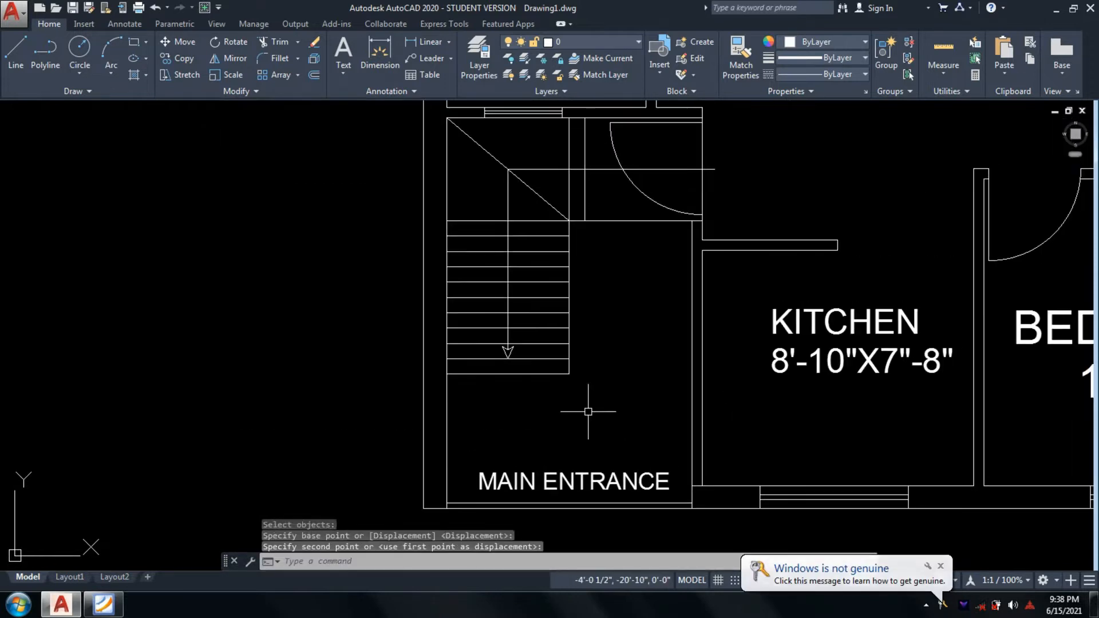
# Start a single-line text beside the stair flight, near the kitchen wall, with the word STAIR
pyautogui.moveTo(589, 405); pyautogui.dragTo(552, 422, button='middle')
pyautogui.scroll(-2, 744, 386)
pyautogui.moveTo(746, 389); pyautogui.dragTo(491, 423, button='middle')
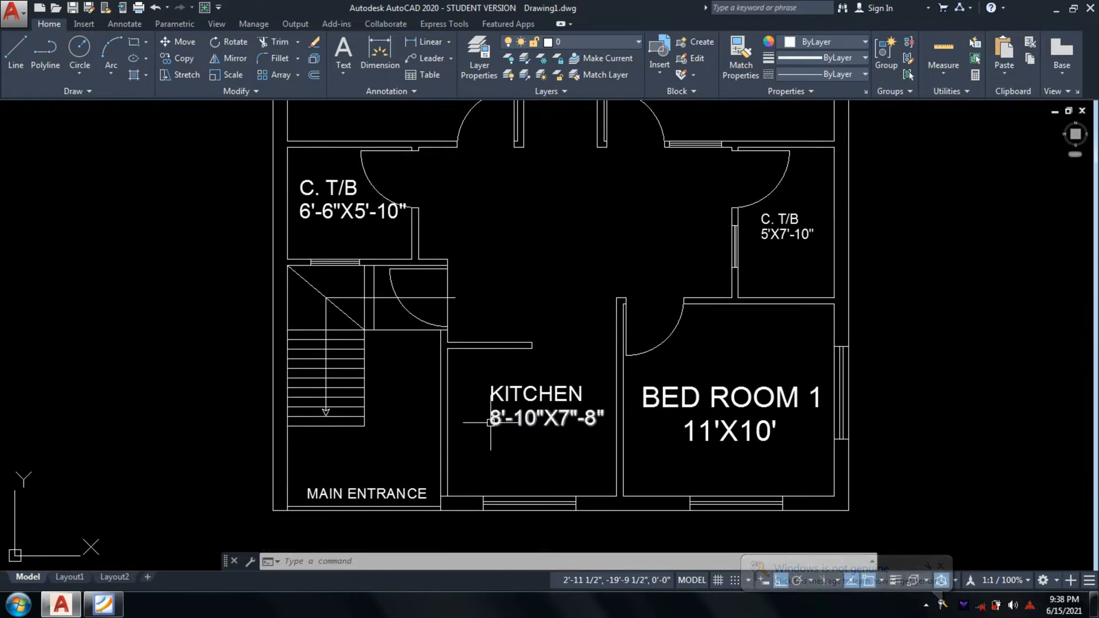
pyautogui.scroll(2, 486, 419)
pyautogui.write('dt')
pyautogui.press('Return')
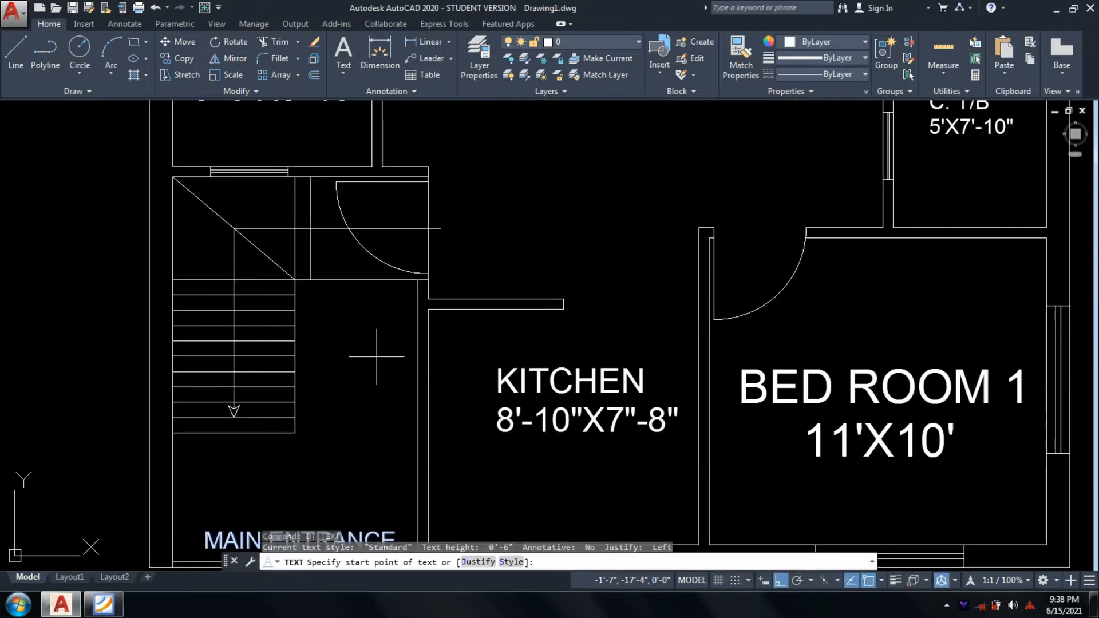
pyautogui.scroll(2, 366, 358)
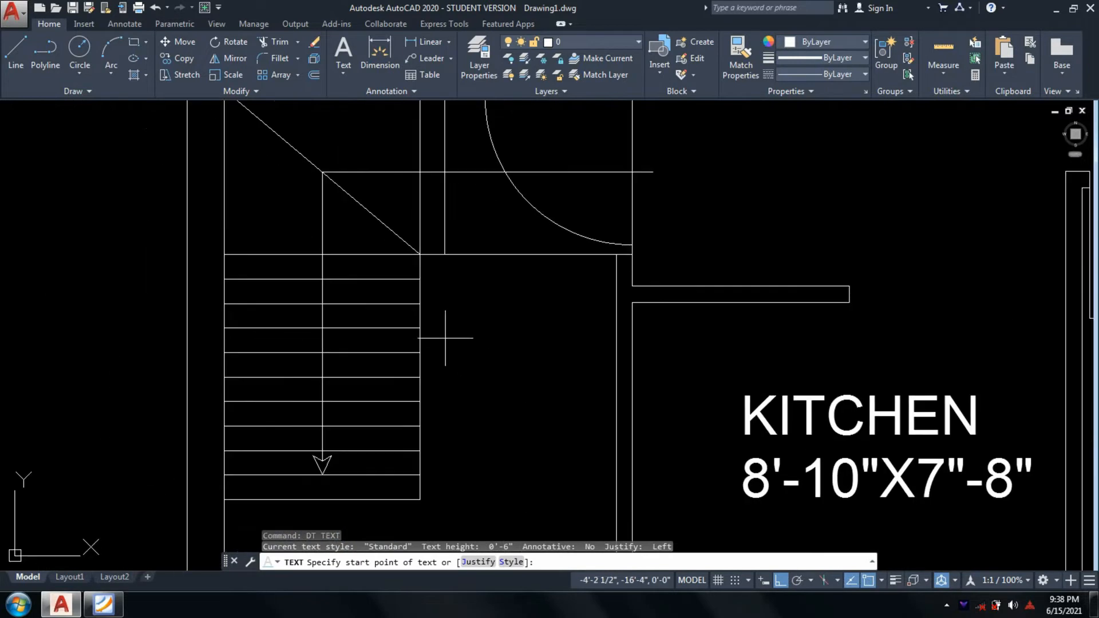
pyautogui.scroll(2, 444, 315)
pyautogui.click(444, 323)
pyautogui.press('Return')
pyautogui.press('Return')
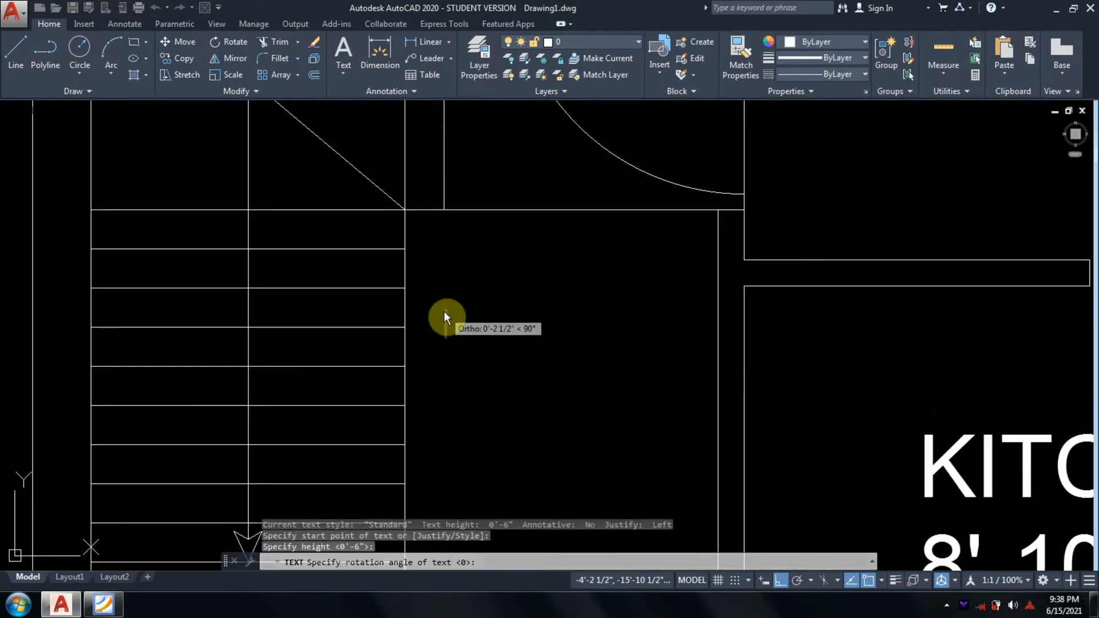
pyautogui.write('STAIR')
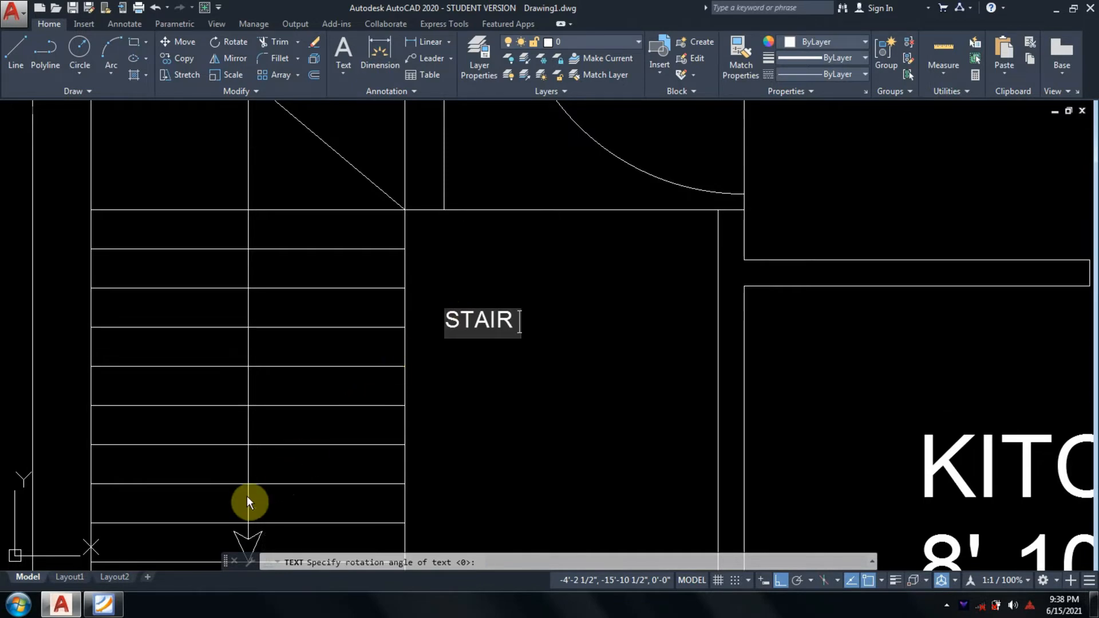
# Check the stair label in the reference PDF, complete the first line as STAIR WITH, and add PARKING centred on the second line
pyautogui.click(103, 606)
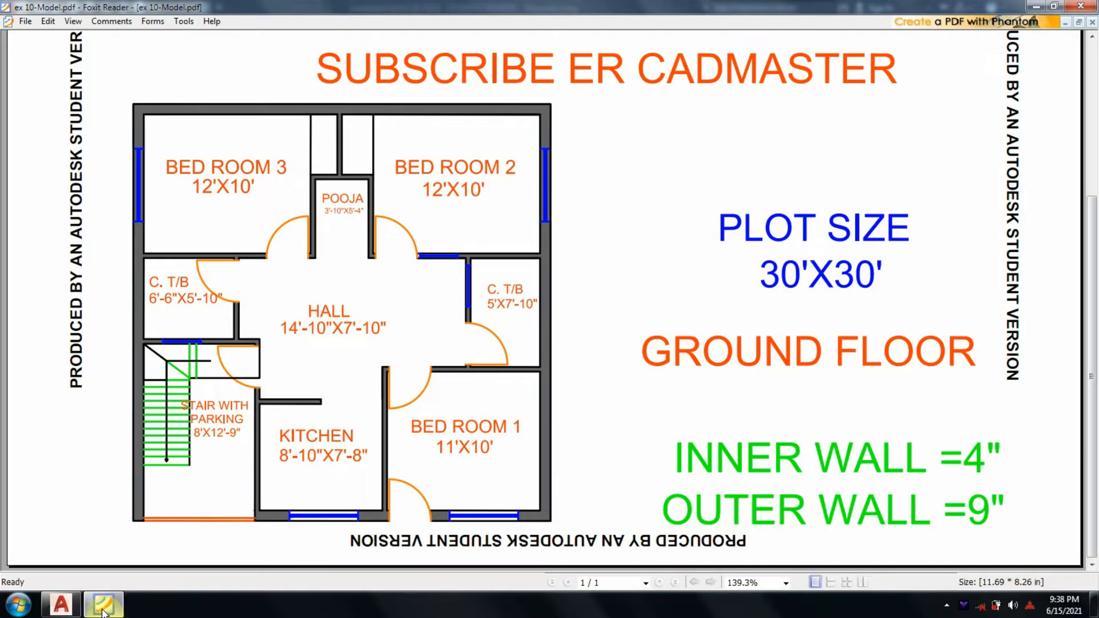
pyautogui.click(103, 610)
pyautogui.write('WITH')
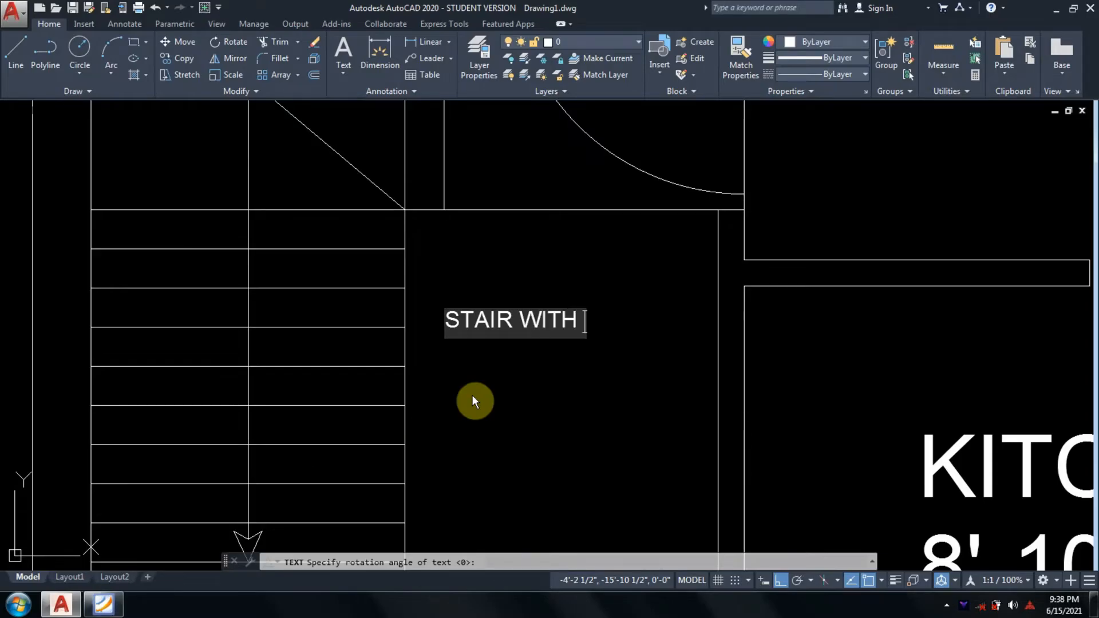
pyautogui.press('Return')
pyautogui.write('PARKING')
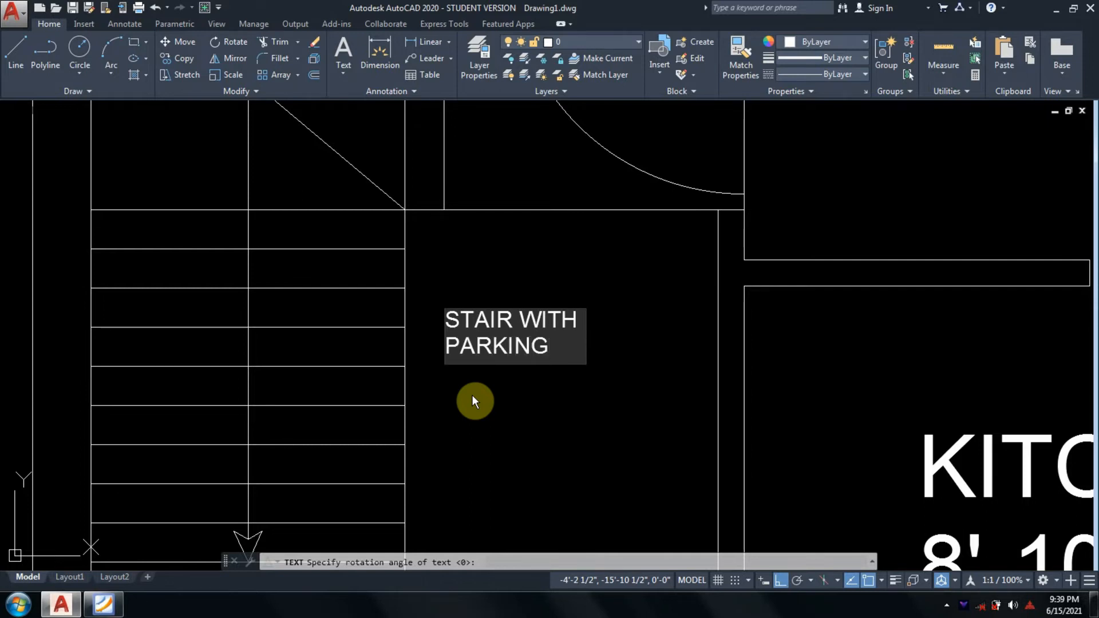
pyautogui.click(450, 346)
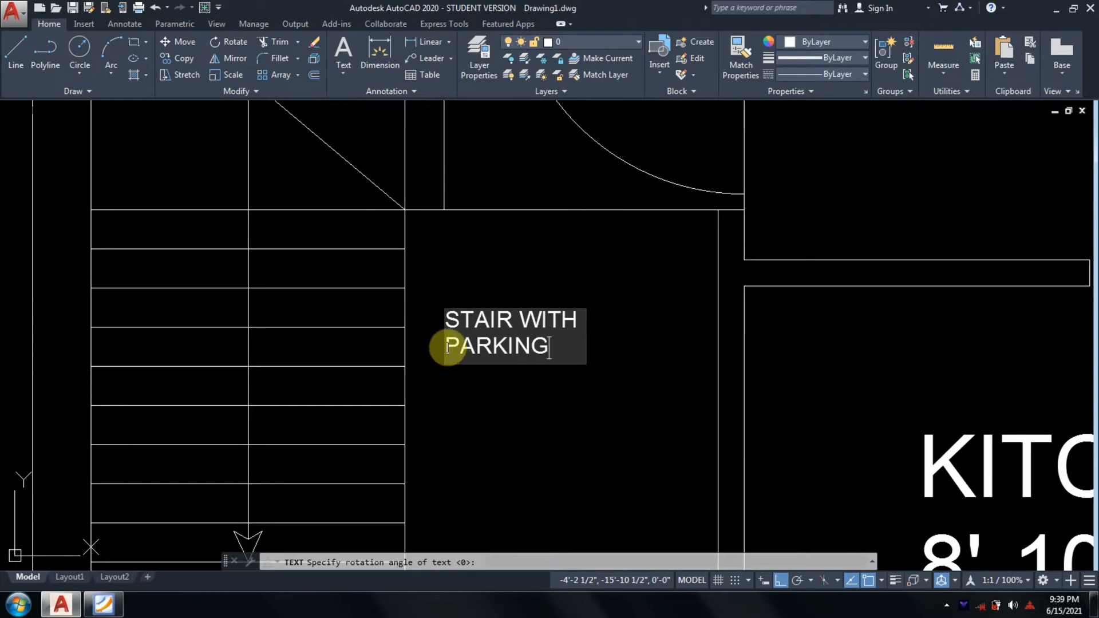
pyautogui.click(573, 343)
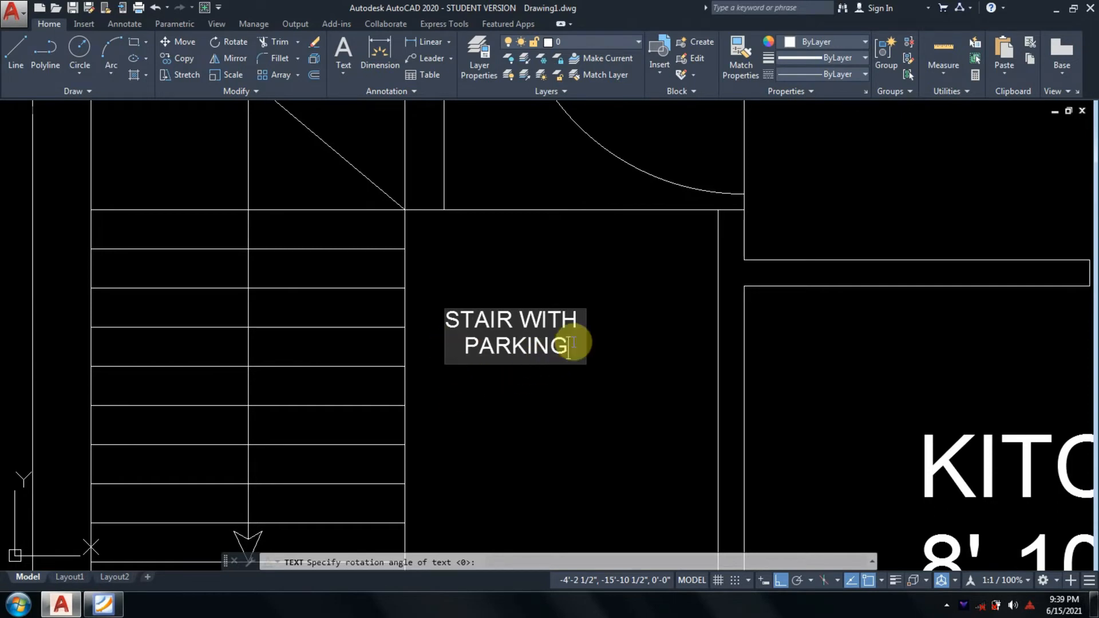
pyautogui.press('Return')
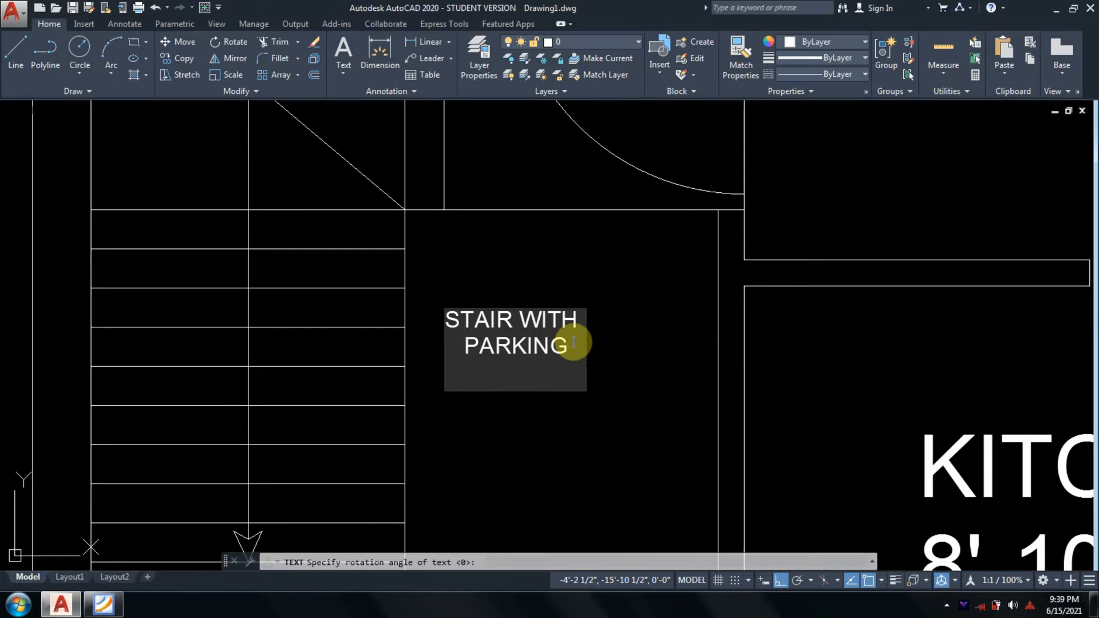
# Look up the parking size in the reference PDF and add 8'X12'-9" as the label's third line
pyautogui.click(103, 604)
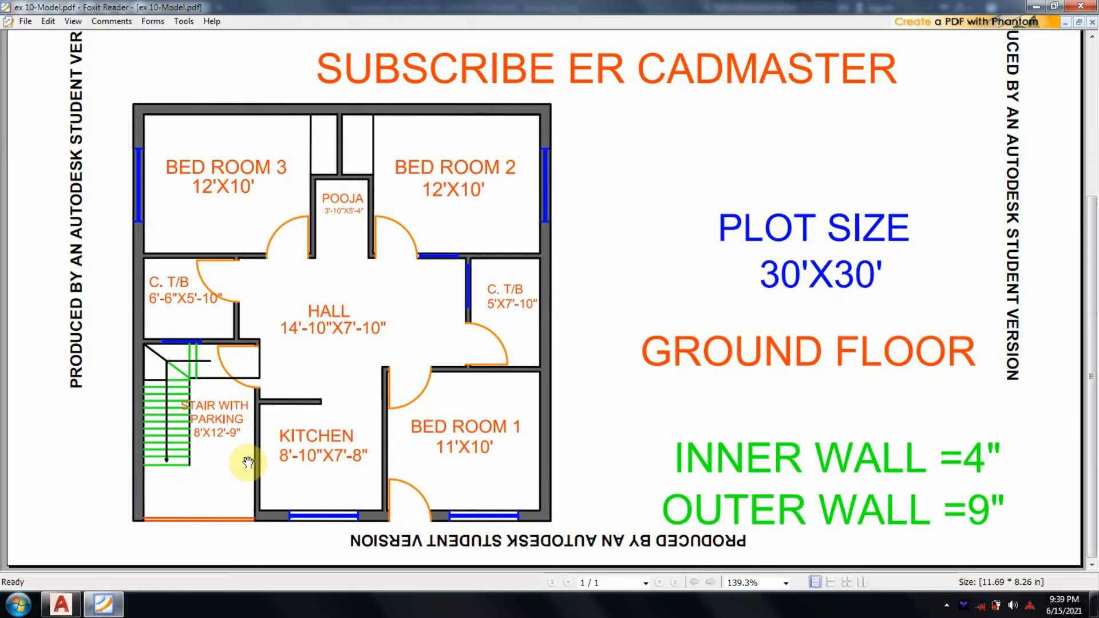
pyautogui.click(106, 615)
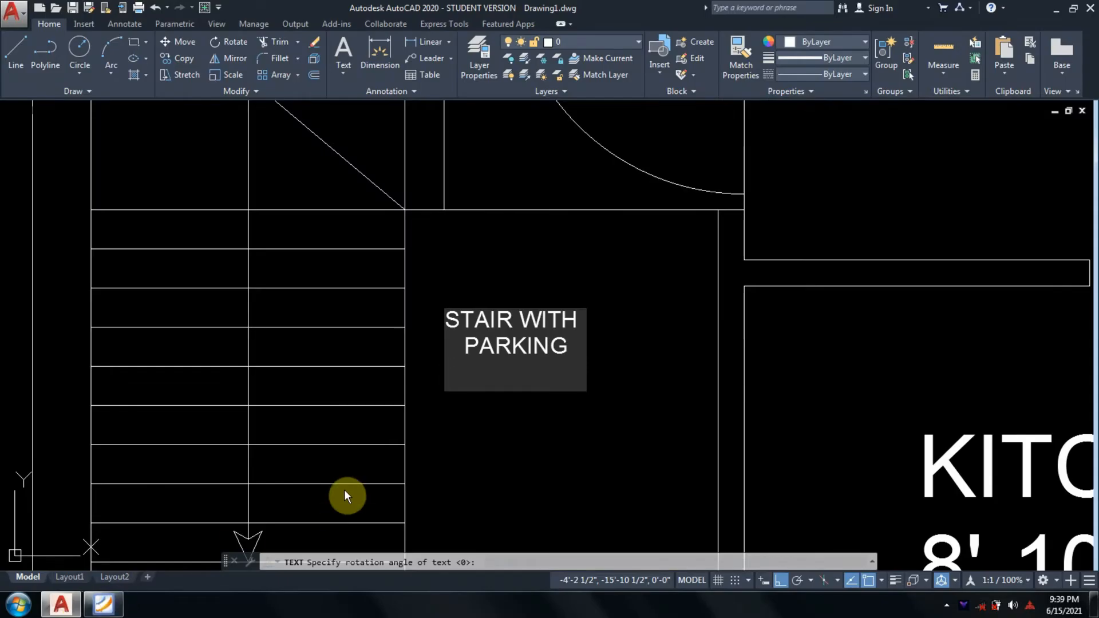
pyautogui.write("8'X12'-")
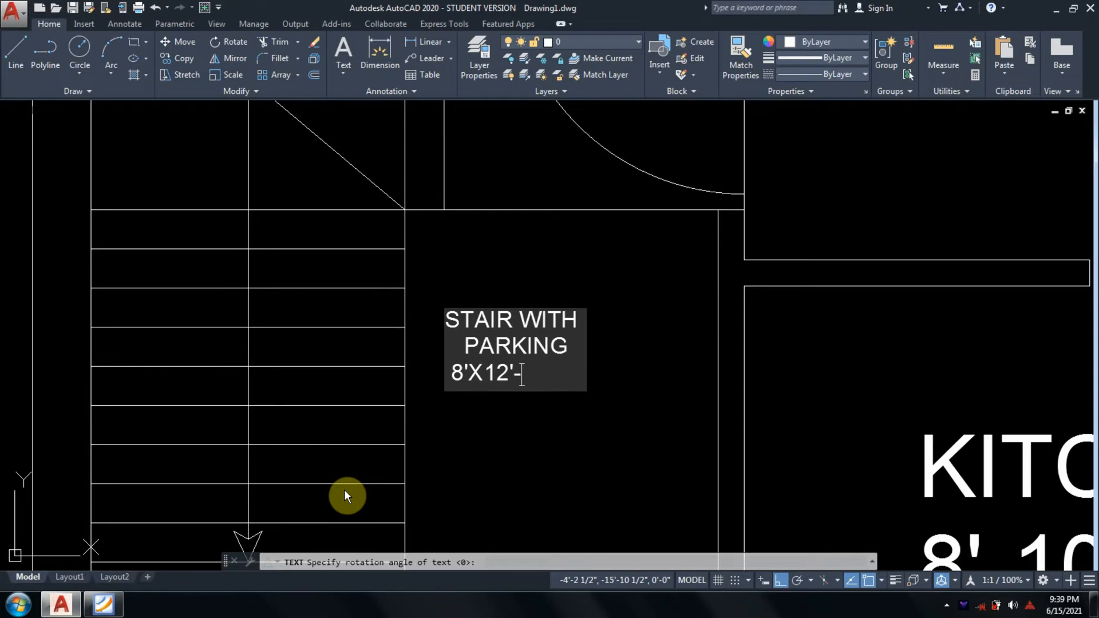
pyautogui.write('9"')
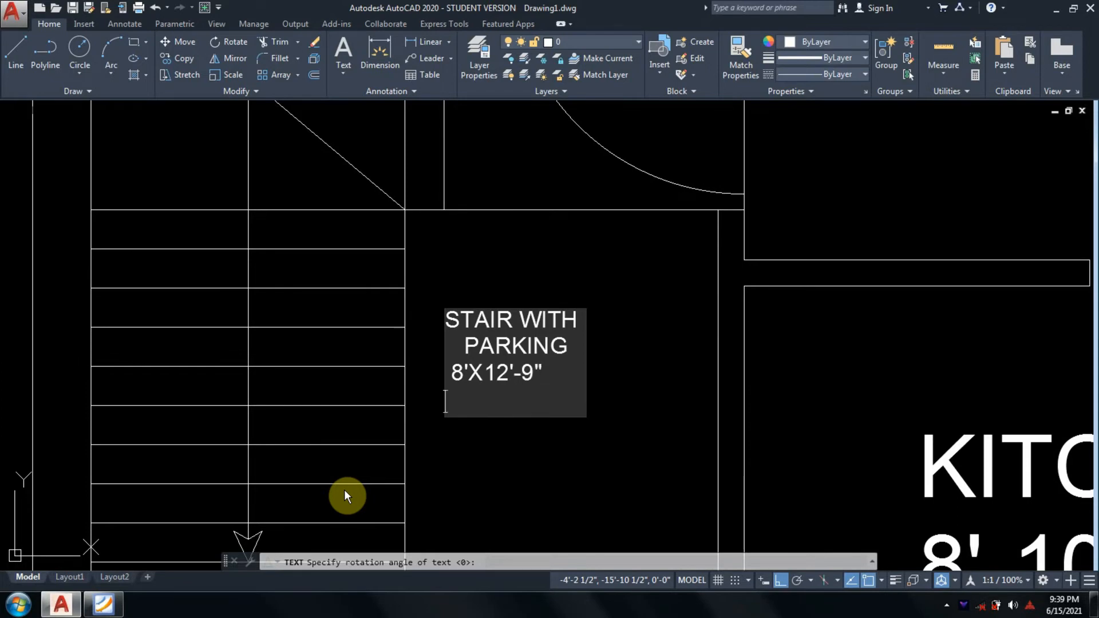
pyautogui.press('Return')
pyautogui.press('Return')
# Move the 8'X12'-9" line slightly to the right so it sits centred under PARKING
pyautogui.write('m')
pyautogui.press('Return')
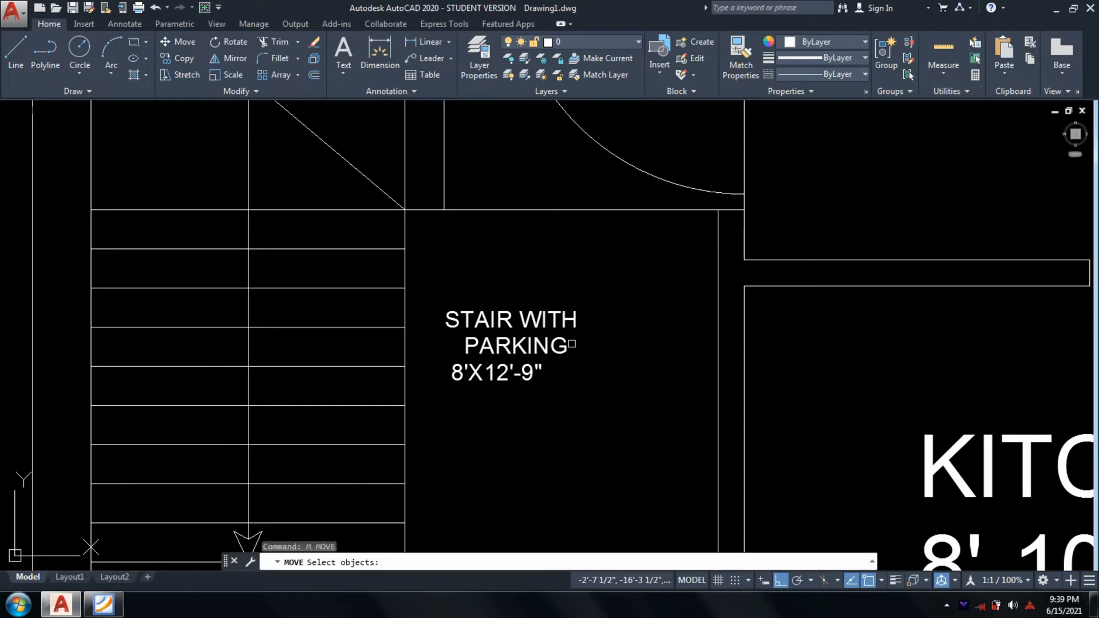
pyautogui.scroll(2, 570, 348)
pyautogui.click(522, 403)
pyautogui.click(457, 395)
pyautogui.press('Return')
pyautogui.click(455, 394)
pyautogui.click(478, 395)
pyautogui.scroll(-2, 681, 381)
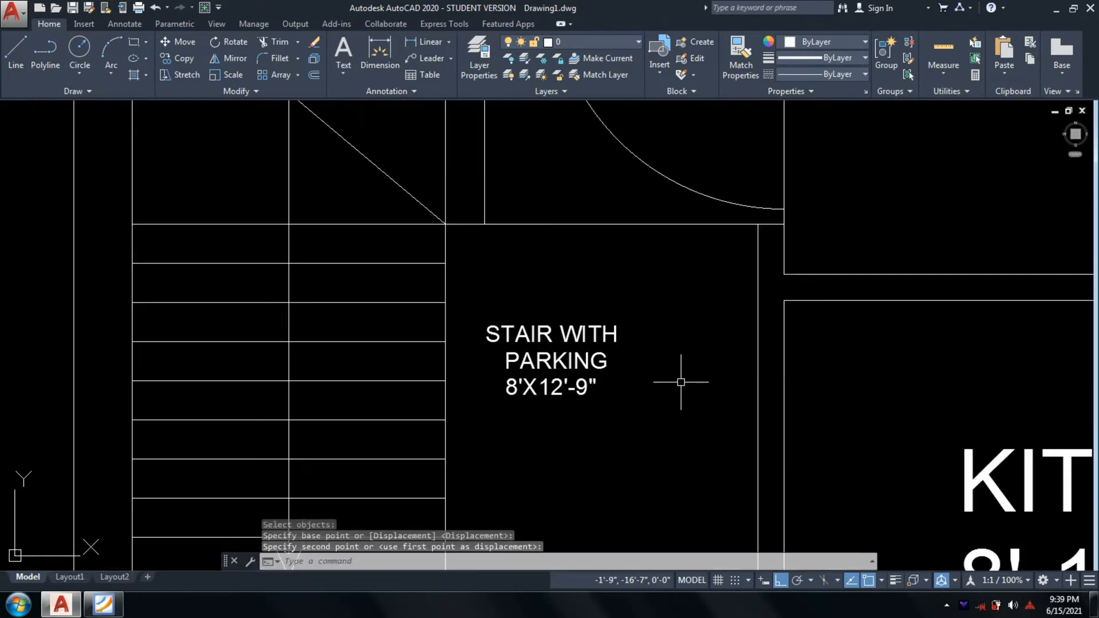
# Scale up all three lines of the stair and parking label from the start of the first line to fill the free space
pyautogui.write('sc')
pyautogui.press('Return')
pyautogui.scroll(2, 645, 387)
pyautogui.click(641, 418)
pyautogui.click(469, 244)
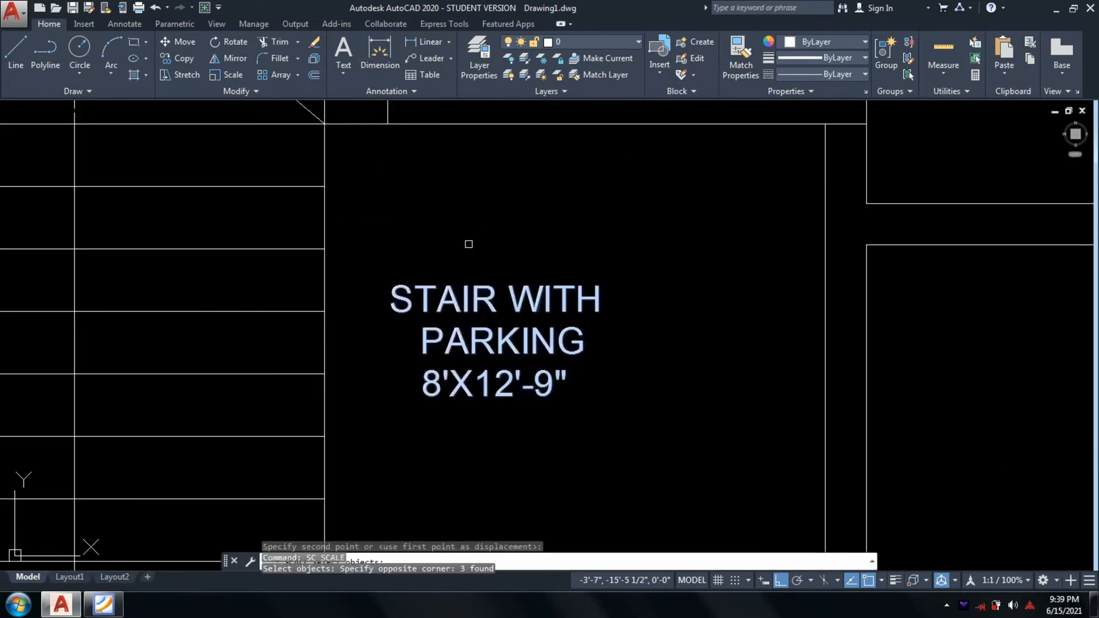
pyautogui.press('Return')
pyautogui.click(391, 312)
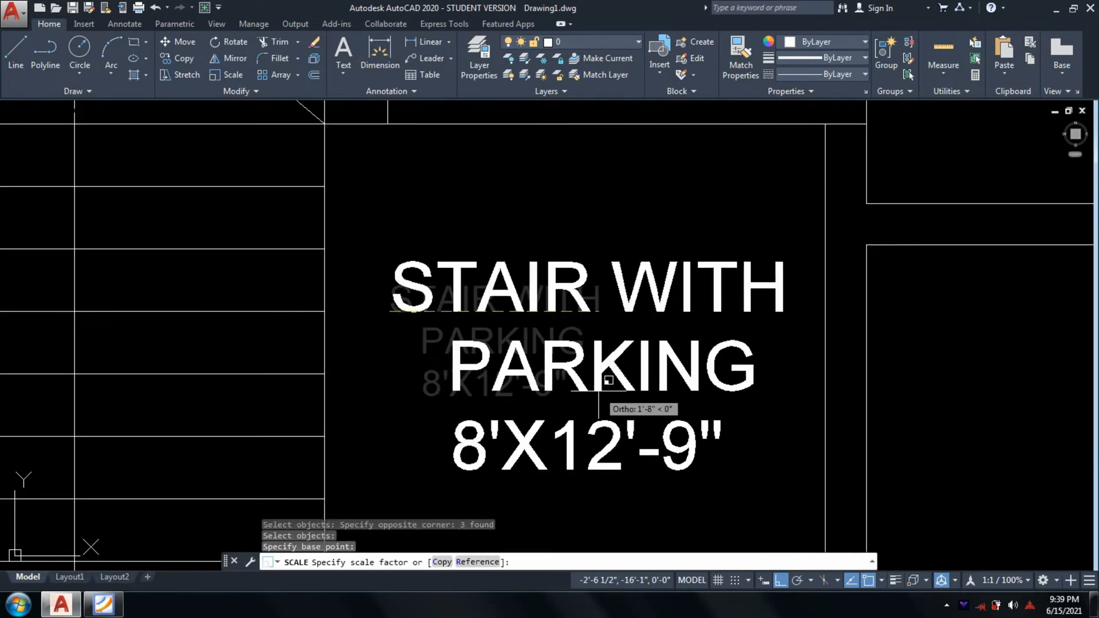
pyautogui.click(633, 392)
pyautogui.scroll(-5, 757, 388)
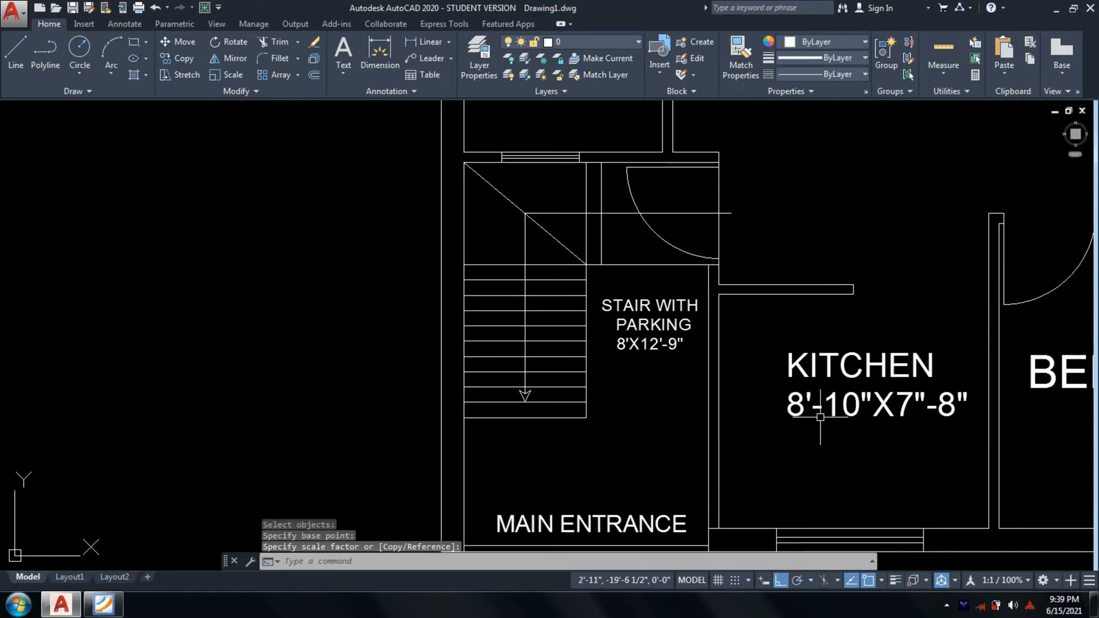
# Add a horizontal linear dimension between the outer corners of the plan's top wall, placed above the bedrooms
pyautogui.scroll(-1, 817, 417)
pyautogui.scroll(-1, 776, 432)
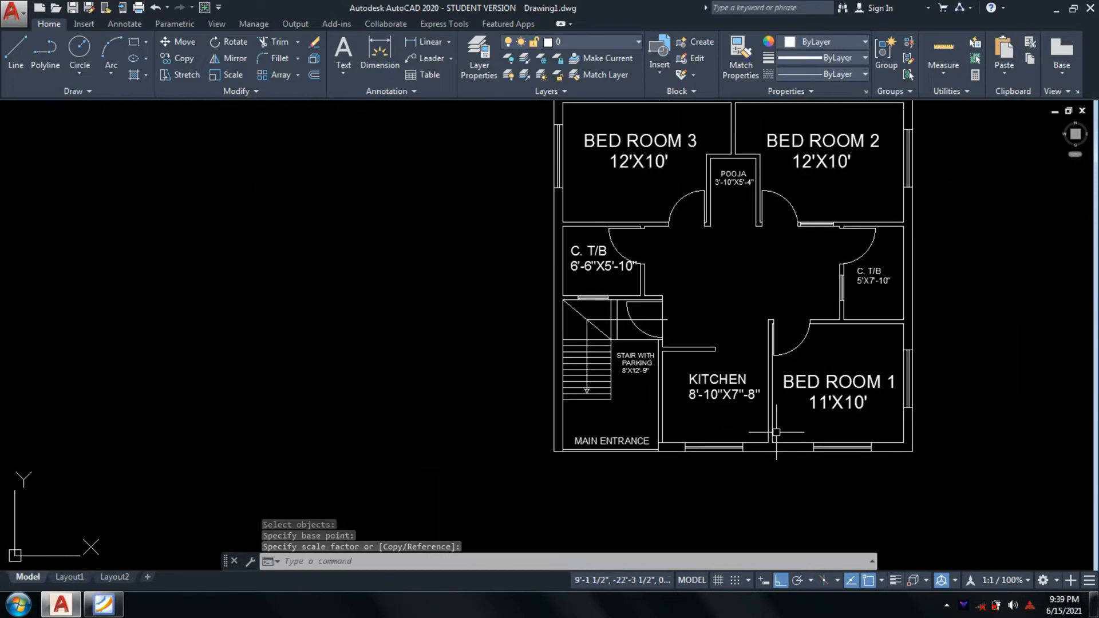
pyautogui.moveTo(776, 432); pyautogui.dragTo(564, 475, button='middle')
pyautogui.moveTo(572, 400); pyautogui.dragTo(578, 411, button='middle')
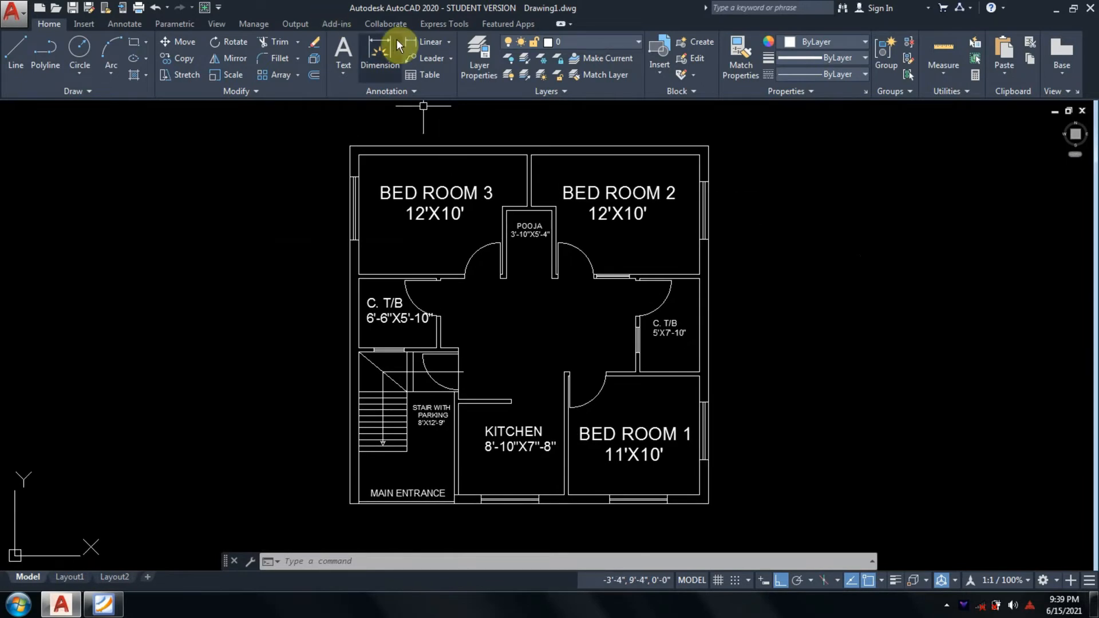
pyautogui.click(427, 43)
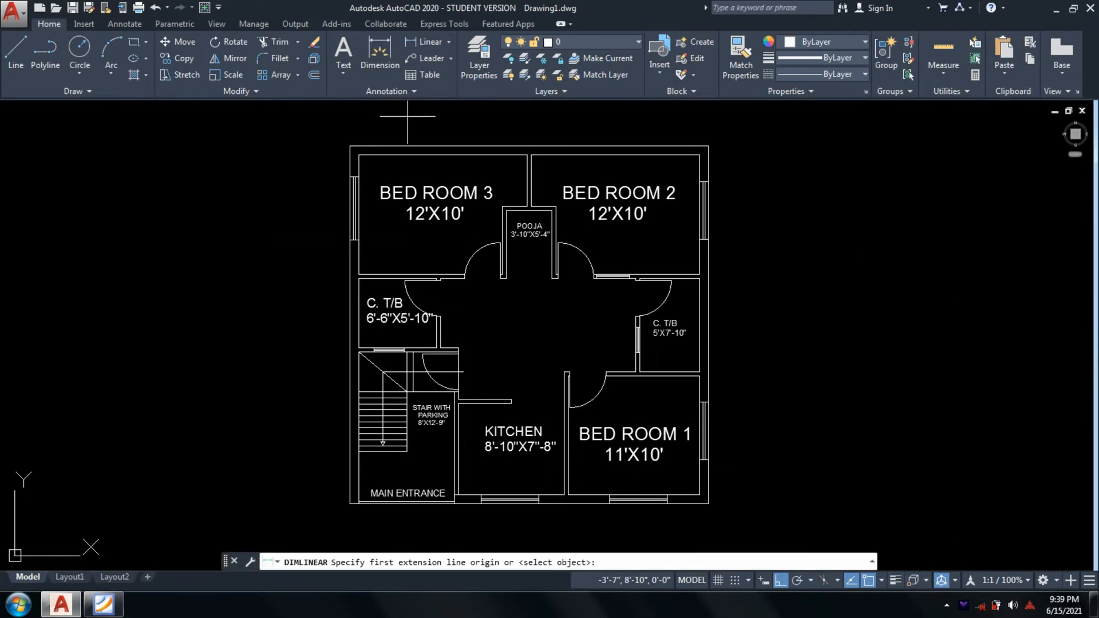
pyautogui.click(349, 146)
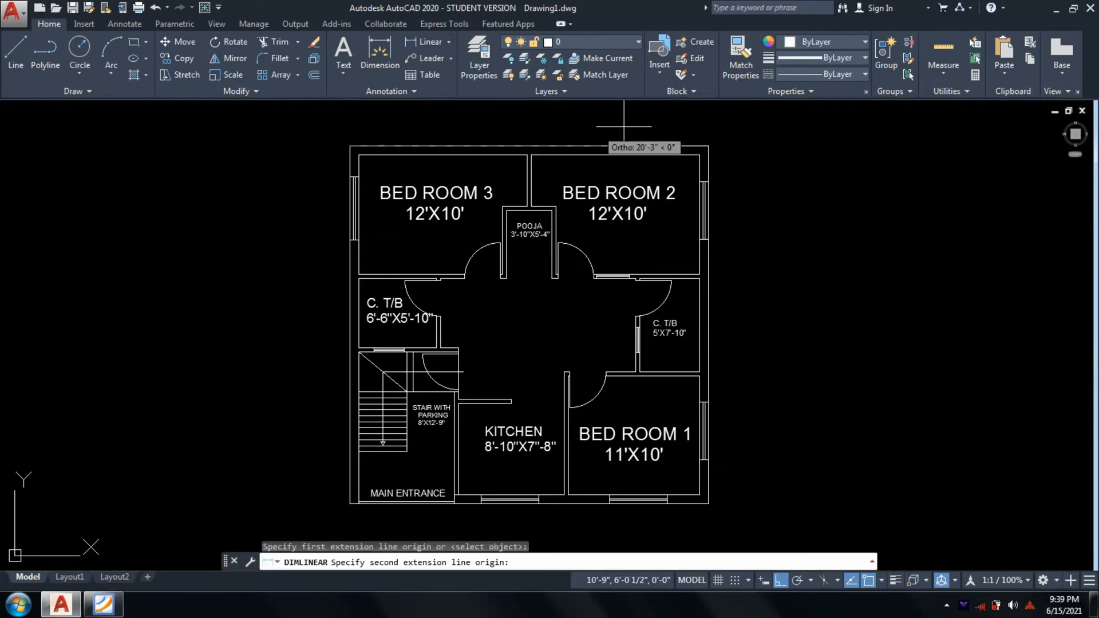
pyautogui.click(708, 146)
pyautogui.moveTo(709, 146); pyautogui.dragTo(688, 235, button='middle')
pyautogui.click(679, 187)
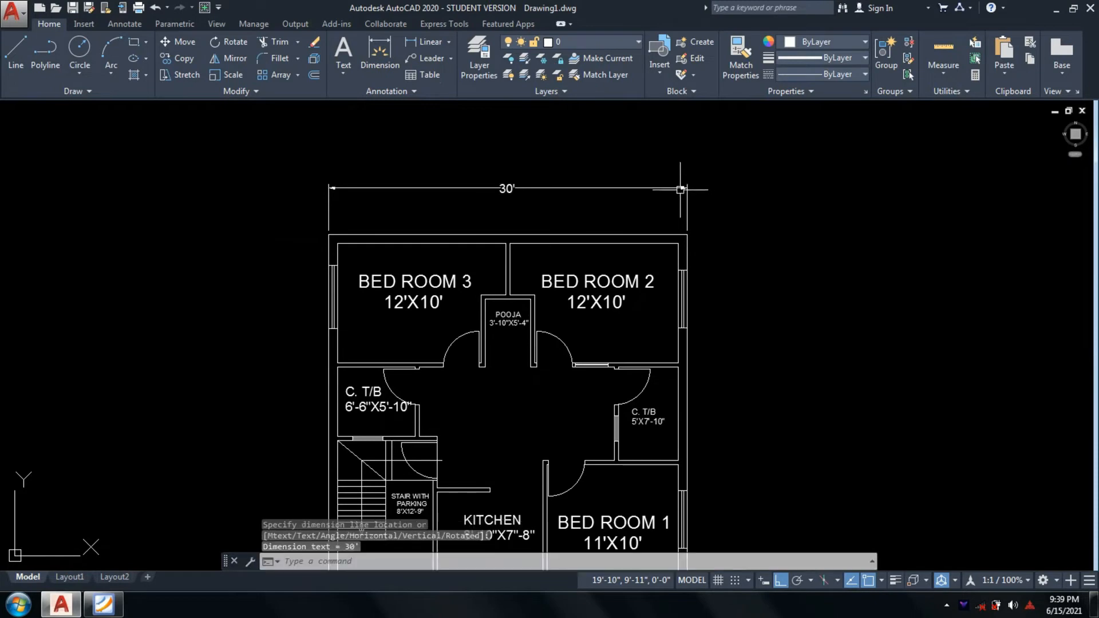
pyautogui.scroll(2, 689, 245)
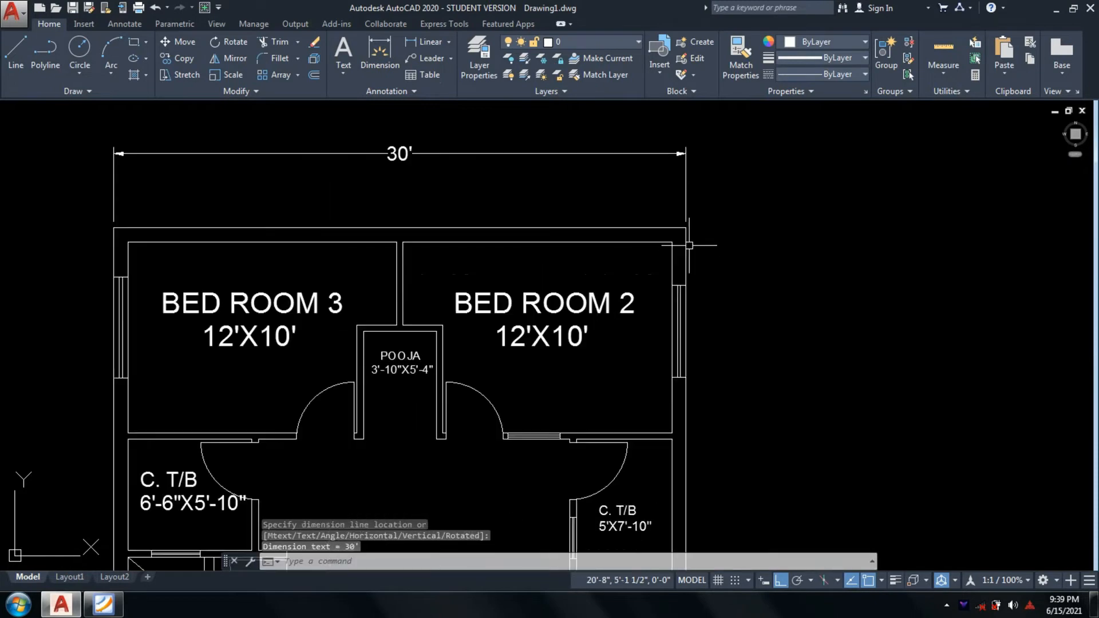
# Examine the dimension above the bedrooms up close, checking its text, arrowhead and extension line at the plan's outer corner
pyautogui.scroll(4, 689, 245)
pyautogui.scroll(2, 688, 243)
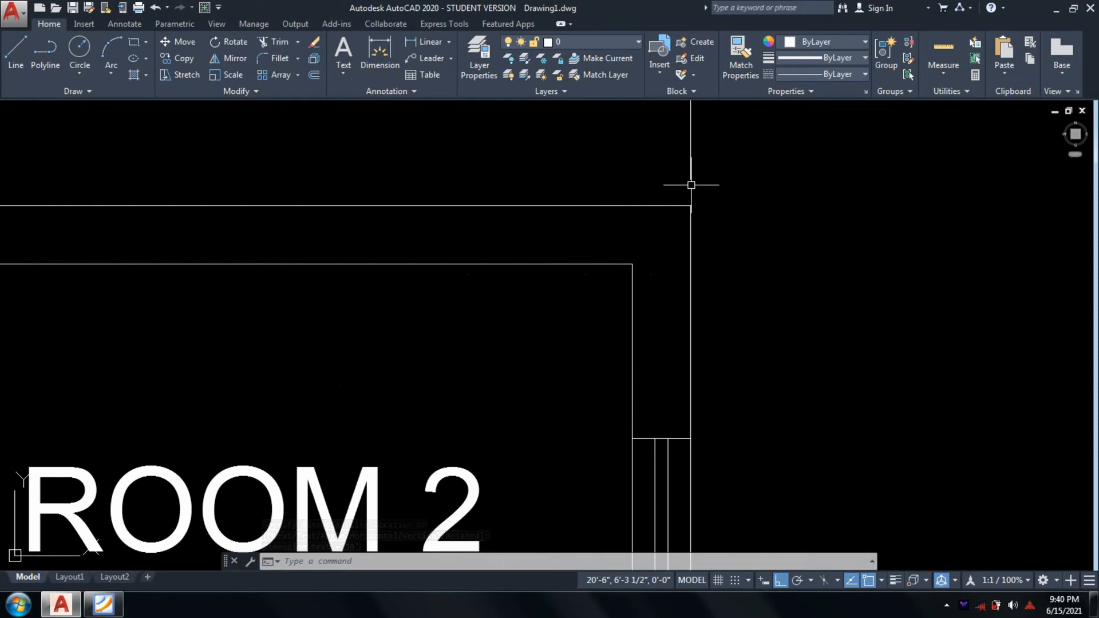
pyautogui.scroll(-6, 660, 220)
pyautogui.moveTo(465, 200); pyautogui.dragTo(554, 369, button='middle')
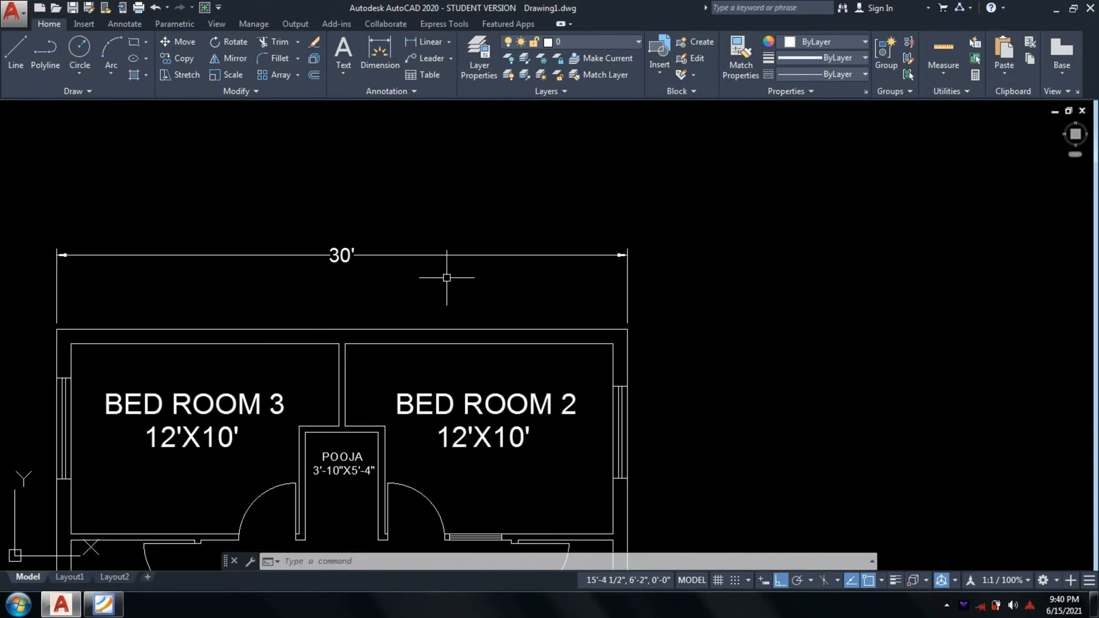
pyautogui.scroll(4, 446, 278)
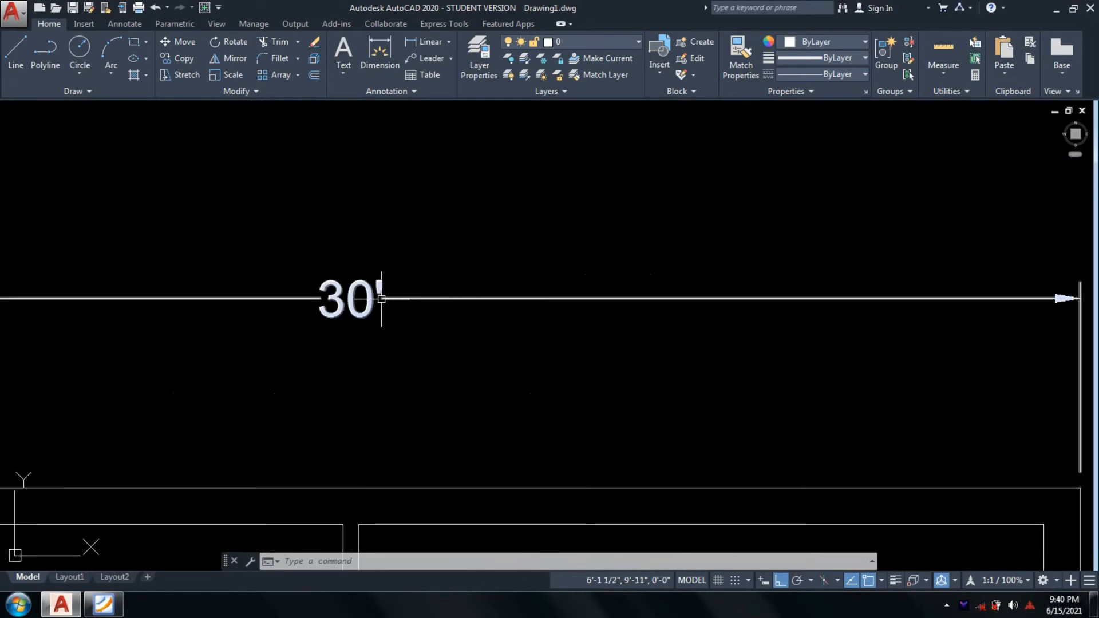
pyautogui.scroll(4, 384, 297)
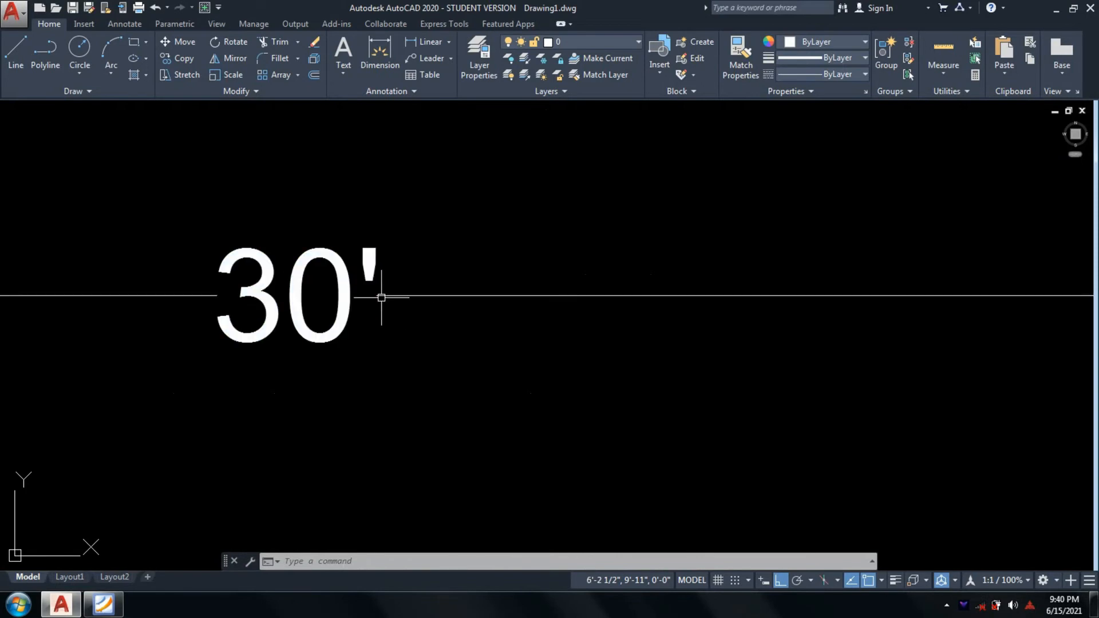
pyautogui.scroll(-4, 499, 344)
pyautogui.scroll(-5, 630, 320)
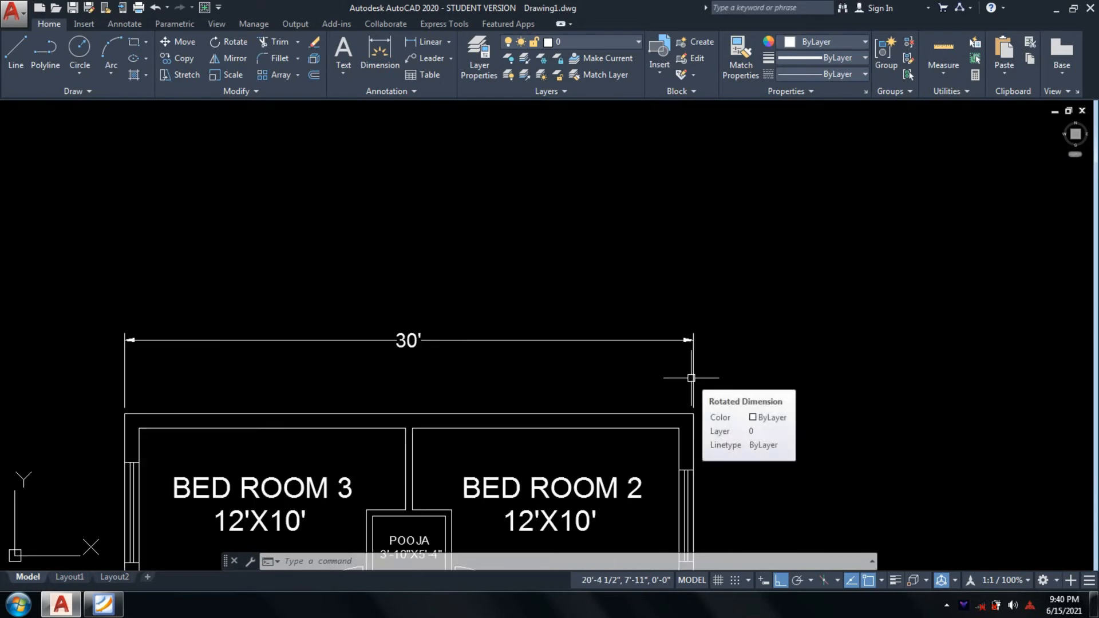
pyautogui.scroll(4, 691, 378)
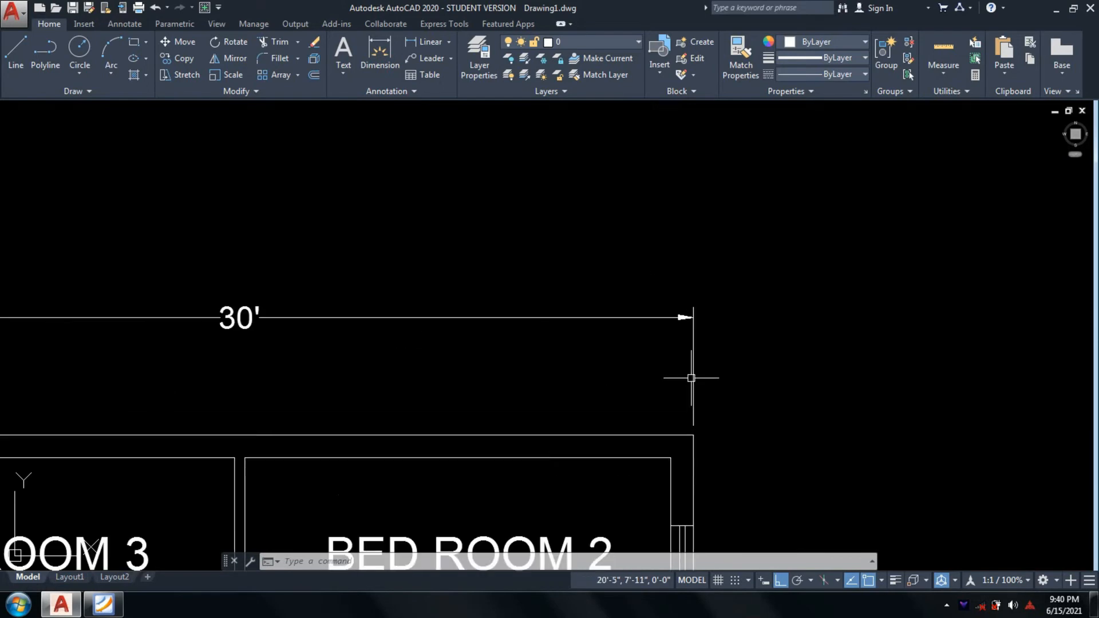
pyautogui.click(720, 389)
pyautogui.press('Escape')
pyautogui.press('Escape')
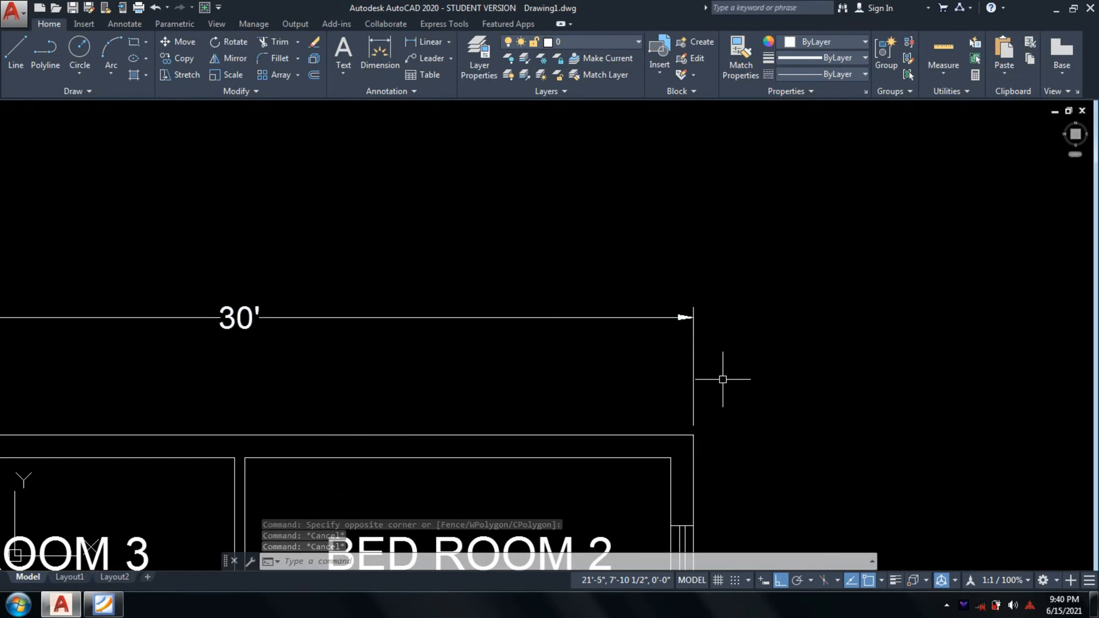
# Add a vertical linear dimension between the outer corners of the wall beside Bed Rooms 2 and 1, placed outside the plan
pyautogui.scroll(-4, 722, 376)
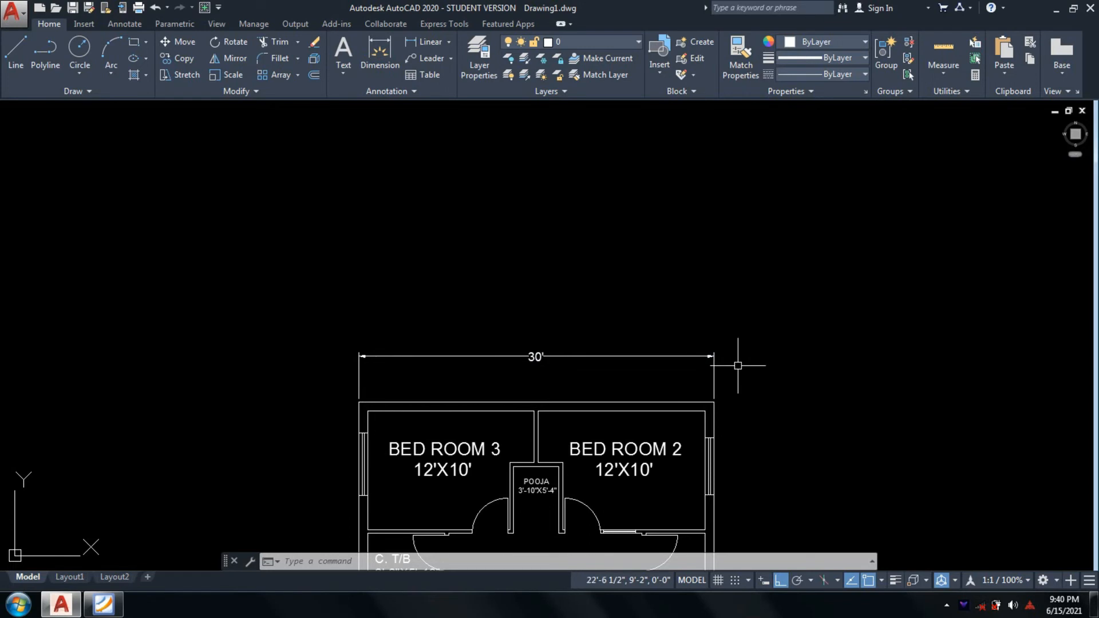
pyautogui.moveTo(708, 385); pyautogui.dragTo(645, 324, button='middle')
pyautogui.scroll(-2, 666, 330)
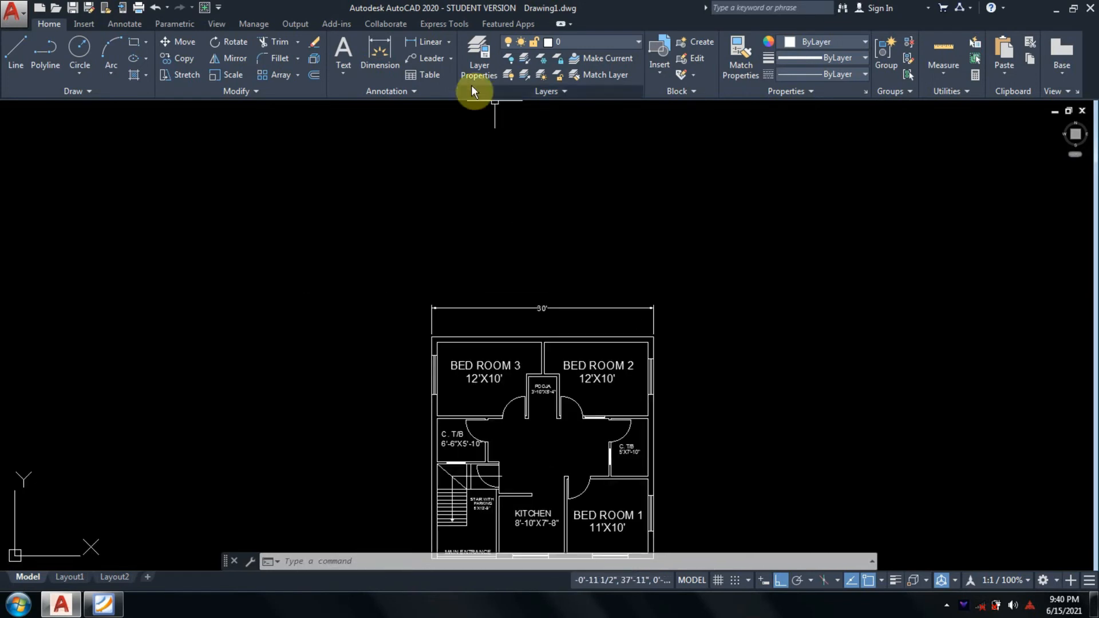
pyautogui.click(424, 42)
pyautogui.moveTo(688, 345); pyautogui.dragTo(562, 186, button='middle')
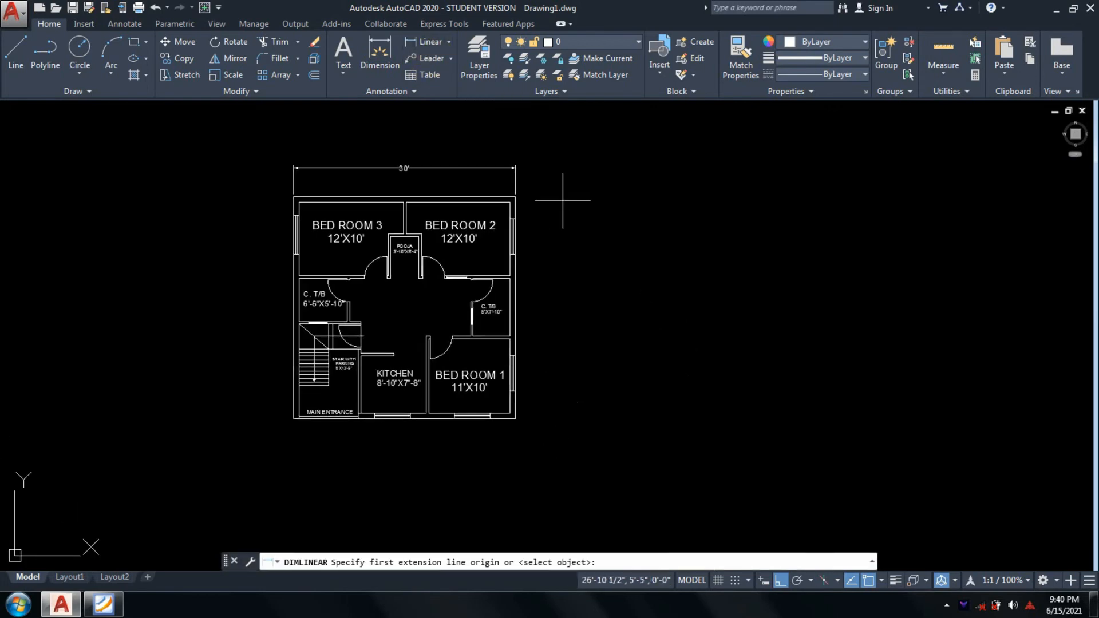
pyautogui.scroll(4, 516, 199)
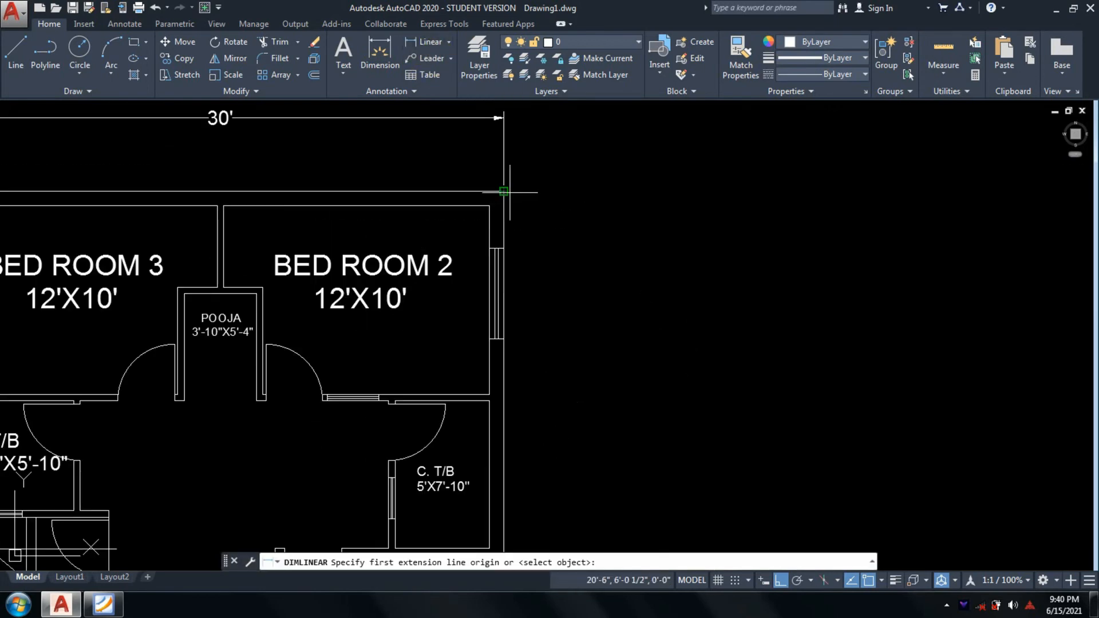
pyautogui.click(504, 192)
pyautogui.scroll(-2, 504, 192)
pyautogui.moveTo(569, 343); pyautogui.dragTo(572, 167, button='middle')
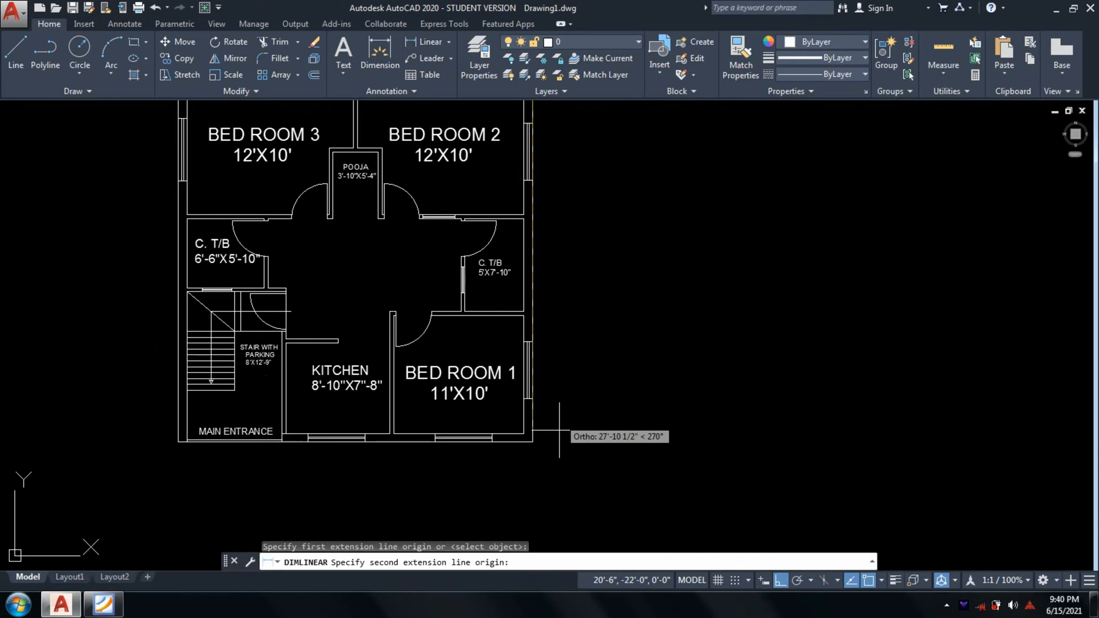
pyautogui.click(534, 441)
pyautogui.click(608, 351)
pyautogui.moveTo(624, 302); pyautogui.dragTo(716, 401, button='middle')
pyautogui.scroll(-2, 714, 287)
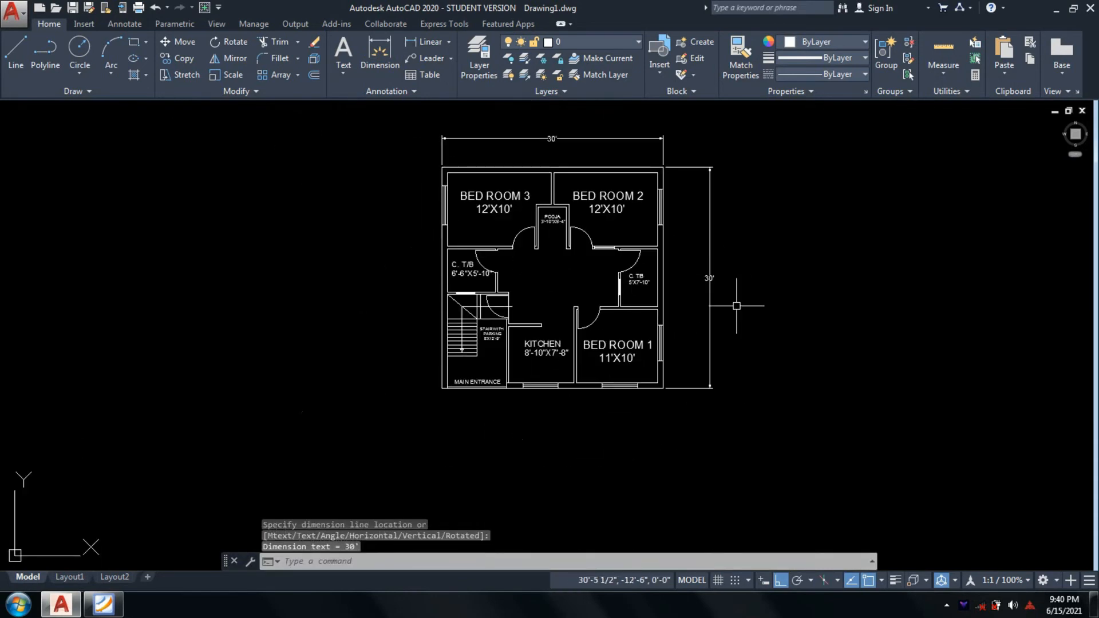
# Zoom to the drawing's extents and switch to the reference PDF in Foxit Reader to compare the plans
pyautogui.write('z')
pyautogui.press('Return')
pyautogui.write('e')
pyautogui.press('Return')
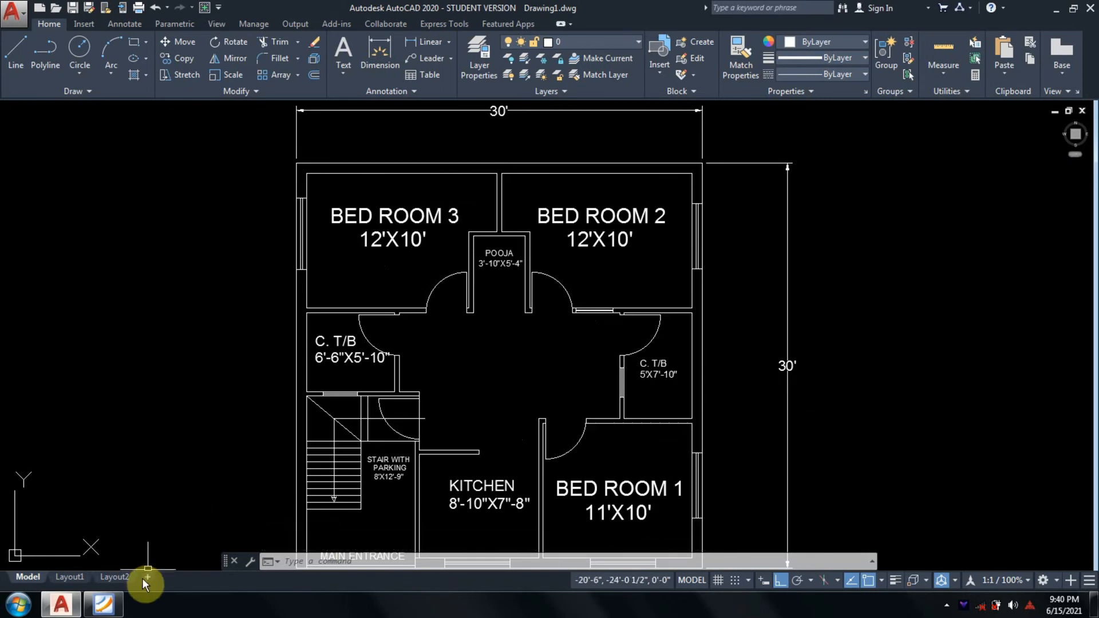
pyautogui.click(121, 605)
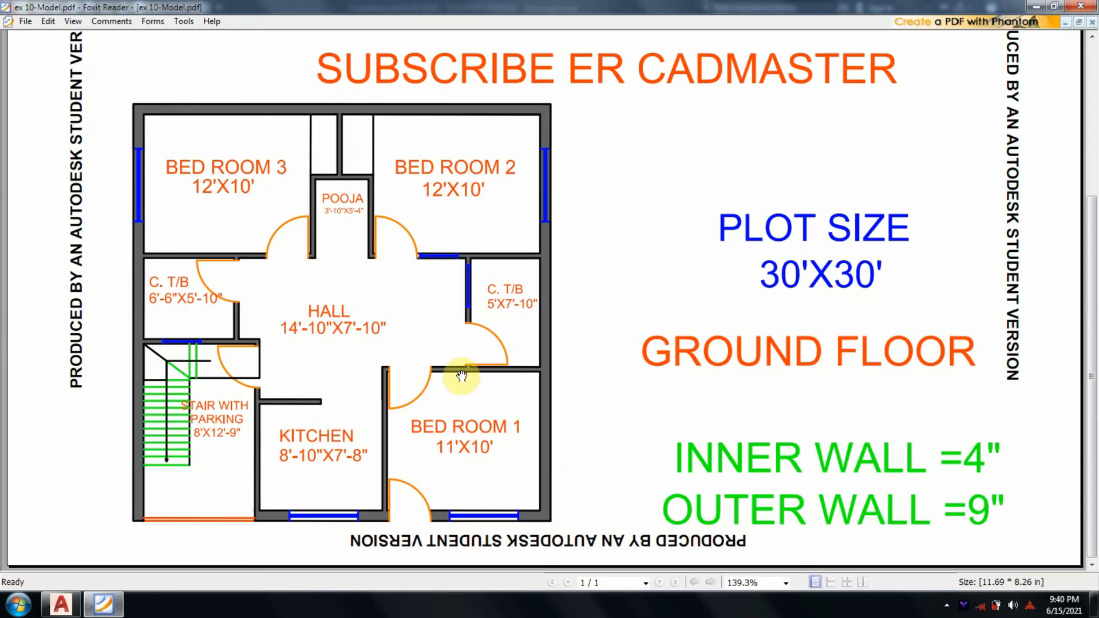